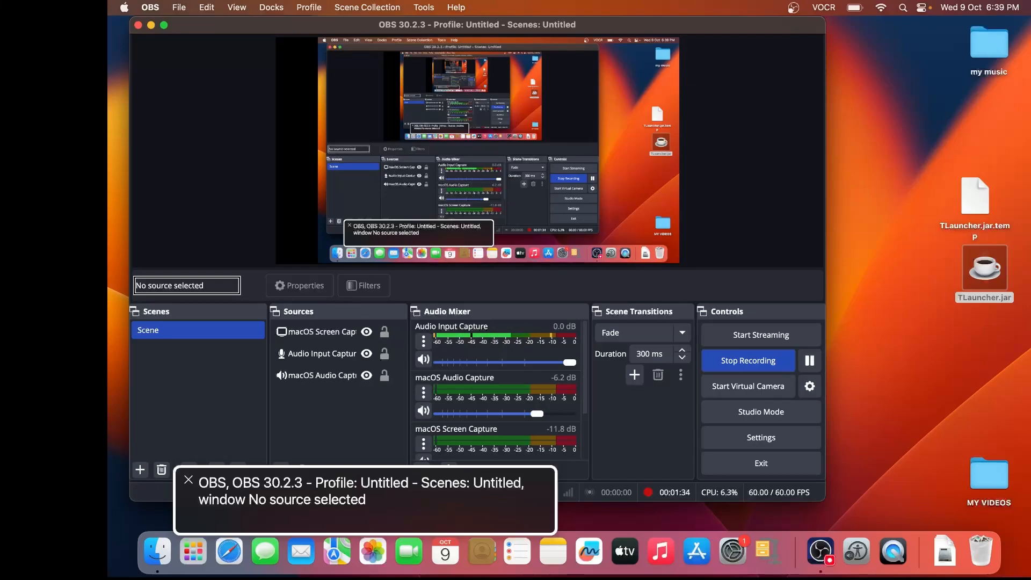
Move the VoiceOver focus to the desktop and select the "my music" folder.
{"action": "key", "text": "ctrl+alt+shift+d"}
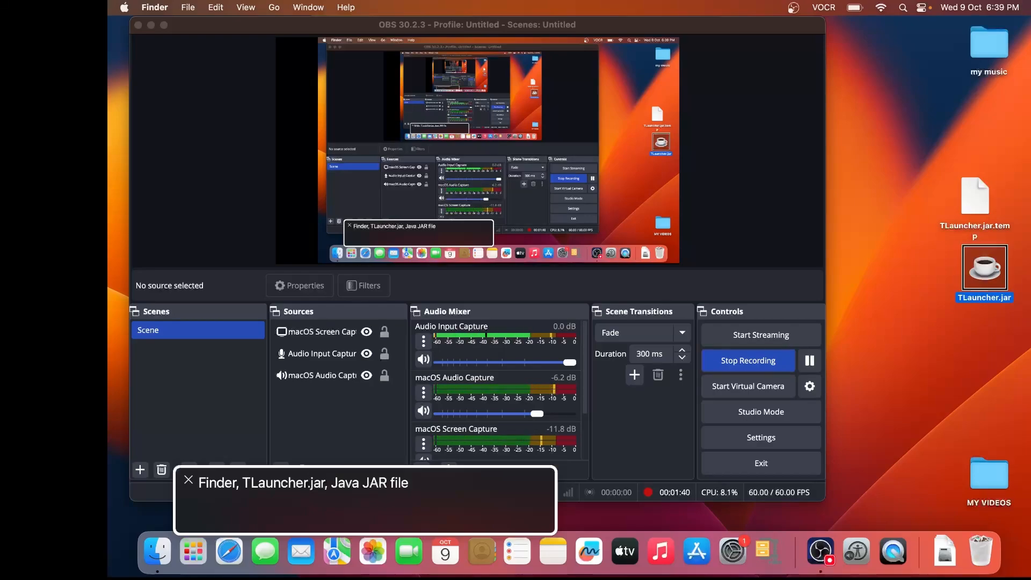
{"action": "key", "text": "Down"}
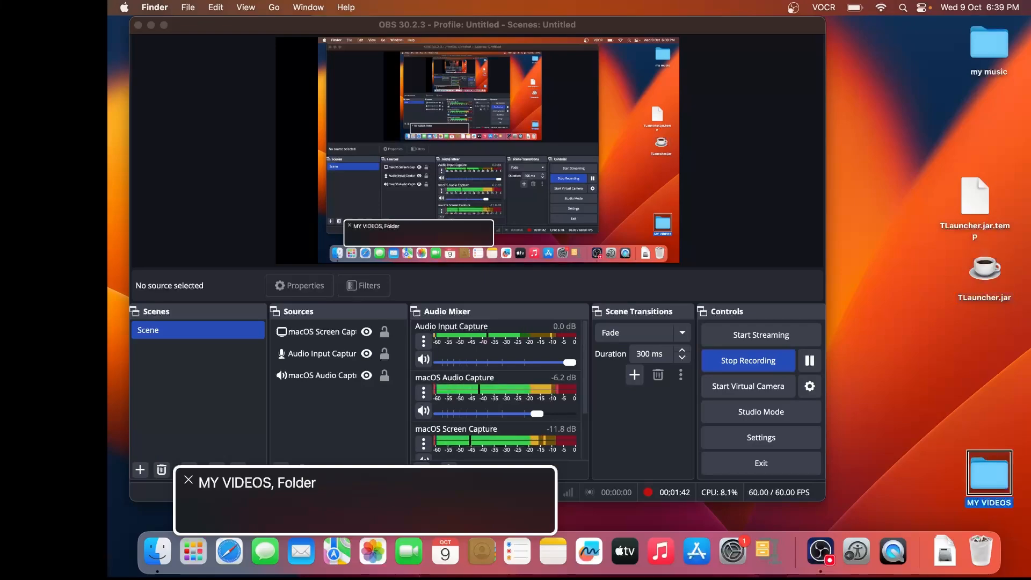
{"action": "key", "text": "Up"}
{"action": "key", "text": "Up"}
{"action": "key", "text": "Up"}
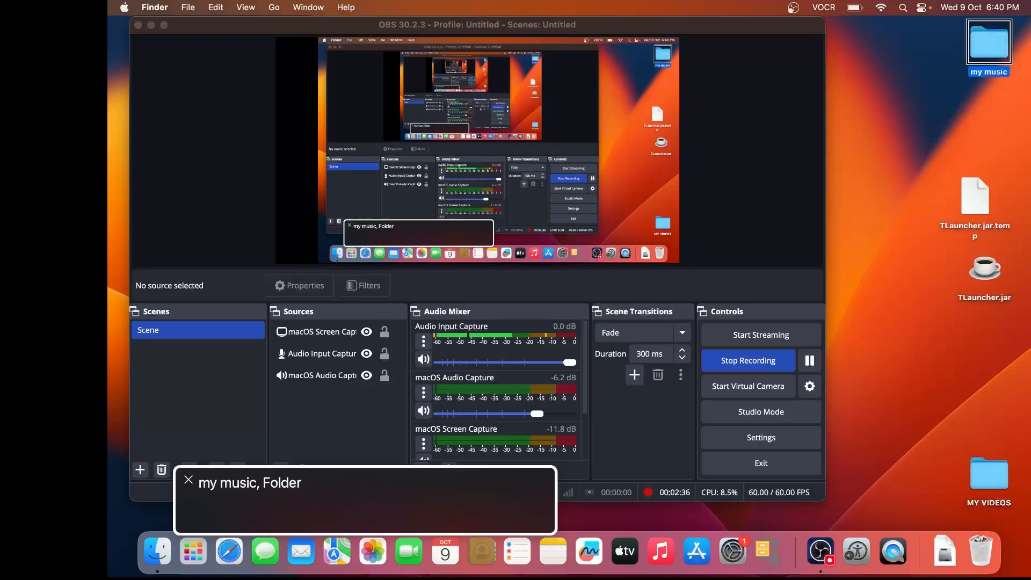
Open VoiceOver Utility directly from the desktop and quit it again.
{"action": "key", "text": "ctrl+alt+F8"}
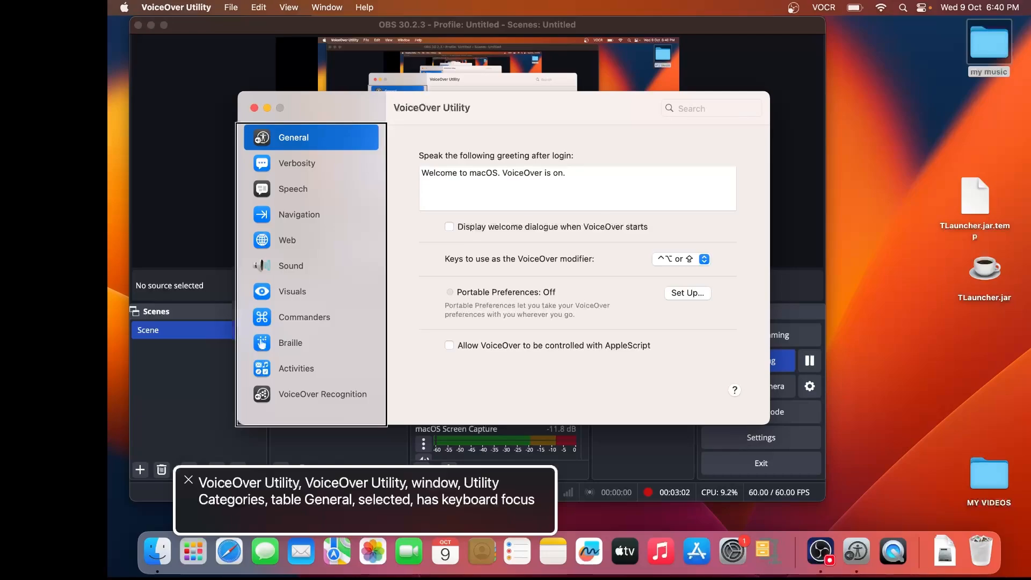
{"action": "key", "text": "super+q"}
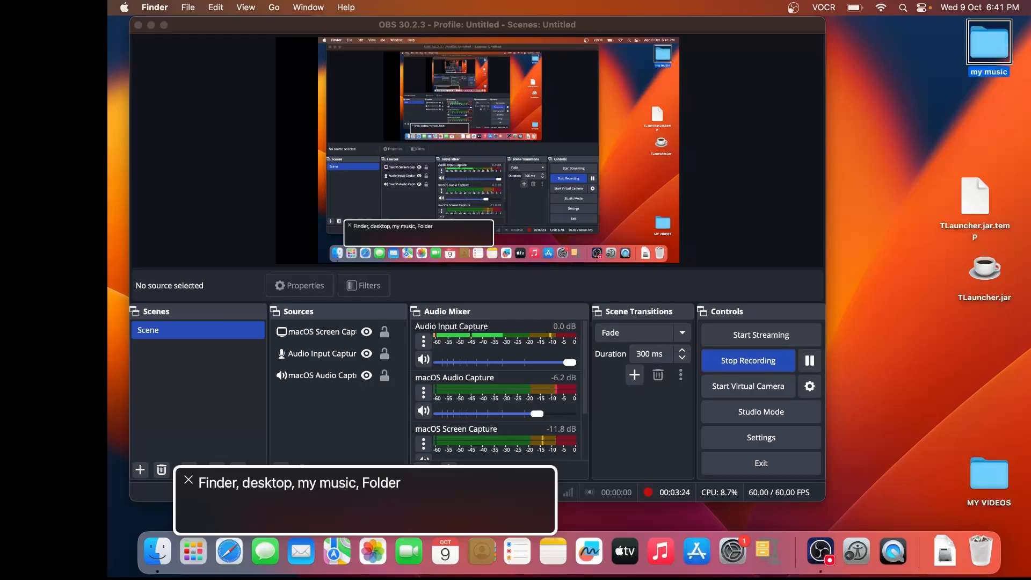
Open the Utilities folder in Finder and move into its list of applications.
{"action": "key", "text": "super+shift+u"}
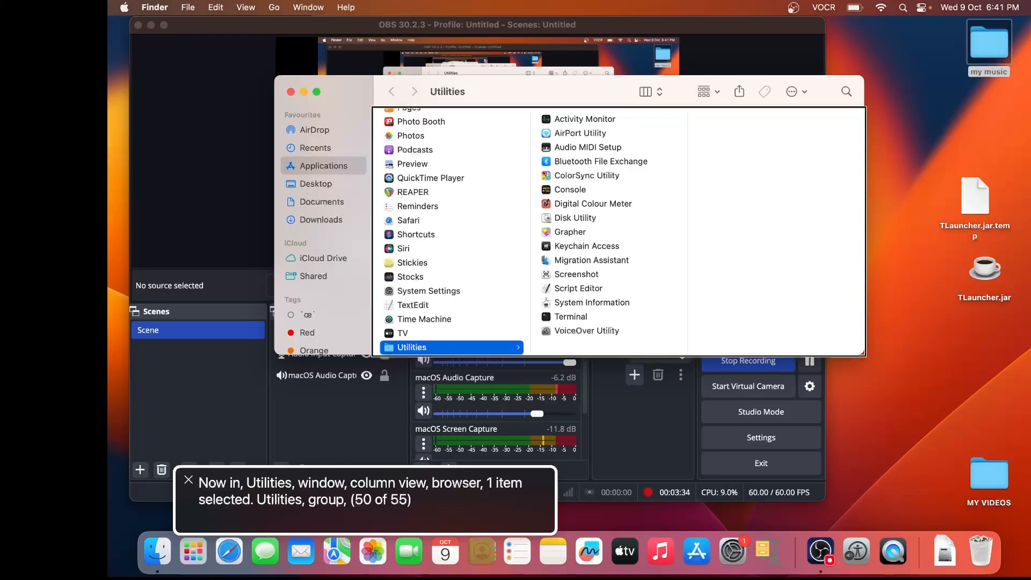
{"action": "key", "text": "ctrl+alt+shift+Down"}
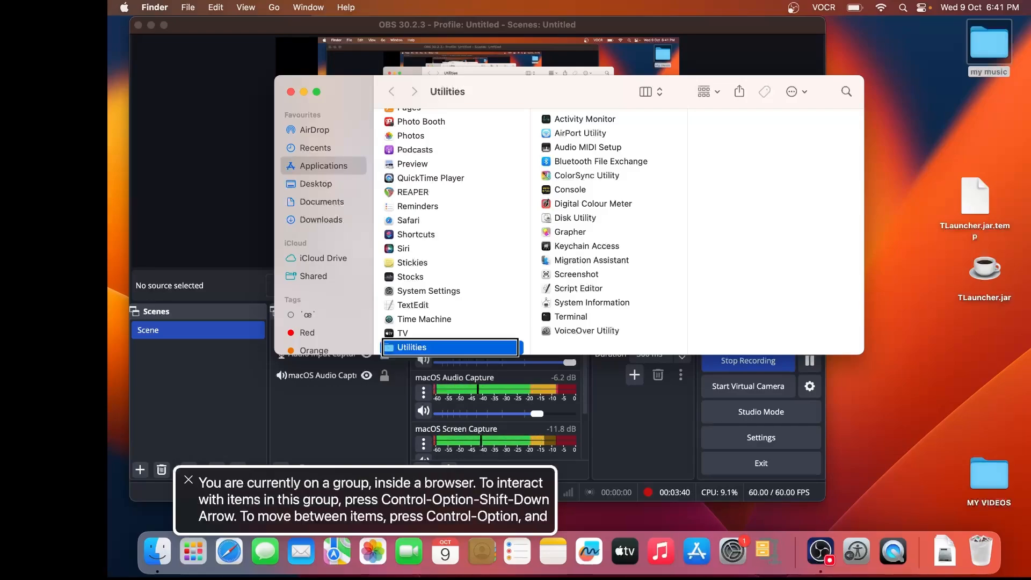
{"action": "key", "text": "Right"}
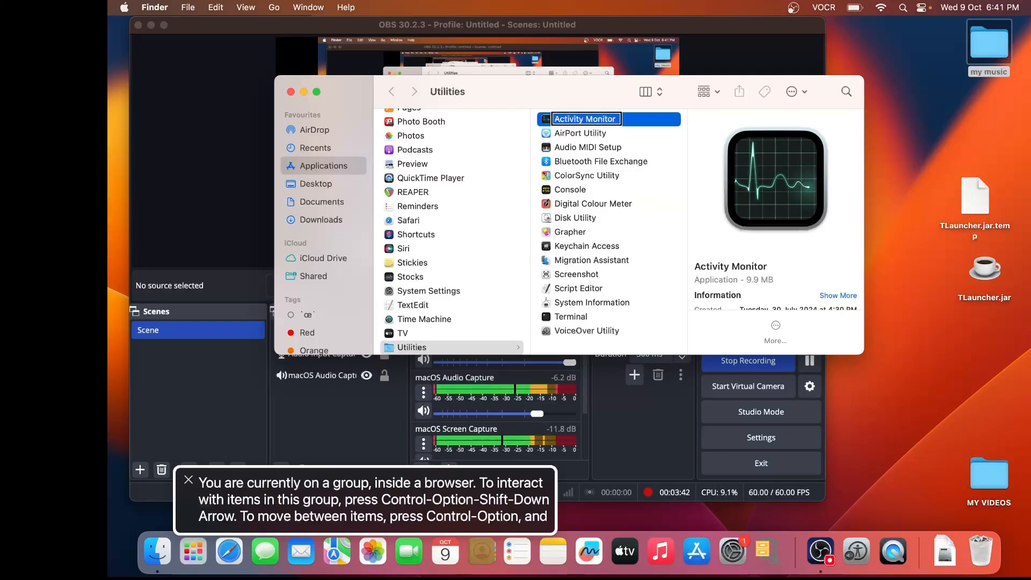
Find VoiceOver Utility in the list of utilities and launch it.
{"action": "key", "text": "Down"}
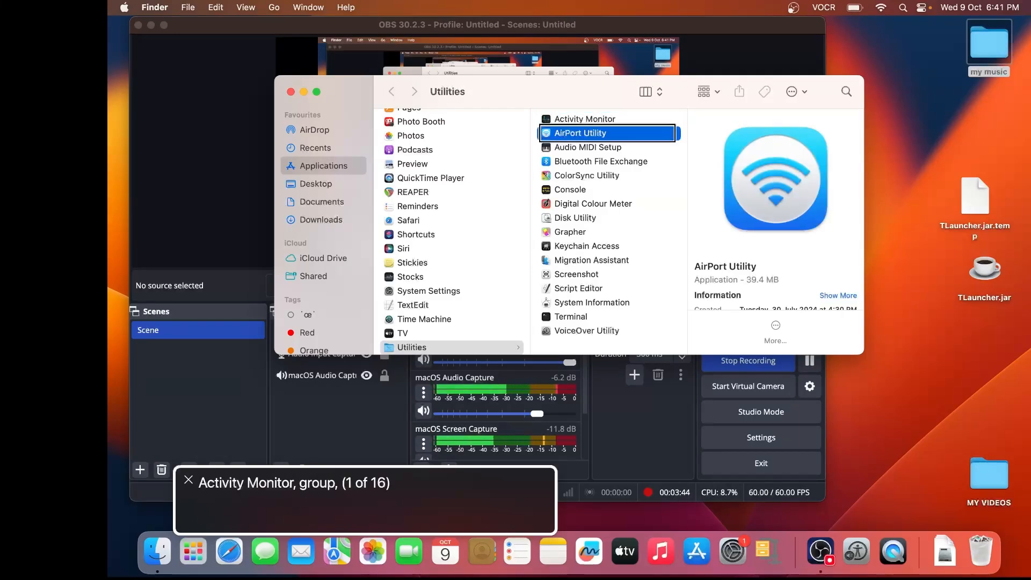
{"action": "key", "text": "Down"}
{"action": "key", "text": "Down"}
{"action": "key", "text": "Down"}
{"action": "key", "text": "Down"}
{"action": "key", "text": "Down"}
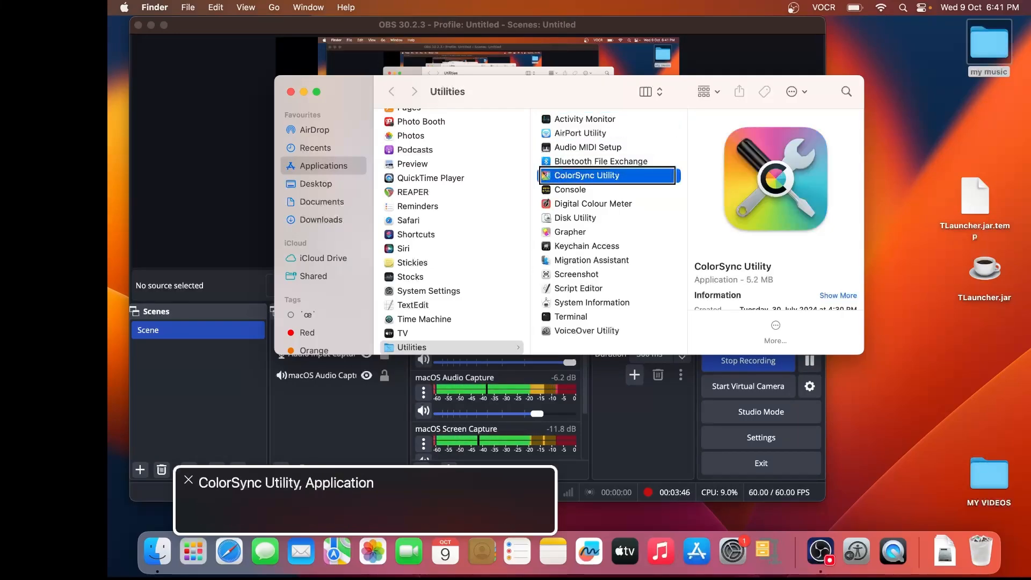
{"action": "key", "text": "Down"}
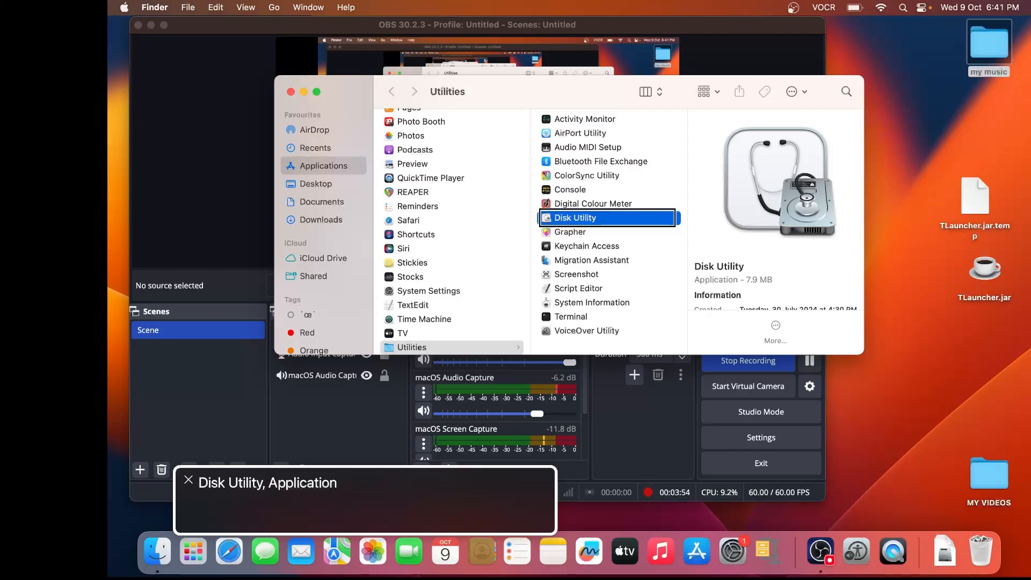
{"action": "key", "text": "v"}
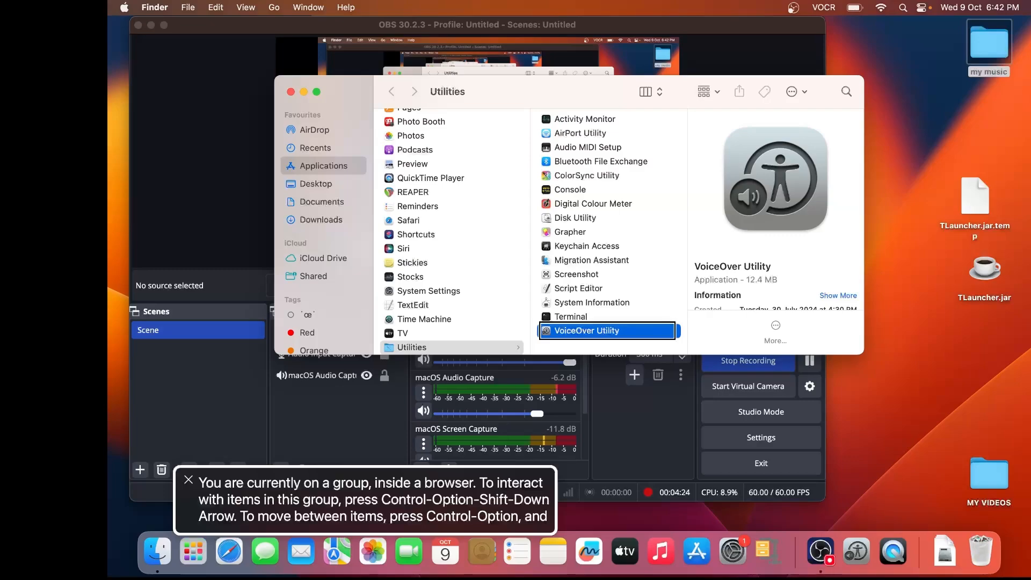
{"action": "key", "text": "super+o"}
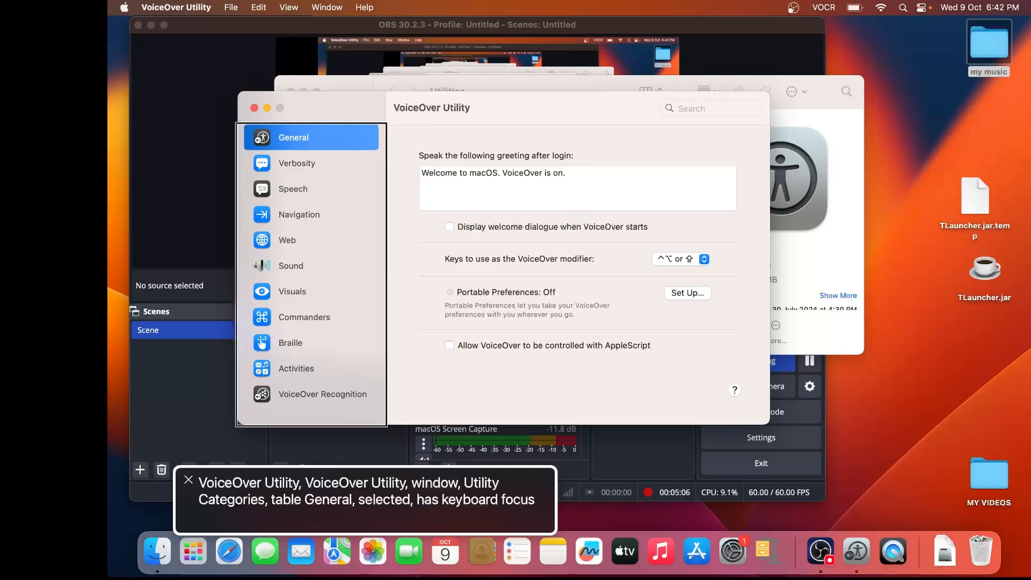
Examine VoiceOver Utility's toolbar, its search field and the window title, and return to the Utility Categories table.
{"action": "key", "text": "ctrl+alt+Right"}
{"action": "key", "text": "ctrl+alt+Left"}
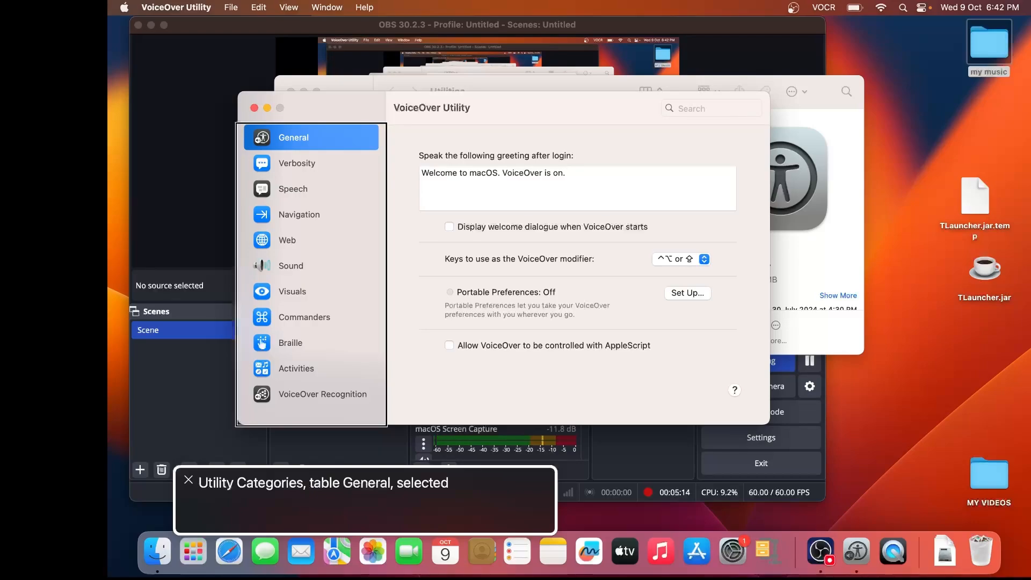
{"action": "key", "text": "ctrl+alt+Left"}
{"action": "key", "text": "ctrl+alt+Left"}
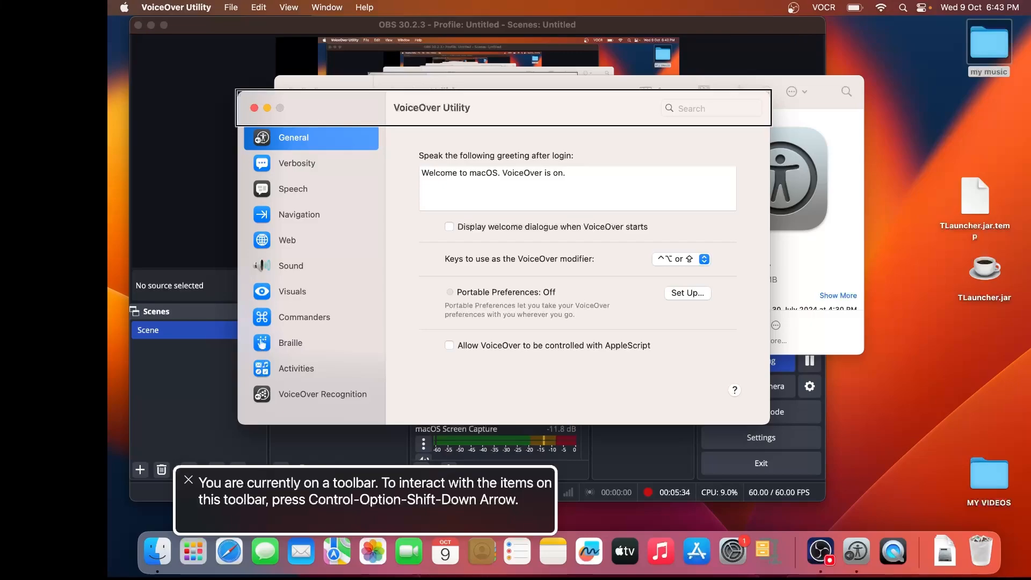
{"action": "key", "text": "ctrl+alt+shift+Down"}
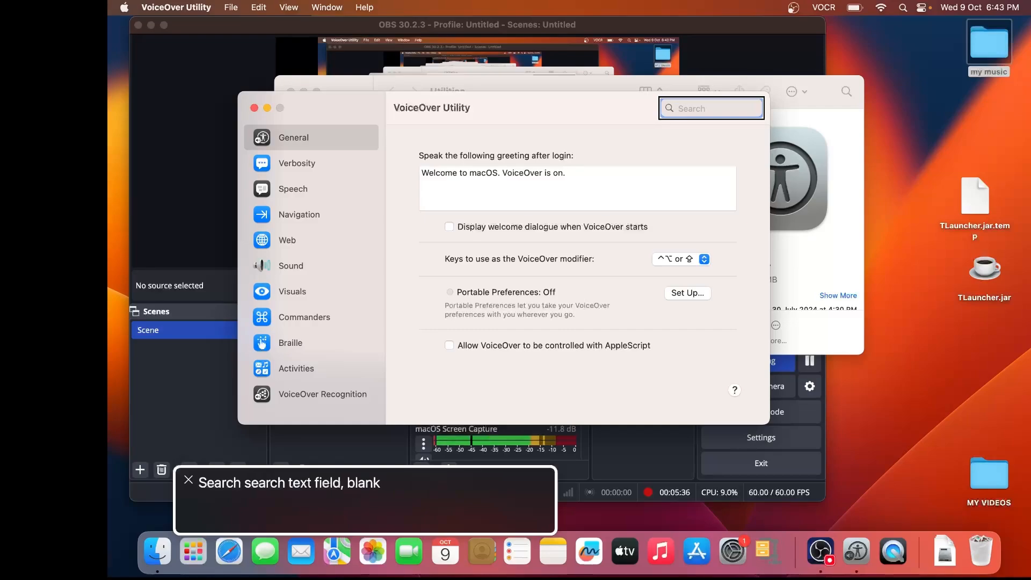
{"action": "key", "text": "ctrl+alt+shift+Up"}
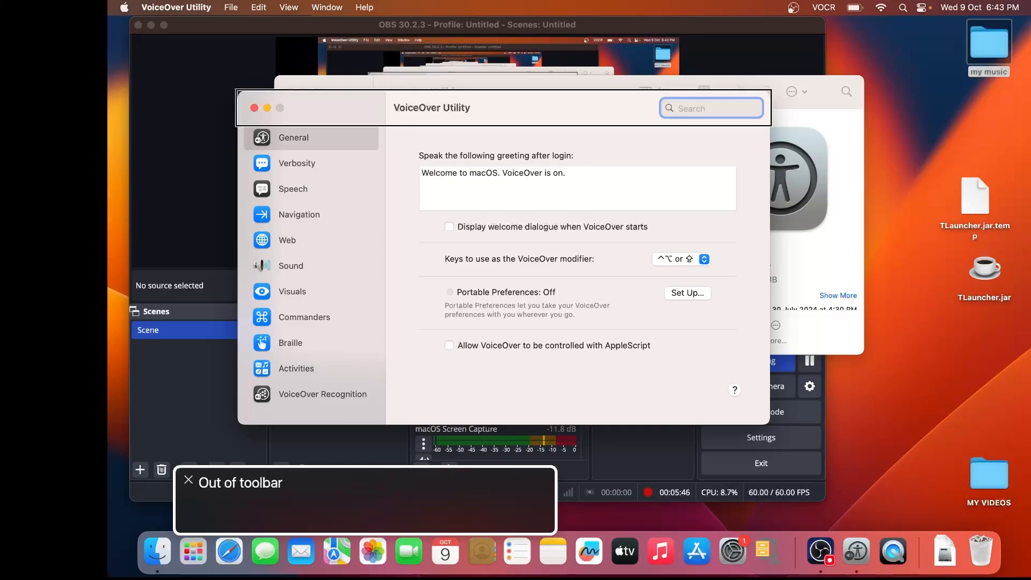
{"action": "key", "text": "ctrl+alt+Right"}
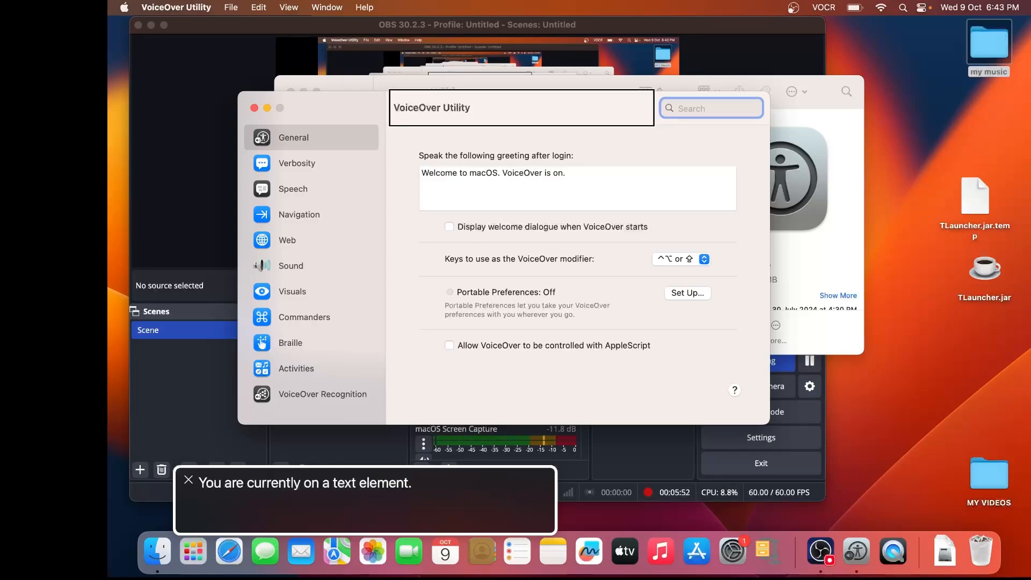
{"action": "key", "text": "ctrl+alt+Right"}
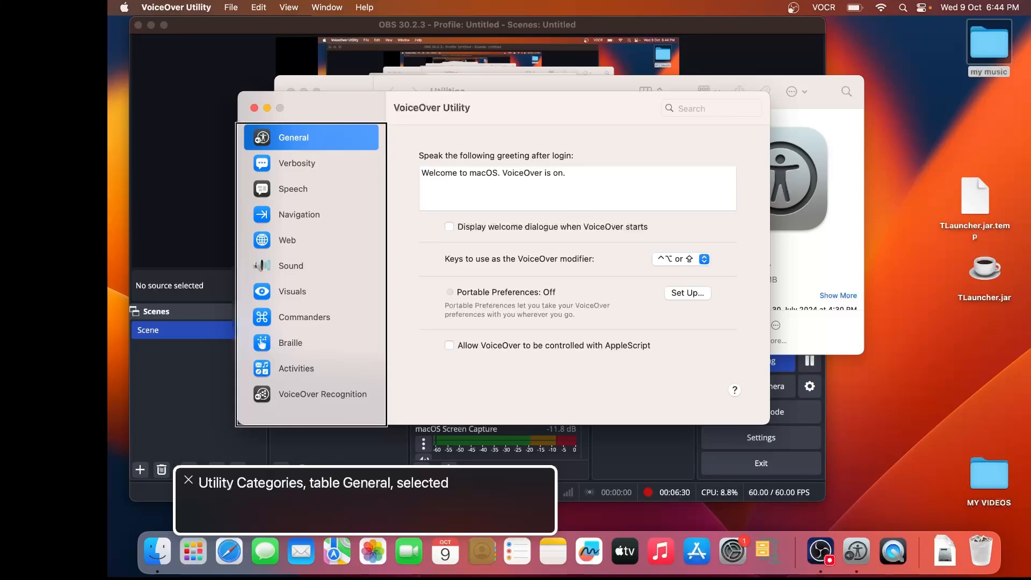
Browse the utility categories one by one from General through VoiceOver Recognition.
{"action": "key", "text": "Down"}
{"action": "key", "text": "Down"}
{"action": "key", "text": "Down"}
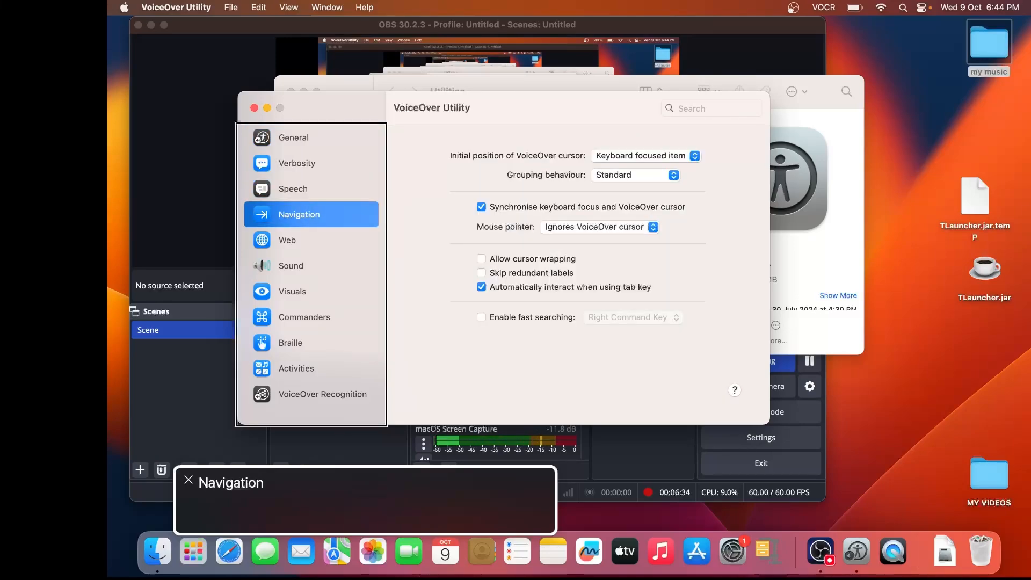
{"action": "key", "text": "Down"}
{"action": "key", "text": "Down"}
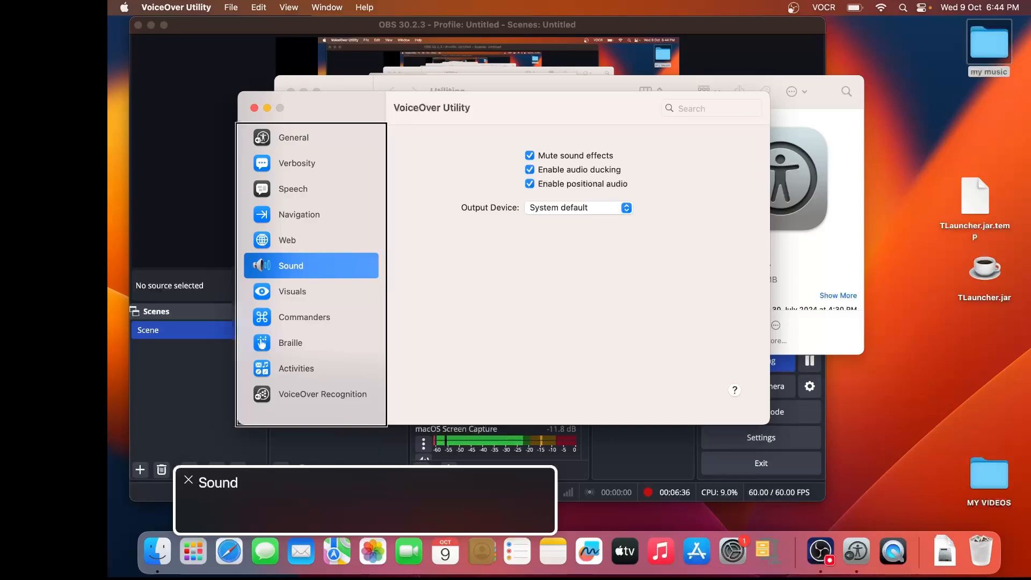
{"action": "key", "text": "Down"}
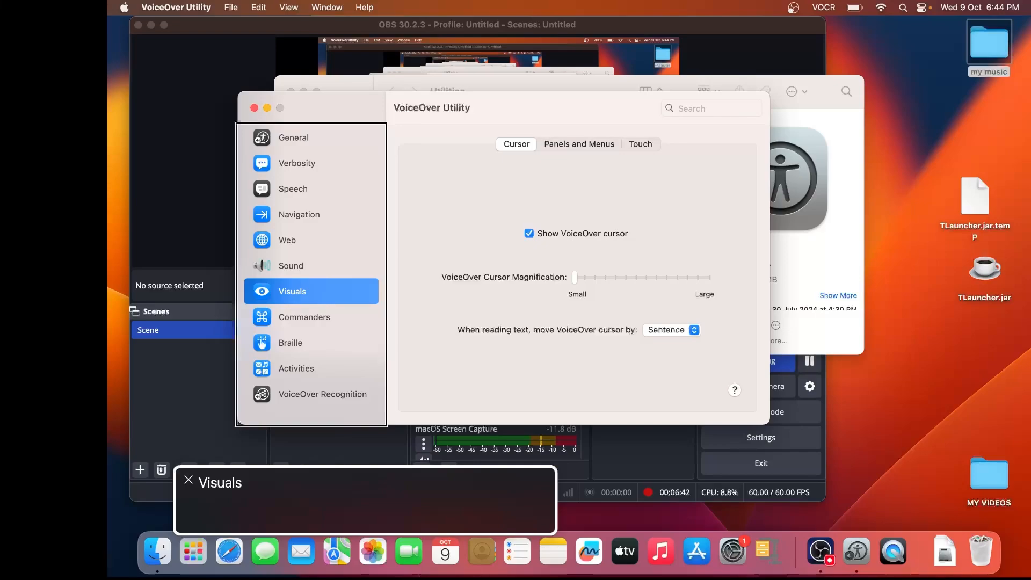
{"action": "key", "text": "Down"}
{"action": "key", "text": "Down"}
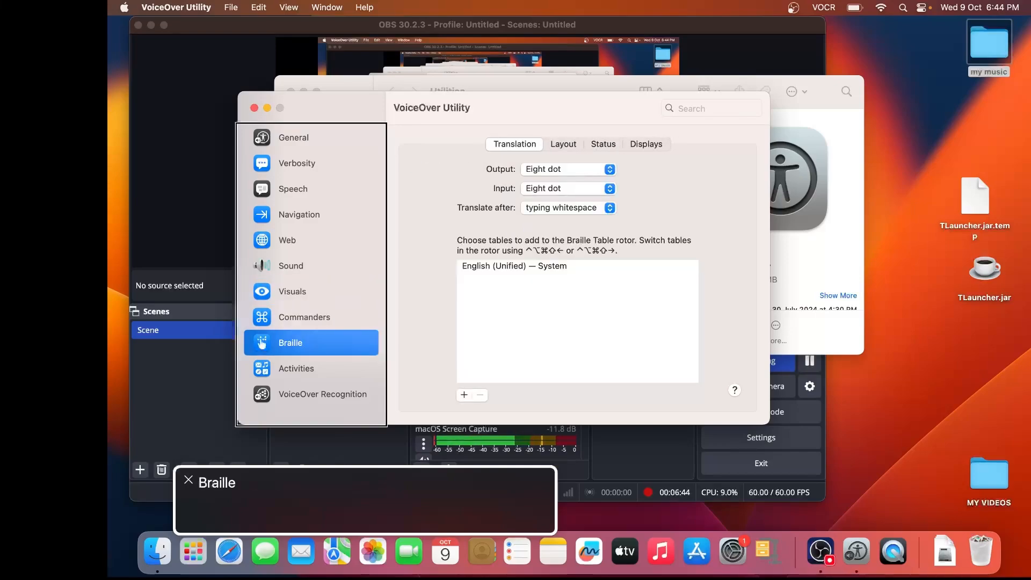
{"action": "key", "text": "Down"}
{"action": "key", "text": "Down"}
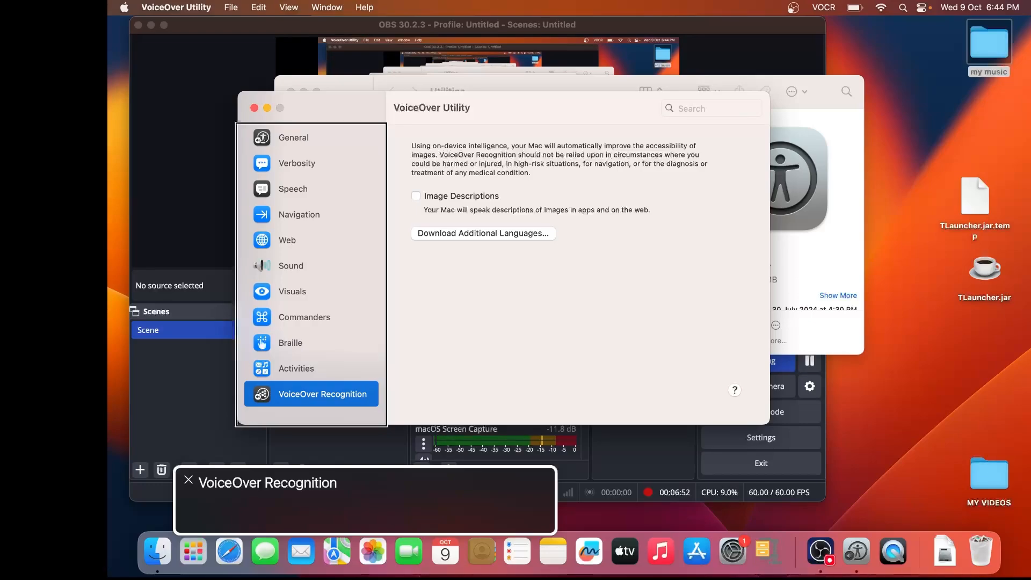
Go back up through the utility categories and reselect General.
{"action": "key", "text": "Up"}
{"action": "key", "text": "Up"}
{"action": "key", "text": "Up"}
{"action": "key", "text": "Up"}
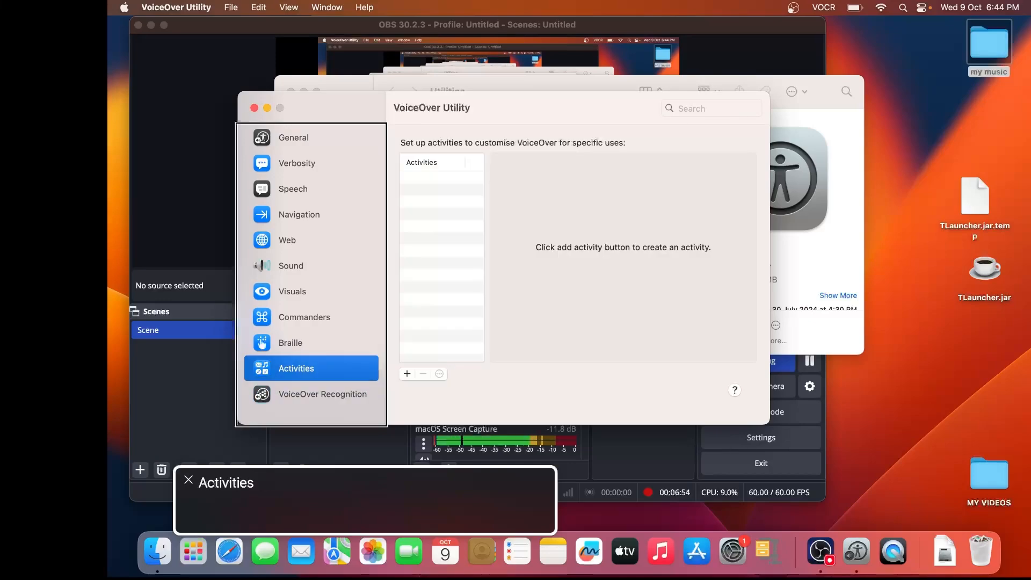
{"action": "key", "text": "Up"}
{"action": "key", "text": "Up"}
{"action": "key", "text": "Up"}
{"action": "key", "text": "Up"}
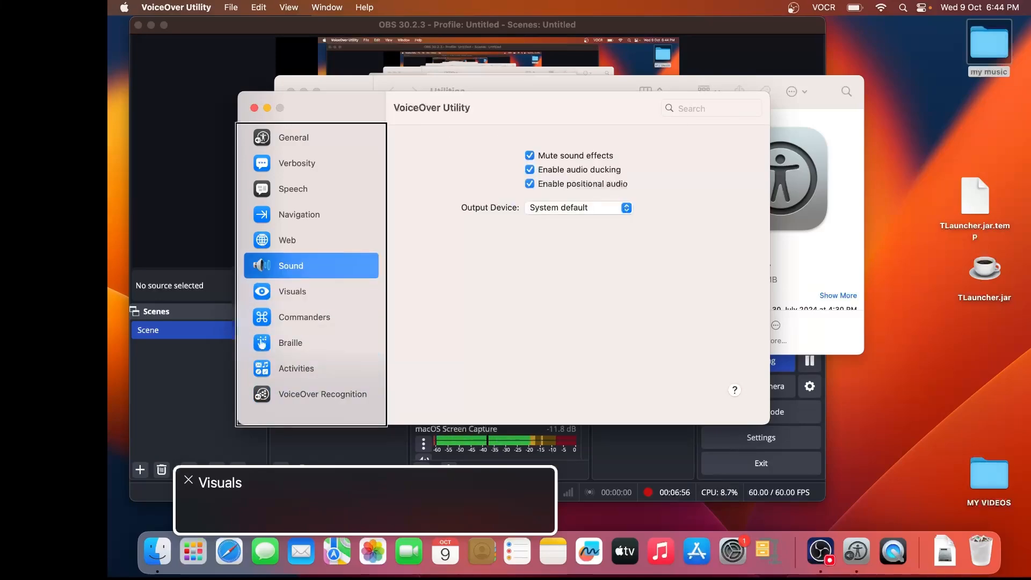
{"action": "key", "text": "Up"}
{"action": "key", "text": "Up"}
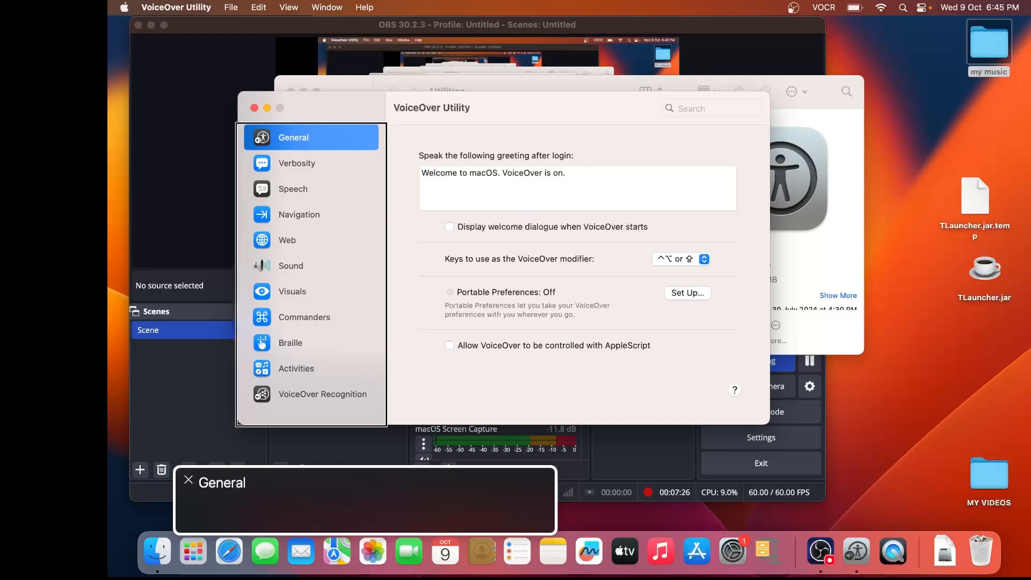
Select Activities while interacting with the Utility Categories table, and move the VoiceOver cursor out to the introductory text of its settings.
{"action": "key", "text": "ctrl+alt+shift+Down"}
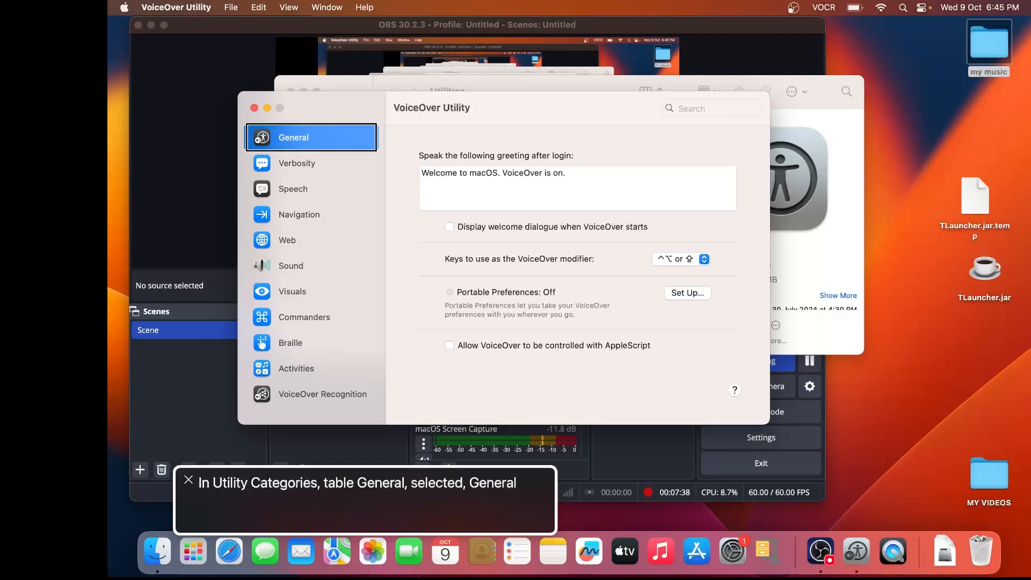
{"action": "key", "text": "Down"}
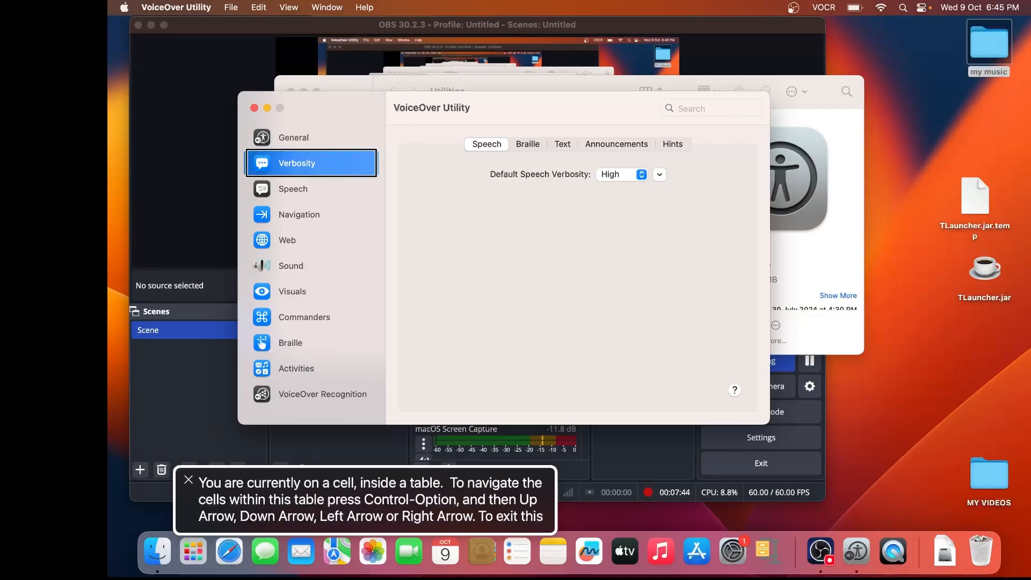
{"action": "key", "text": "Down"}
{"action": "key", "text": "Down"}
{"action": "key", "text": "Down"}
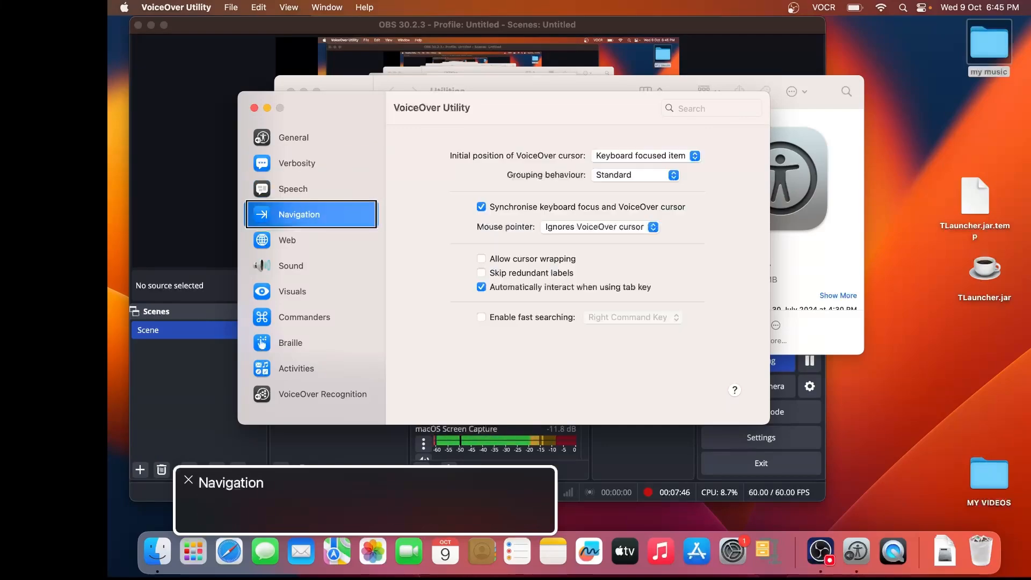
{"action": "key", "text": "Down"}
{"action": "key", "text": "Down"}
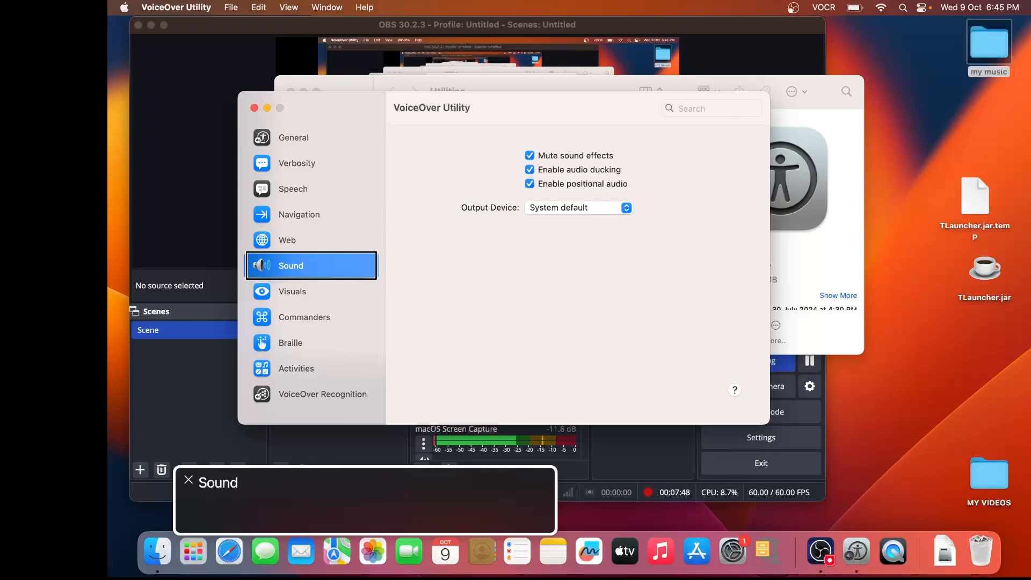
{"action": "key", "text": "Down"}
{"action": "key", "text": "Down"}
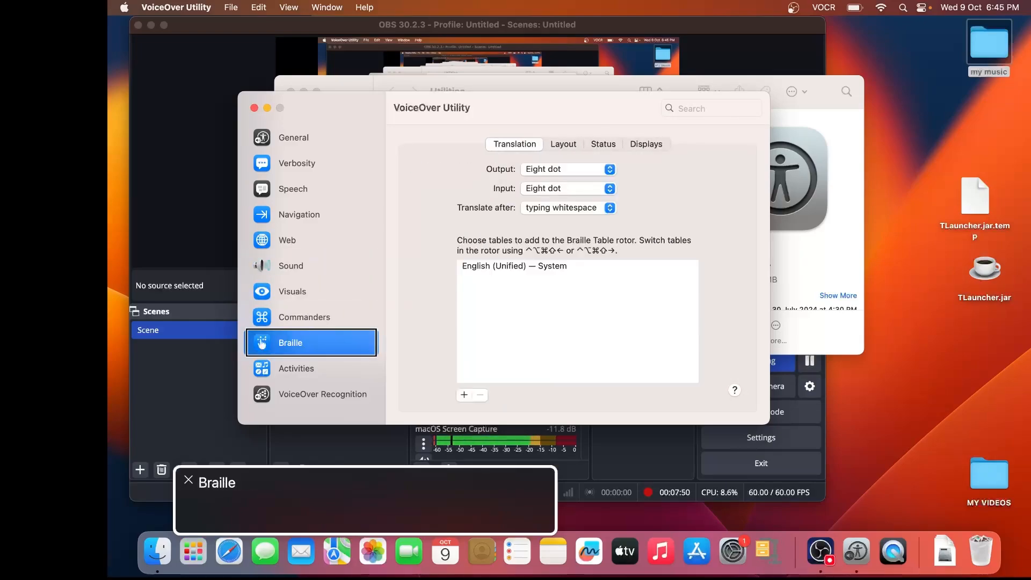
{"action": "key", "text": "Down"}
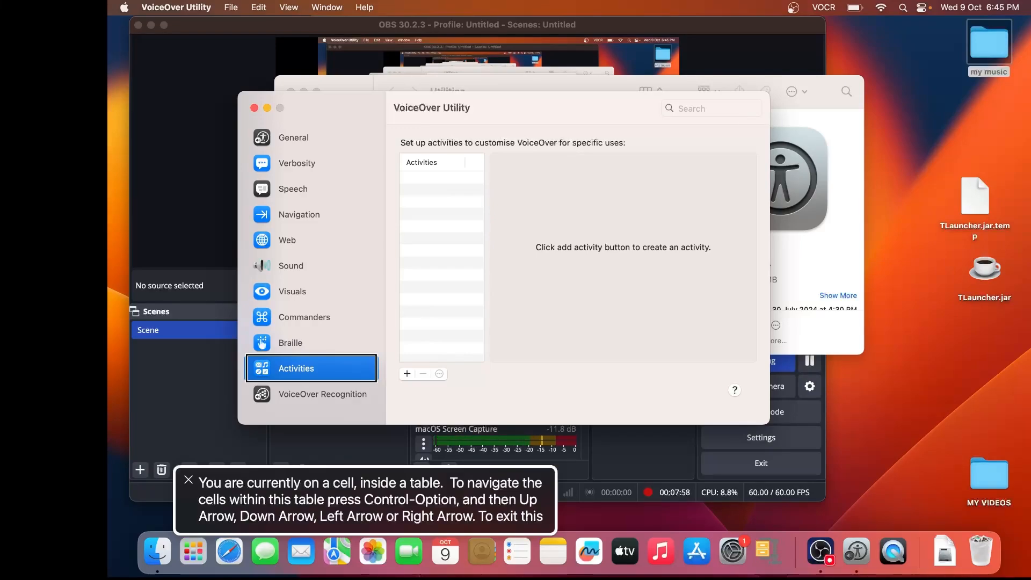
{"action": "key", "text": "ctrl+alt+shift+Up"}
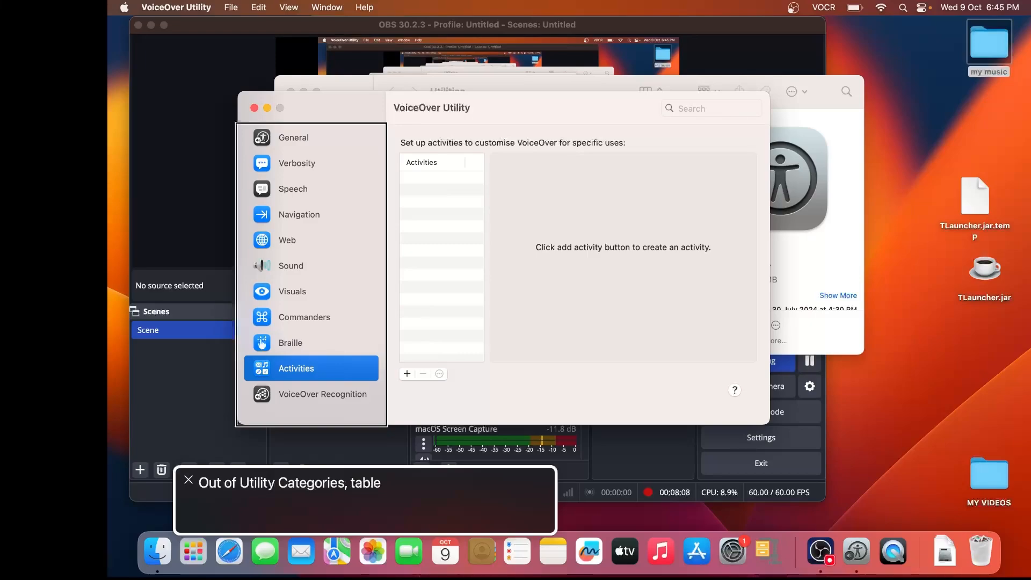
{"action": "key", "text": "ctrl+alt+Right"}
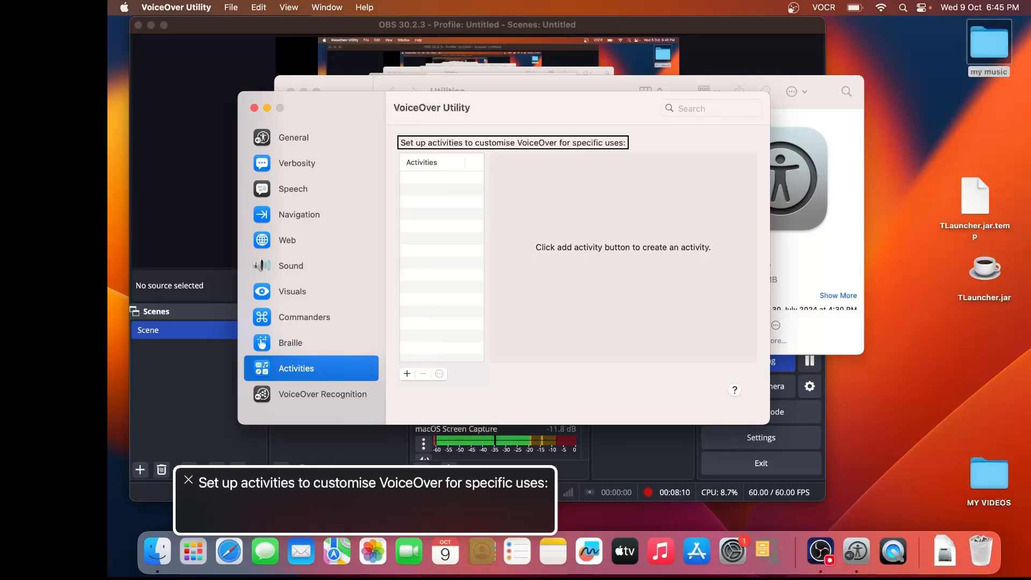
Return the VoiceOver cursor from the Activities settings to the Utility Categories table.
{"action": "key", "text": "ctrl+alt+Right"}
{"action": "key", "text": "ctrl+alt+Left"}
{"action": "key", "text": "ctrl+alt+Left"}
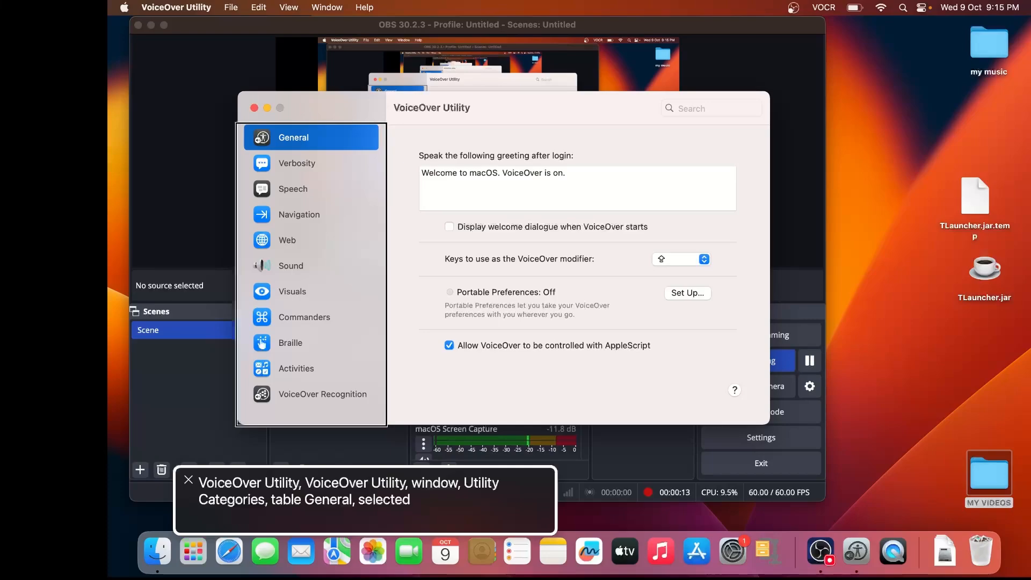
Jump by name to the Sound category, check its Mute sound effects setting, and jump by name to Braille and General.
{"action": "type", "text": "so"}
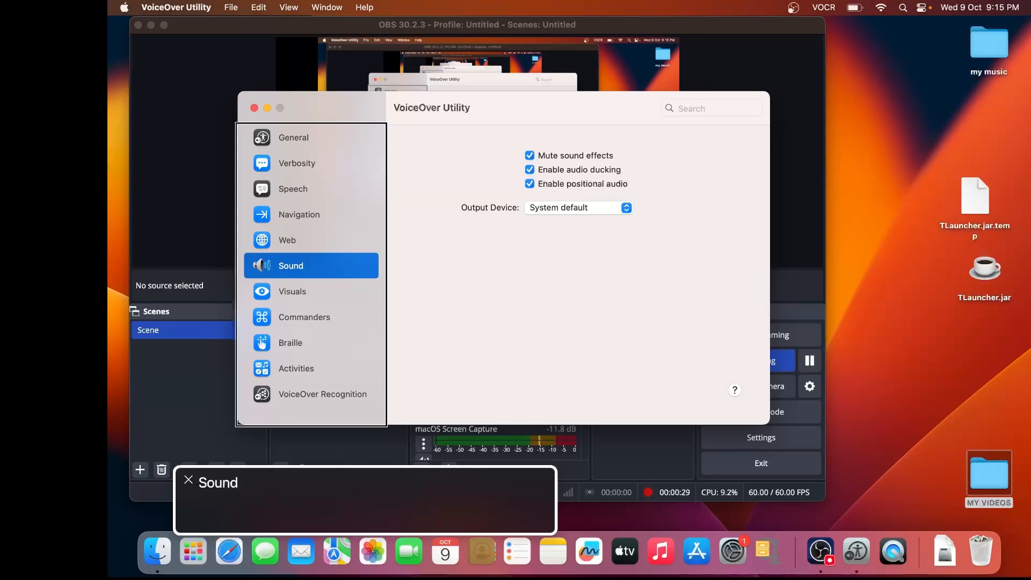
{"action": "key", "text": "Tab"}
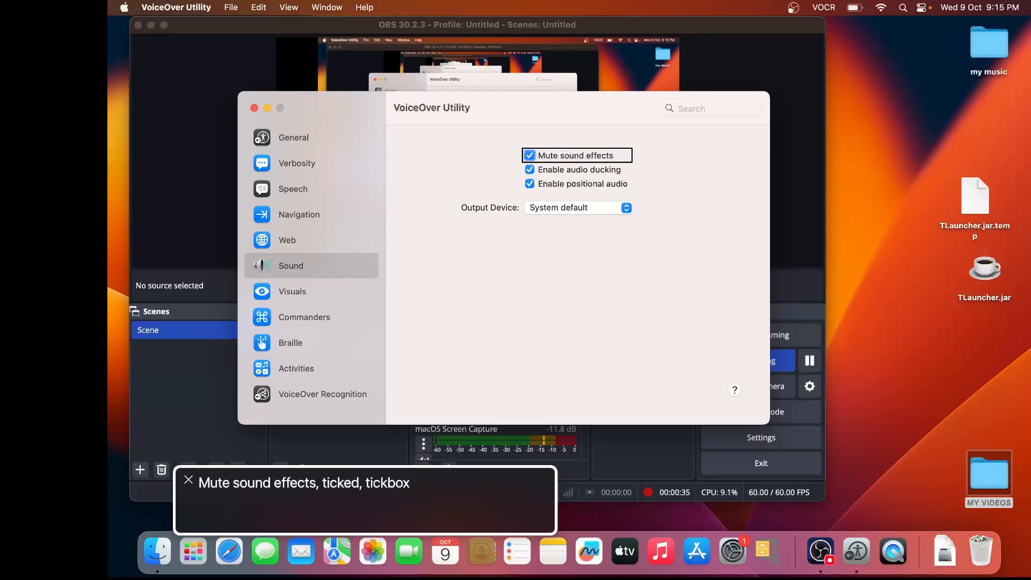
{"action": "key", "text": "shift+Tab"}
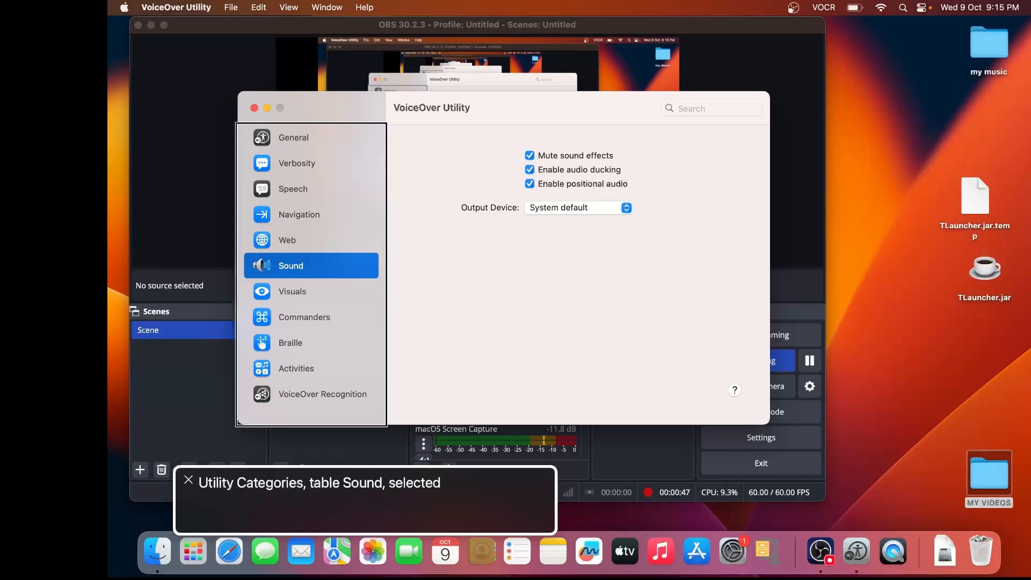
{"action": "key", "text": "b"}
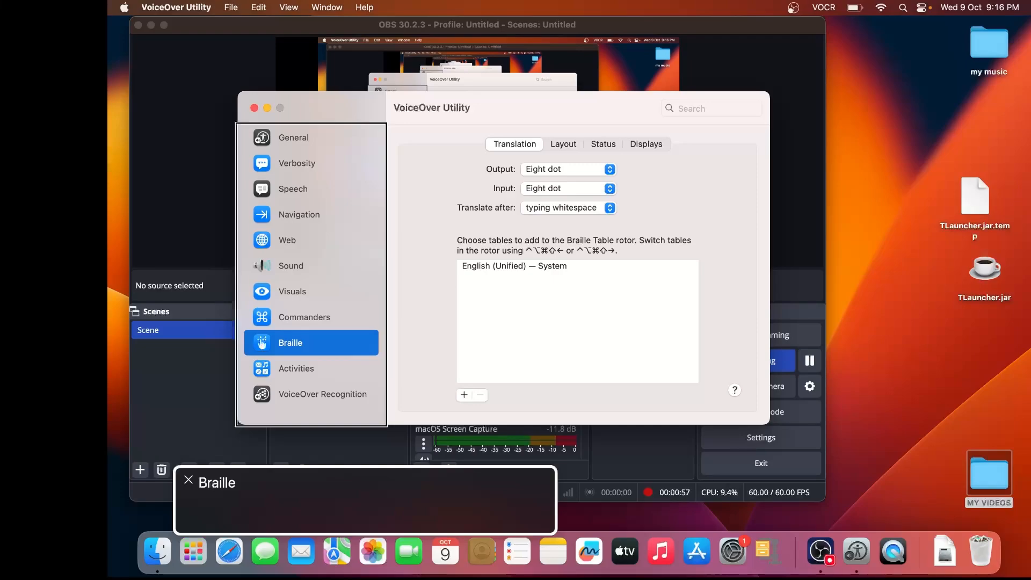
{"action": "key", "text": "g"}
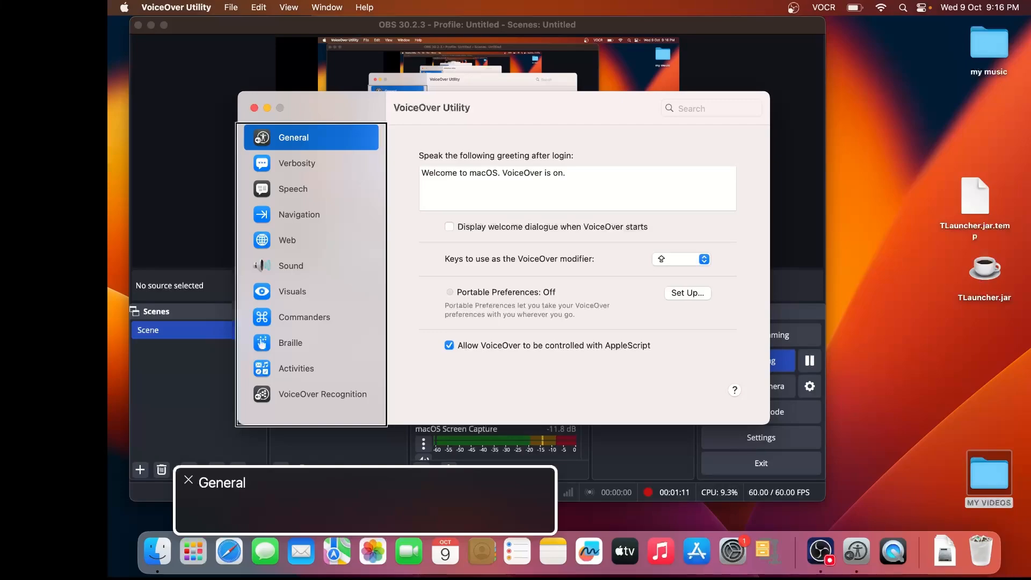
Read through the General settings from the login greeting and welcome dialogue option to the VoiceOver modifier keys setting.
{"action": "key", "text": "ctrl+alt+Right"}
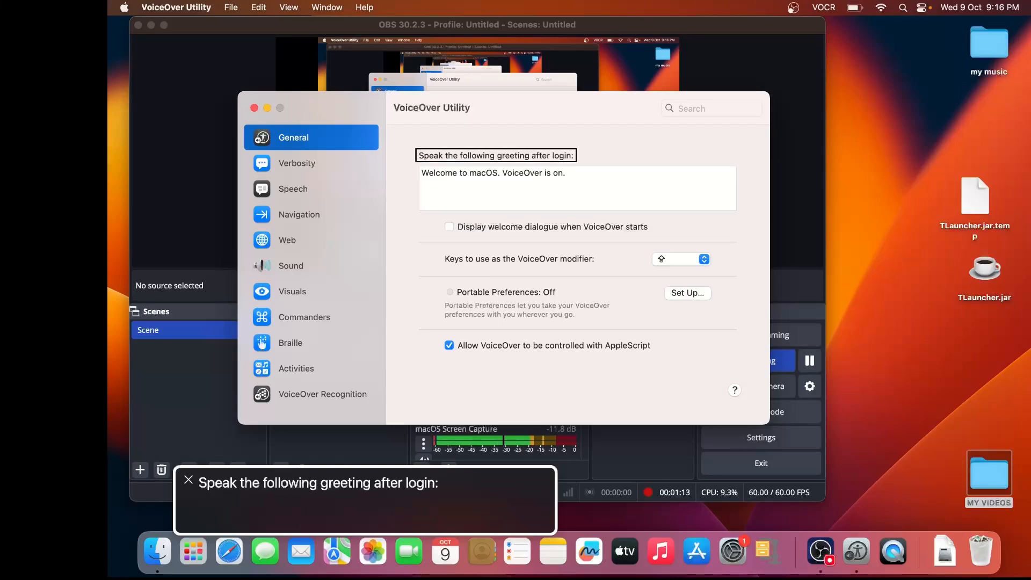
{"action": "key", "text": "ctrl+alt+Right"}
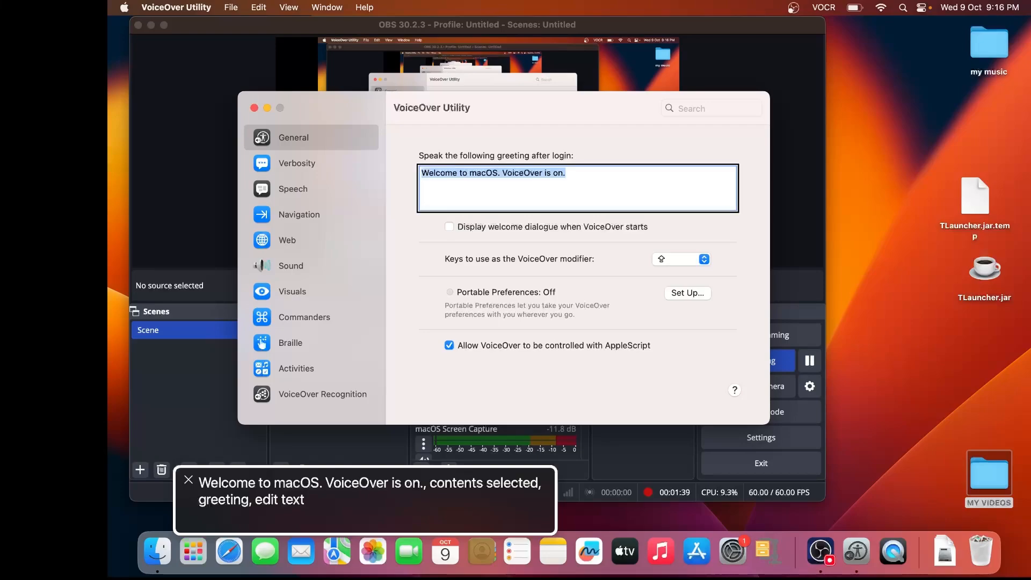
{"action": "key", "text": "Tab"}
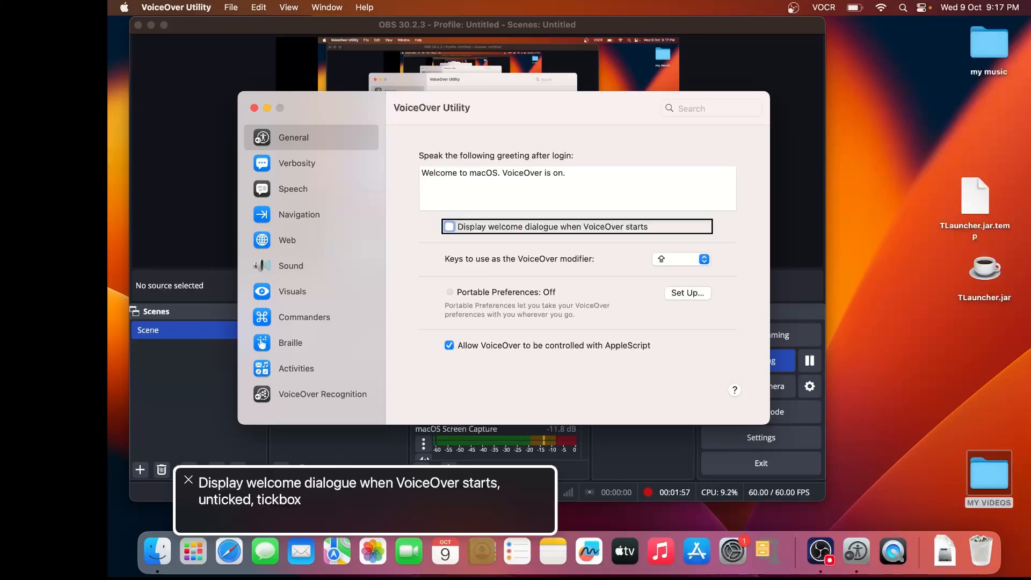
{"action": "key", "text": "ctrl+alt+Right"}
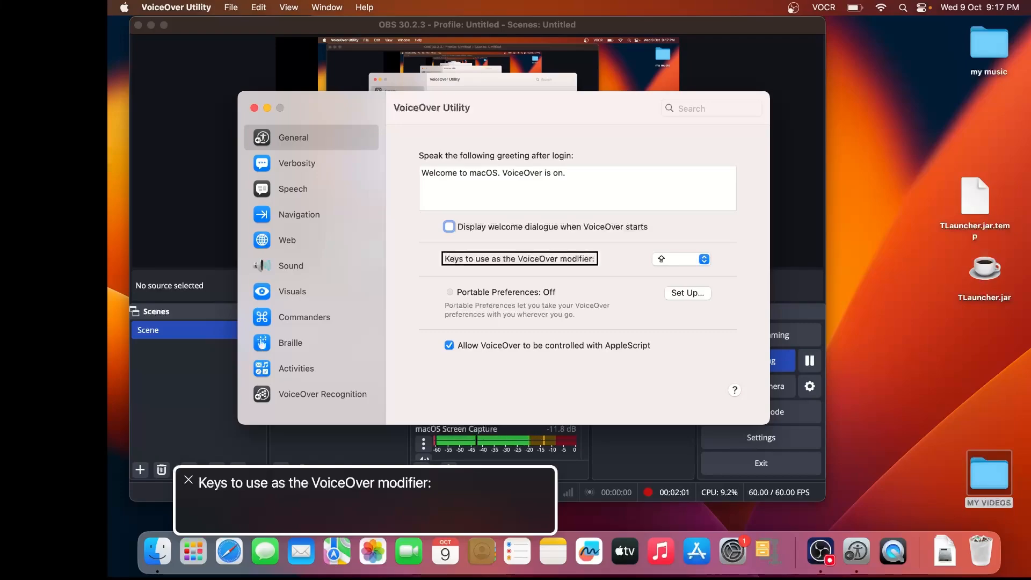
{"action": "key", "text": "ctrl+alt+Right"}
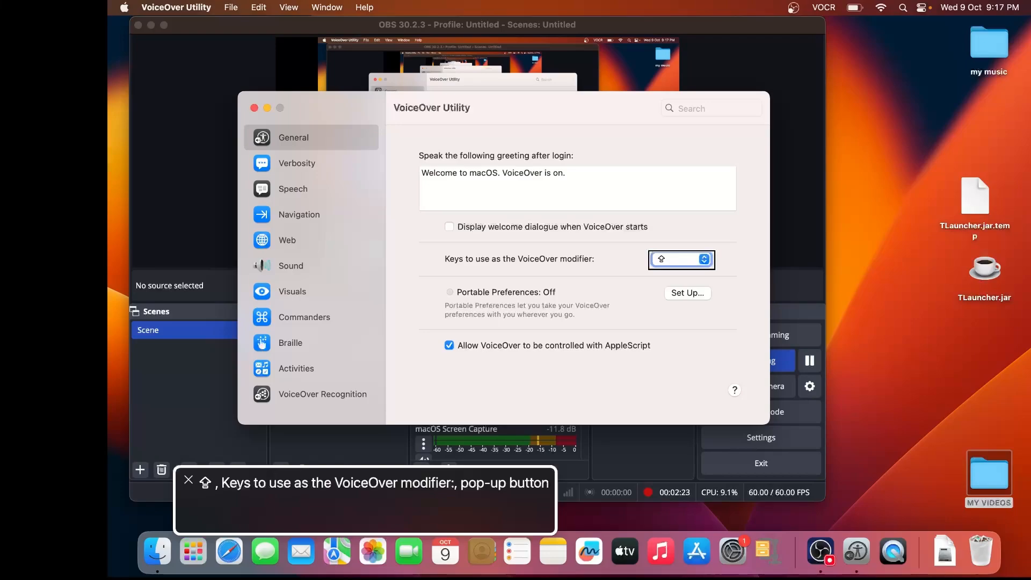
Review the Control + Option, Caps Lock and combined choices for the VoiceOver modifier keys without selecting a different one.
{"action": "key", "text": "space"}
{"action": "key", "text": "Down"}
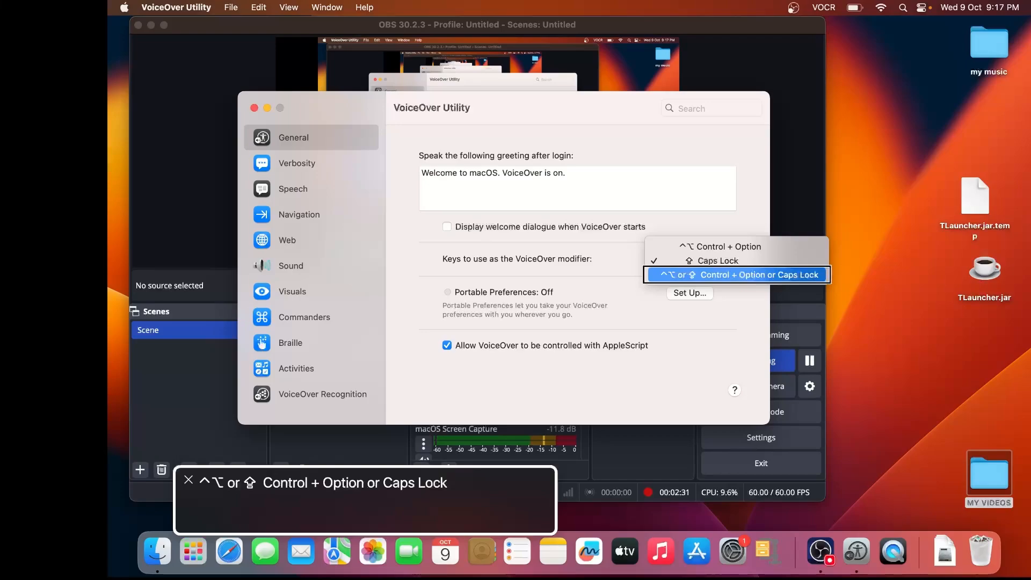
{"action": "key", "text": "Up"}
{"action": "key", "text": "Up"}
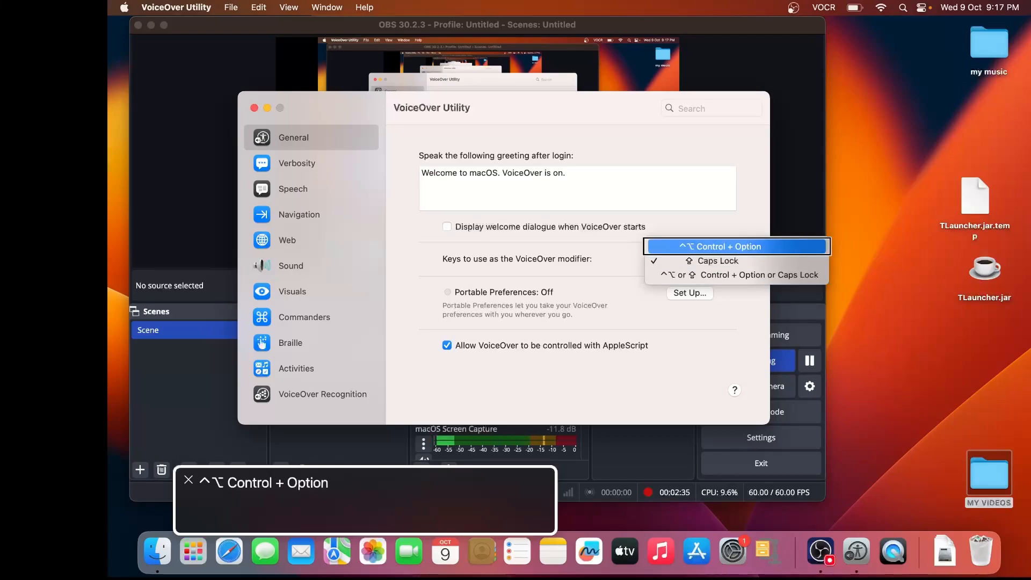
{"action": "key", "text": "Down"}
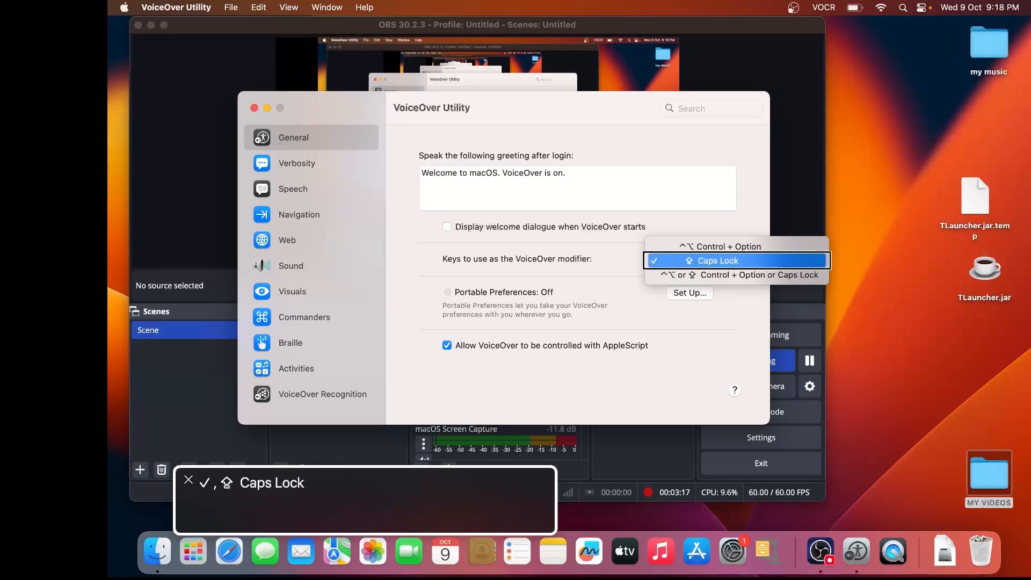
{"action": "key", "text": "Up"}
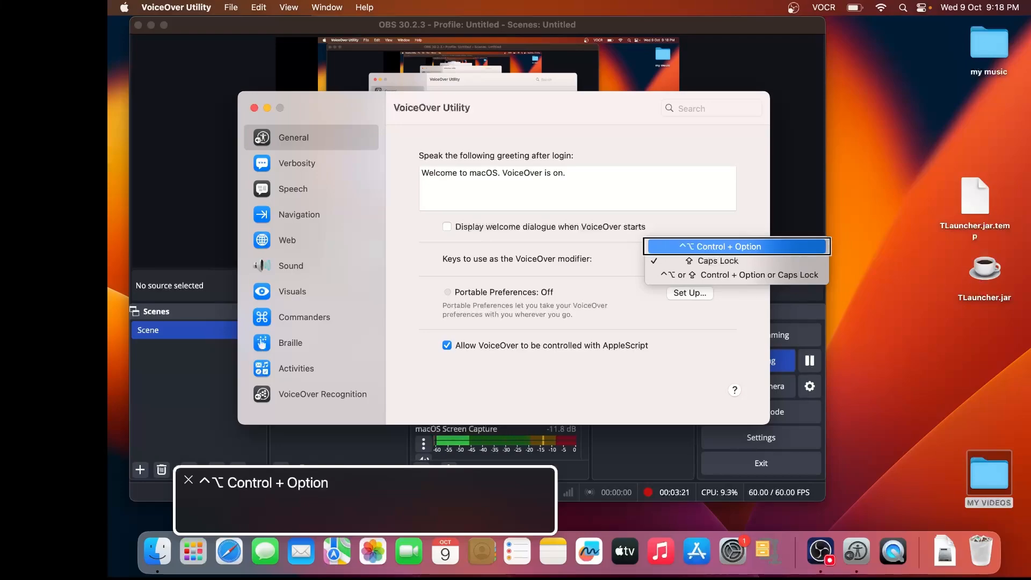
{"action": "key", "text": "Down"}
{"action": "key", "text": "Down"}
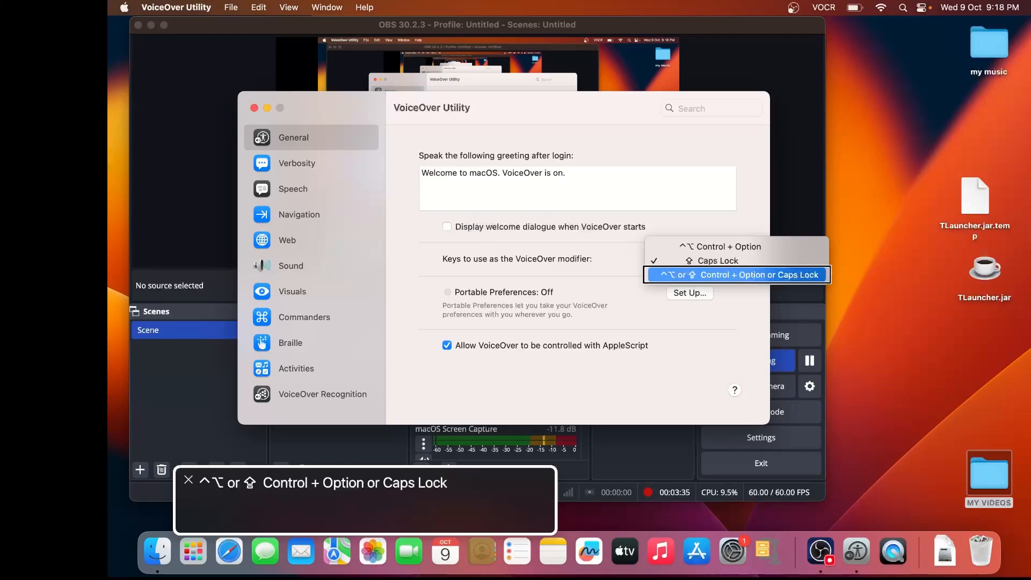
{"action": "key", "text": "Escape"}
Examine the remaining General settings, covering Portable Preferences, its setup option, the AppleScript control option and Help.
{"action": "key", "text": "ctrl+alt+Right"}
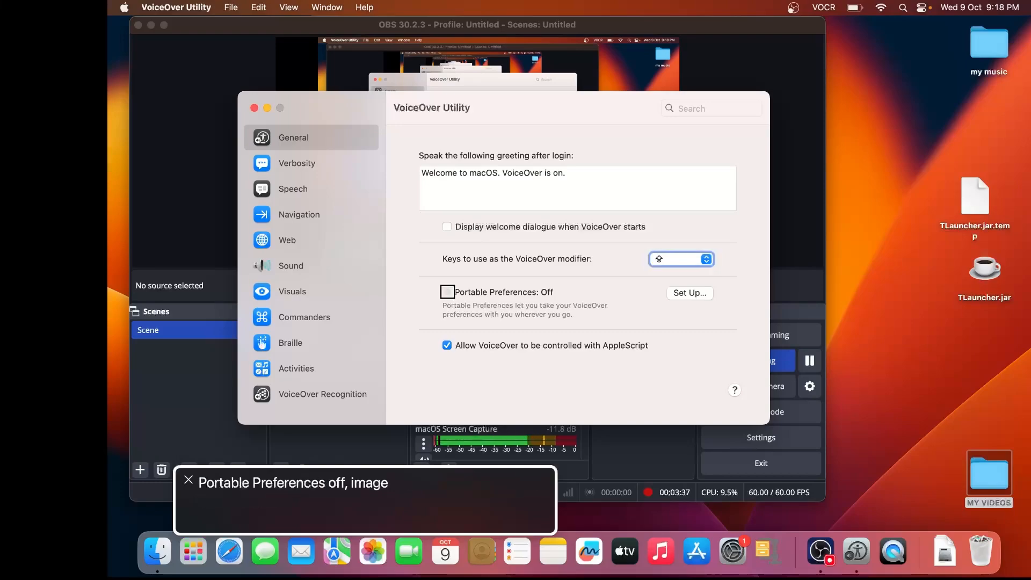
{"action": "key", "text": "ctrl+alt+Right"}
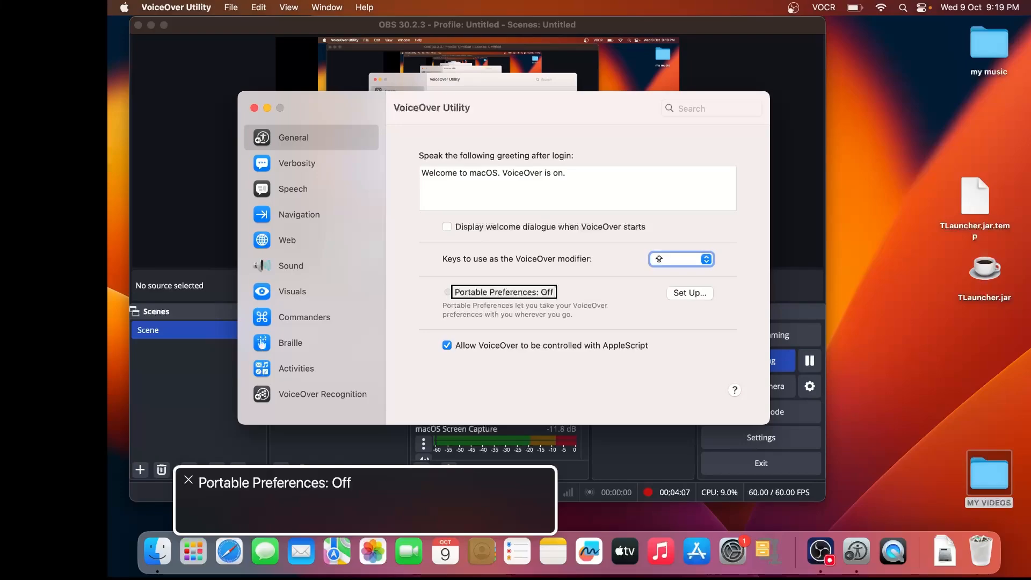
{"action": "key", "text": "Tab"}
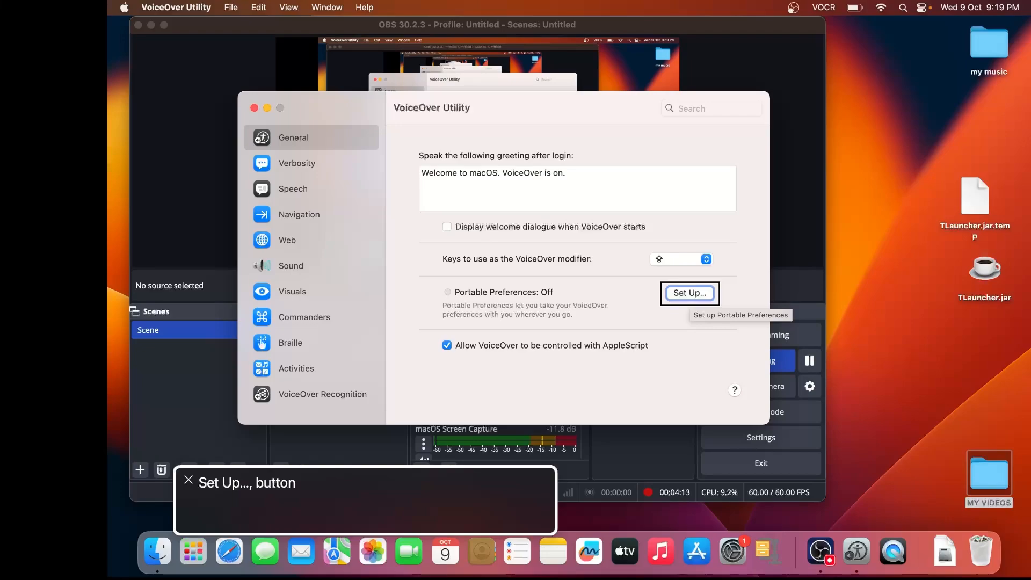
{"action": "key", "text": "ctrl+alt+Right"}
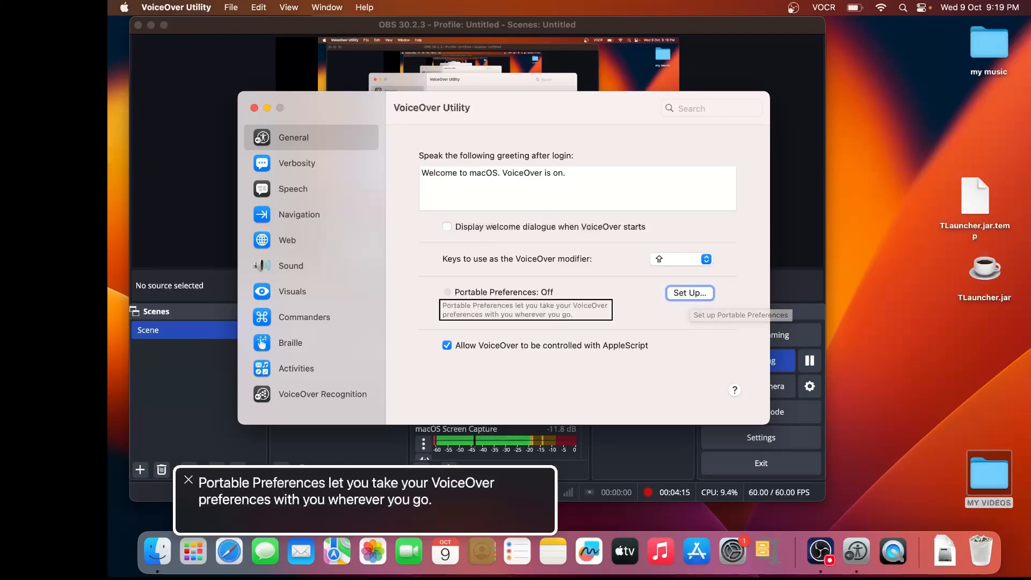
{"action": "key", "text": "ctrl+alt+Right"}
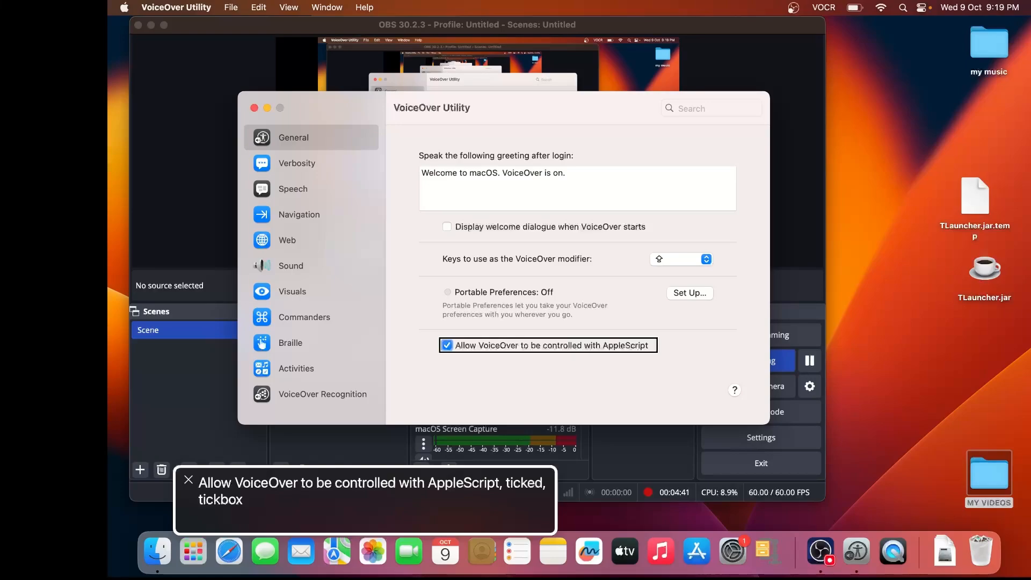
{"action": "key", "text": "Tab"}
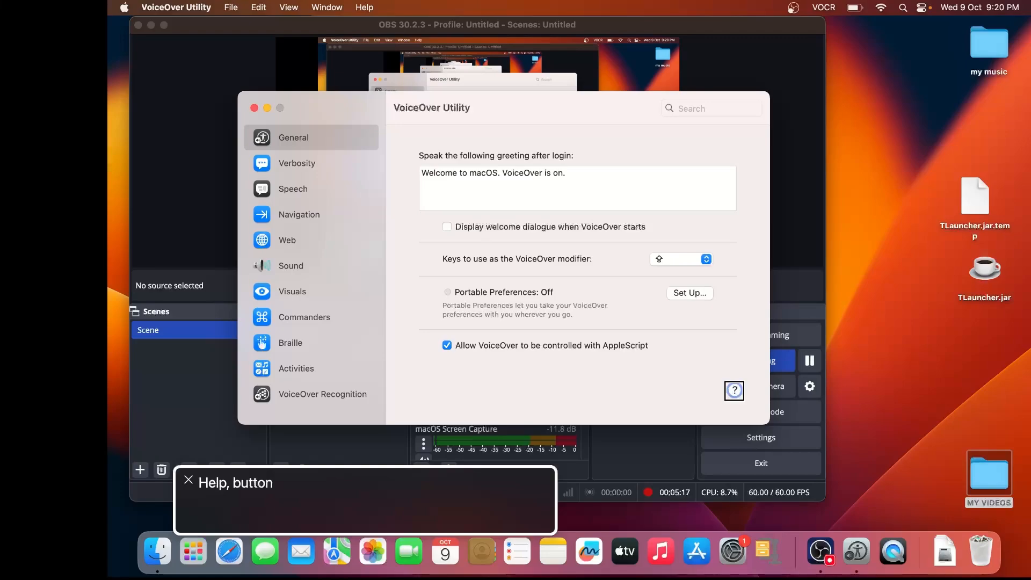
Move the VoiceOver cursor past the toolbar back to the Utility Categories table and select Verbosity.
{"action": "key", "text": "Caps_Lock+Right"}
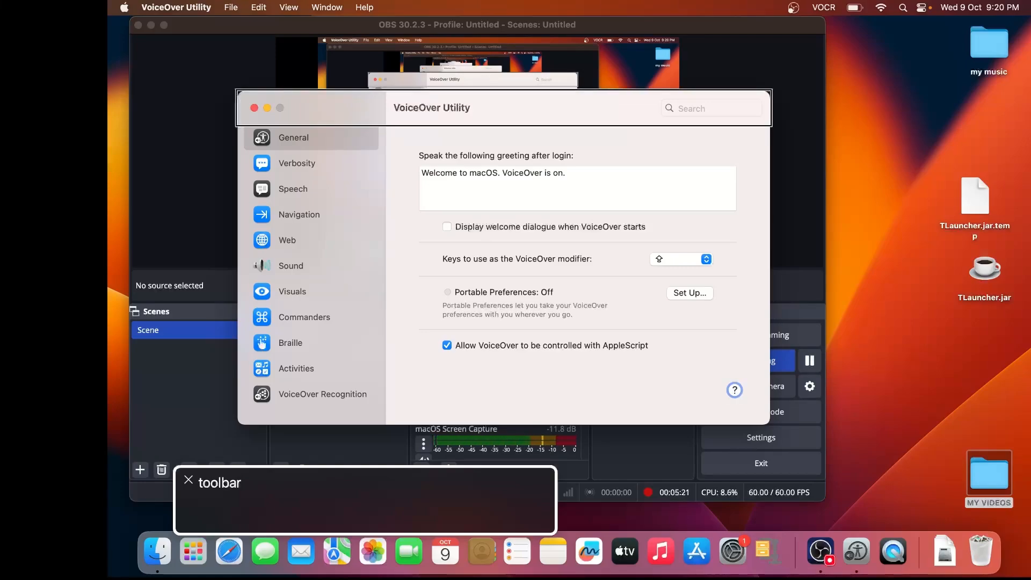
{"action": "key", "text": "Caps_Lock+Right"}
{"action": "key", "text": "Caps_Lock+Right"}
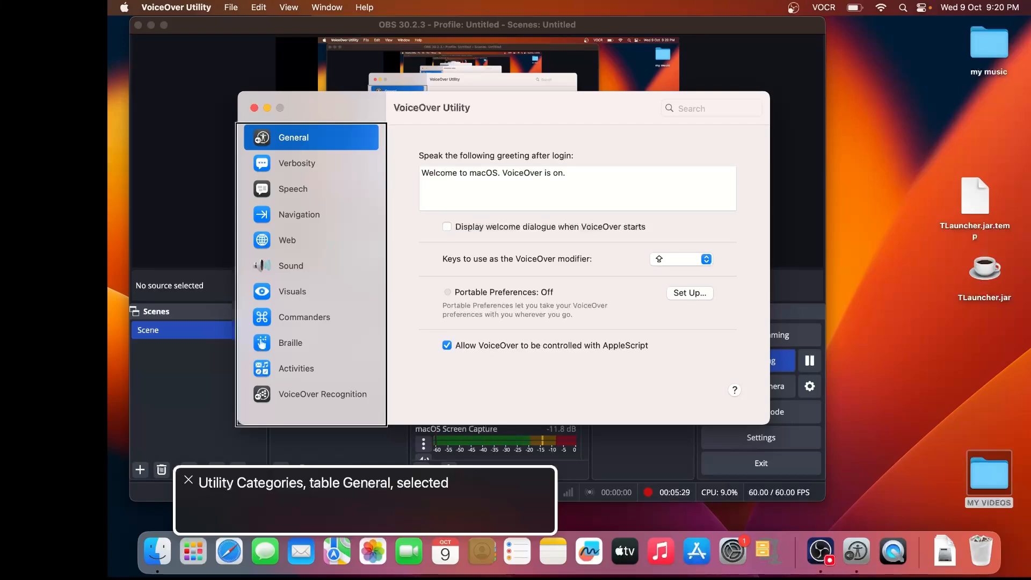
{"action": "key", "text": "Down"}
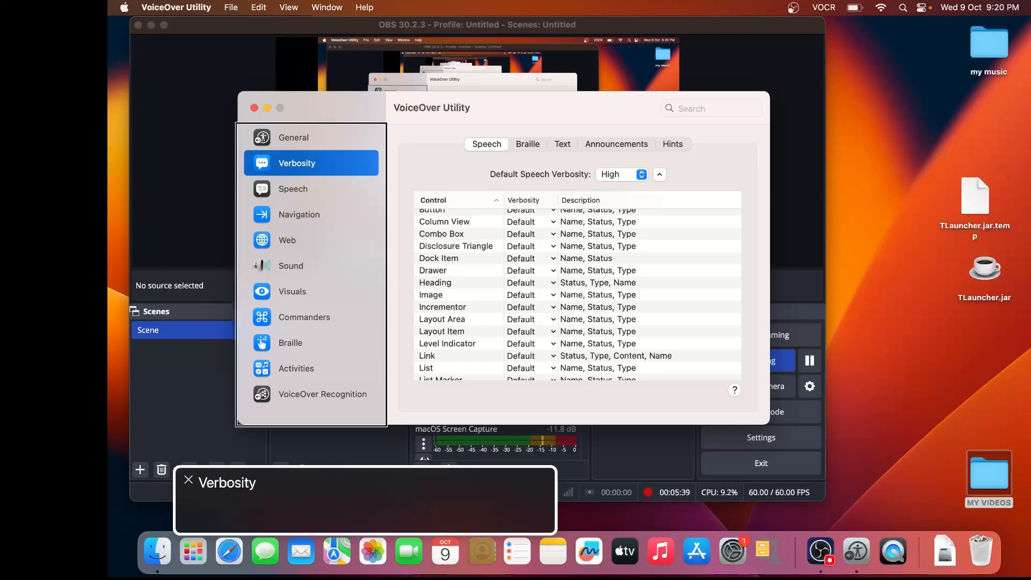
Go through the names of the Verbosity sections: Speech, Braille, Text, Announcements and Hints.
{"action": "key", "text": "Tab"}
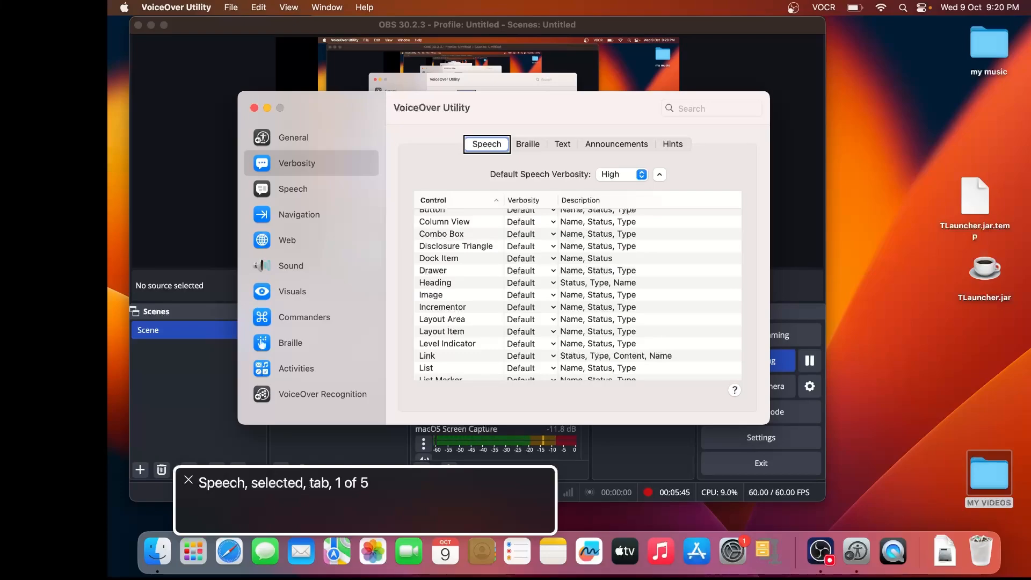
{"action": "key", "text": "ctrl+alt+Right"}
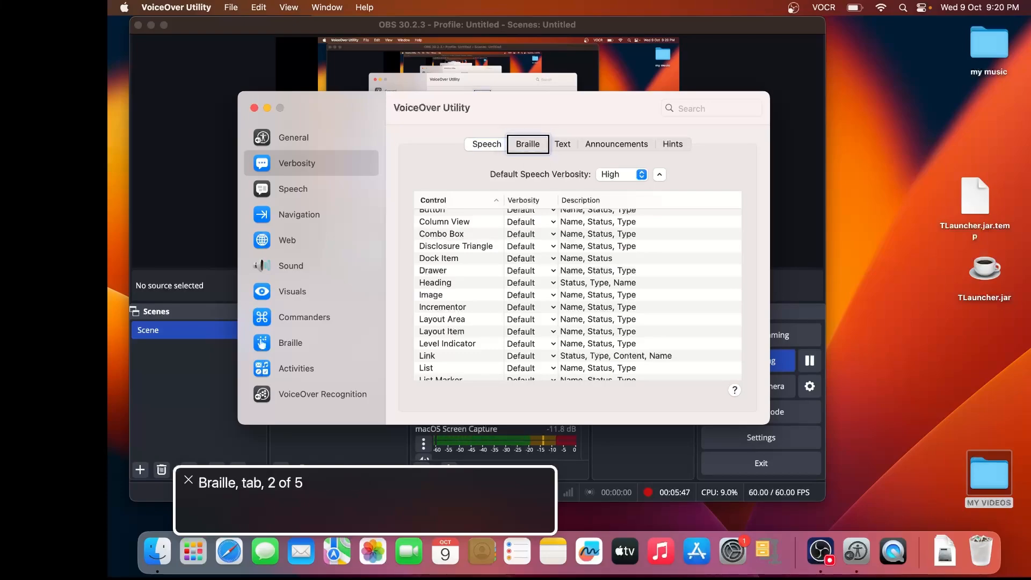
{"action": "key", "text": "ctrl+alt+Right"}
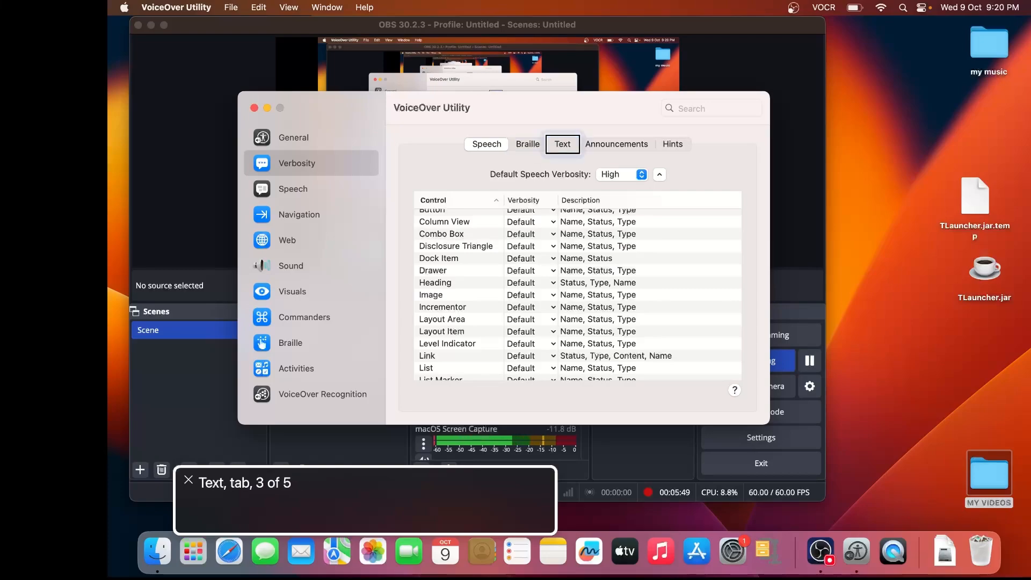
{"action": "key", "text": "ctrl+alt+Right"}
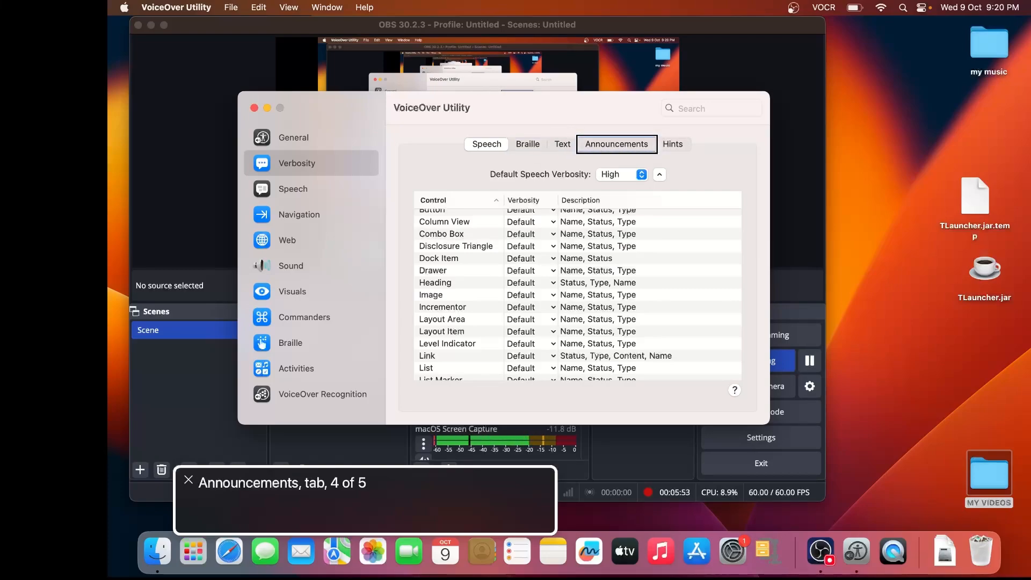
{"action": "key", "text": "ctrl+alt+Right"}
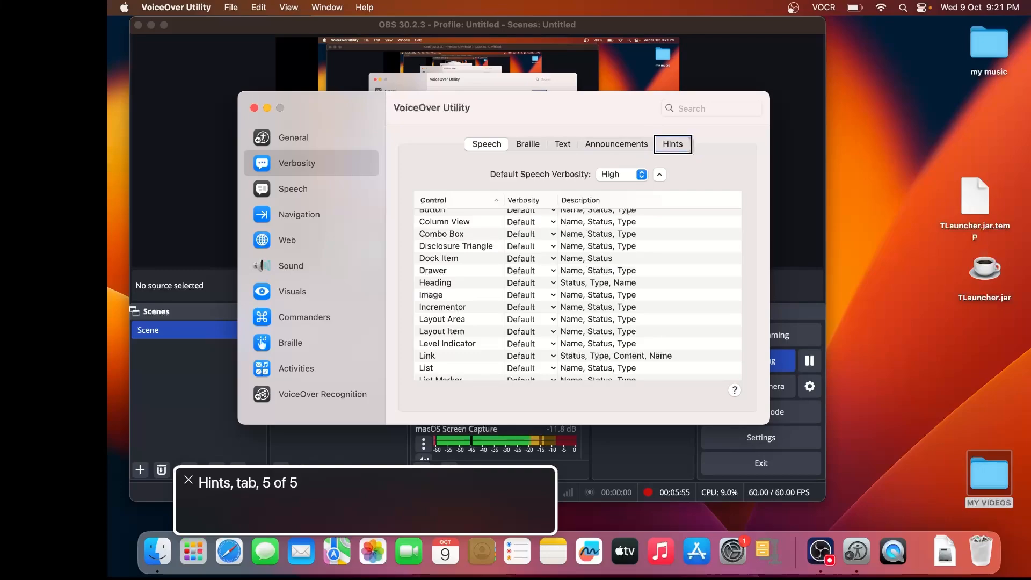
Review the High, Medium and Low choices for Default Speech Verbosity without selecting a different one.
{"action": "key", "text": "ctrl+alt+Right"}
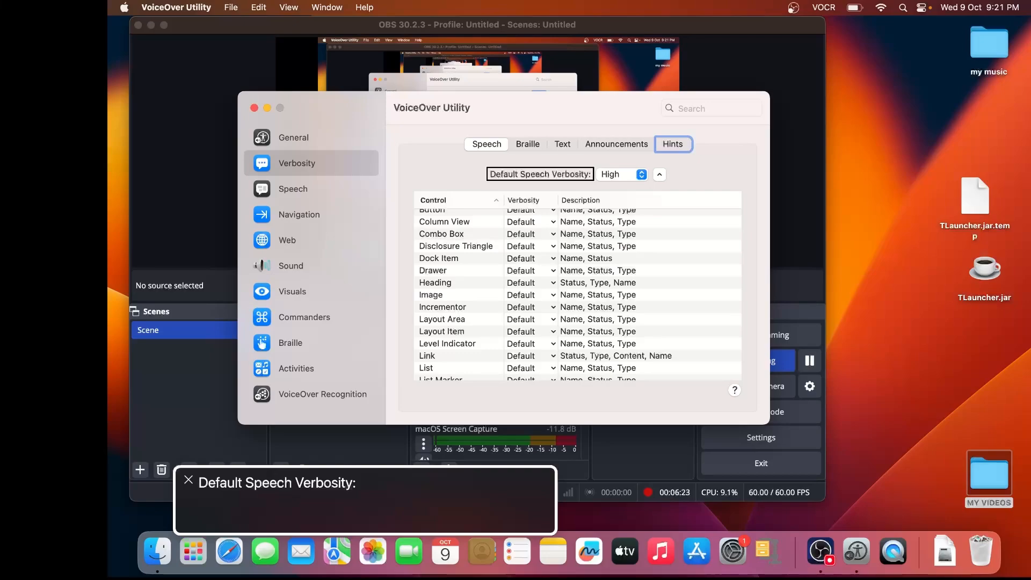
{"action": "key", "text": "ctrl+alt+Right"}
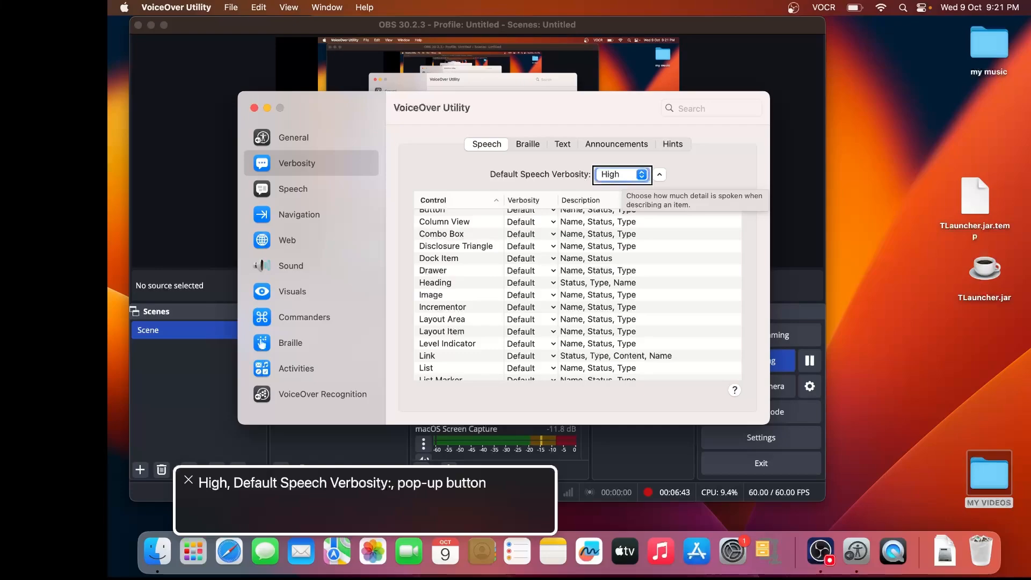
{"action": "key", "text": "space"}
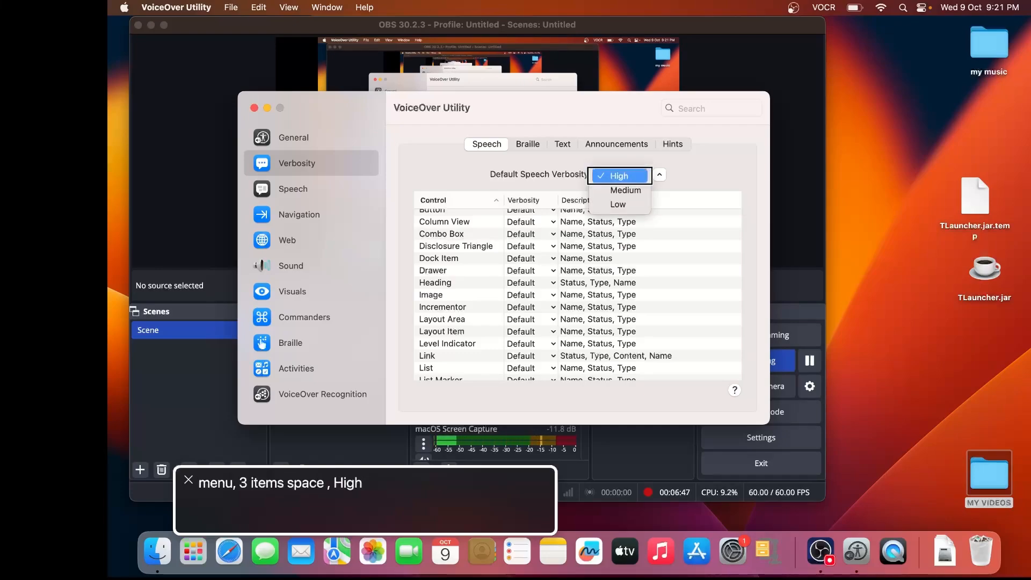
{"action": "key", "text": "Down"}
{"action": "key", "text": "Down"}
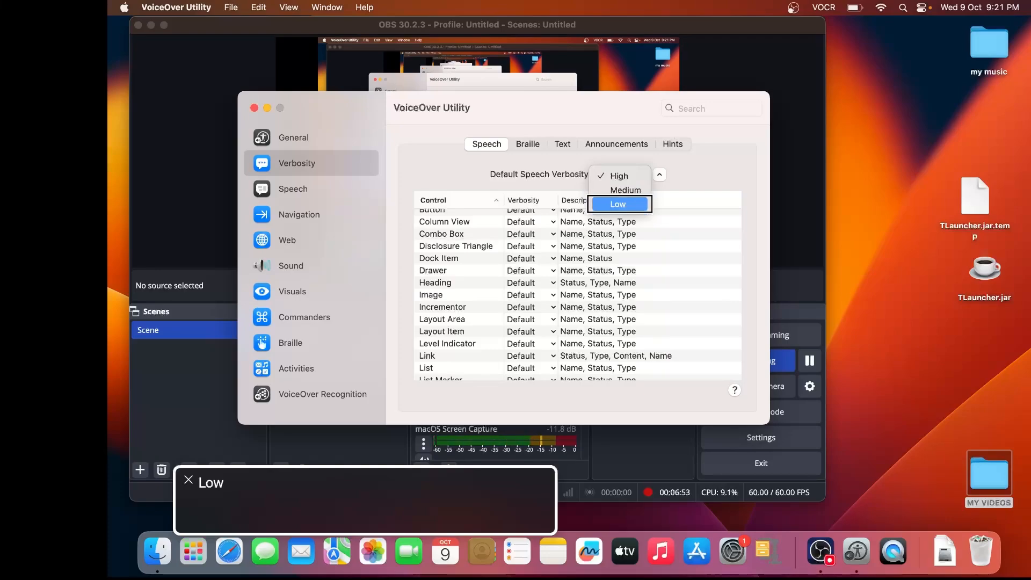
{"action": "key", "text": "Escape"}
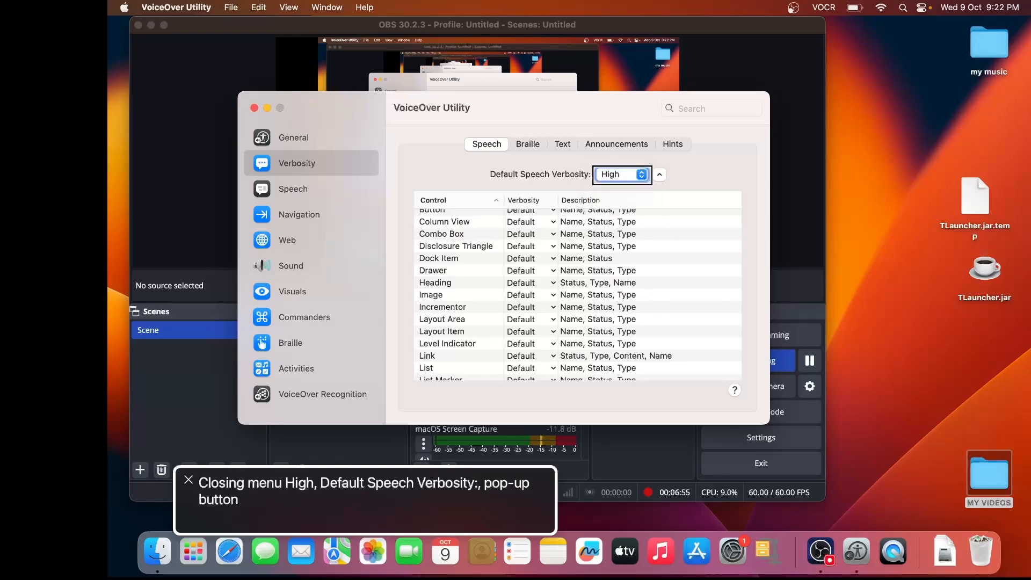
Go through the control types in the custom speech verbosity table from App down to Scroll Area, then leave the table for Help.
{"action": "key", "text": "ctrl+alt+Right"}
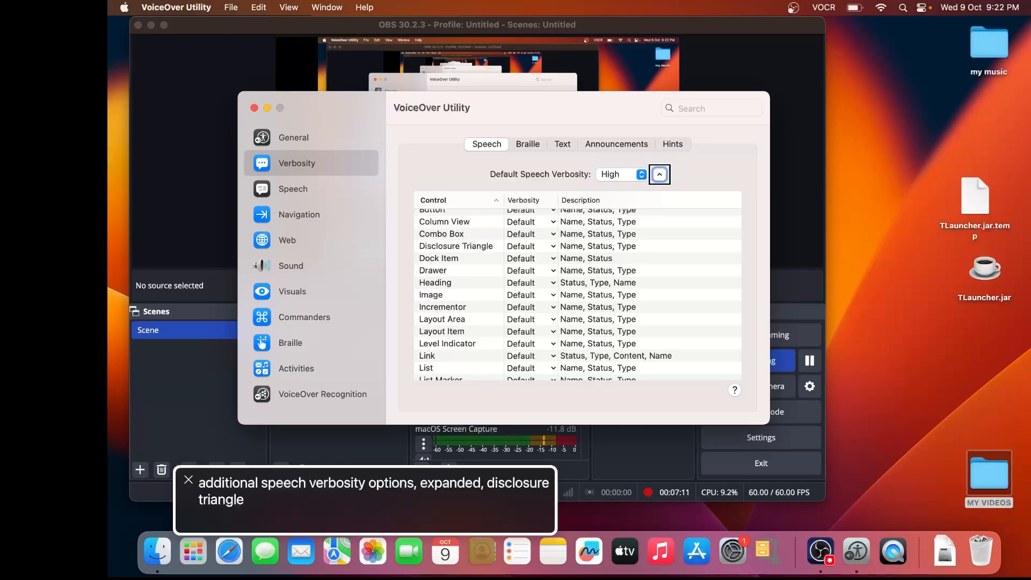
{"action": "key", "text": "ctrl+alt+Right"}
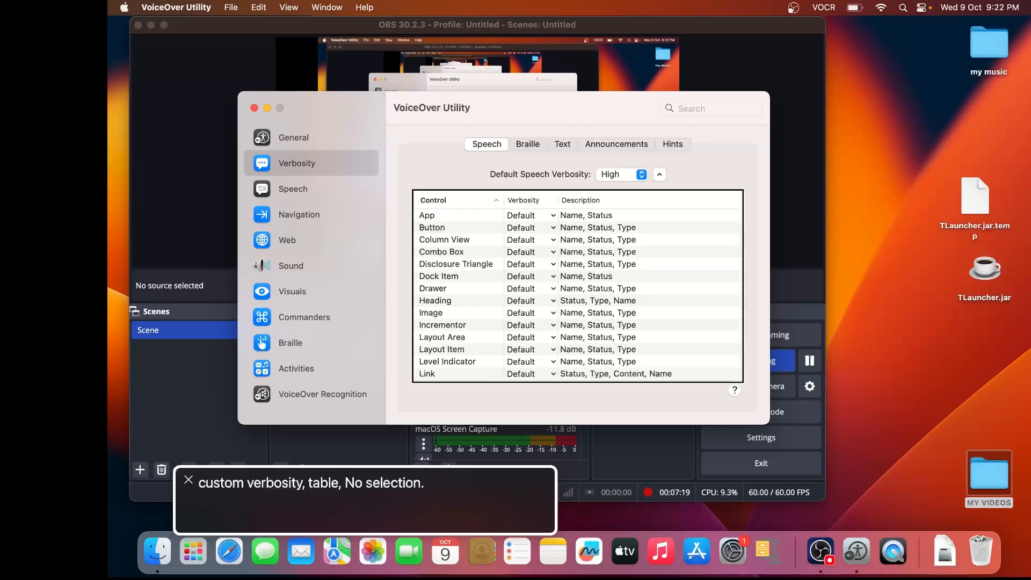
{"action": "key", "text": "ctrl+alt+shift+Down"}
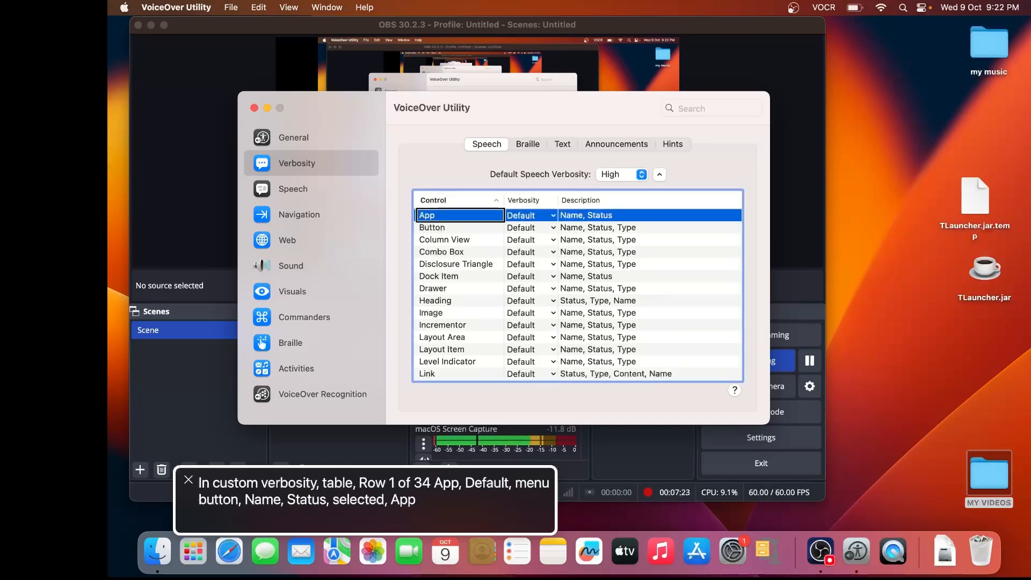
{"action": "key", "text": "ctrl+alt+Down"}
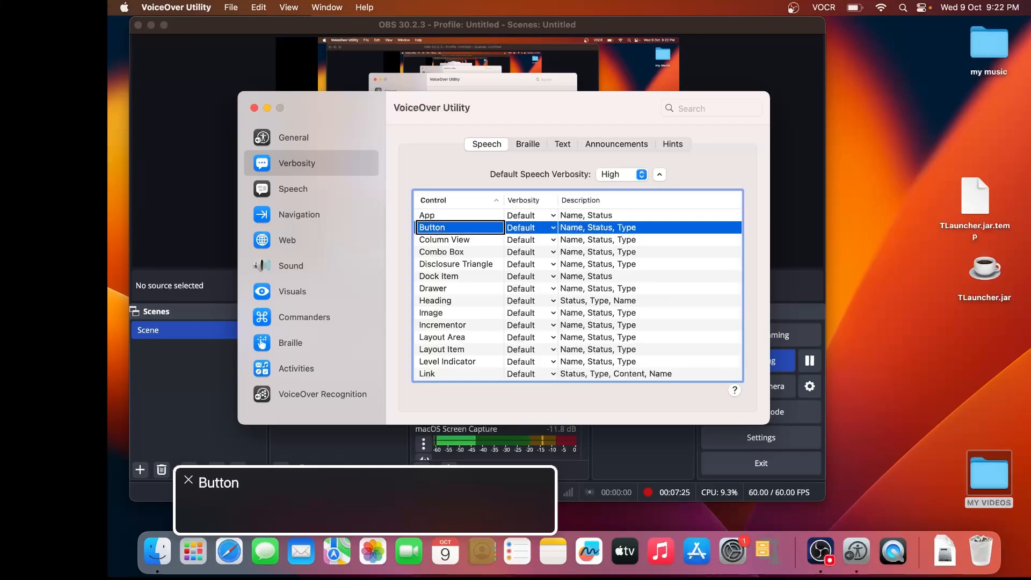
{"action": "key", "text": "ctrl+alt+Down"}
{"action": "key", "text": "ctrl+alt+Down"}
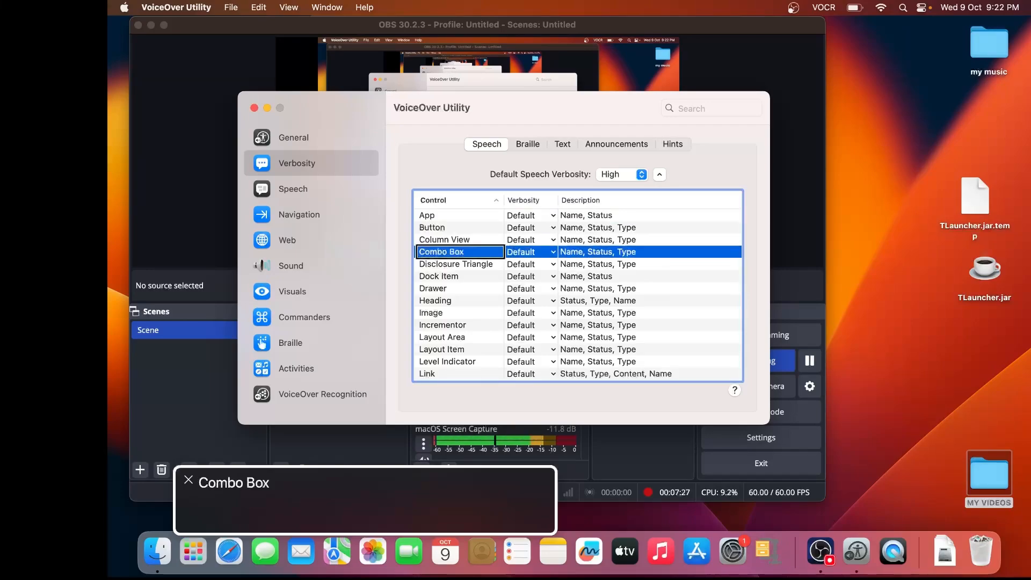
{"action": "key", "text": "ctrl+alt+Down"}
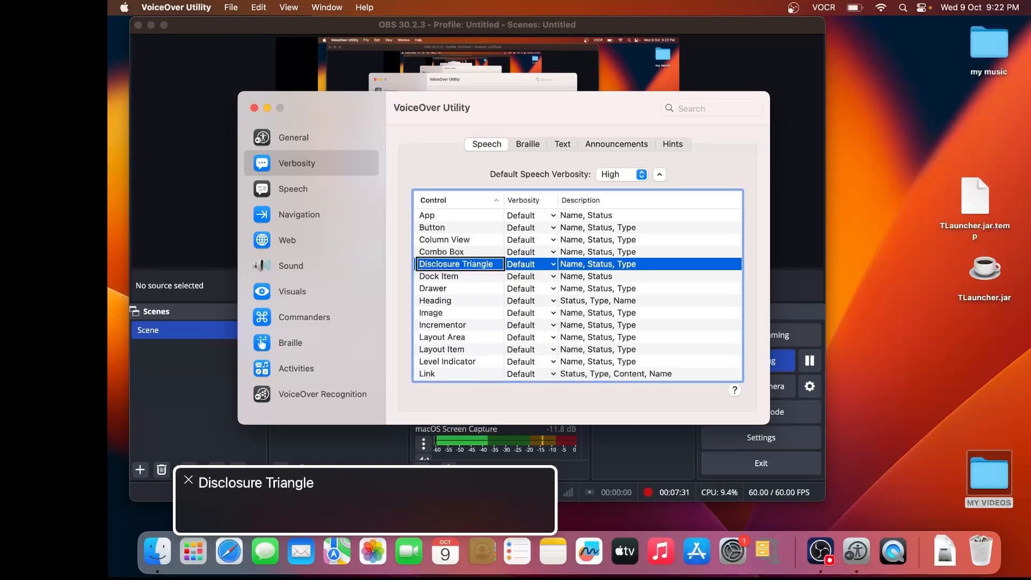
{"action": "key", "text": "ctrl+alt+Down"}
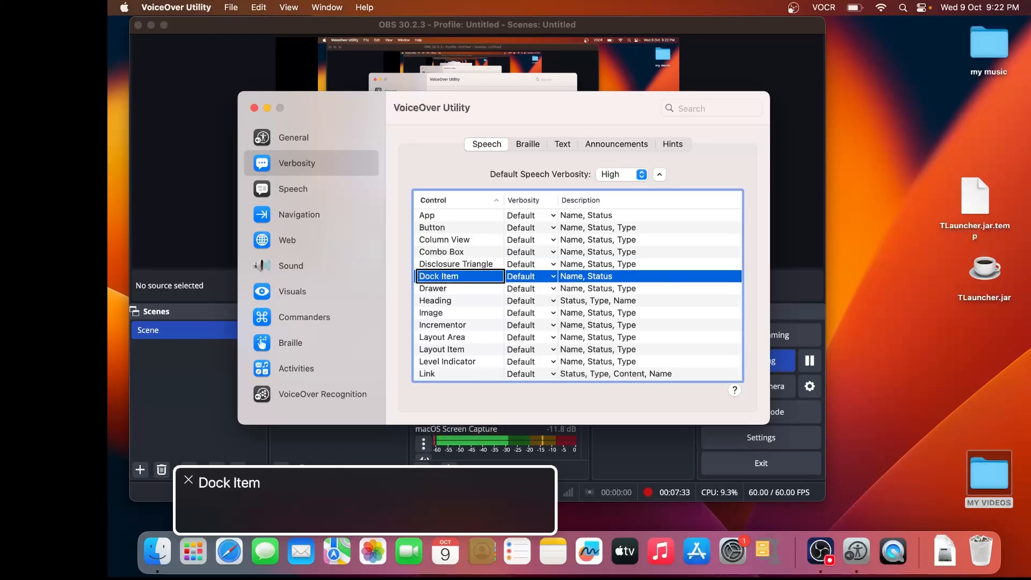
{"action": "key", "text": "ctrl+alt+Down"}
{"action": "key", "text": "ctrl+alt+Down"}
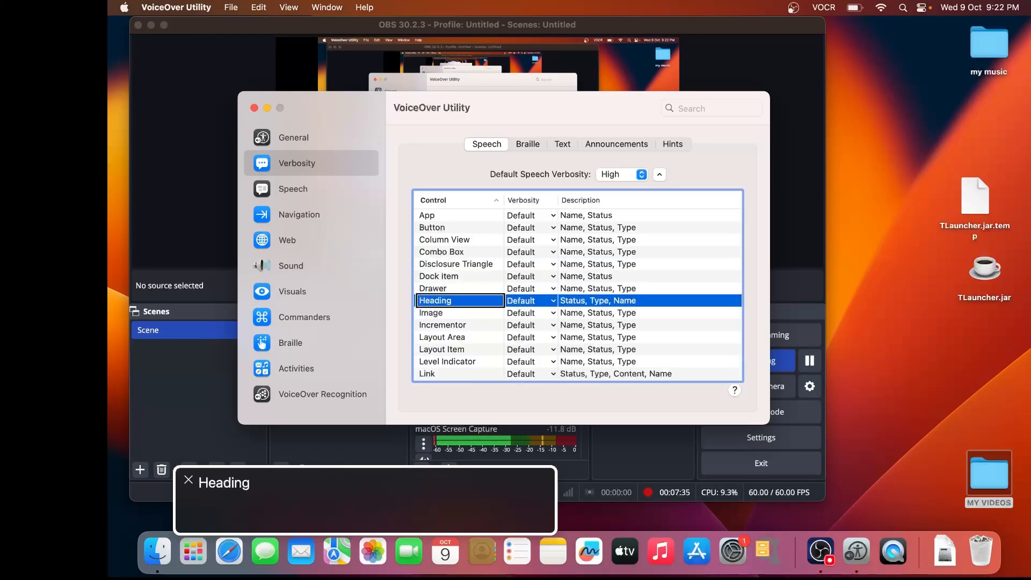
{"action": "key", "text": "ctrl+alt+Down"}
{"action": "key", "text": "ctrl+alt+Down"}
{"action": "key", "text": "ctrl+alt+Down"}
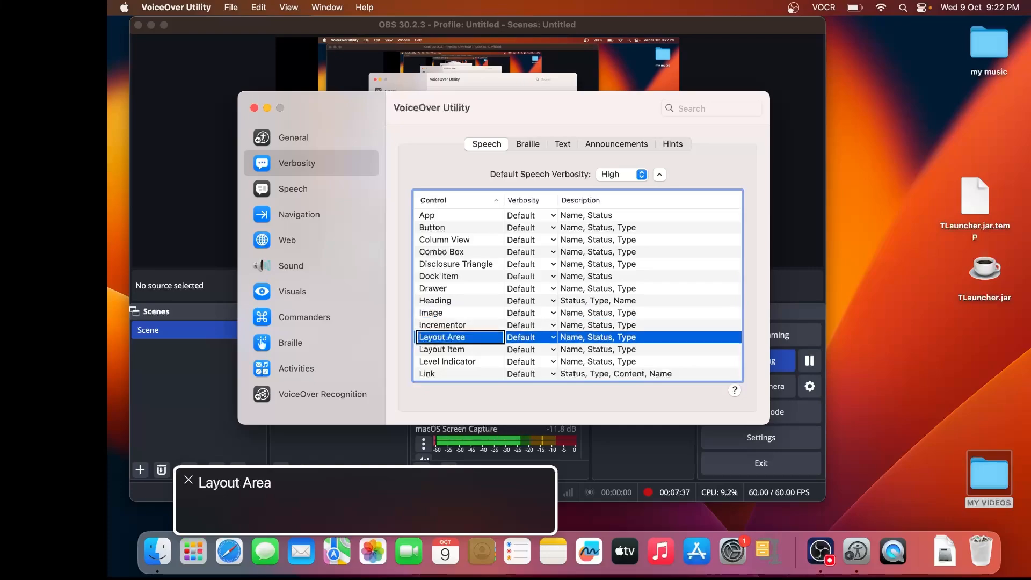
{"action": "key", "text": "ctrl+alt+Down"}
{"action": "key", "text": "ctrl+alt+Down"}
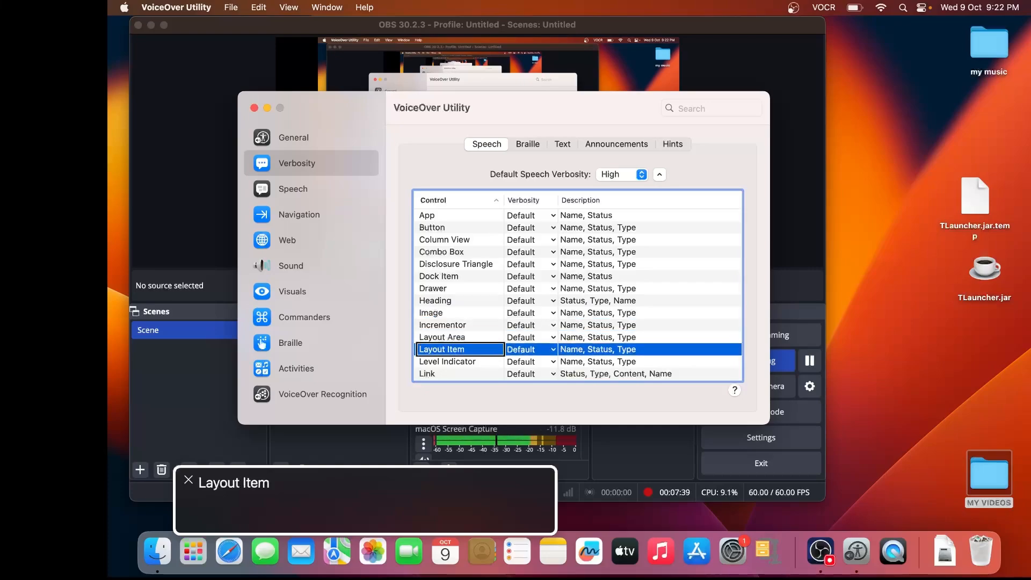
{"action": "key", "text": "ctrl+alt+Down"}
{"action": "key", "text": "ctrl+alt+Down"}
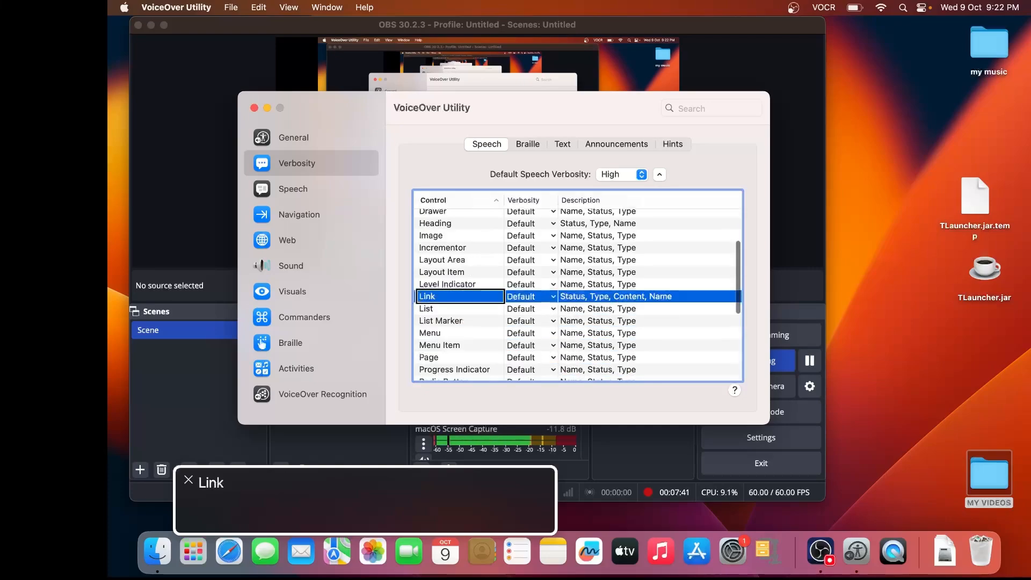
{"action": "key", "text": "ctrl+alt+Down"}
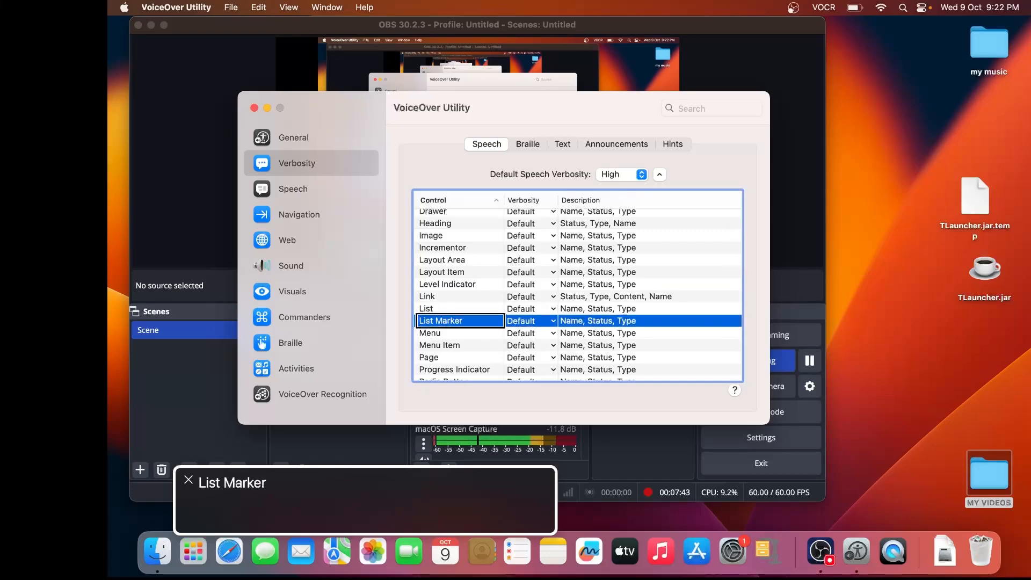
{"action": "key", "text": "ctrl+alt+Down"}
{"action": "key", "text": "ctrl+alt+Down"}
{"action": "key", "text": "ctrl+alt+Down"}
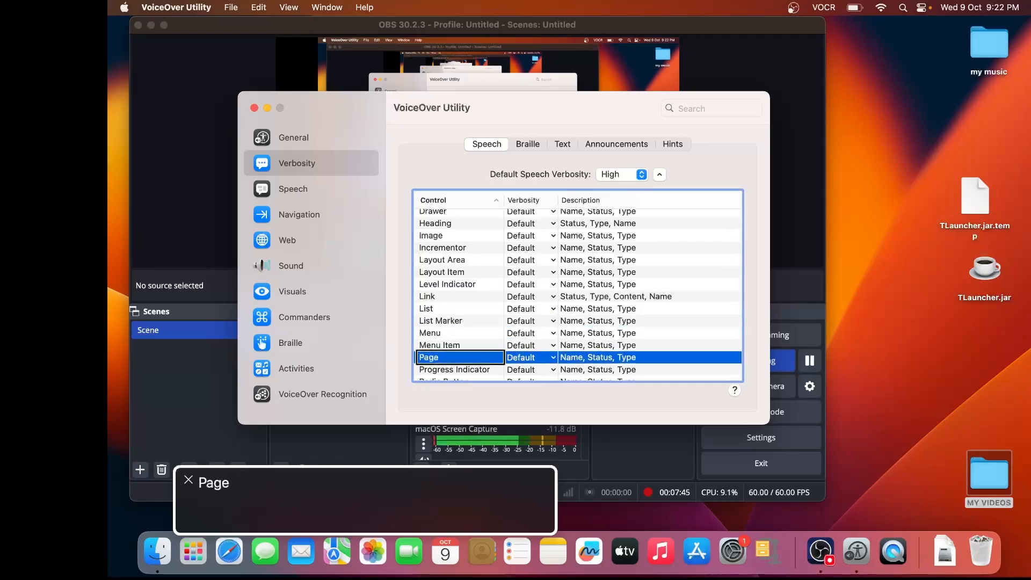
{"action": "key", "text": "ctrl+alt+Down"}
{"action": "key", "text": "ctrl+alt+Down"}
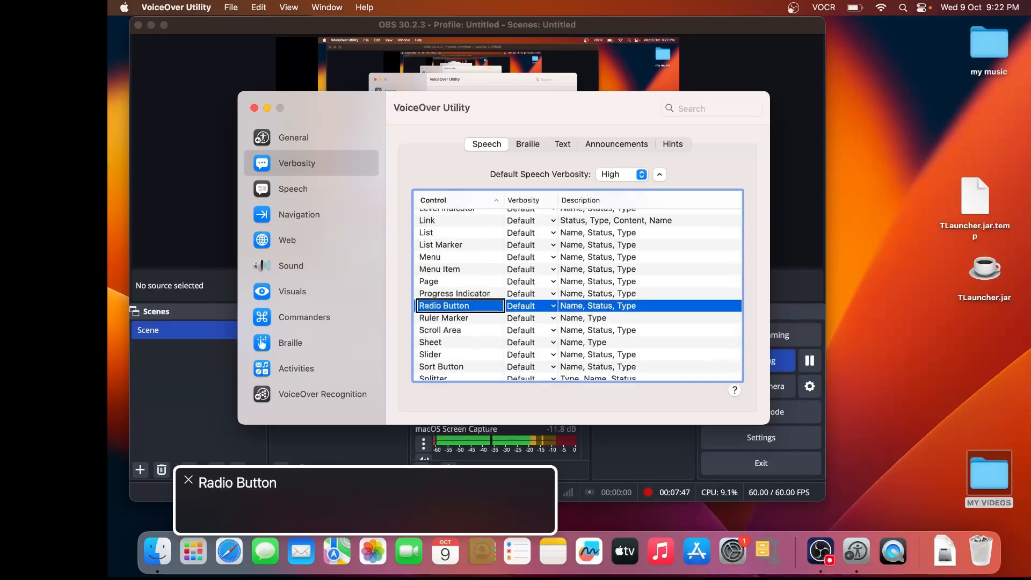
{"action": "key", "text": "ctrl+alt+Down"}
{"action": "key", "text": "ctrl+alt+Down"}
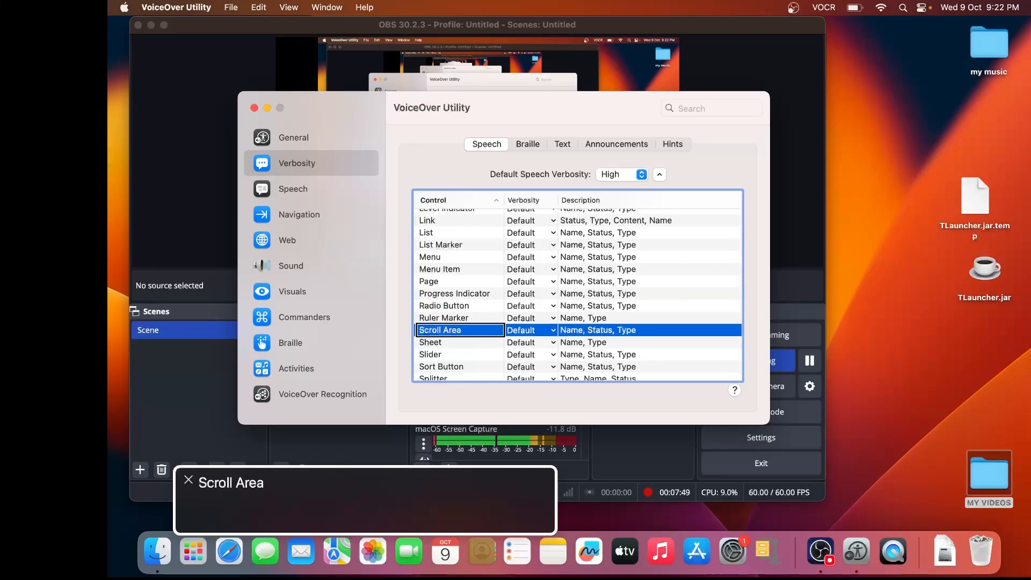
{"action": "key", "text": "ctrl+alt+shift+Up"}
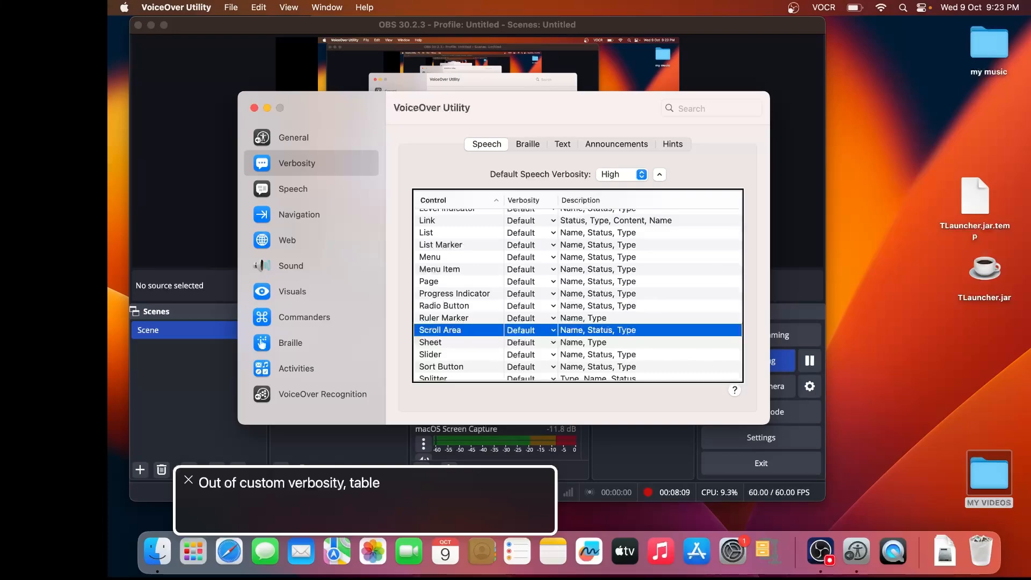
{"action": "key", "text": "ctrl+alt+Right"}
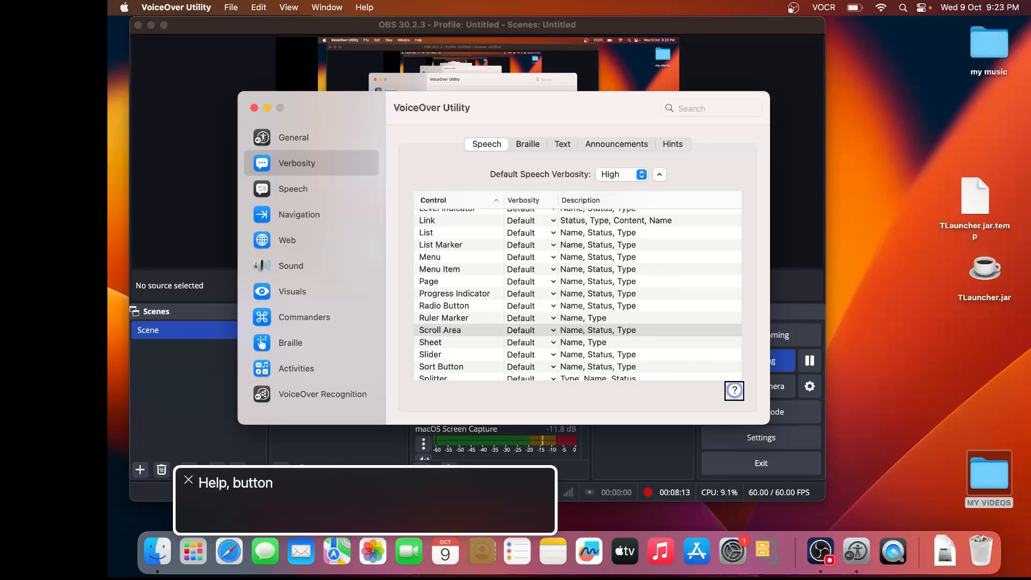
Return to the row of Verbosity sections and open the Text section.
{"action": "key", "text": "shift+Tab"}
{"action": "key", "text": "shift+Tab"}
{"action": "key", "text": "shift+Tab"}
{"action": "key", "text": "shift+Tab"}
{"action": "key", "text": "shift+Tab"}
{"action": "key", "text": "shift+Tab"}
{"action": "key", "text": "shift+Tab"}
{"action": "key", "text": "shift+Tab"}
{"action": "key", "text": "shift+Tab"}
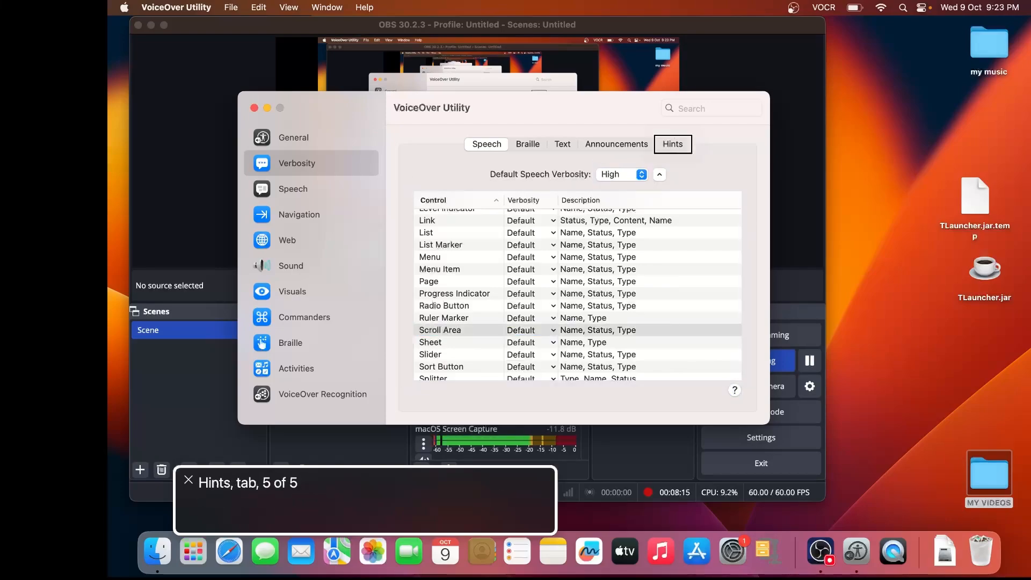
{"action": "key", "text": "Tab"}
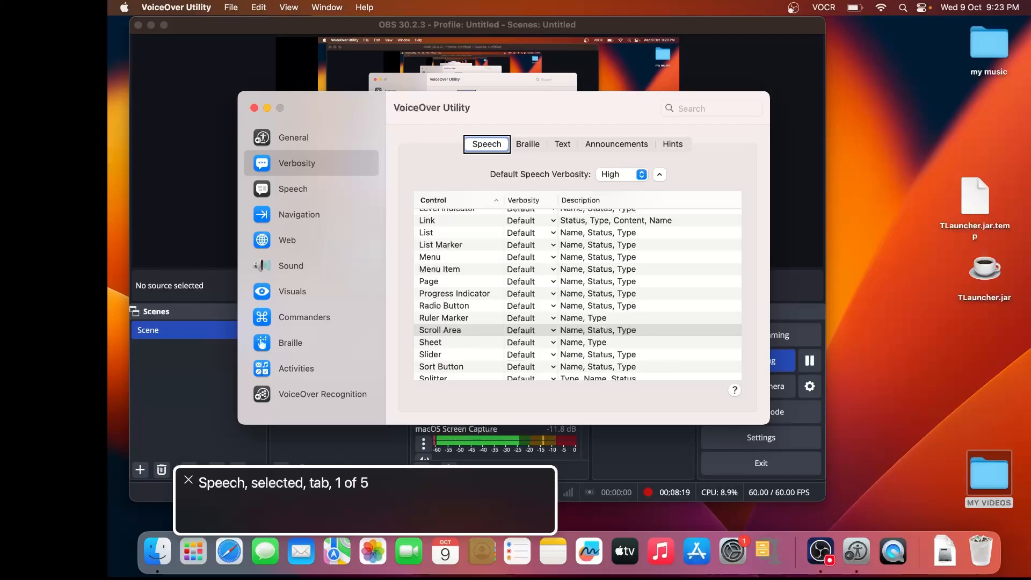
{"action": "key", "text": "ctrl+alt+Right"}
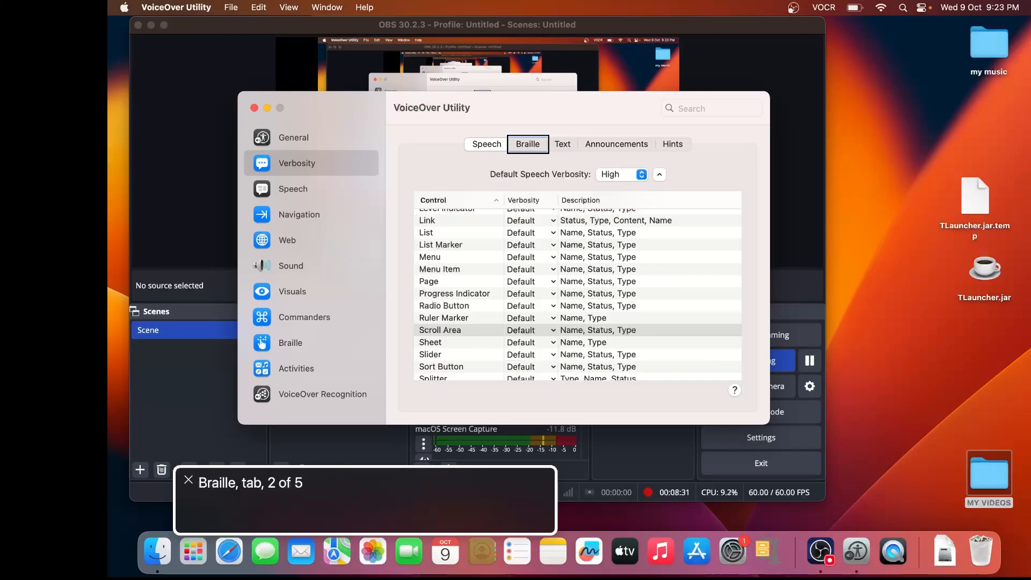
{"action": "key", "text": "ctrl+alt+Right"}
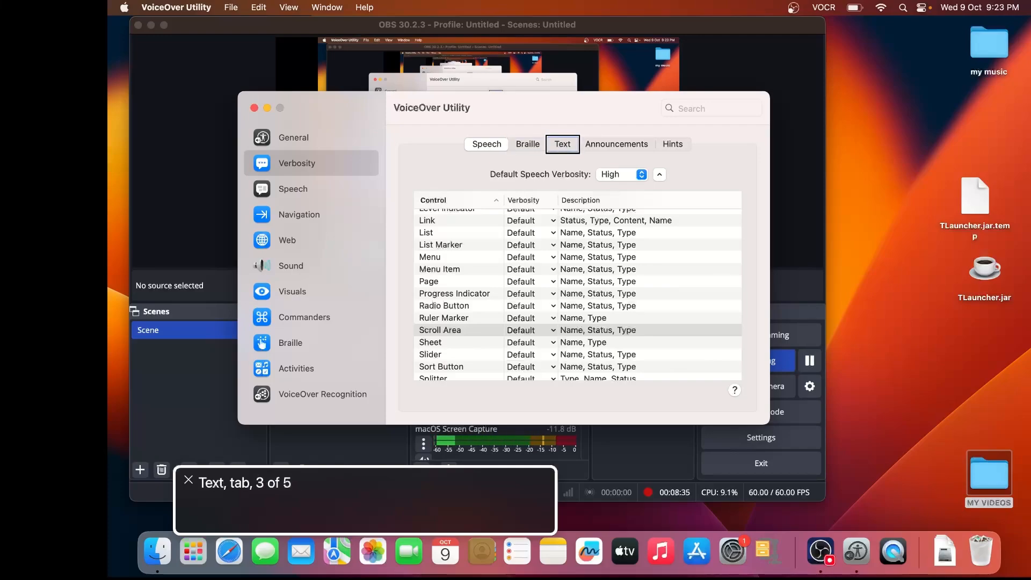
{"action": "key", "text": "ctrl+alt+space"}
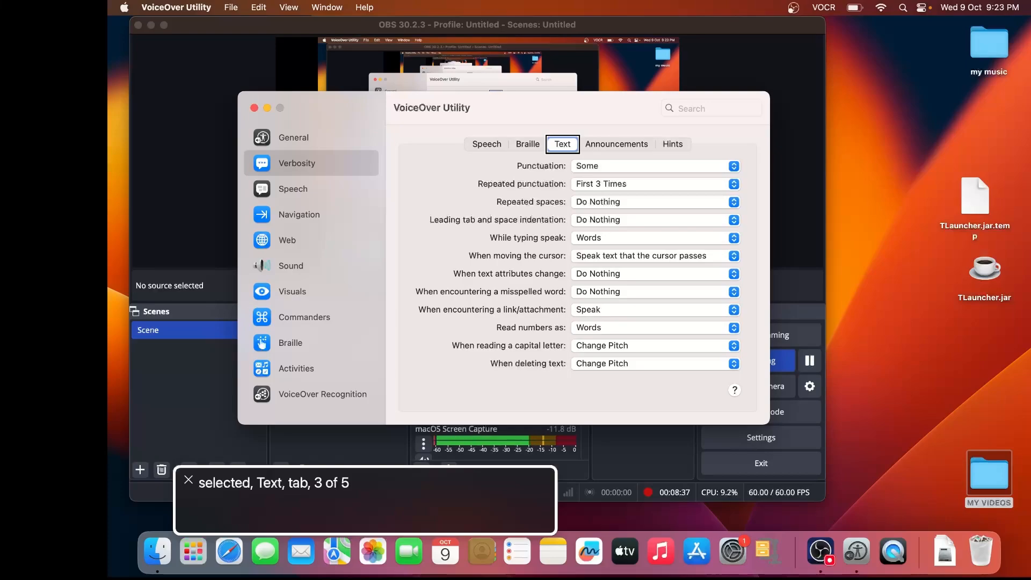
Examine the Text settings for Punctuation, Repeated punctuation, Repeated spaces, and Leading tab and space indentation.
{"action": "key", "text": "ctrl+alt+Right"}
{"action": "key", "text": "ctrl+alt+Right"}
{"action": "key", "text": "ctrl+alt+Right"}
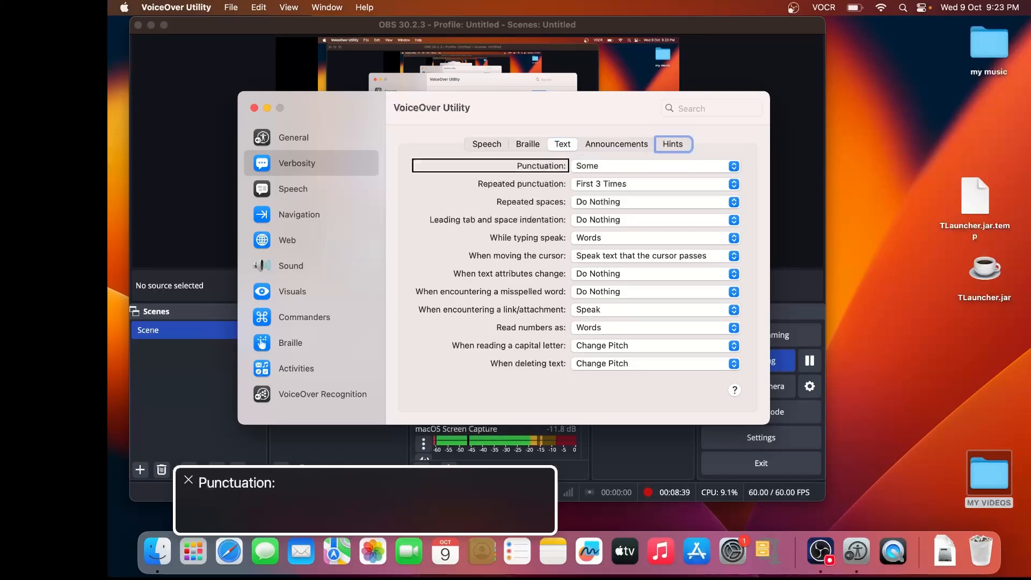
{"action": "key", "text": "ctrl+alt+Right"}
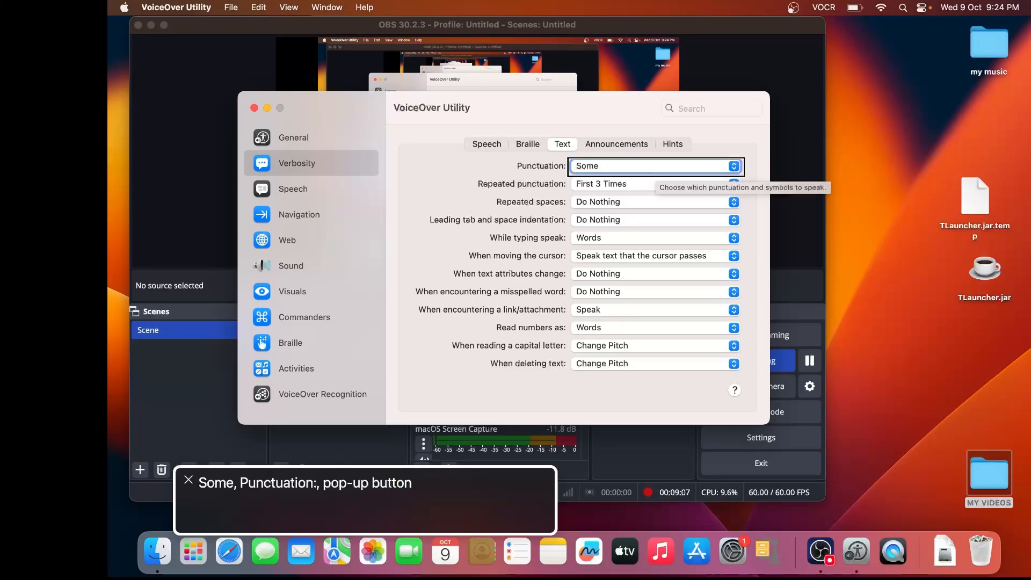
{"action": "key", "text": "ctrl+alt+Right"}
{"action": "key", "text": "ctrl+alt+Right"}
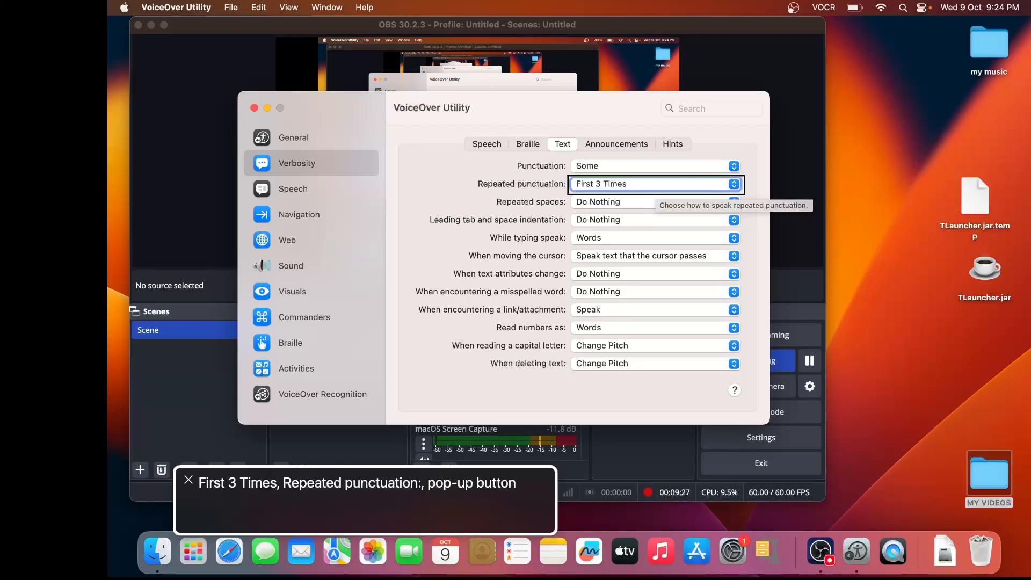
{"action": "key", "text": "ctrl+alt+Right"}
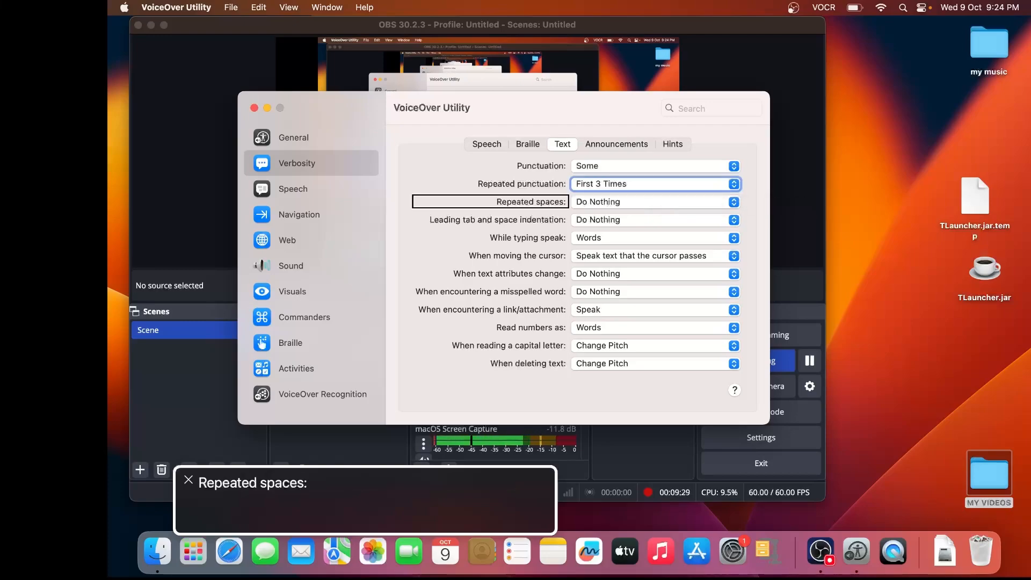
{"action": "key", "text": "ctrl+alt+Right"}
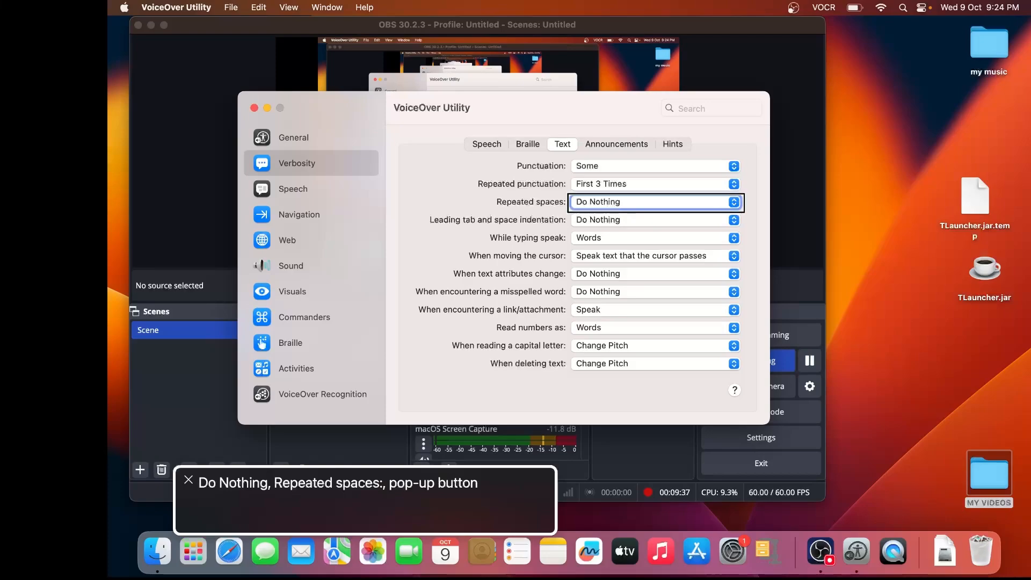
{"action": "key", "text": "ctrl+alt+Right"}
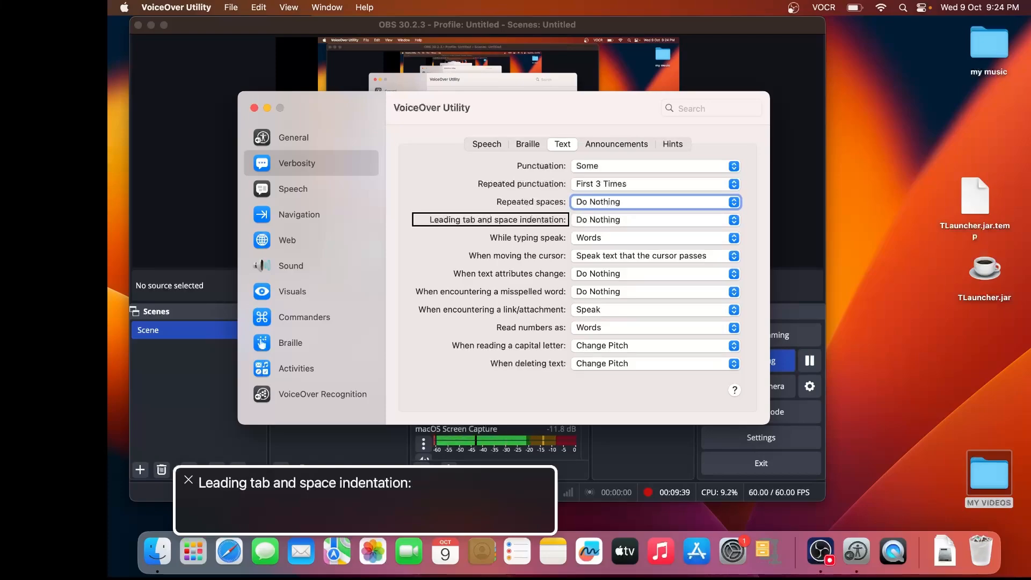
{"action": "key", "text": "ctrl+alt+Right"}
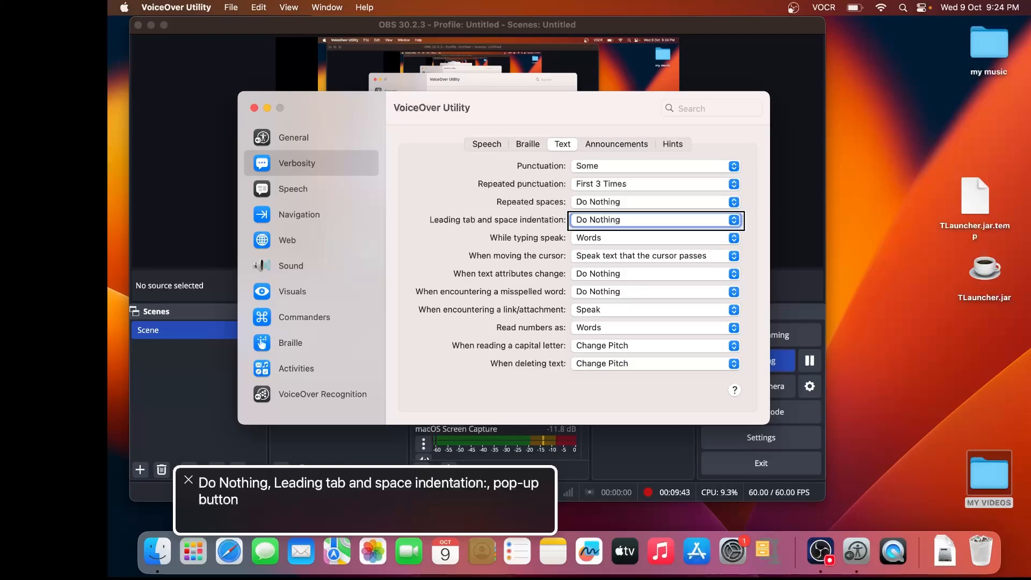
{"action": "key", "text": "ctrl+alt+Left"}
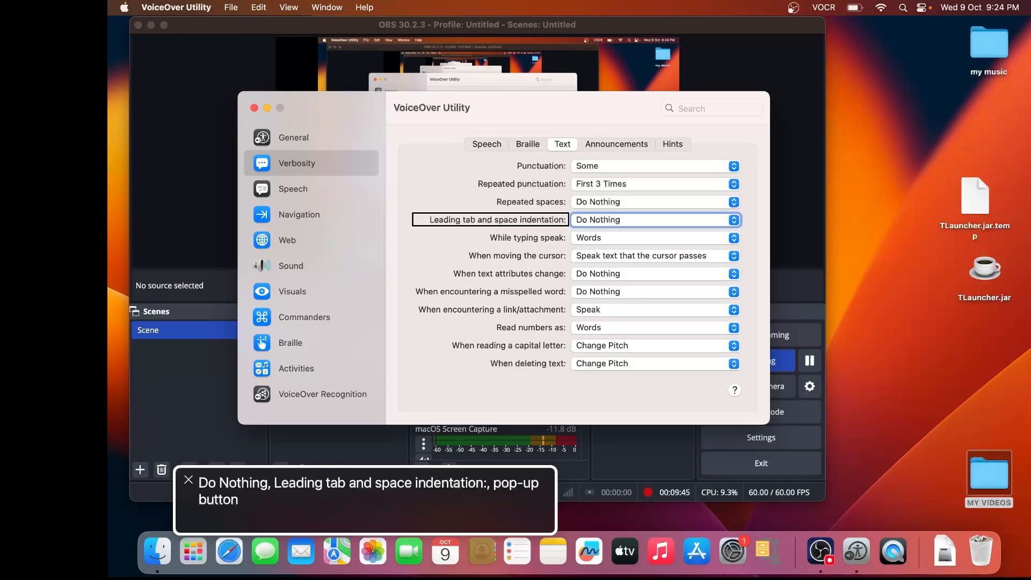
{"action": "key", "text": "ctrl+alt+Right"}
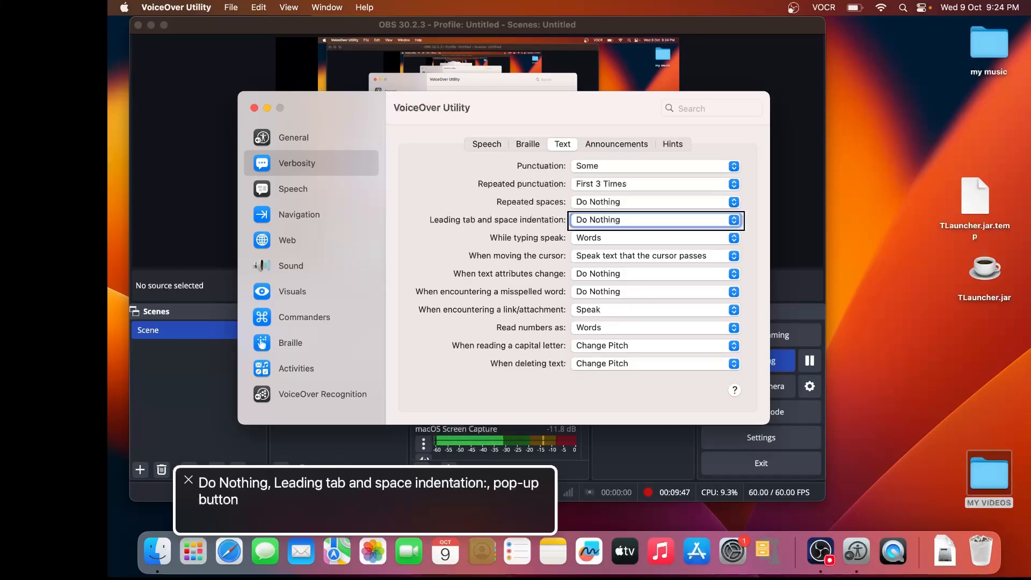
Review the Characters, Words, Characters and Words, and Nothing choices for While typing speak without selecting a different one.
{"action": "key", "text": "ctrl+alt+Right"}
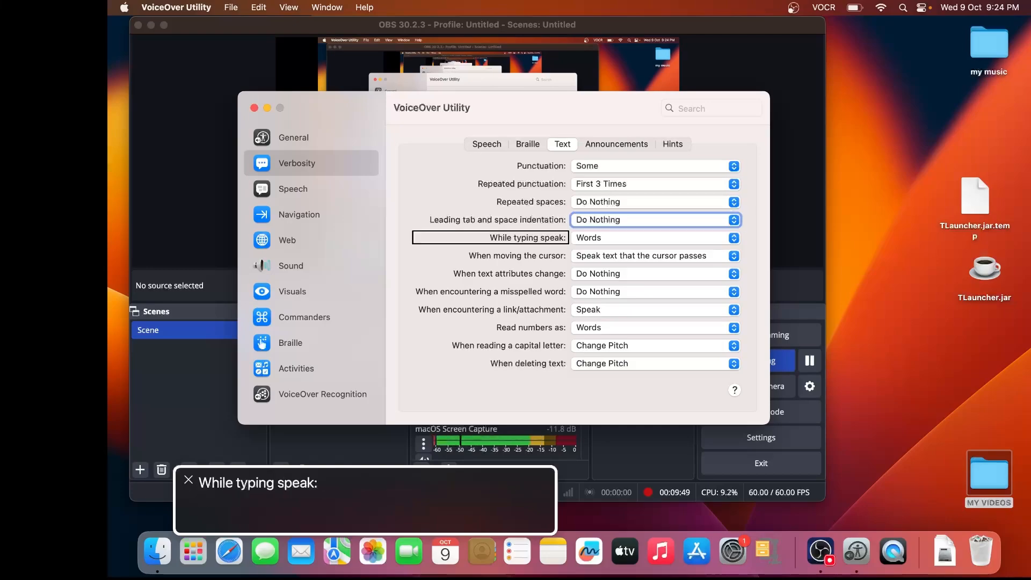
{"action": "key", "text": "ctrl+alt+Right"}
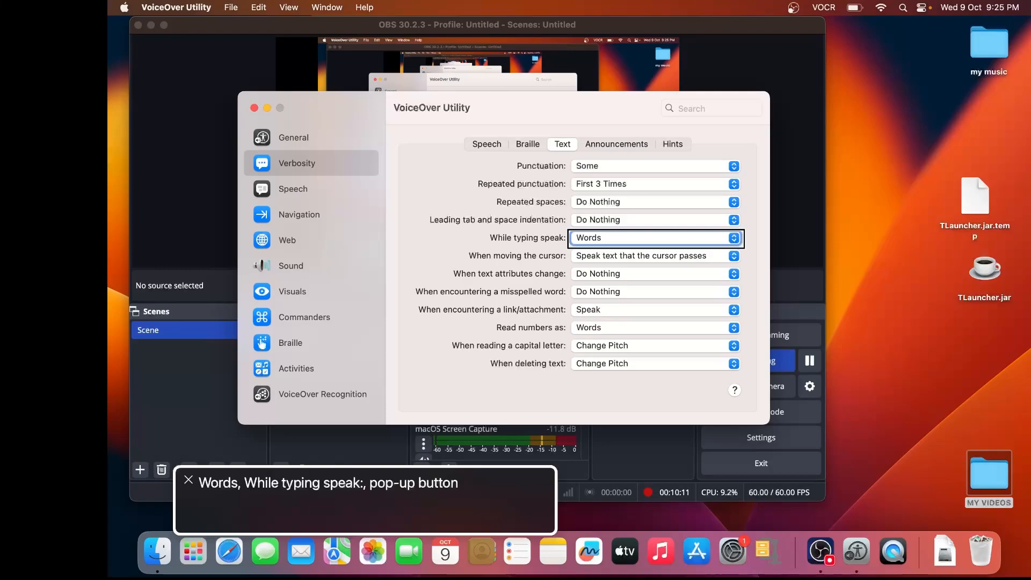
{"action": "key", "text": "ctrl+alt+space"}
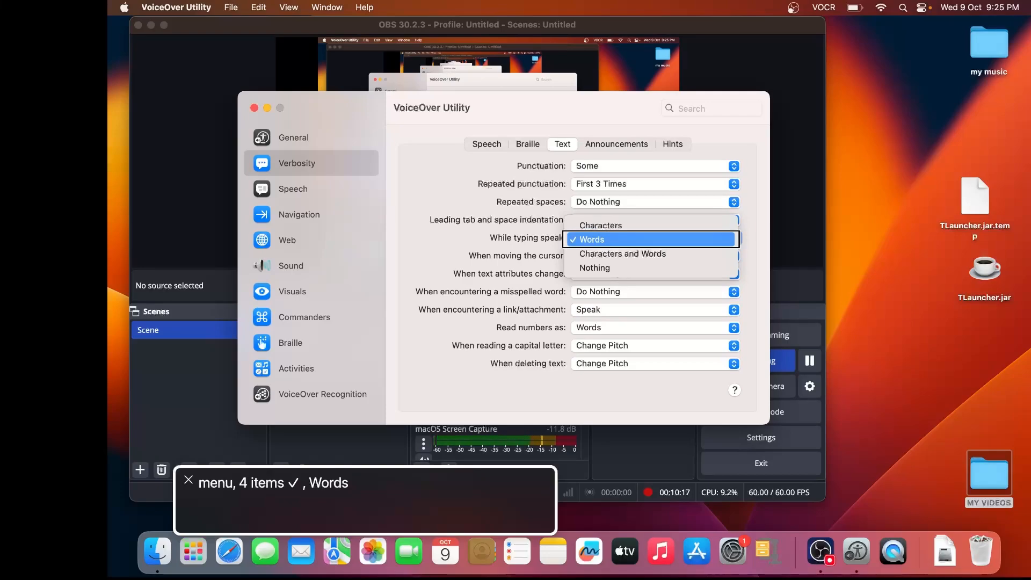
{"action": "key", "text": "Up"}
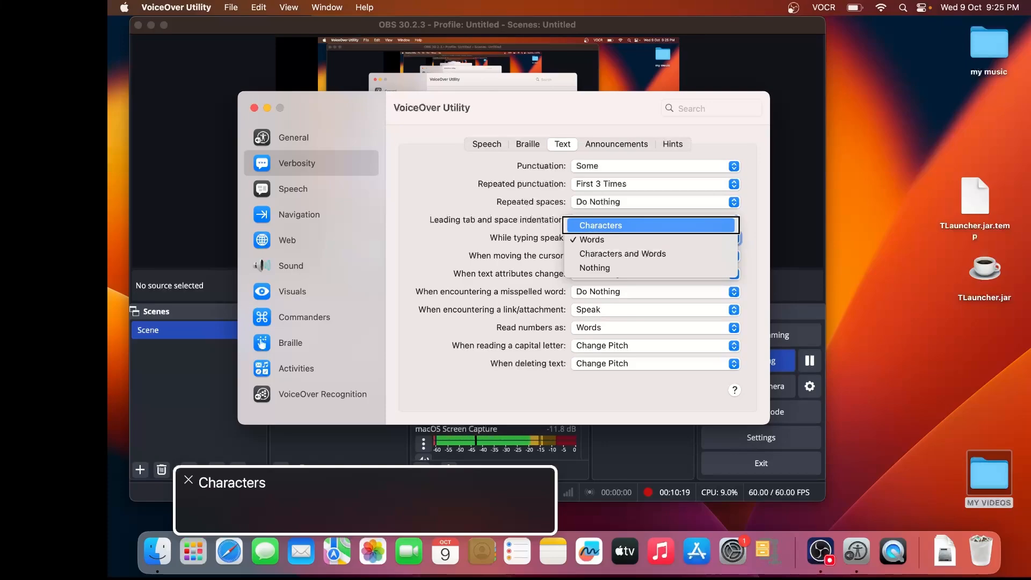
{"action": "key", "text": "Down"}
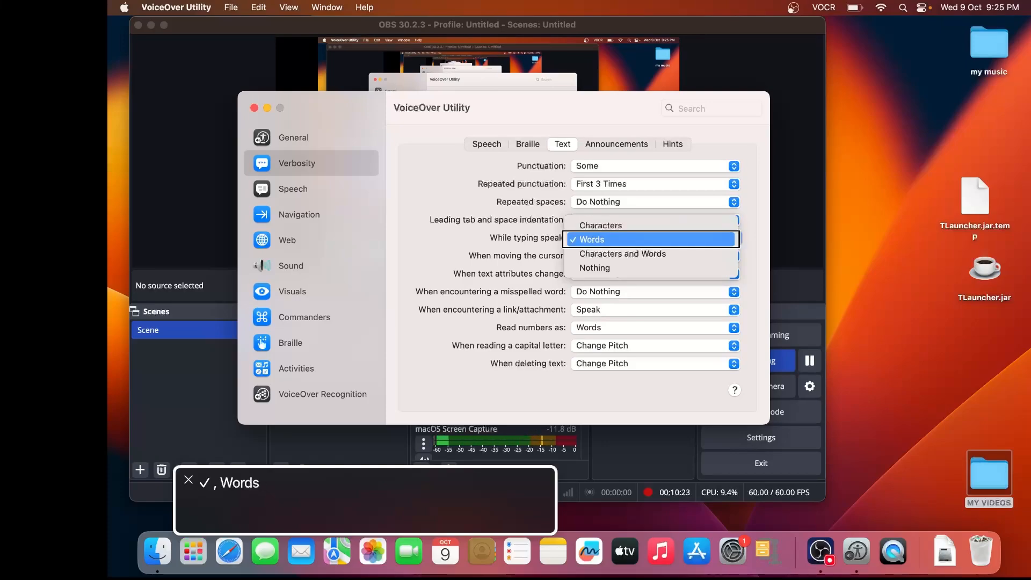
{"action": "key", "text": "Down"}
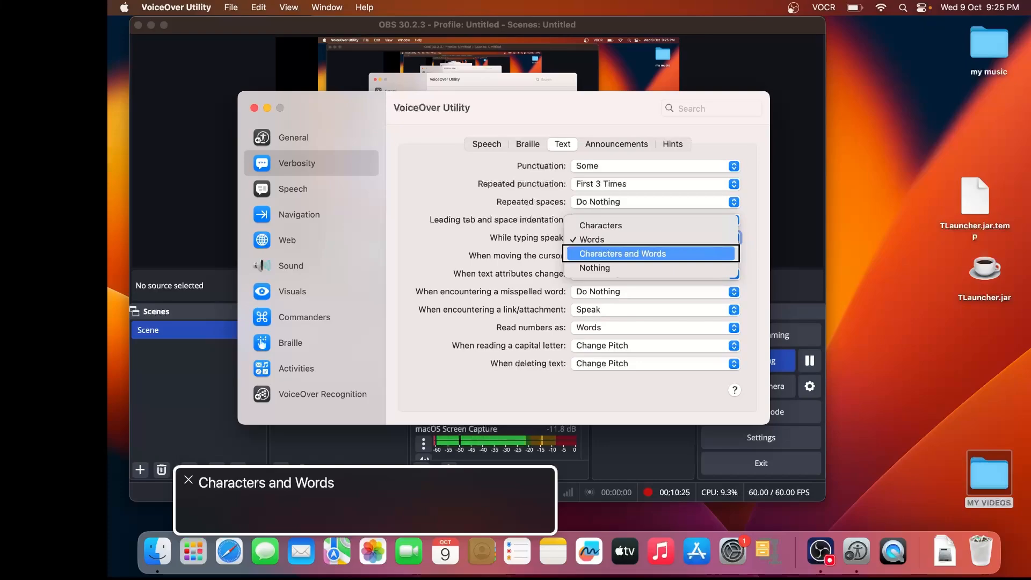
{"action": "key", "text": "Down"}
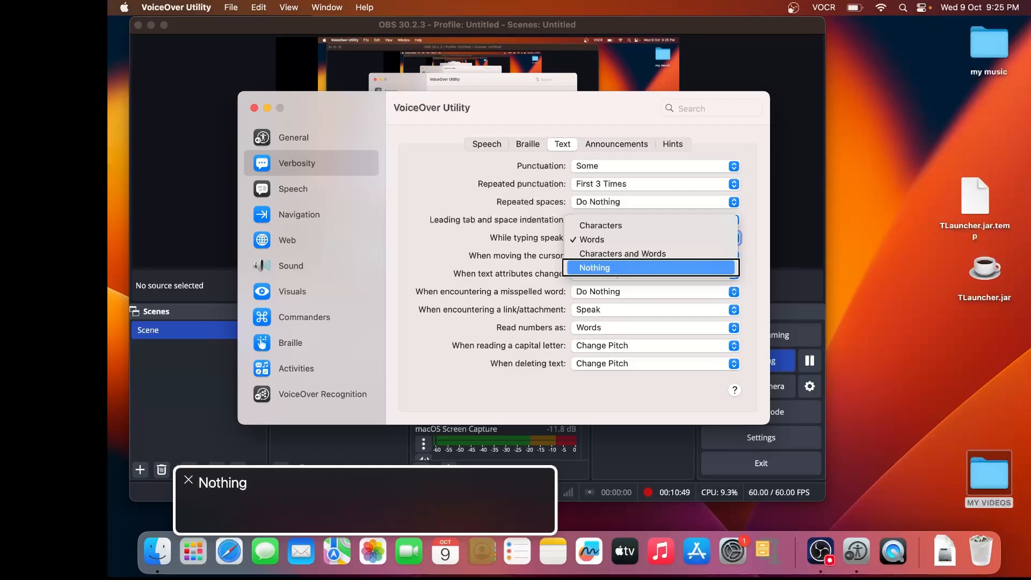
{"action": "key", "text": "Escape"}
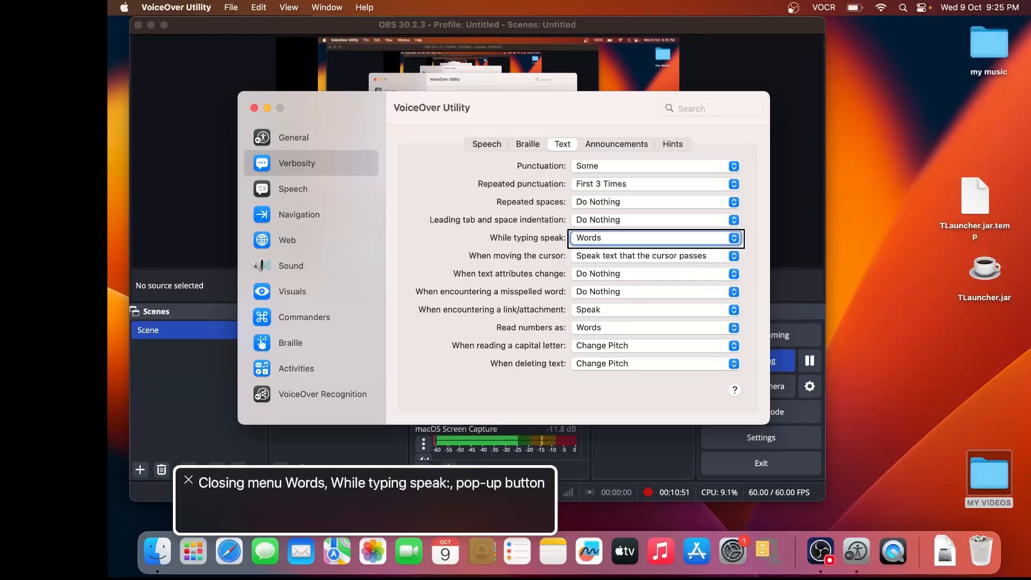
Examine the Text settings for When moving the cursor and When text attributes change.
{"action": "key", "text": "ctrl+alt+Right"}
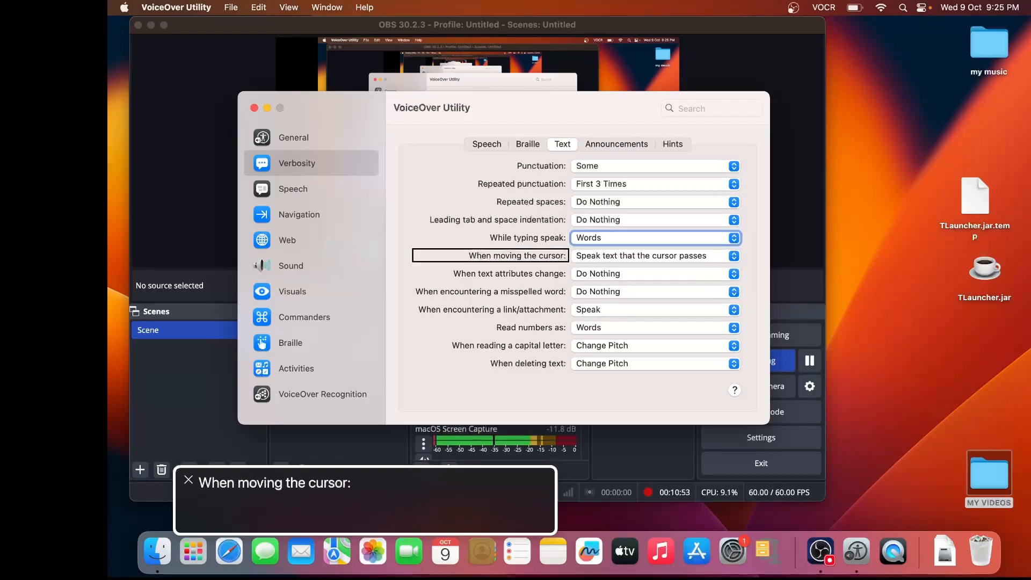
{"action": "key", "text": "ctrl+alt+Right"}
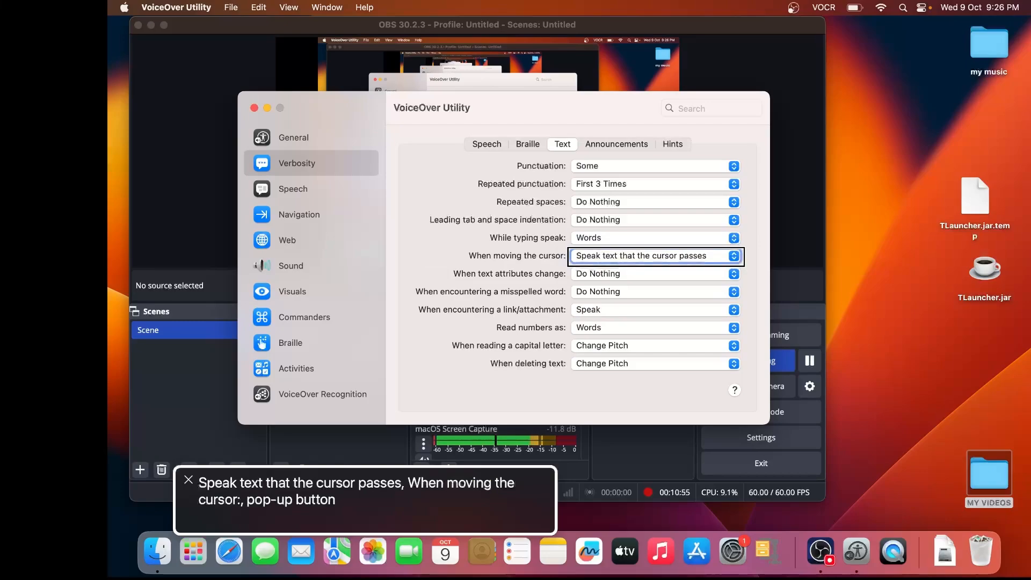
{"action": "key", "text": "ctrl+alt+Left"}
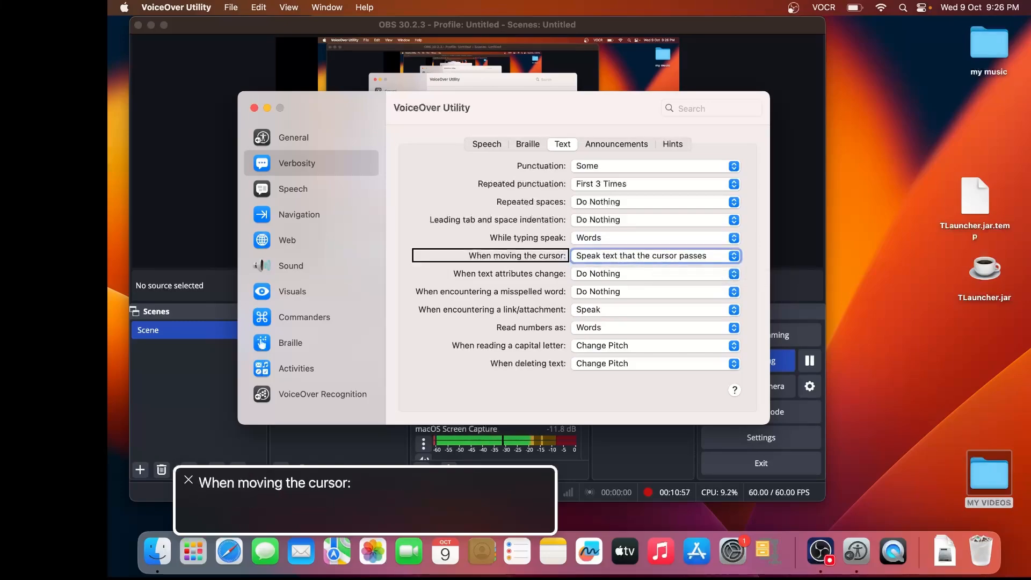
{"action": "key", "text": "ctrl+alt+Right"}
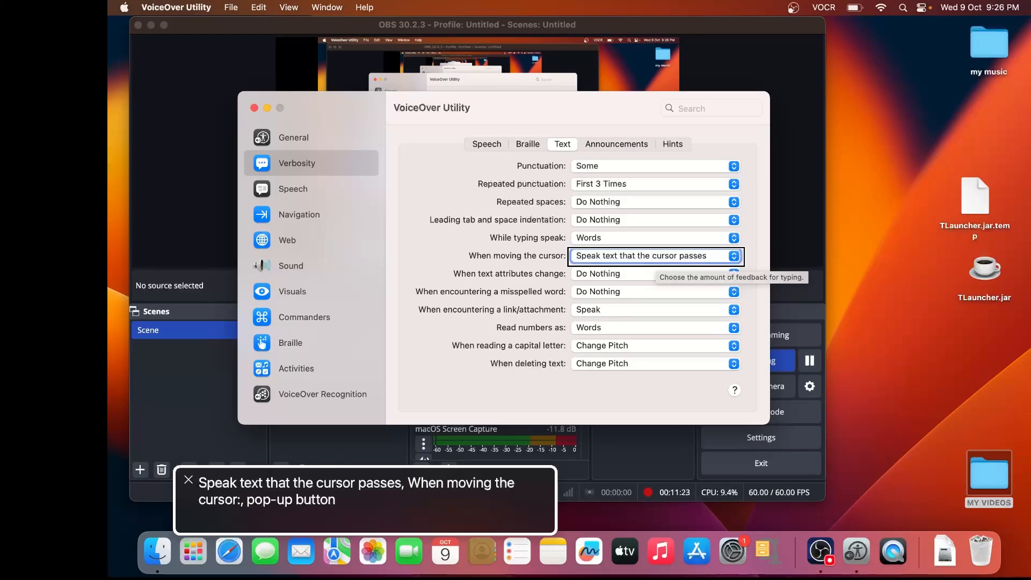
{"action": "key", "text": "ctrl+alt+Right"}
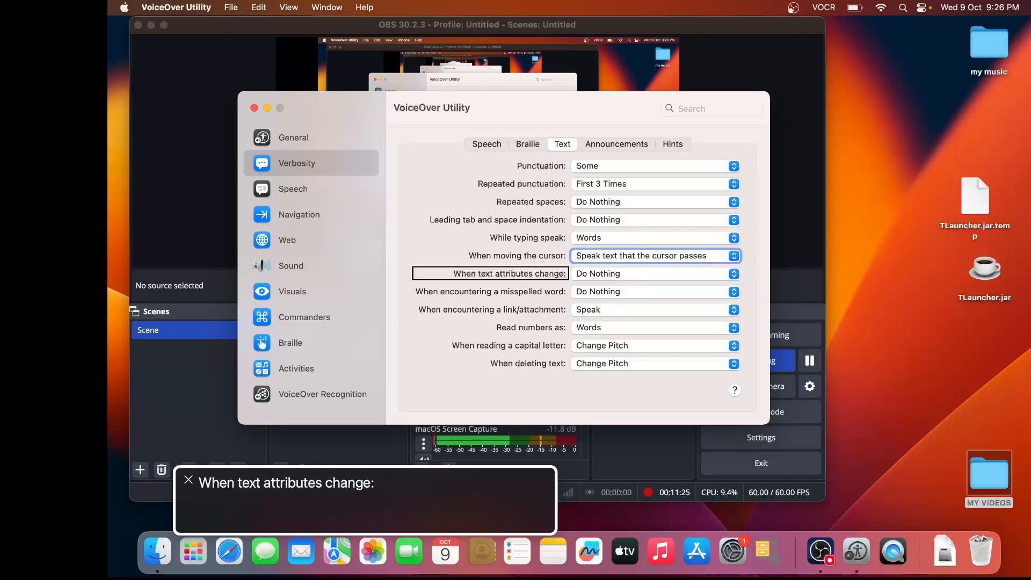
{"action": "key", "text": "ctrl+alt+Right"}
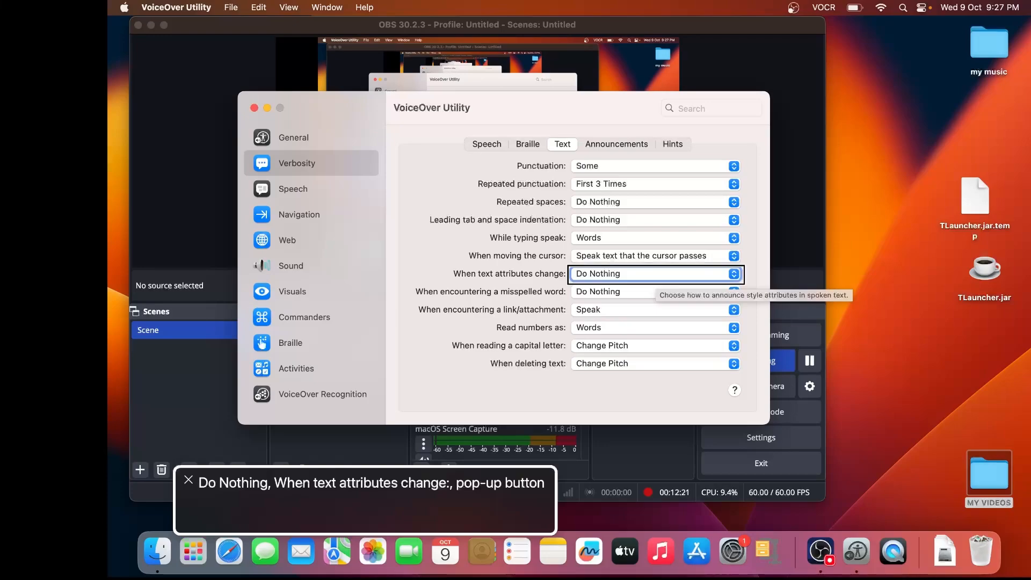
Review the choices for When encountering a misspelled word, from Play Tone to Change Pitch, and keep Do Nothing.
{"action": "key", "text": "ctrl+alt+Right"}
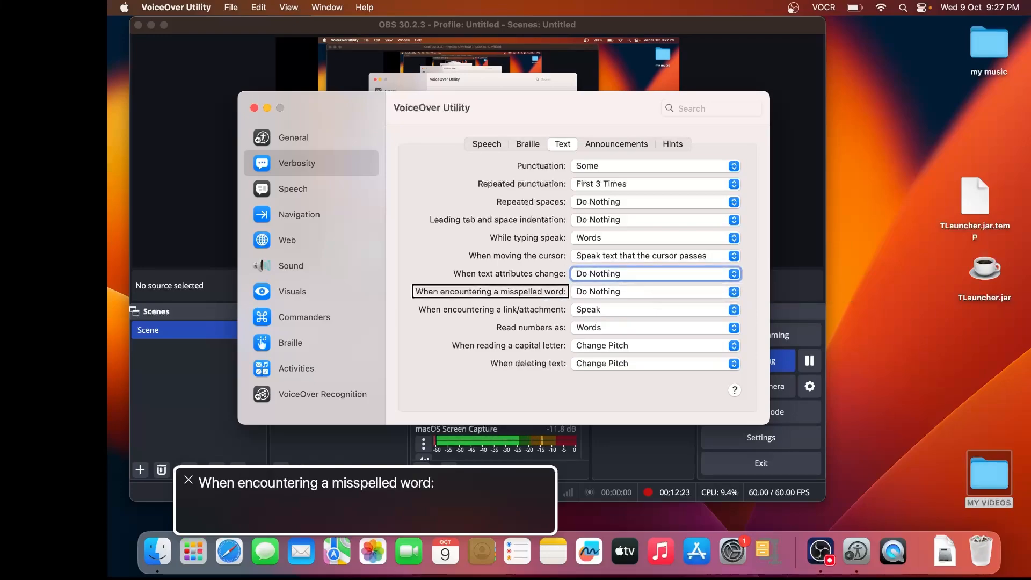
{"action": "key", "text": "ctrl+alt+Right"}
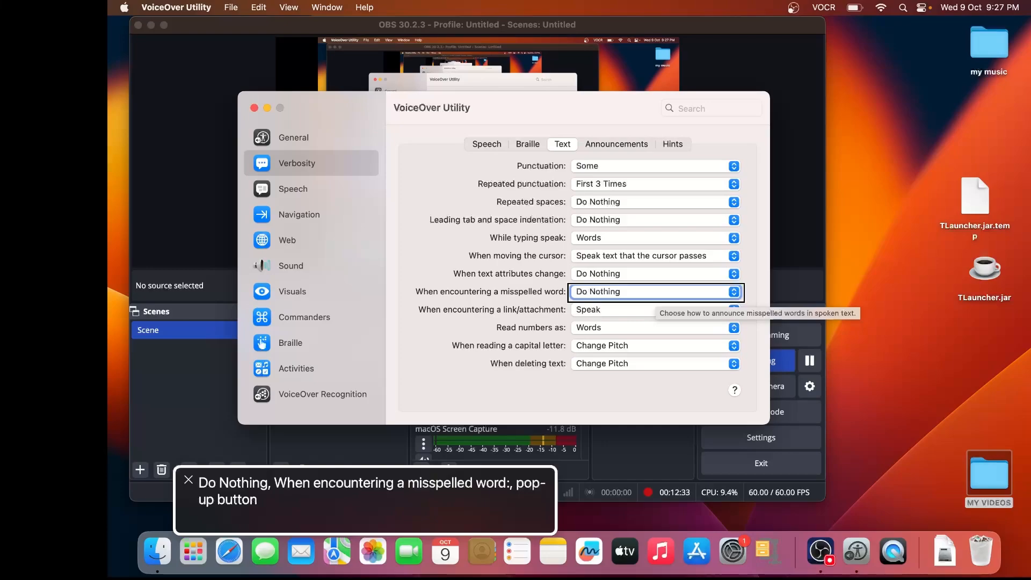
{"action": "key", "text": "ctrl+alt+space"}
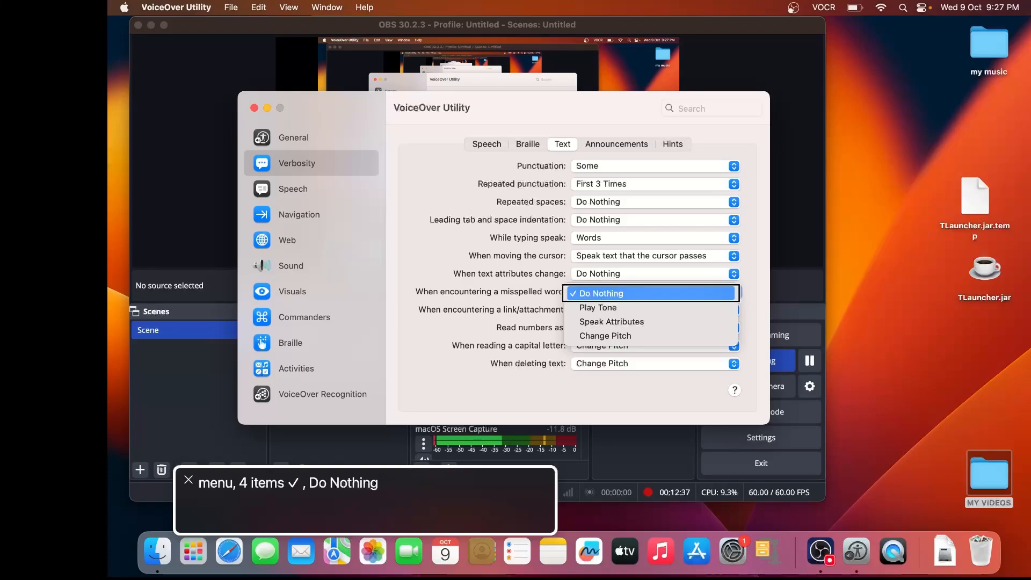
{"action": "key", "text": "Down"}
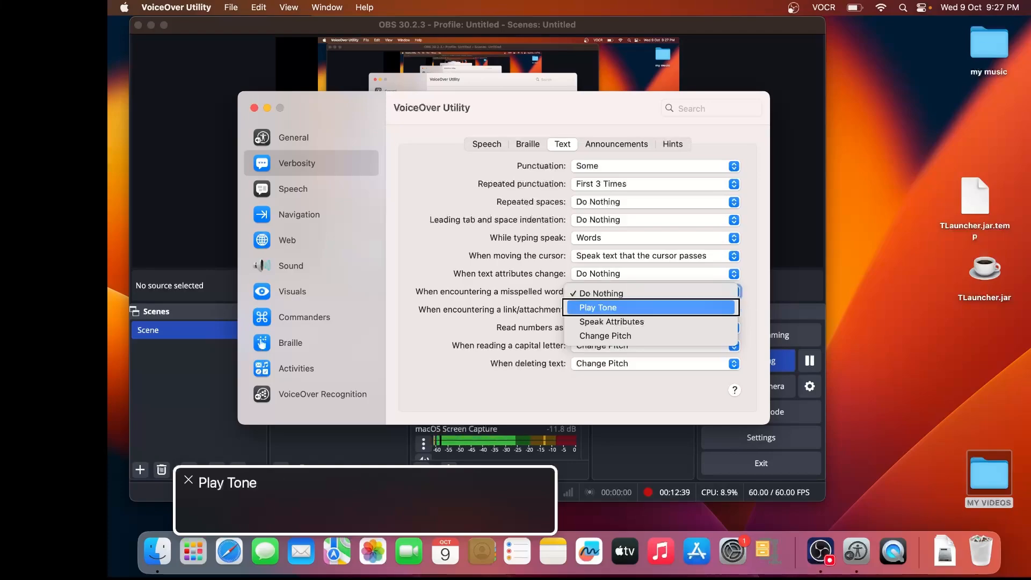
{"action": "key", "text": "Down"}
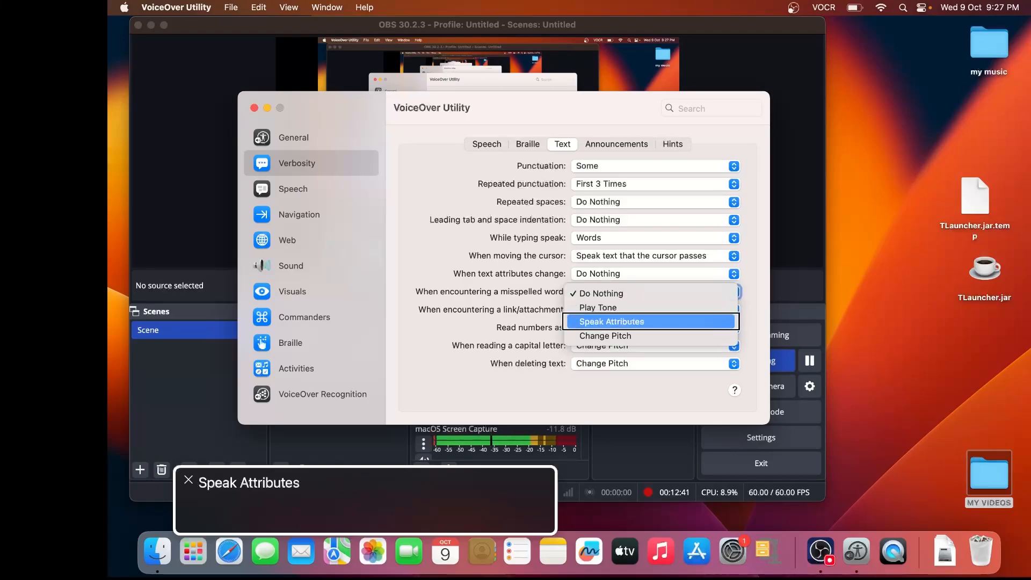
{"action": "key", "text": "Down"}
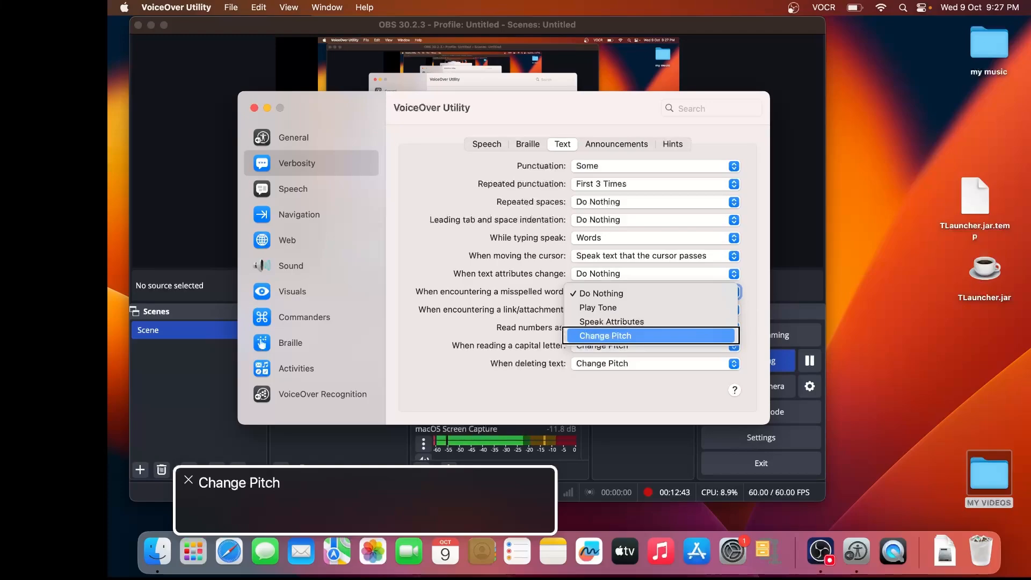
{"action": "key", "text": "Down"}
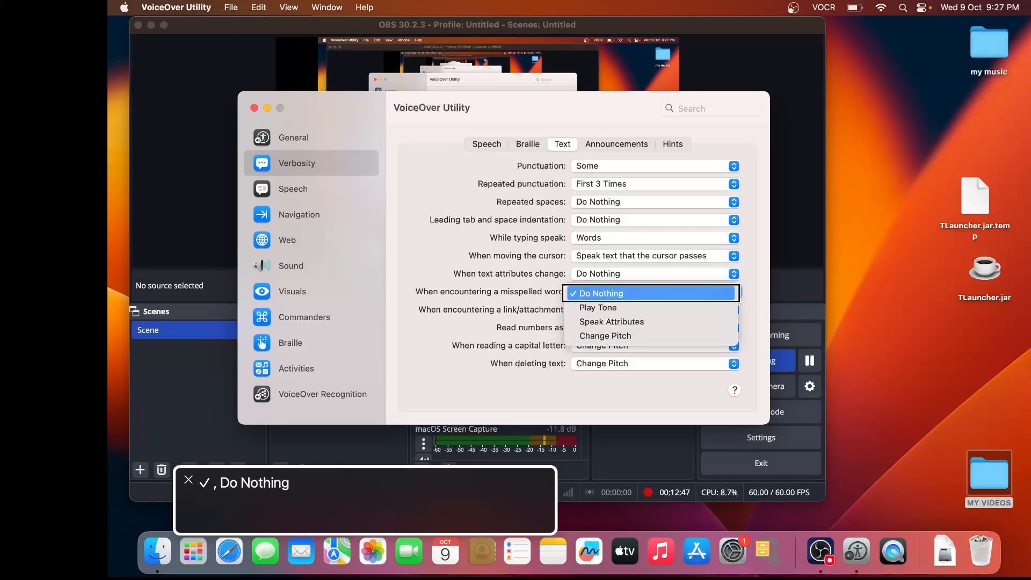
{"action": "key", "text": "Return"}
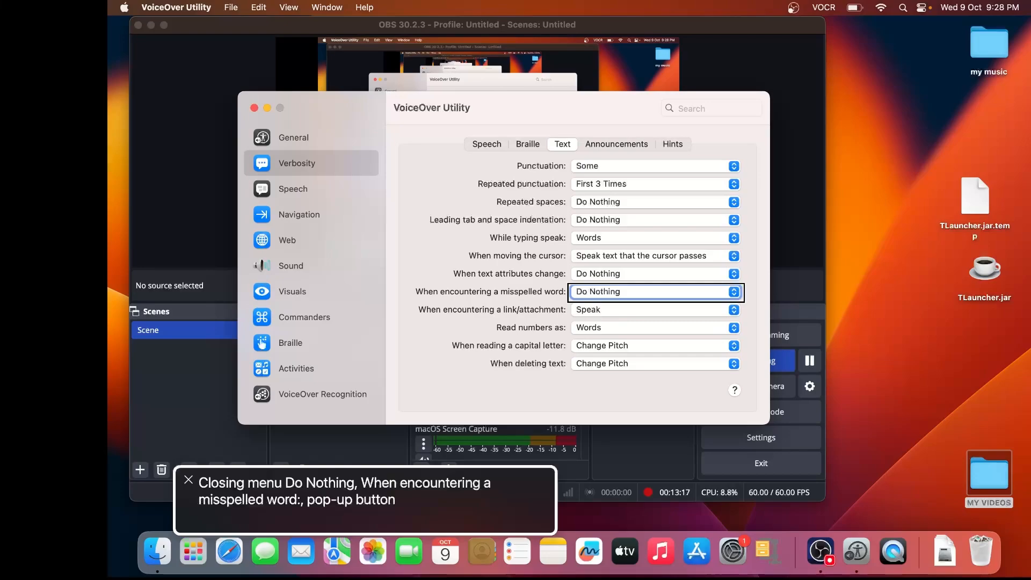
Examine the Text settings for links and attachments, reading numbers, capital letters and deleting text, ending at Help.
{"action": "key", "text": "ctrl+alt+Right"}
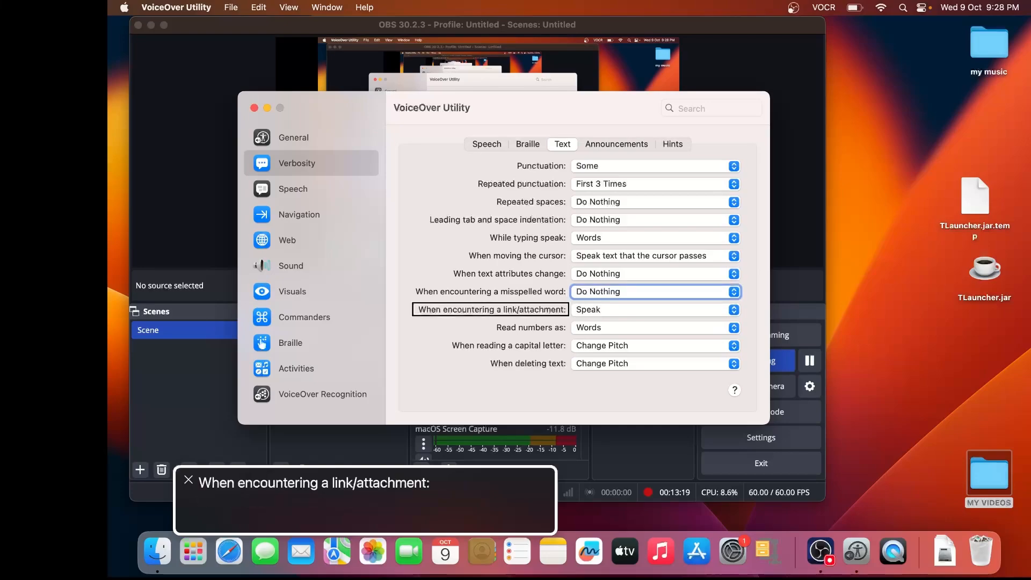
{"action": "key", "text": "ctrl+alt+Right"}
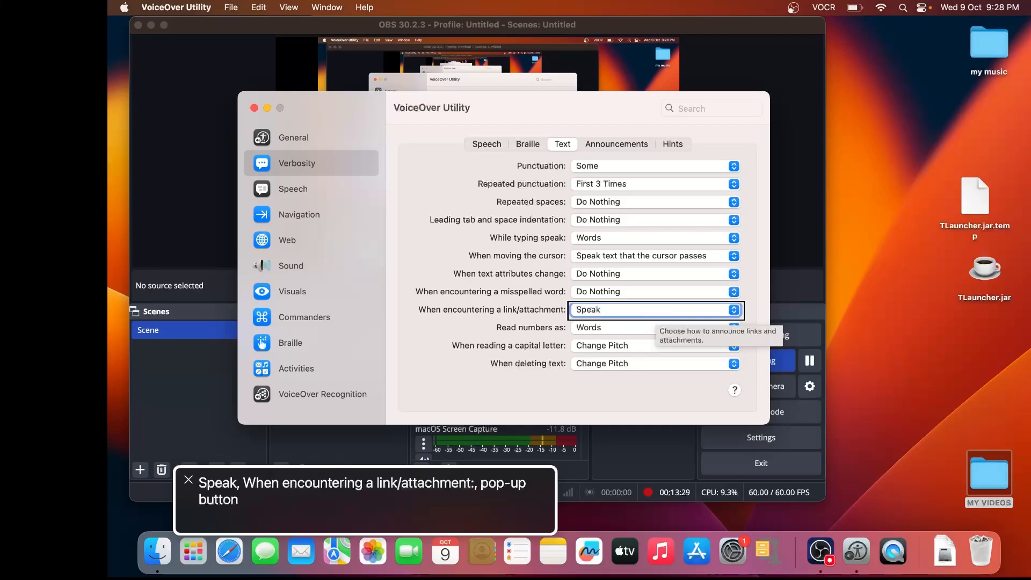
{"action": "key", "text": "ctrl+alt+Right"}
{"action": "key", "text": "ctrl+alt+Right"}
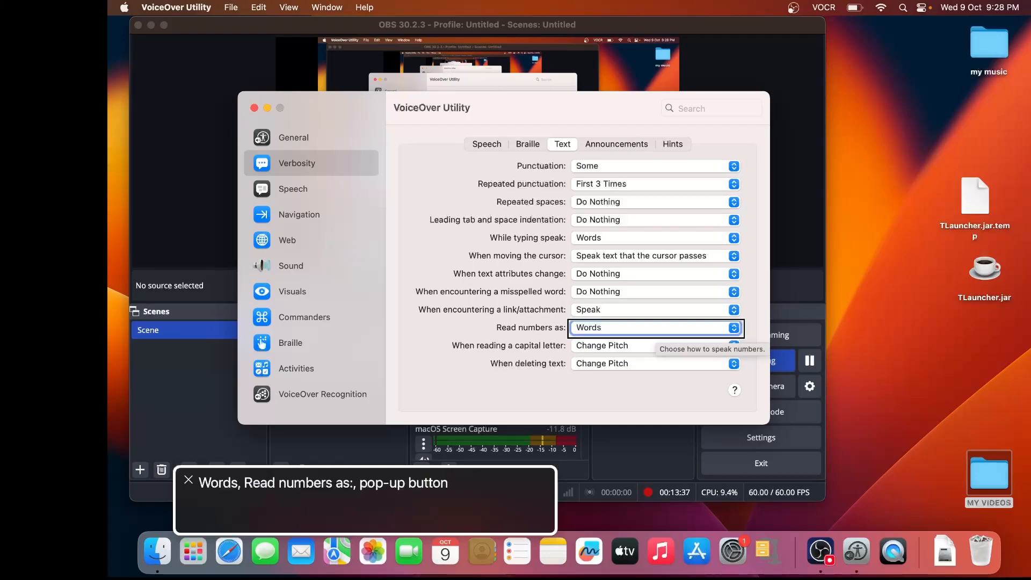
{"action": "key", "text": "ctrl+alt+Right"}
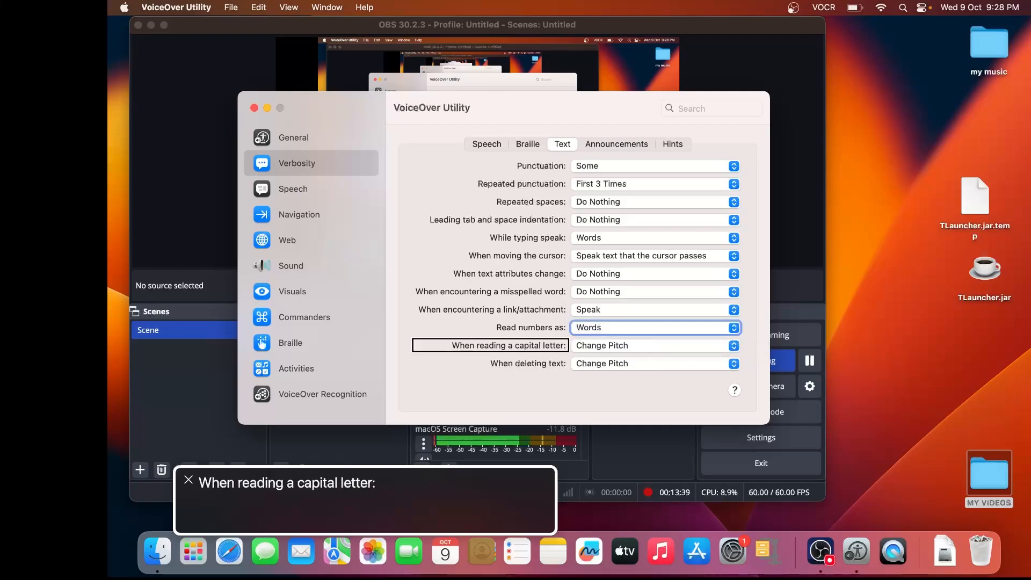
{"action": "key", "text": "ctrl+alt+Right"}
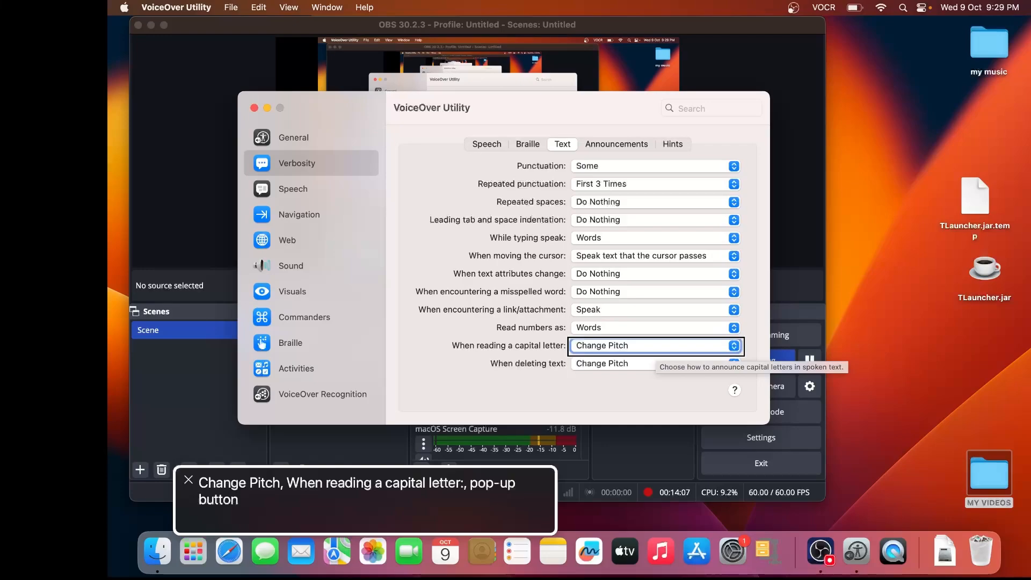
{"action": "key", "text": "ctrl+alt+Right"}
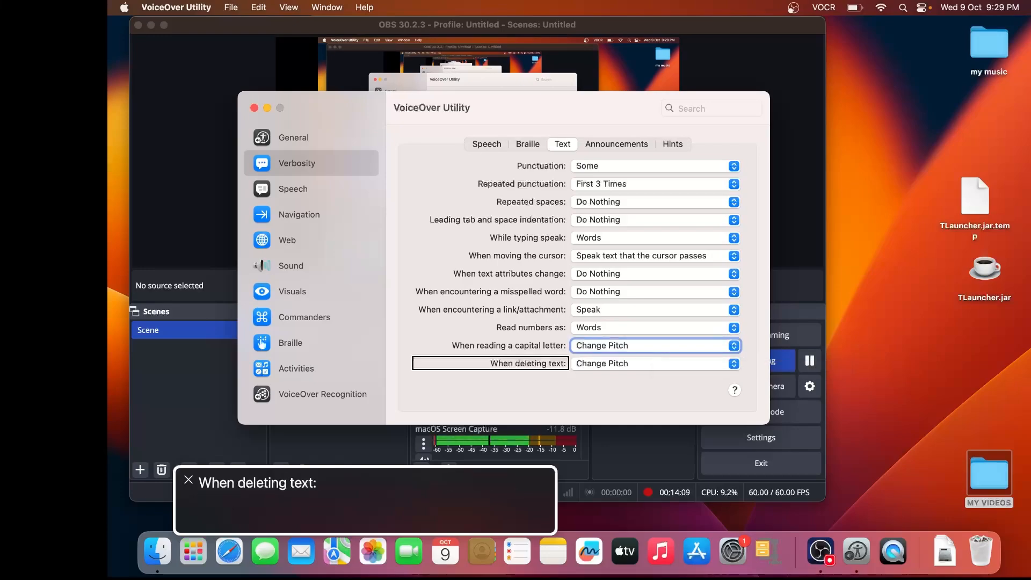
{"action": "key", "text": "ctrl+alt+Right"}
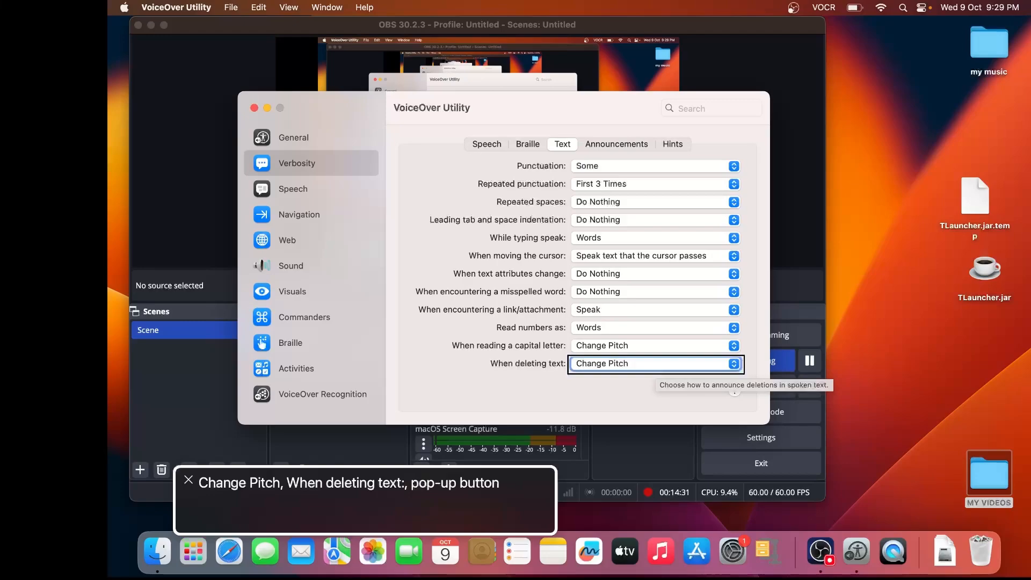
{"action": "key", "text": "ctrl+alt+Right"}
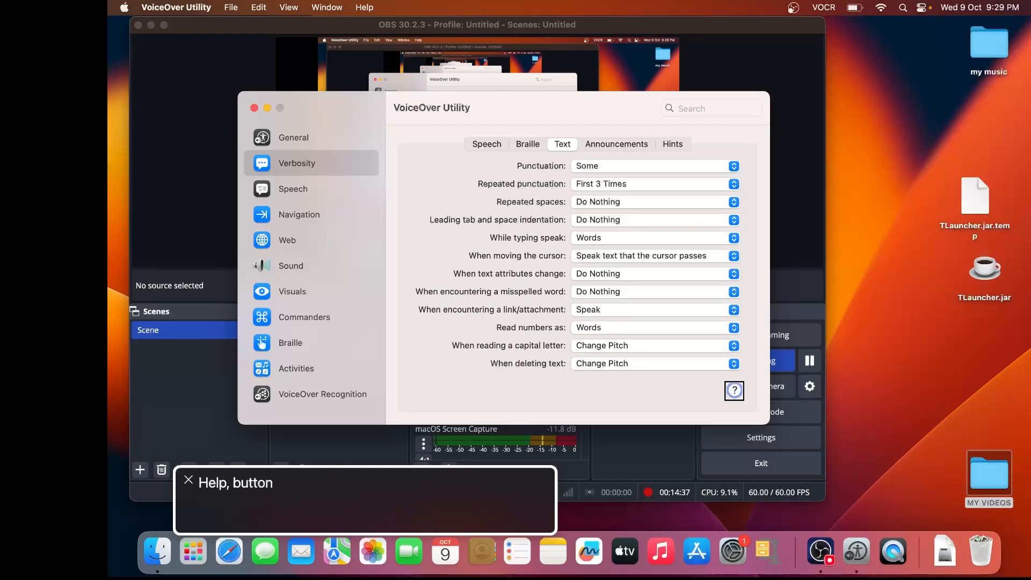
Move the VoiceOver cursor back through the Text settings to Speech in the row of Verbosity sections.
{"action": "key", "text": "ctrl+alt+Left"}
{"action": "key", "text": "ctrl+alt+Left"}
{"action": "key", "text": "ctrl+alt+Left"}
{"action": "key", "text": "ctrl+alt+Left"}
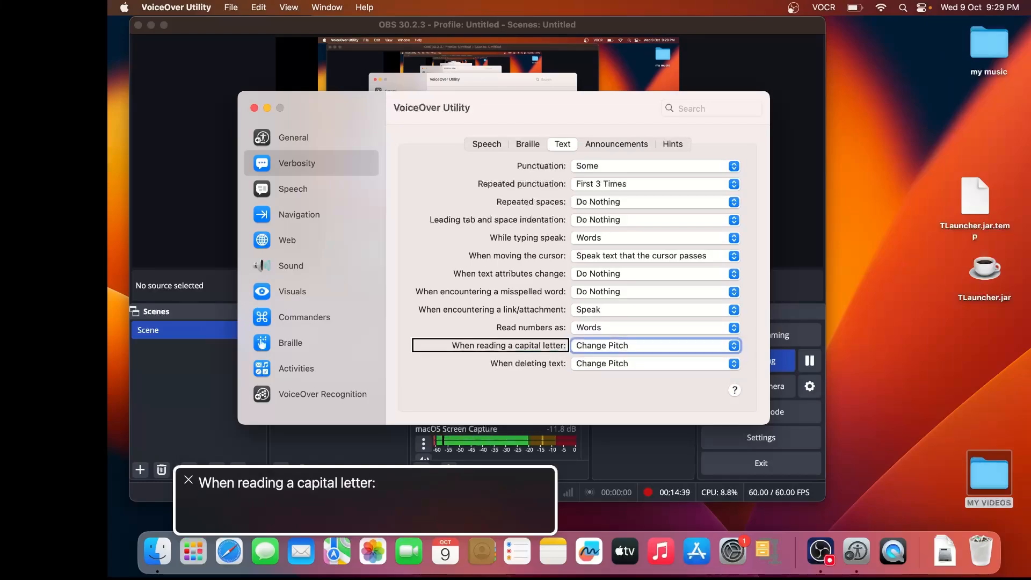
{"action": "key", "text": "ctrl+alt+Left"}
{"action": "key", "text": "ctrl+alt+Left"}
{"action": "key", "text": "ctrl+alt+Left"}
{"action": "key", "text": "ctrl+alt+Left"}
{"action": "key", "text": "ctrl+alt+Left"}
{"action": "key", "text": "ctrl+alt+Left"}
{"action": "key", "text": "ctrl+alt+Left"}
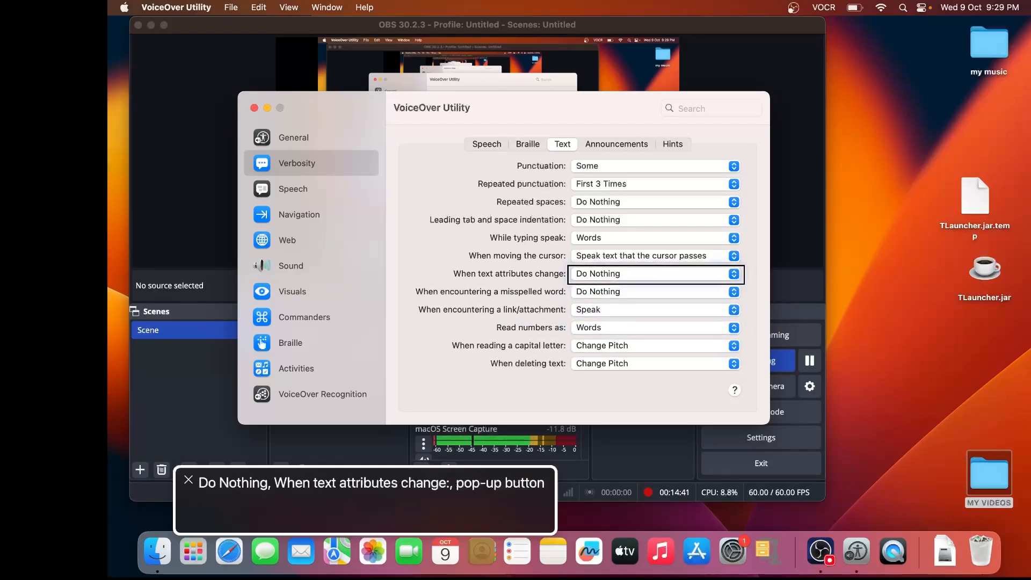
{"action": "key", "text": "ctrl+alt+Left"}
{"action": "key", "text": "ctrl+alt+Left"}
{"action": "key", "text": "ctrl+alt+Left"}
{"action": "key", "text": "ctrl+alt+Left"}
{"action": "key", "text": "ctrl+alt+Left"}
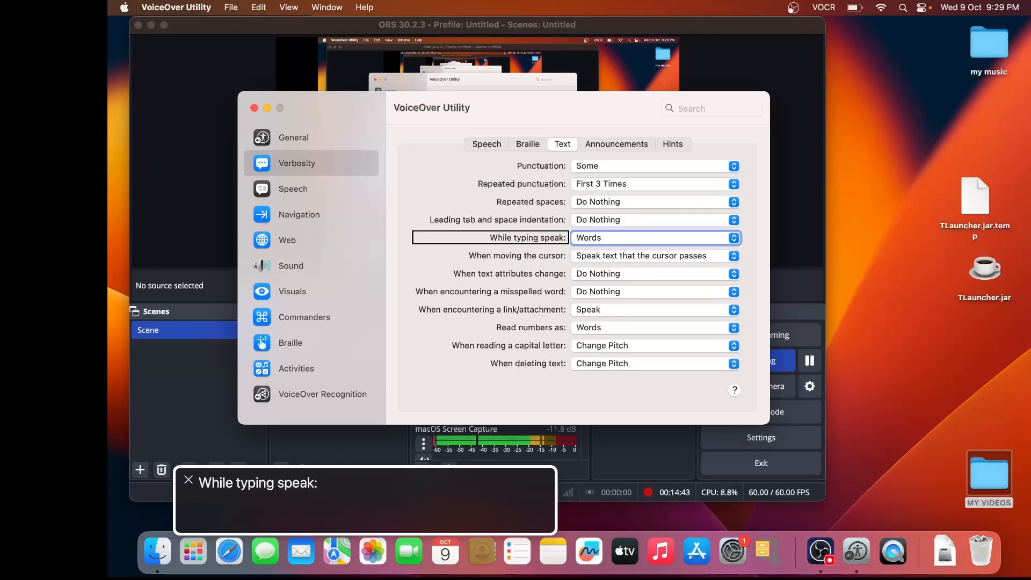
{"action": "key", "text": "ctrl+alt+Left"}
{"action": "key", "text": "ctrl+alt+Left"}
{"action": "key", "text": "ctrl+alt+Left"}
{"action": "key", "text": "ctrl+alt+Left"}
{"action": "key", "text": "ctrl+alt+Left"}
{"action": "key", "text": "ctrl+alt+Left"}
{"action": "key", "text": "ctrl+alt+Left"}
{"action": "key", "text": "ctrl+alt+Left"}
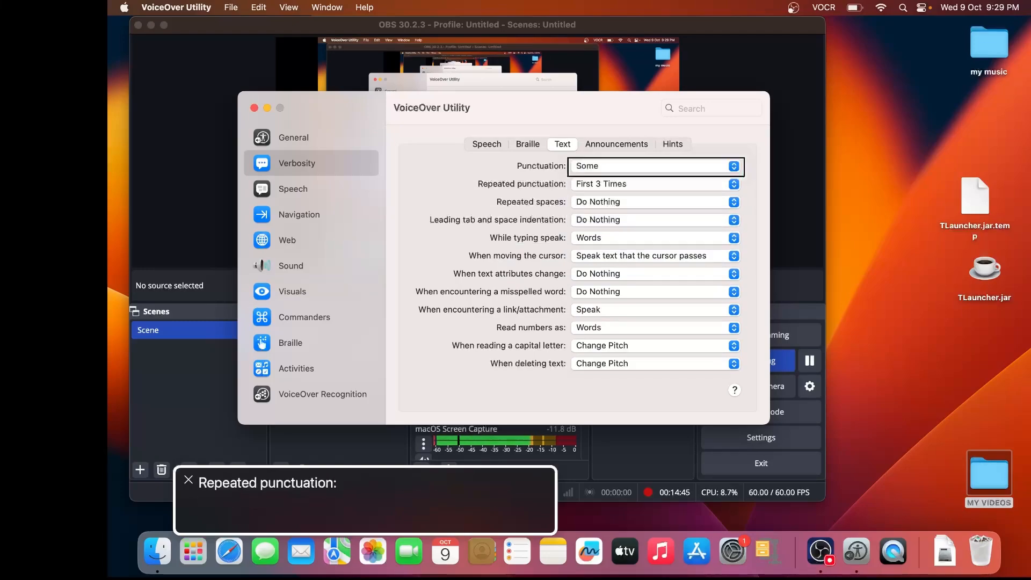
{"action": "key", "text": "ctrl+alt+Left"}
{"action": "key", "text": "ctrl+alt+Left"}
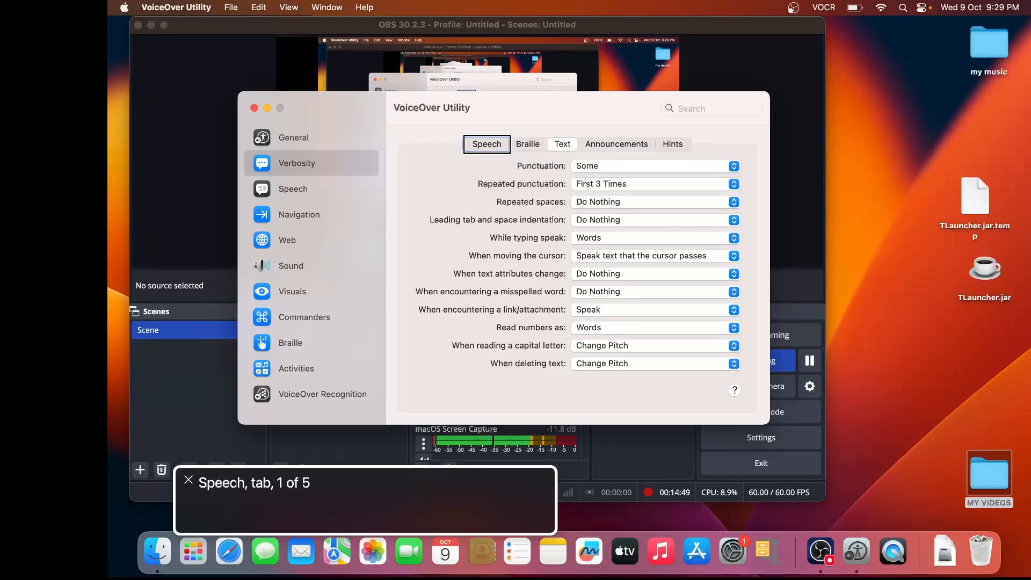
Move the VoiceOver cursor along the row of Verbosity sections and open the Announcements settings.
{"action": "key", "text": "ctrl+alt+Left"}
{"action": "key", "text": "ctrl+alt+Right"}
{"action": "key", "text": "ctrl+alt+Right"}
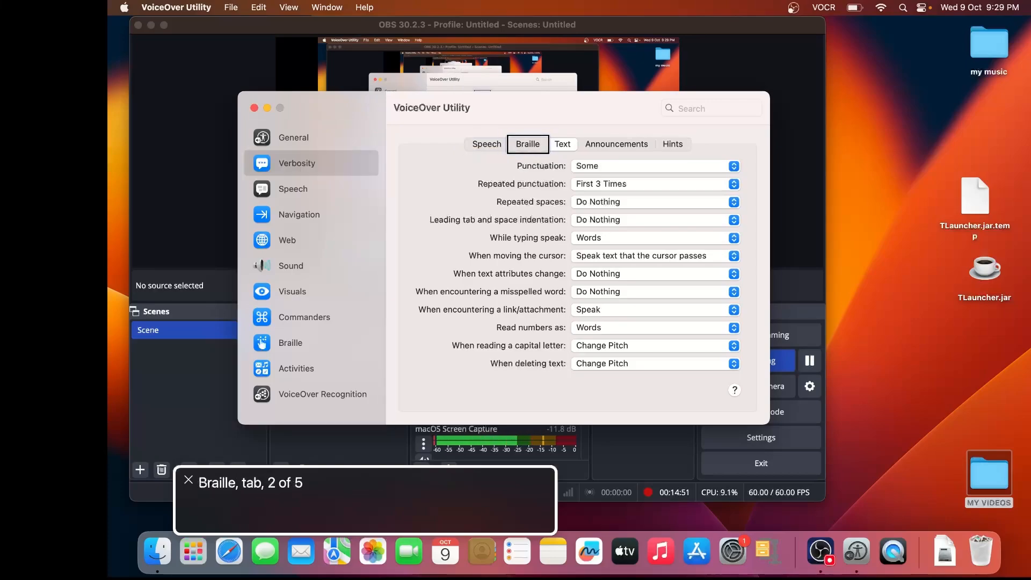
{"action": "key", "text": "ctrl+alt+Right"}
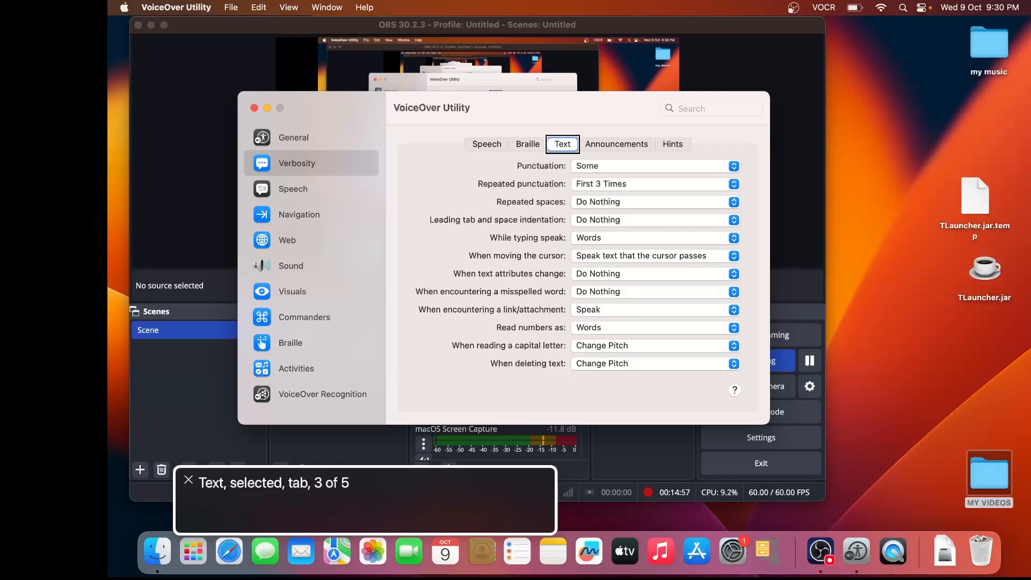
{"action": "key", "text": "ctrl+alt+Right"}
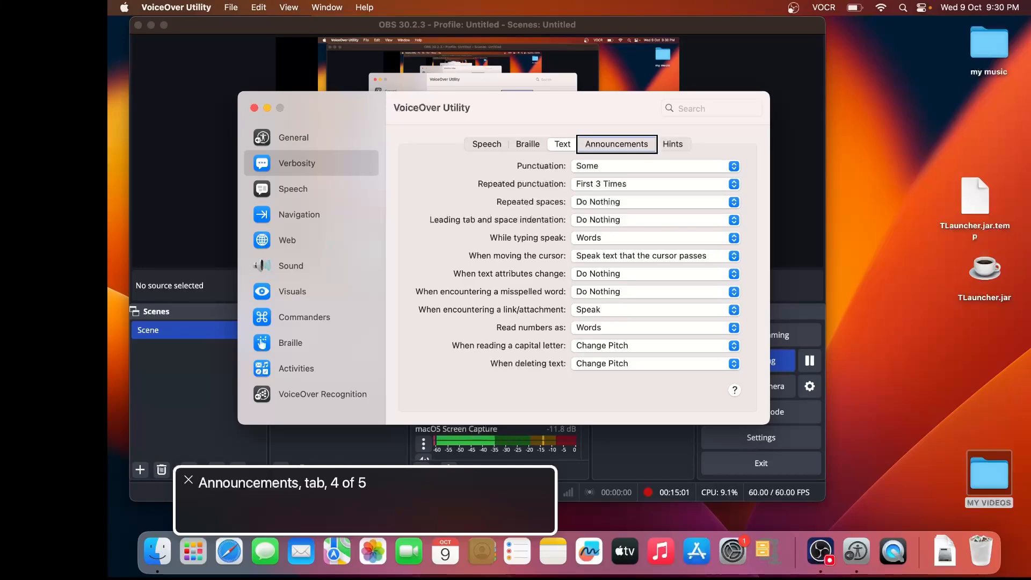
{"action": "key", "text": "ctrl+alt+space"}
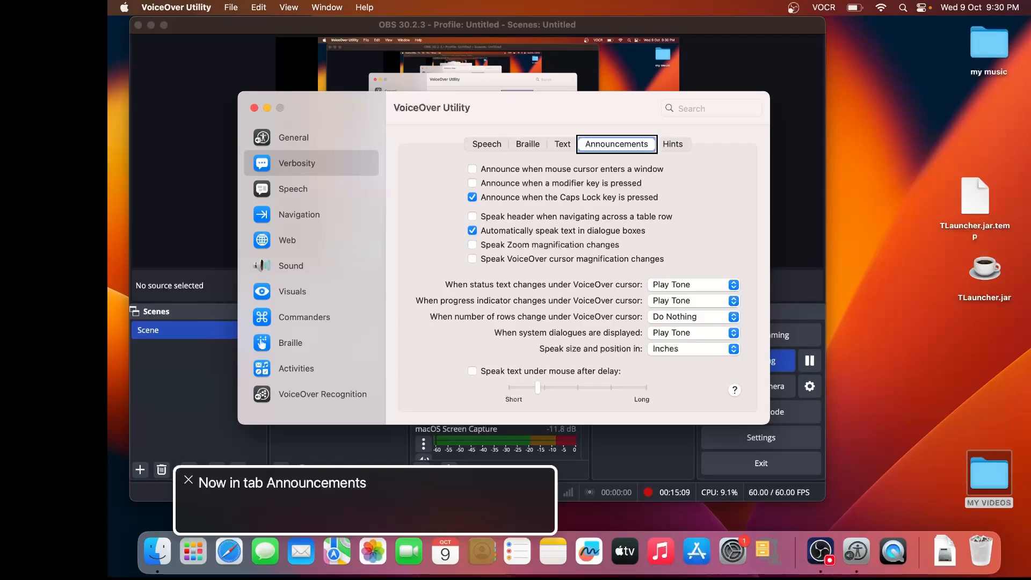
Examine the Announcements tickboxes from Announce when mouse cursor enters a window to Speak VoiceOver cursor magnification changes.
{"action": "key", "text": "ctrl+alt+Right"}
{"action": "key", "text": "ctrl+alt+Right"}
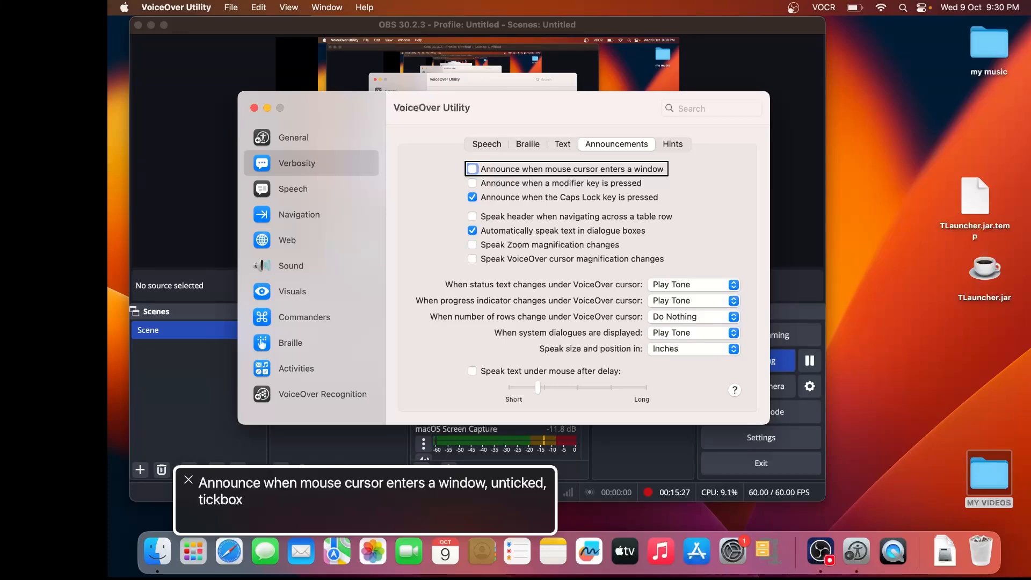
{"action": "key", "text": "ctrl+alt+Left"}
{"action": "key", "text": "ctrl+alt+Right"}
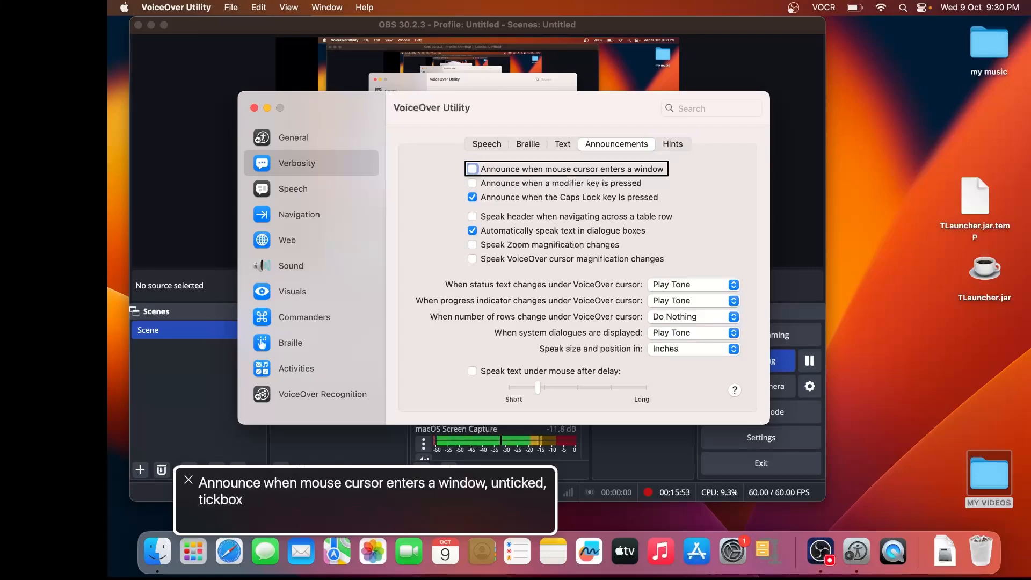
{"action": "key", "text": "ctrl+alt+Right"}
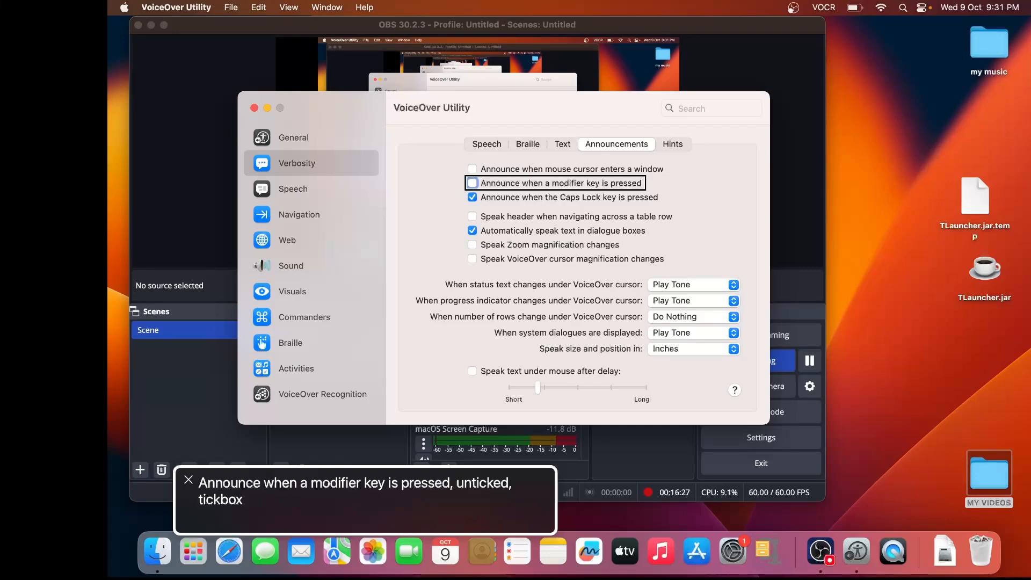
{"action": "key", "text": "ctrl+alt+Right"}
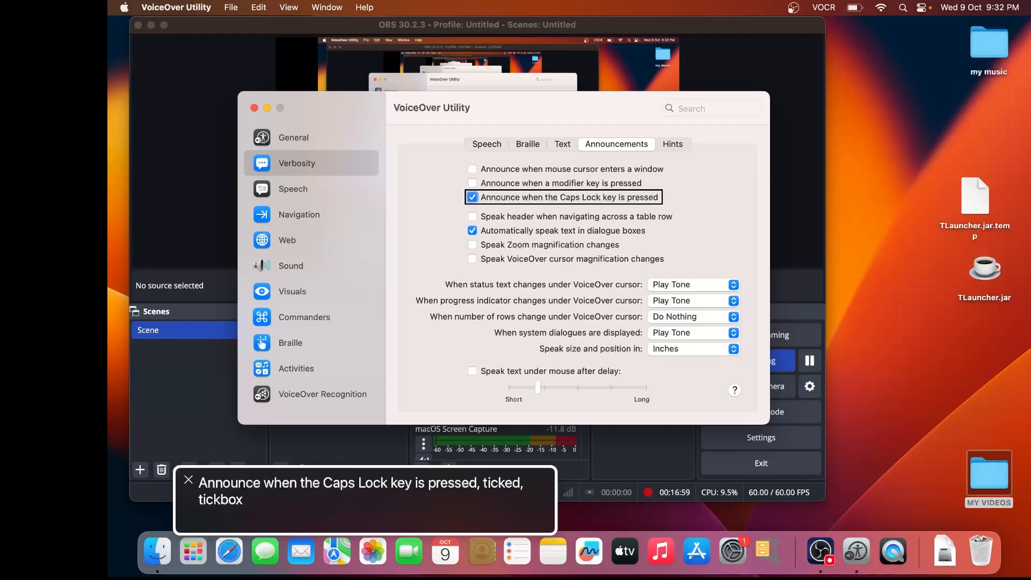
{"action": "key", "text": "ctrl+alt+Right"}
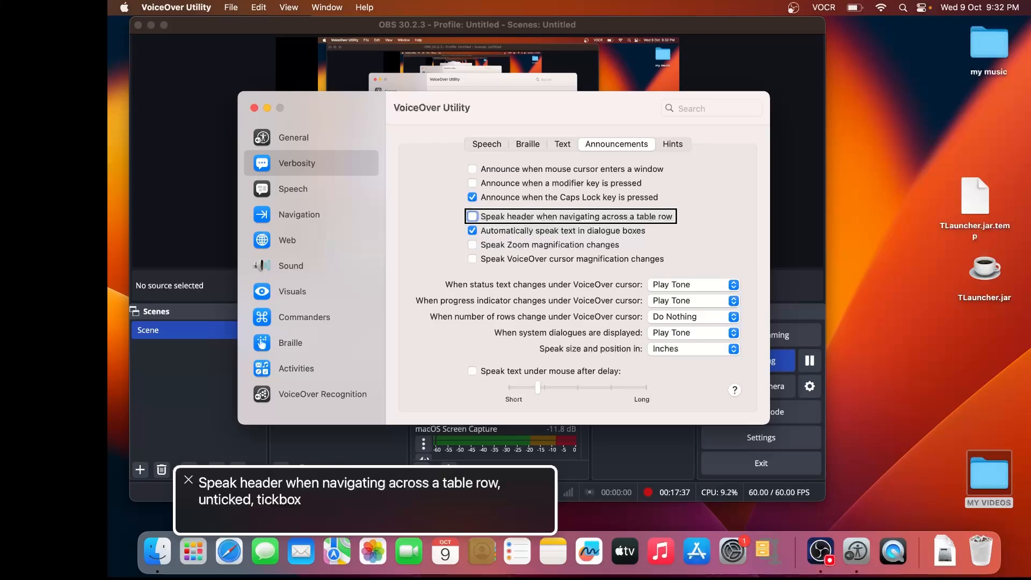
{"action": "key", "text": "ctrl+alt+Right"}
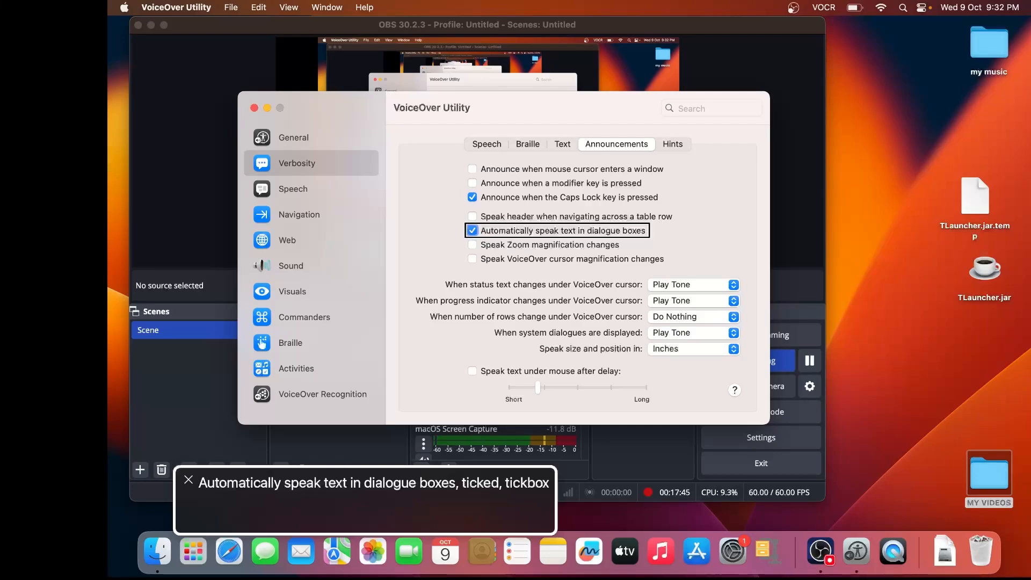
{"action": "key", "text": "ctrl+alt+Right"}
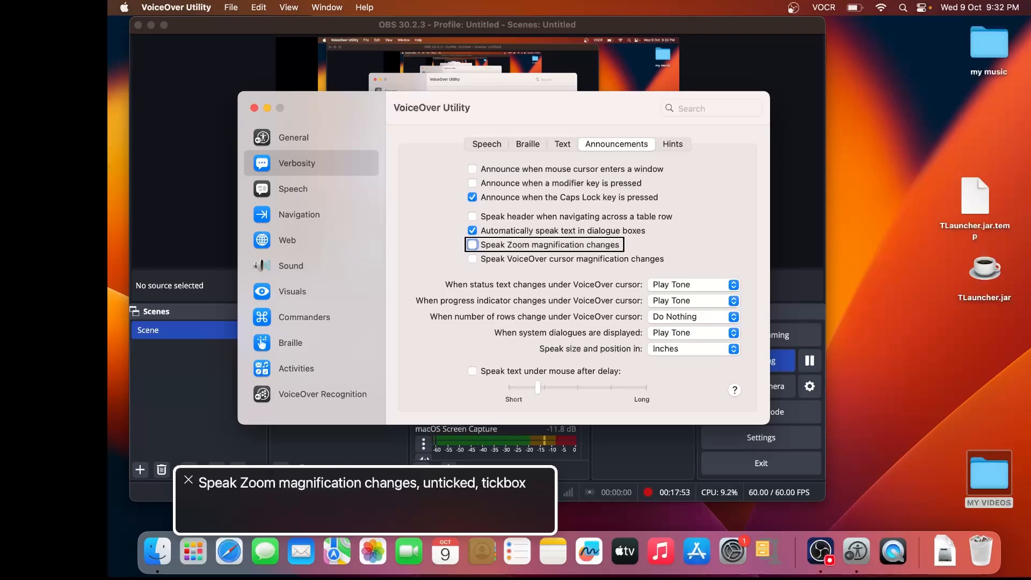
{"action": "key", "text": "ctrl+alt+Right"}
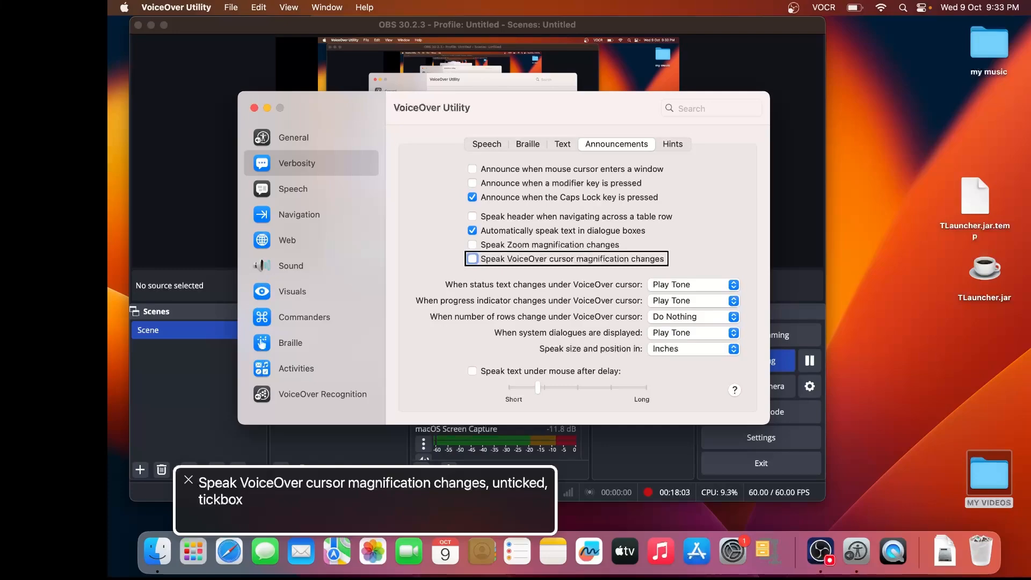
Examine the Announcements settings for status text, progress indicators, number of rows, system dialogues, and size and position units.
{"action": "key", "text": "ctrl+alt+Right"}
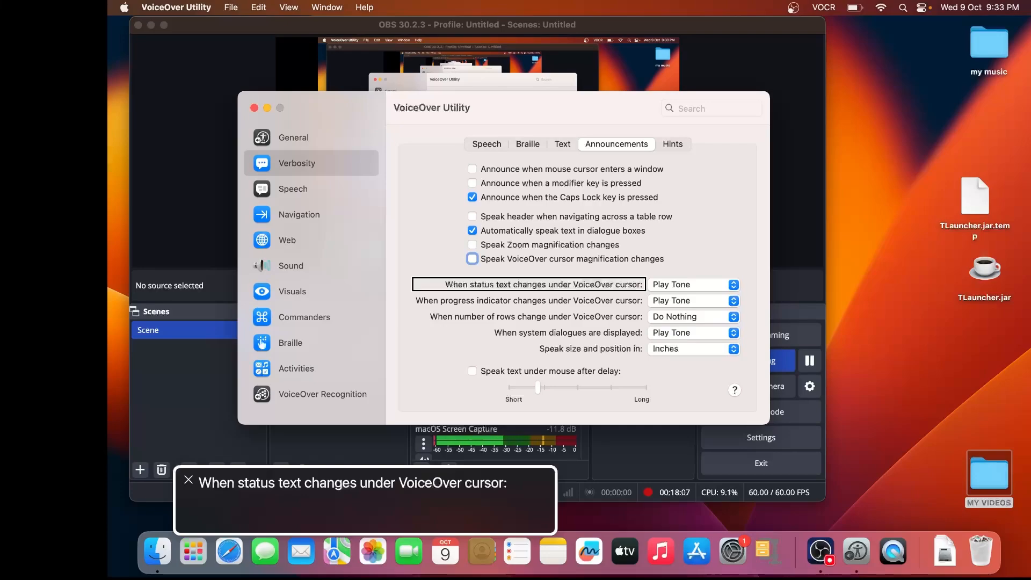
{"action": "key", "text": "ctrl+alt+Right"}
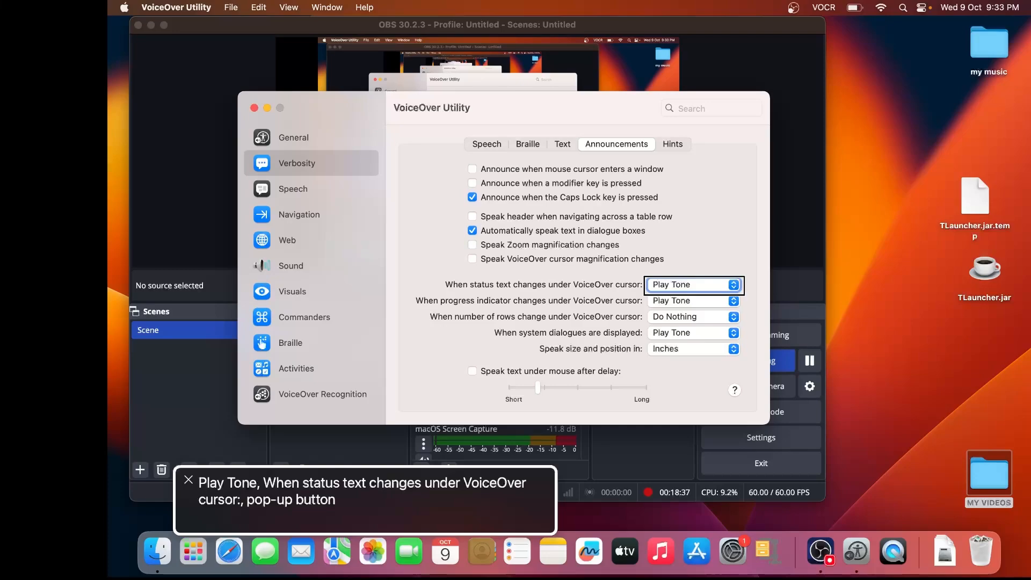
{"action": "key", "text": "ctrl+alt+Right"}
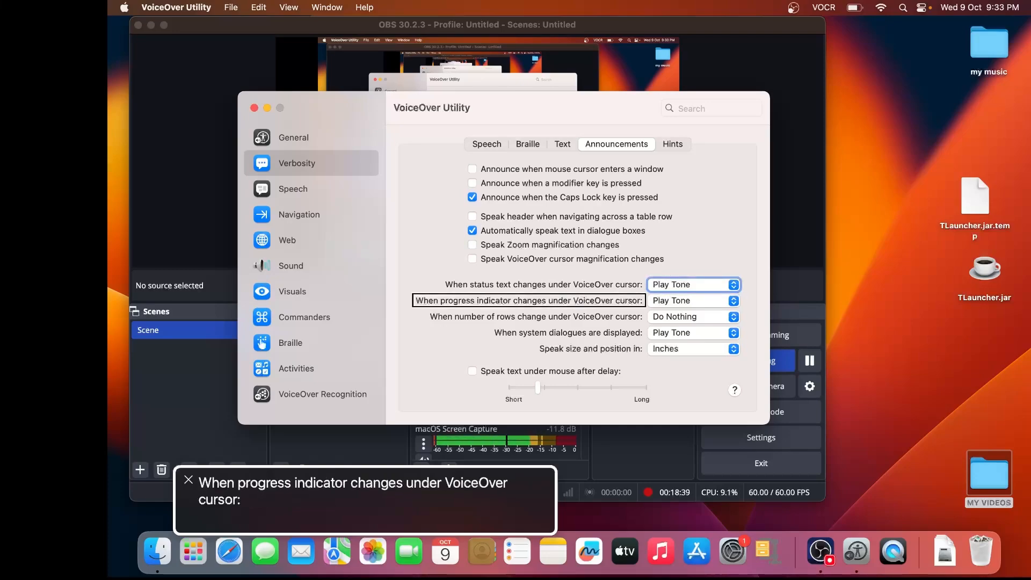
{"action": "key", "text": "ctrl+alt+Right"}
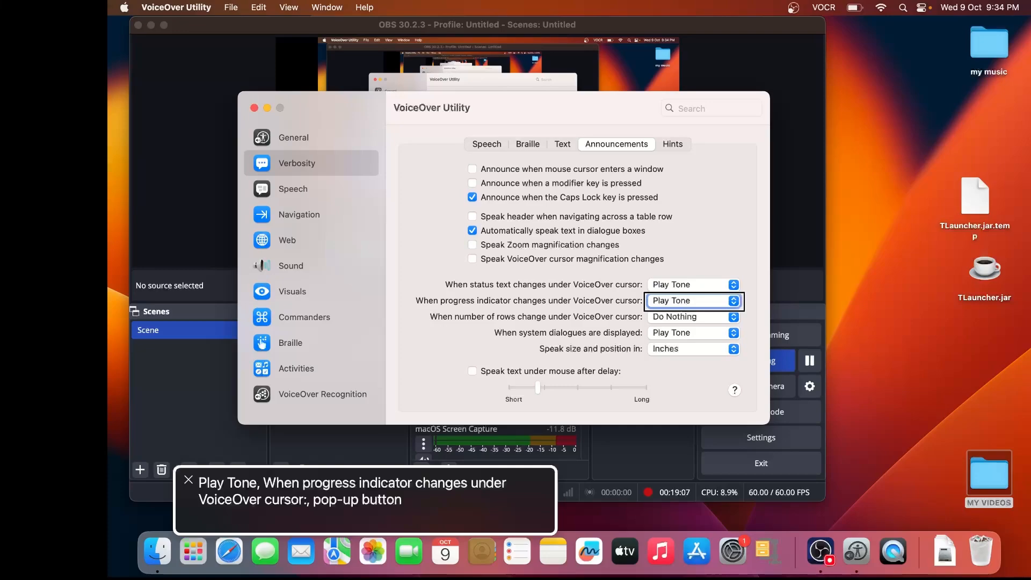
{"action": "key", "text": "ctrl+alt+Right"}
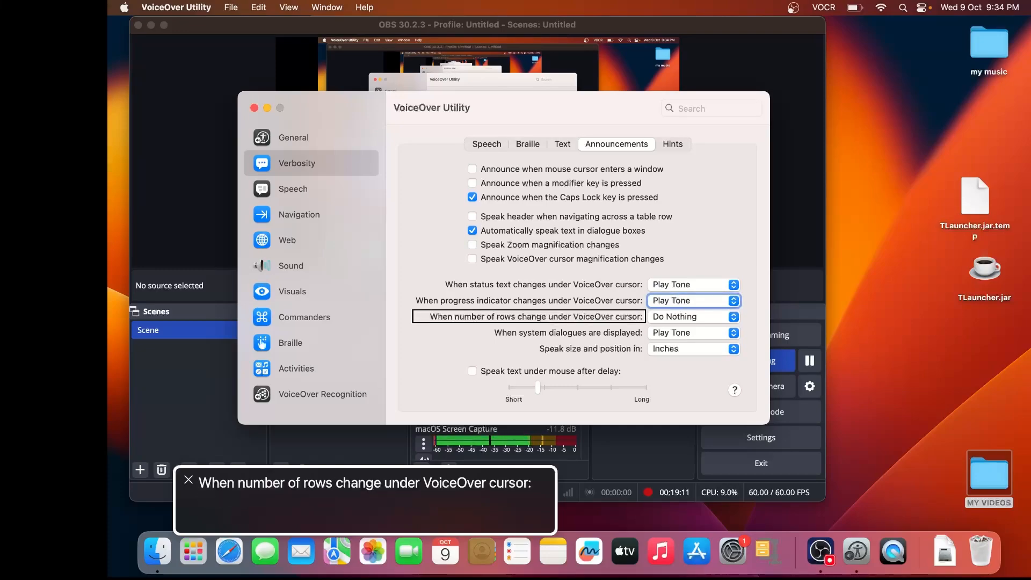
{"action": "key", "text": "ctrl+alt+Right"}
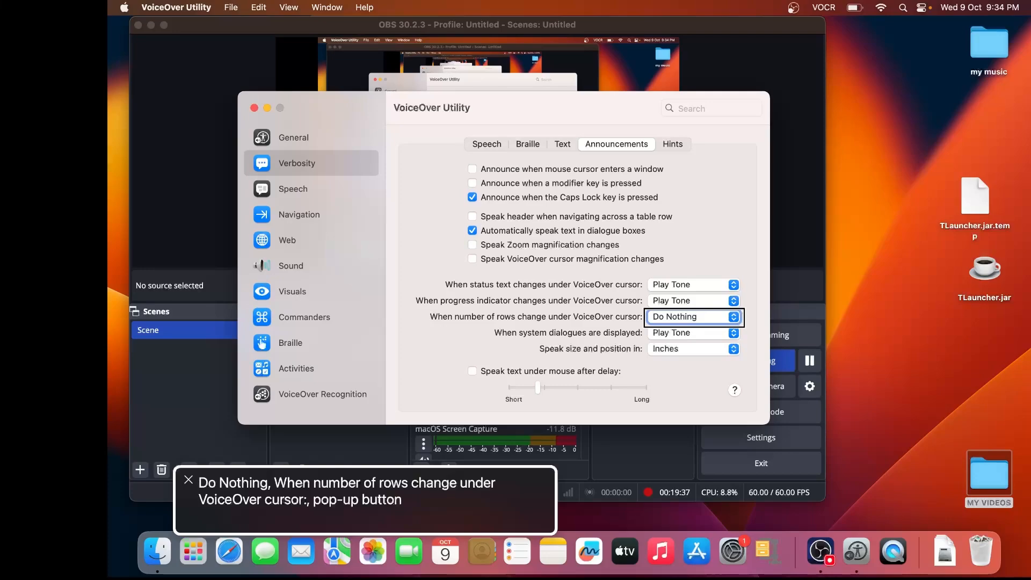
{"action": "key", "text": "ctrl+alt+Right"}
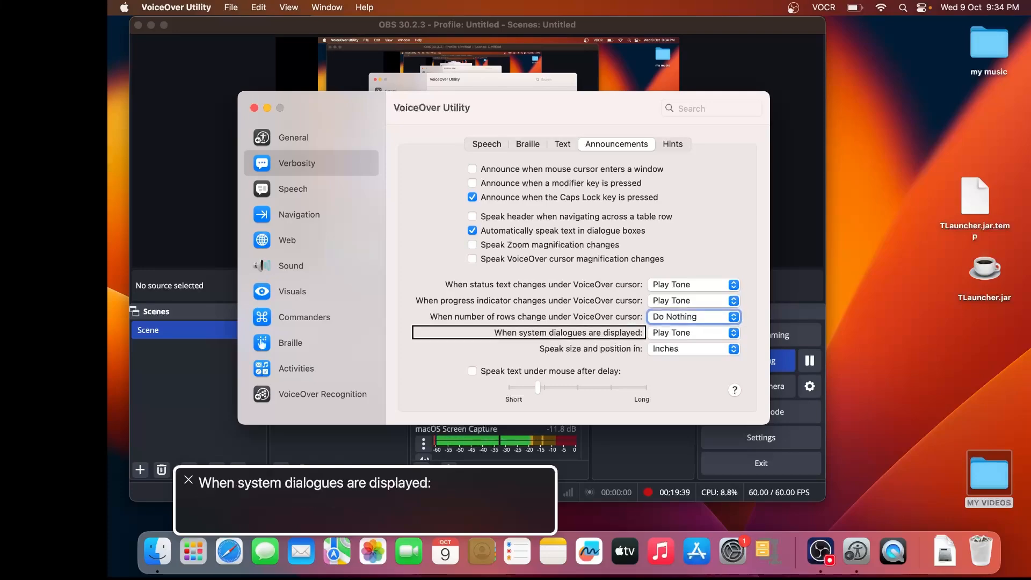
{"action": "key", "text": "ctrl+alt+Right"}
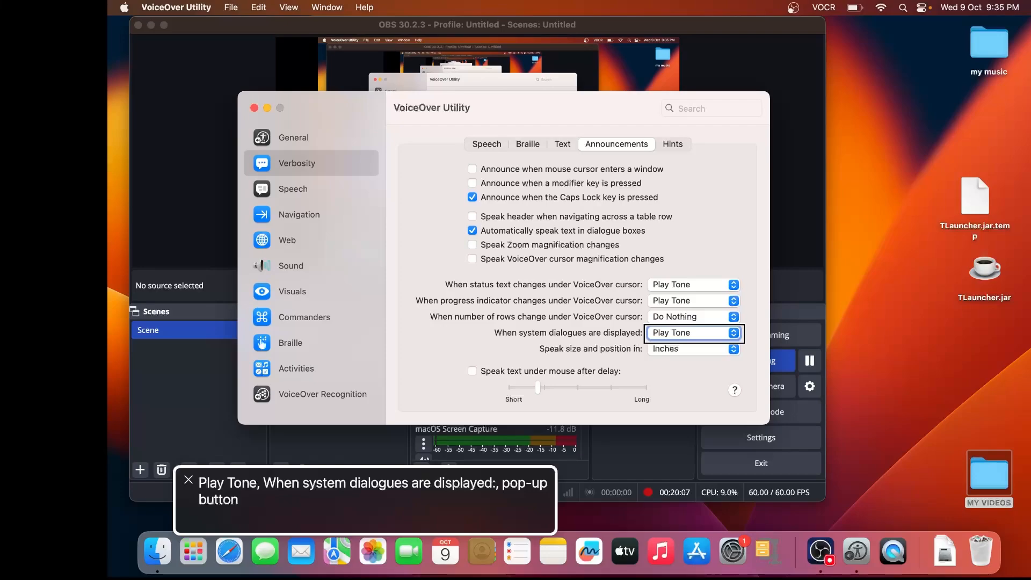
{"action": "key", "text": "ctrl+alt+Right"}
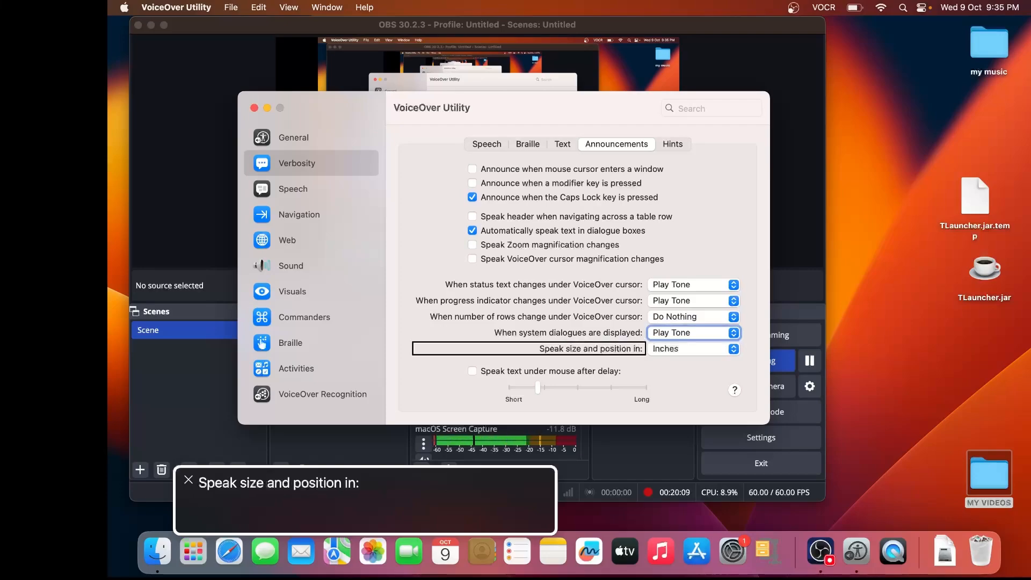
{"action": "key", "text": "ctrl+alt+Right"}
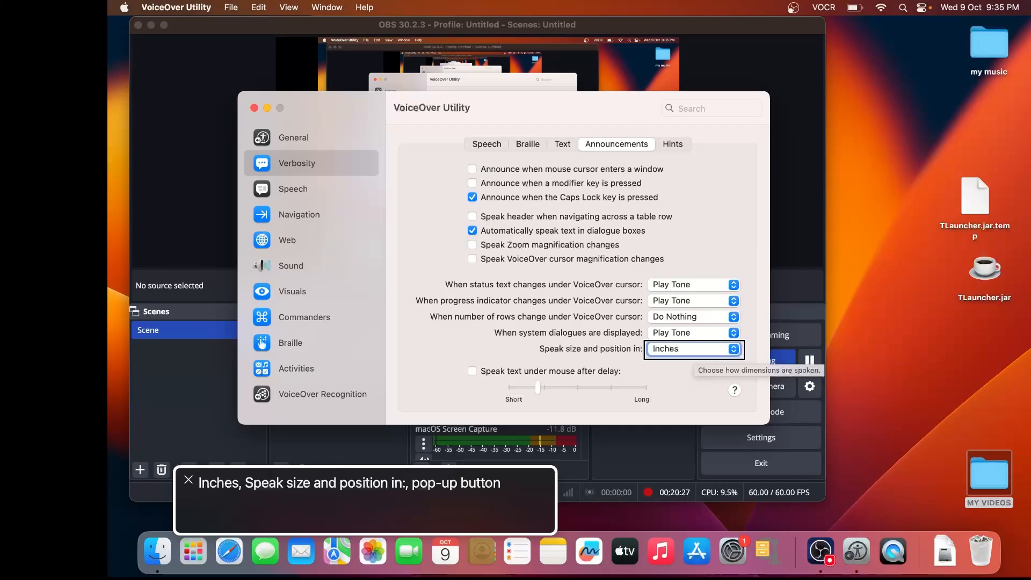
Examine Speak text under mouse after delay and its Short-to-Long delay slider, ending at Help.
{"action": "key", "text": "ctrl+alt+Right"}
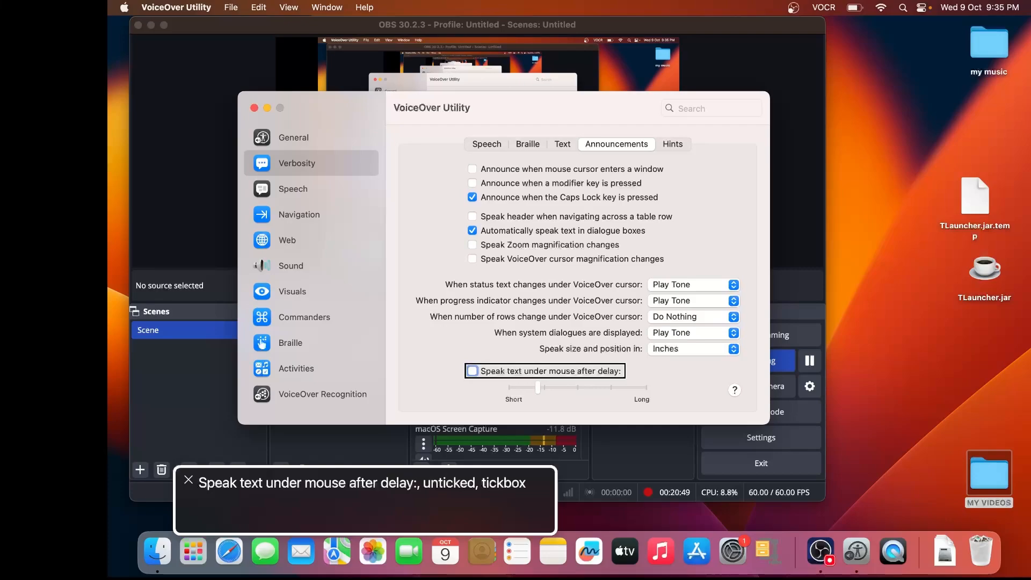
{"action": "key", "text": "ctrl+alt+Right"}
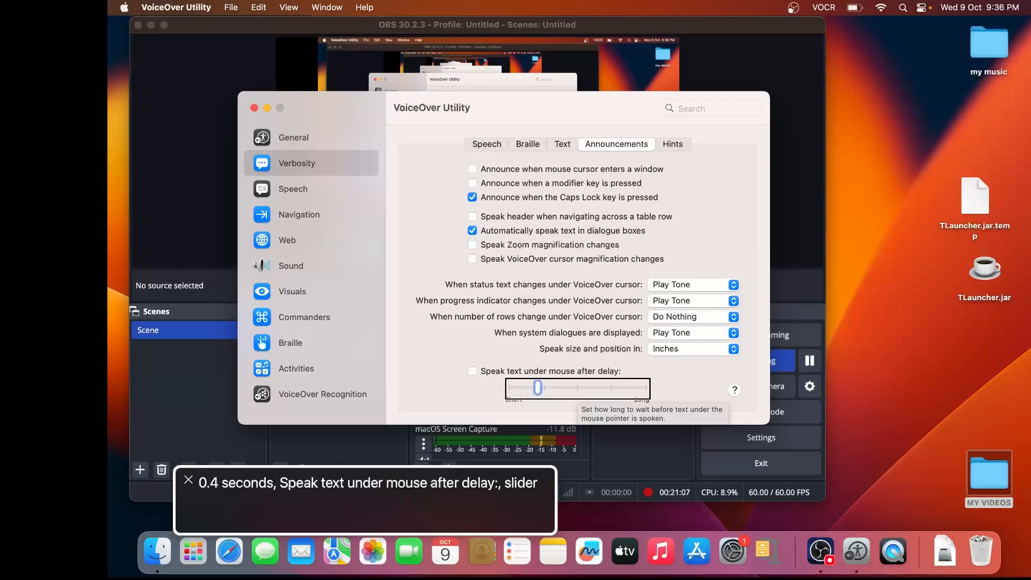
{"action": "key", "text": "ctrl+alt+Right"}
{"action": "key", "text": "ctrl+alt+Right"}
{"action": "key", "text": "ctrl+alt+Right"}
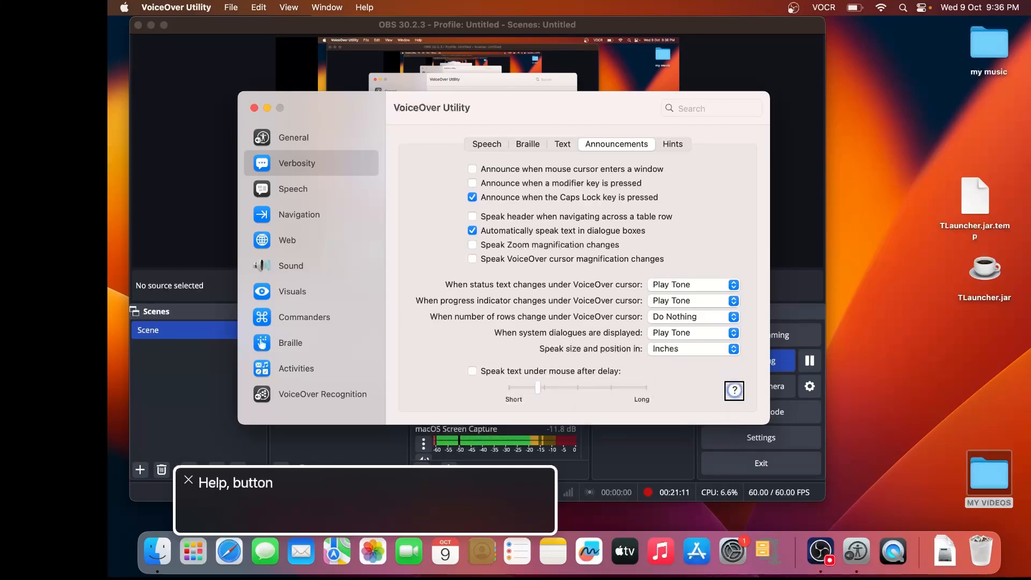
Move the VoiceOver cursor back through the Announcements settings to Text in the row of Verbosity sections.
{"action": "key", "text": "ctrl+alt+Left"}
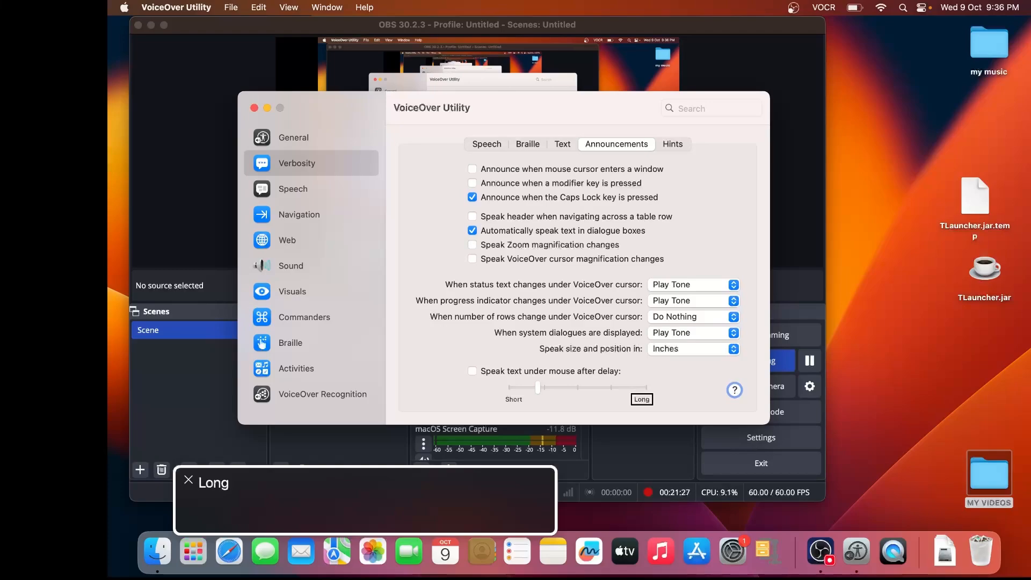
{"action": "key", "text": "ctrl+alt+Left"}
{"action": "key", "text": "ctrl+alt+Left"}
{"action": "key", "text": "ctrl+alt+Left"}
{"action": "key", "text": "ctrl+alt+Left"}
{"action": "key", "text": "ctrl+alt+Left"}
{"action": "key", "text": "ctrl+alt+Left"}
{"action": "key", "text": "ctrl+alt+Left"}
{"action": "key", "text": "ctrl+alt+Left"}
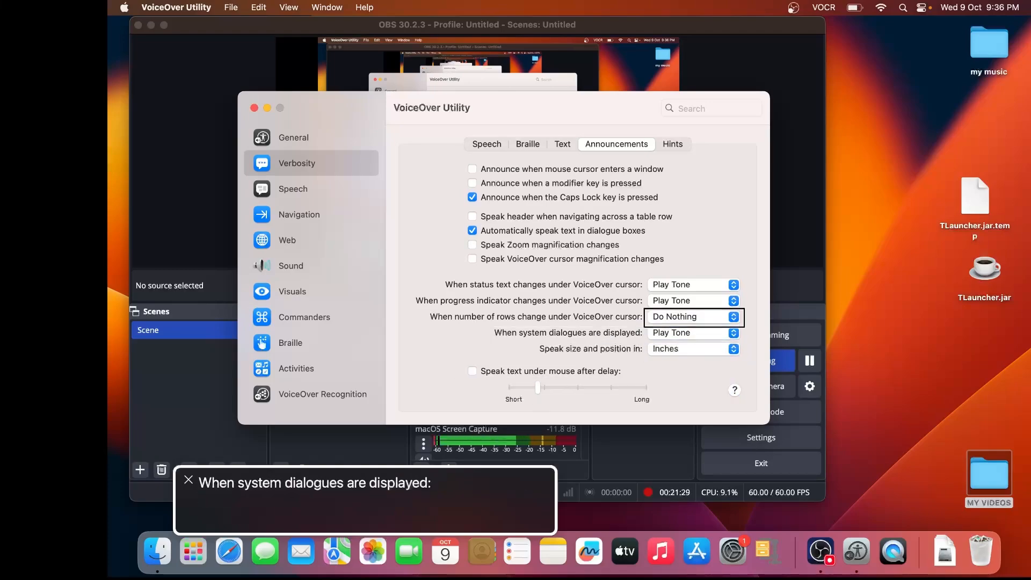
{"action": "key", "text": "ctrl+alt+Left"}
{"action": "key", "text": "ctrl+alt+Left"}
{"action": "key", "text": "ctrl+alt+Left"}
{"action": "key", "text": "ctrl+alt+Left"}
{"action": "key", "text": "ctrl+alt+Left"}
{"action": "key", "text": "ctrl+alt+Left"}
{"action": "key", "text": "ctrl+alt+Left"}
{"action": "key", "text": "ctrl+alt+Left"}
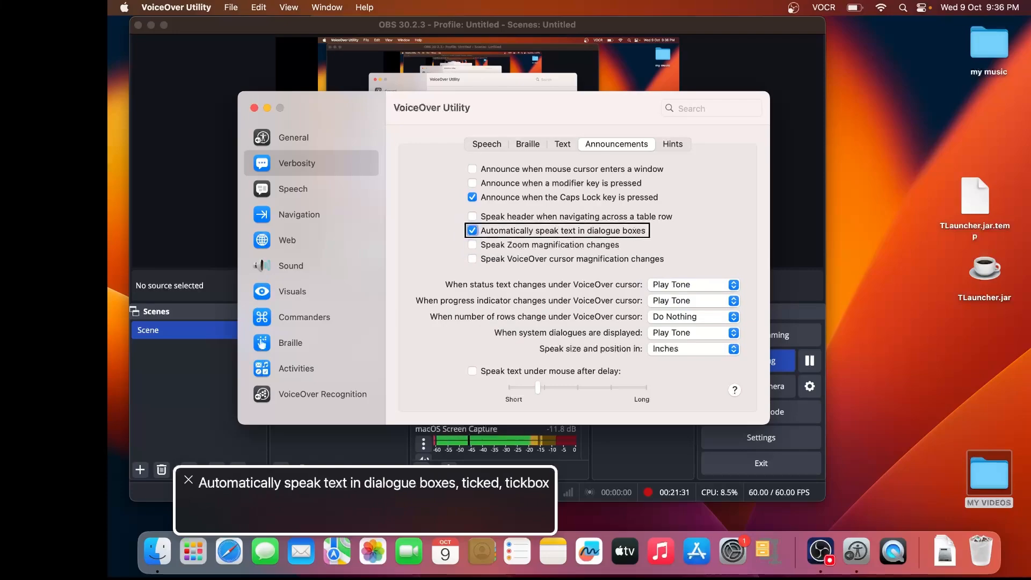
{"action": "key", "text": "ctrl+alt+Left"}
{"action": "key", "text": "ctrl+alt+Left"}
{"action": "key", "text": "ctrl+alt+Left"}
{"action": "key", "text": "ctrl+alt+Left"}
{"action": "key", "text": "ctrl+alt+Left"}
{"action": "key", "text": "ctrl+alt+Left"}
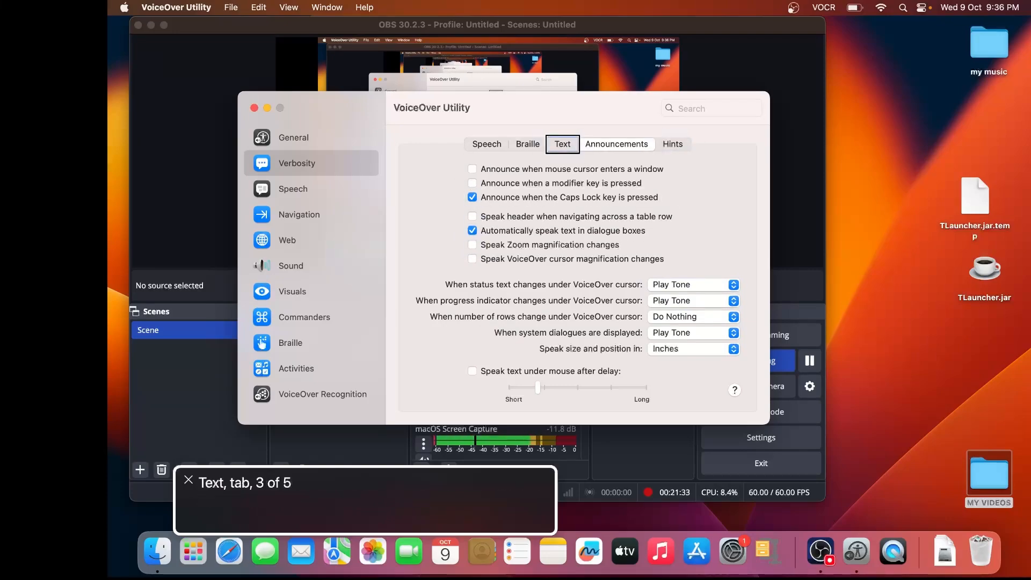
Open the Hints settings in Verbosity.
{"action": "key", "text": "ctrl+alt+Right"}
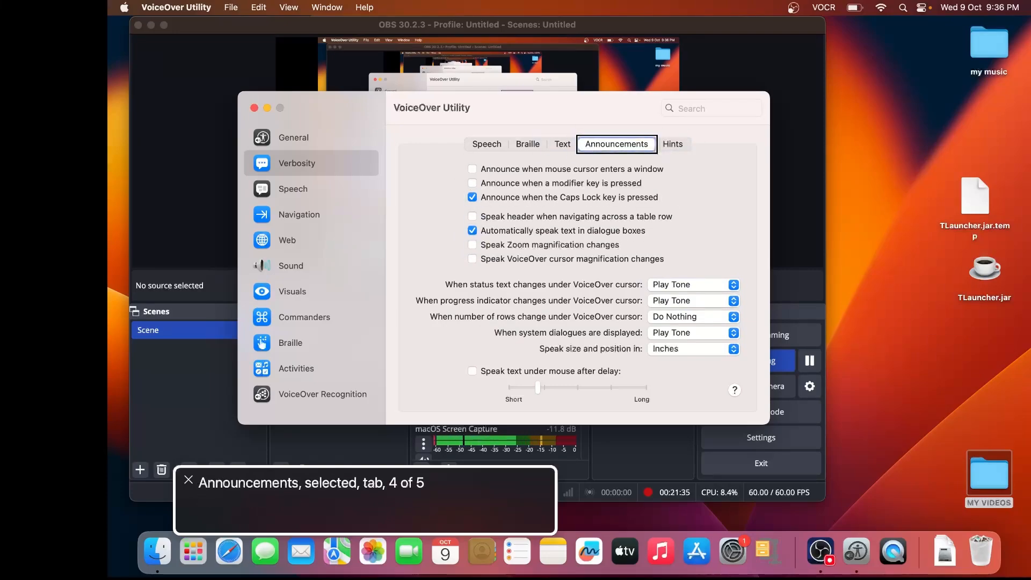
{"action": "key", "text": "ctrl+alt+Right"}
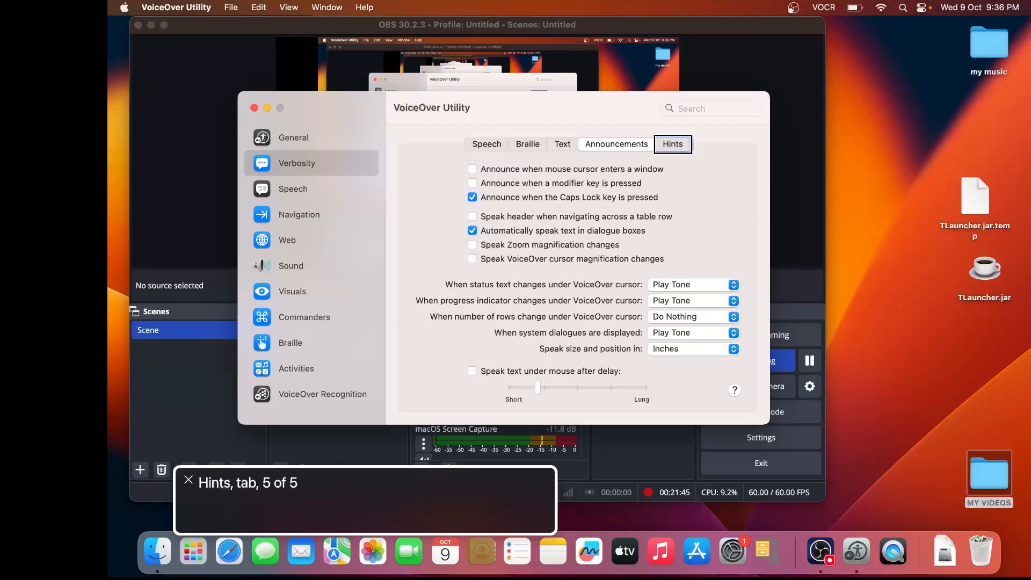
{"action": "key", "text": "ctrl+alt+space"}
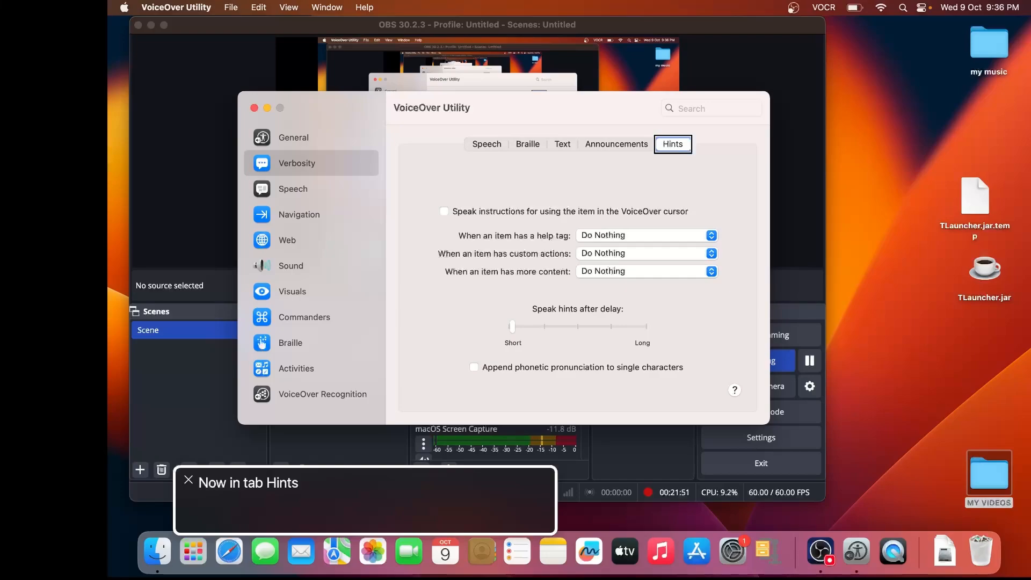
Examine the Hints settings for spoken instructions, help tags, custom actions and items with more content.
{"action": "key", "text": "ctrl+alt+Right"}
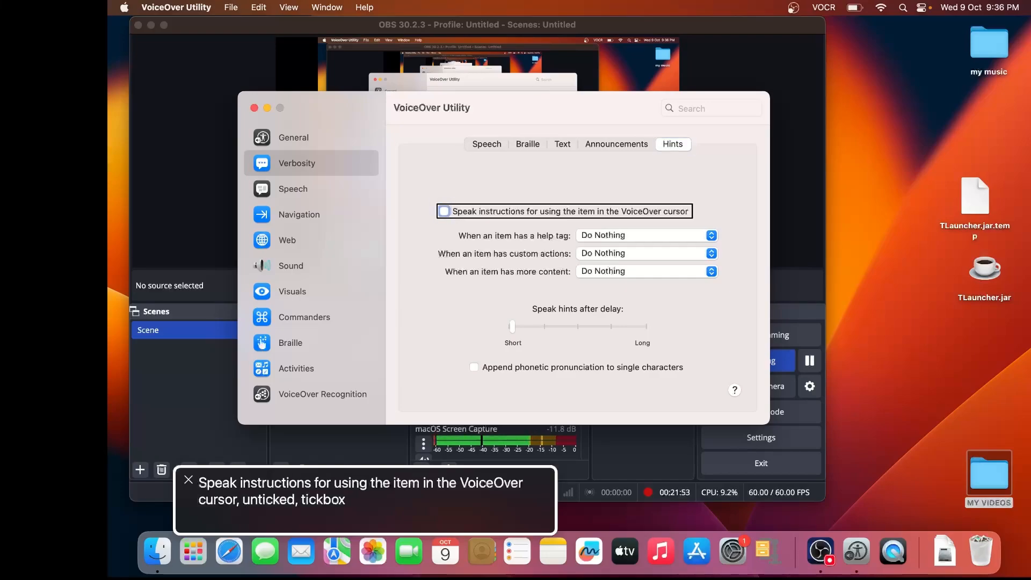
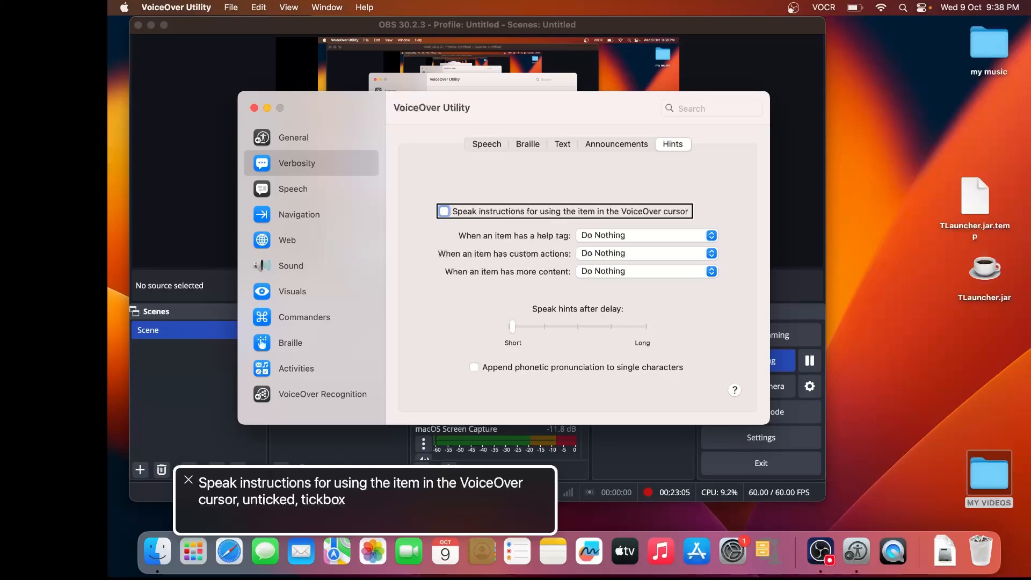
{"action": "key", "text": "ctrl+alt+Right"}
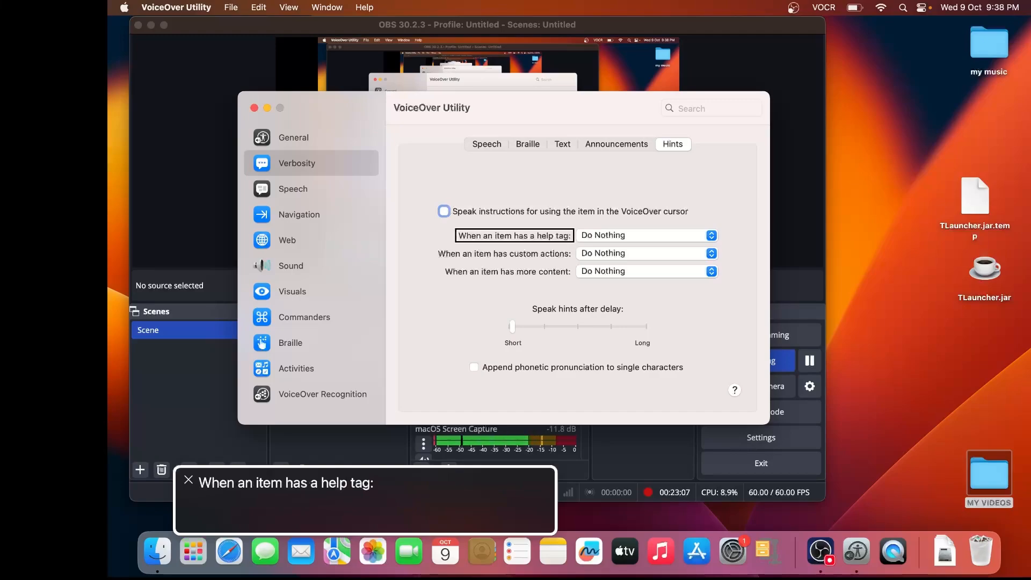
{"action": "key", "text": "ctrl+alt+Right"}
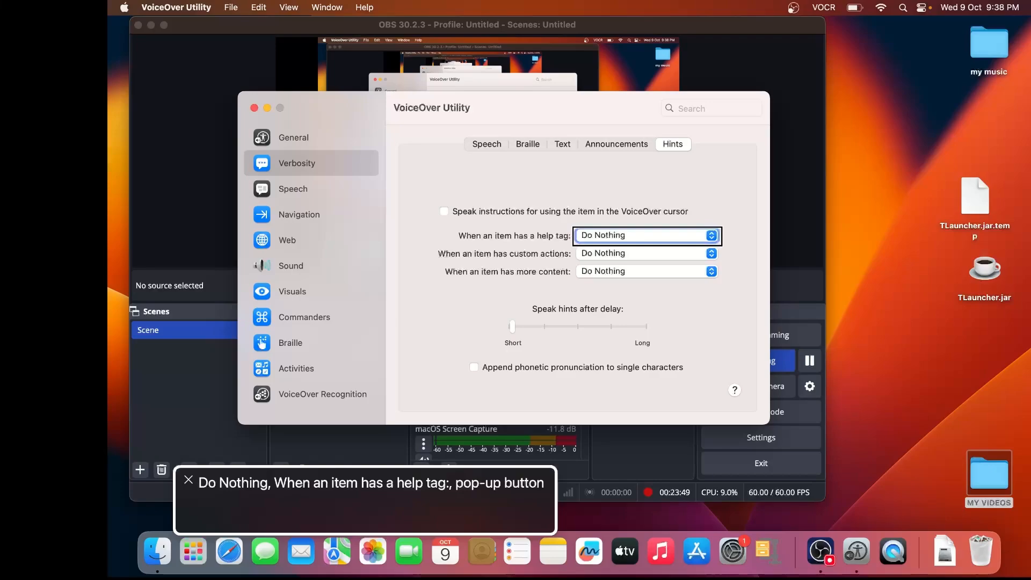
{"action": "key", "text": "ctrl+alt+Right"}
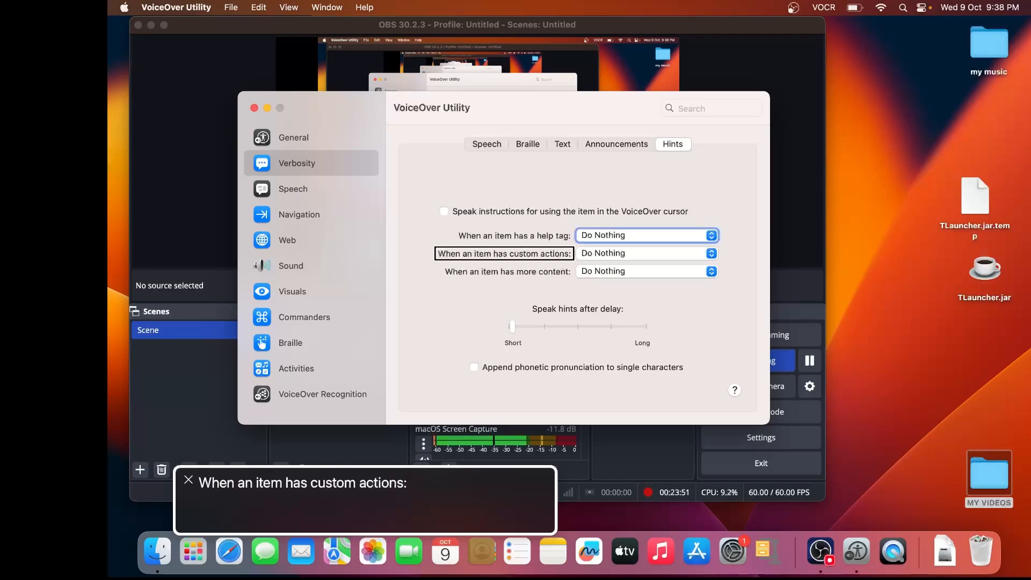
{"action": "key", "text": "ctrl+alt+Right"}
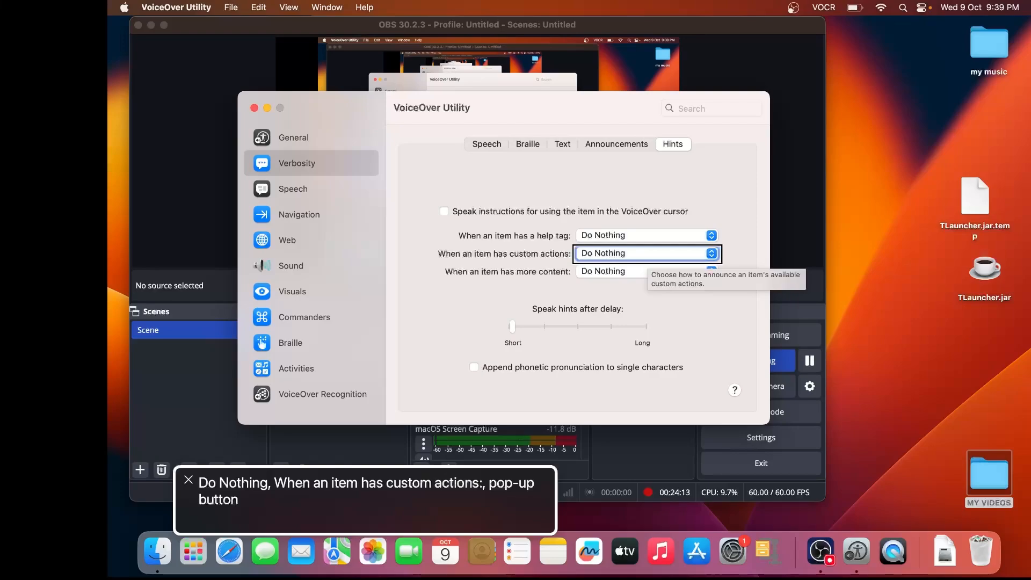
{"action": "key", "text": "ctrl+alt+Right"}
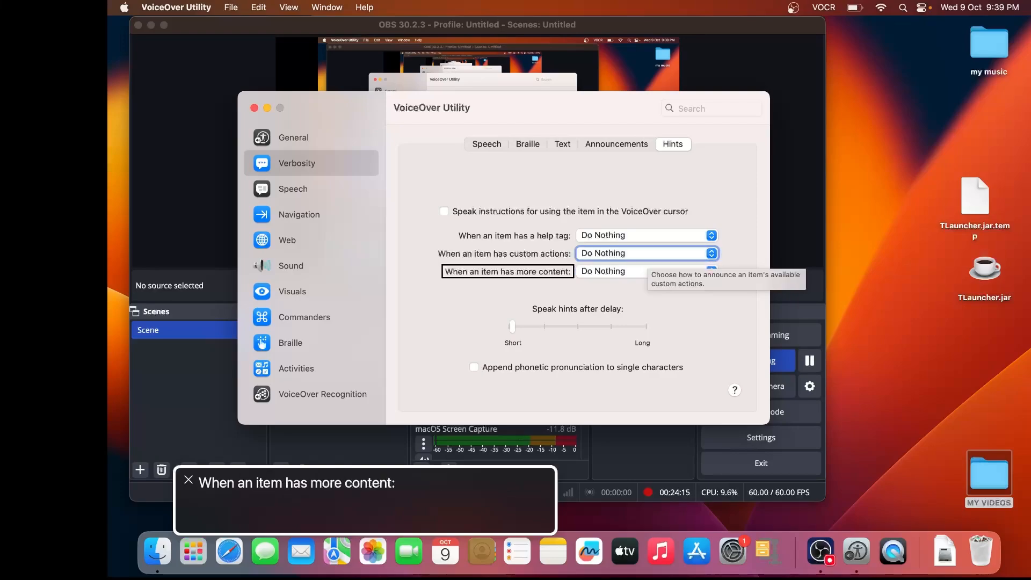
{"action": "key", "text": "ctrl+alt+Right"}
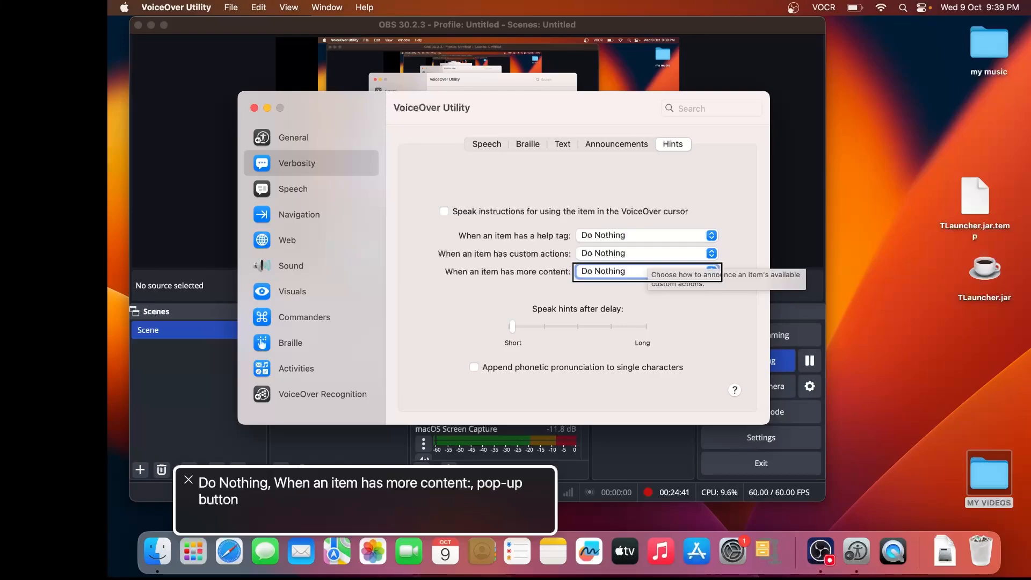
Examine the Speak hints after delay slider and the option to append phonetic pronunciation to single characters, ending at Help.
{"action": "key", "text": "ctrl+alt+Right"}
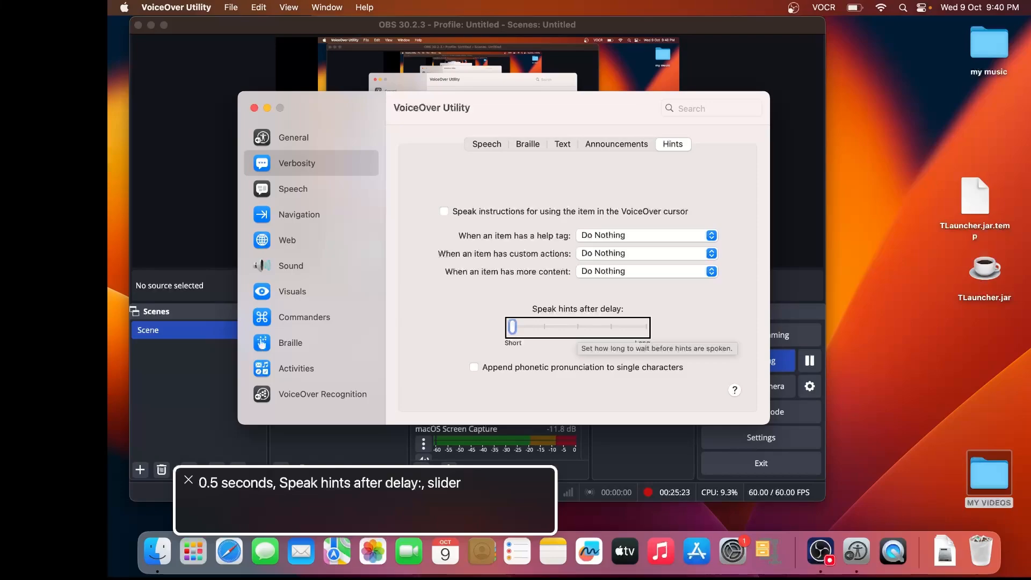
{"action": "key", "text": "ctrl+alt+Left"}
{"action": "key", "text": "ctrl+alt+Right"}
{"action": "key", "text": "ctrl+alt+Right"}
{"action": "key", "text": "ctrl+alt+Right"}
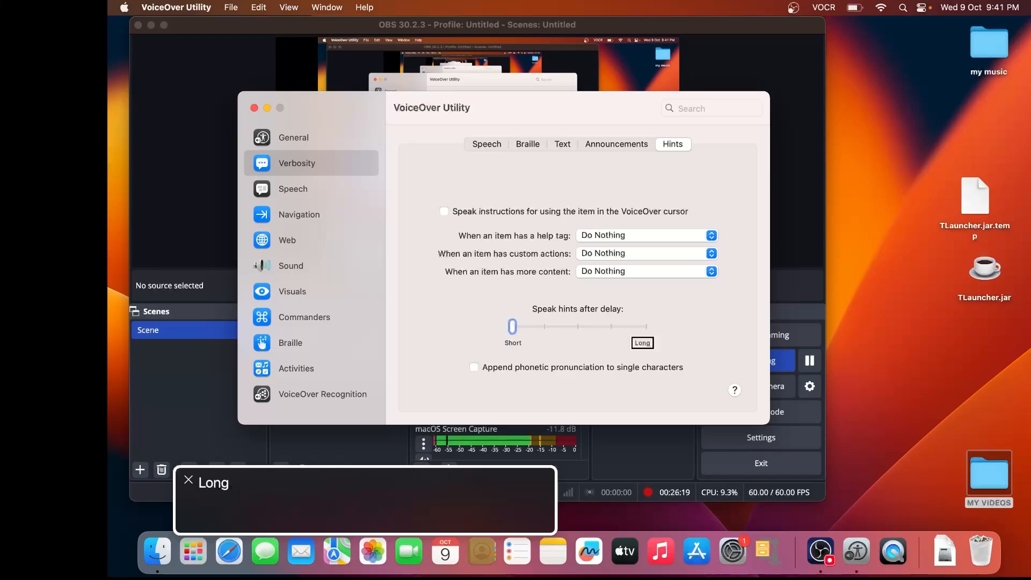
{"action": "key", "text": "ctrl+alt+Right"}
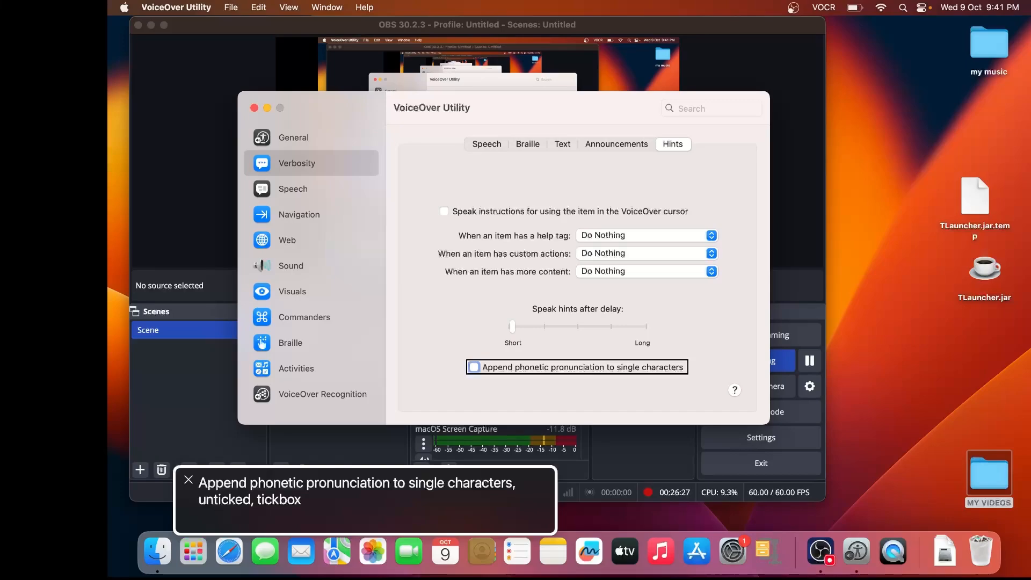
{"action": "key", "text": "ctrl+alt+Left"}
{"action": "key", "text": "ctrl+alt+Right"}
{"action": "key", "text": "ctrl+alt+Right"}
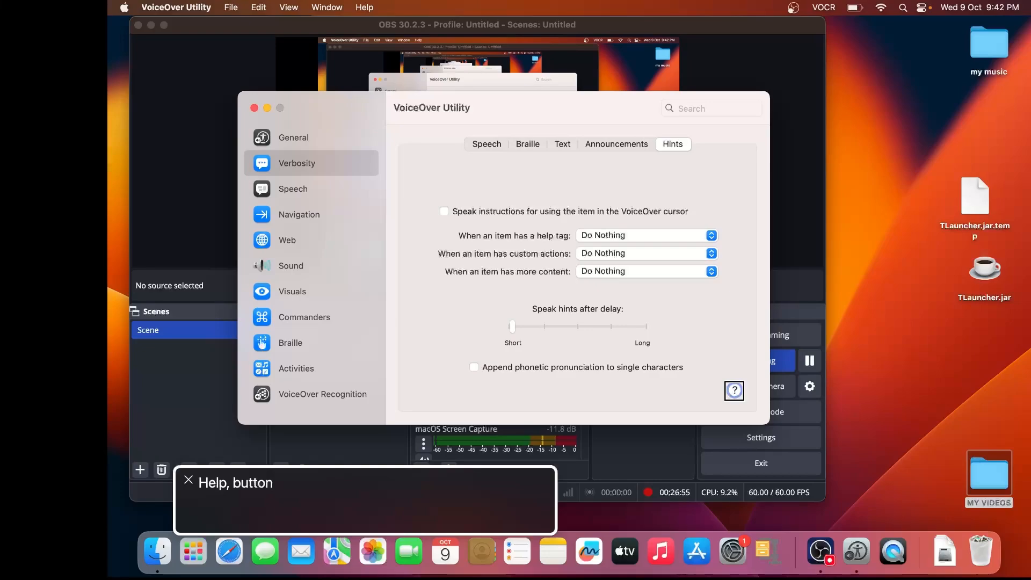
Return to the Utility Categories table and open the Speech category.
{"action": "key", "text": "ctrl+alt+Left"}
{"action": "key", "text": "ctrl+alt+Left"}
{"action": "key", "text": "ctrl+alt+Left"}
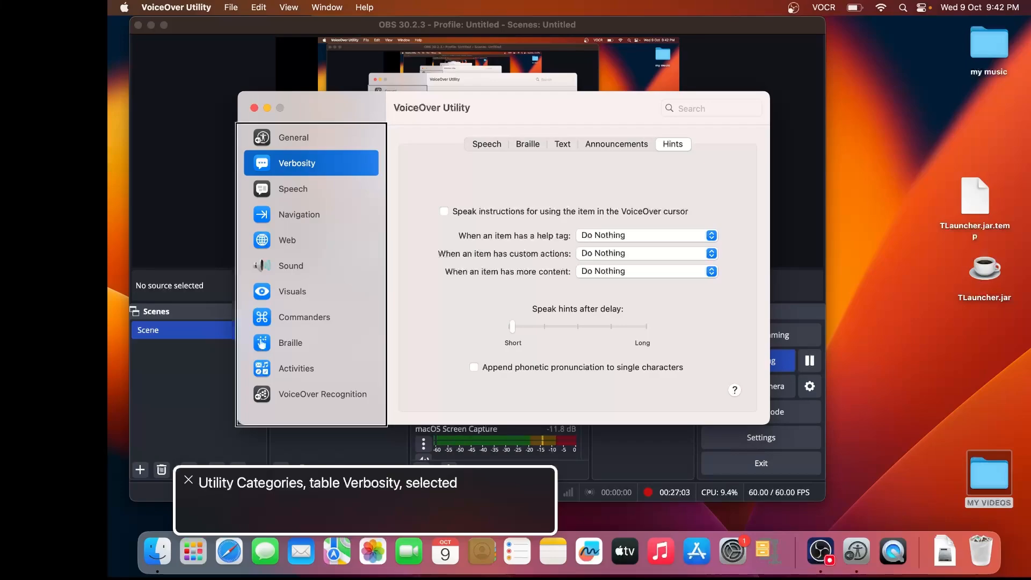
{"action": "key", "text": "Down"}
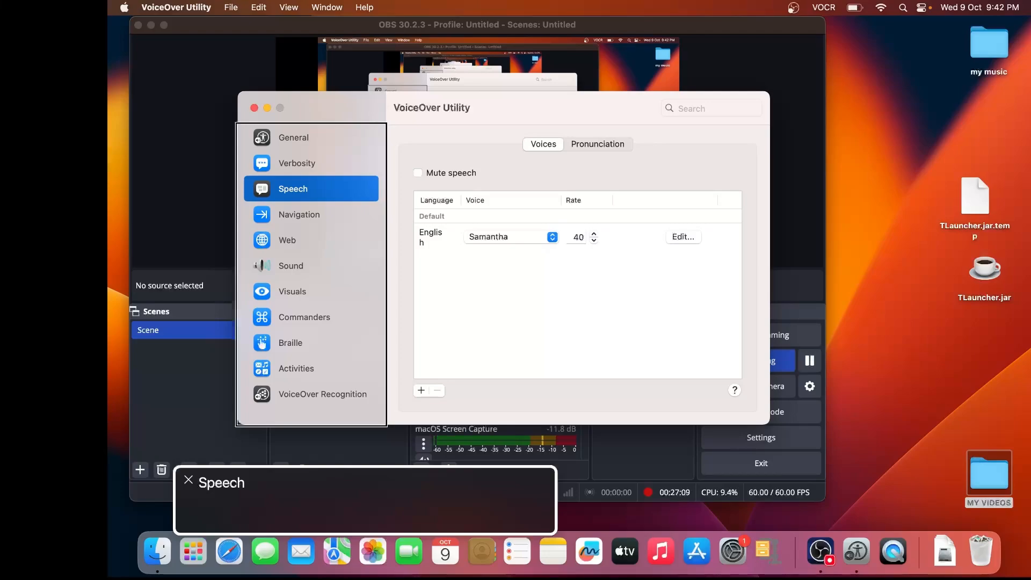
Examine the Speech sections and the Voices settings, covering Mute speech and the Default and English rows of the customised language list.
{"action": "key", "text": "Tab"}
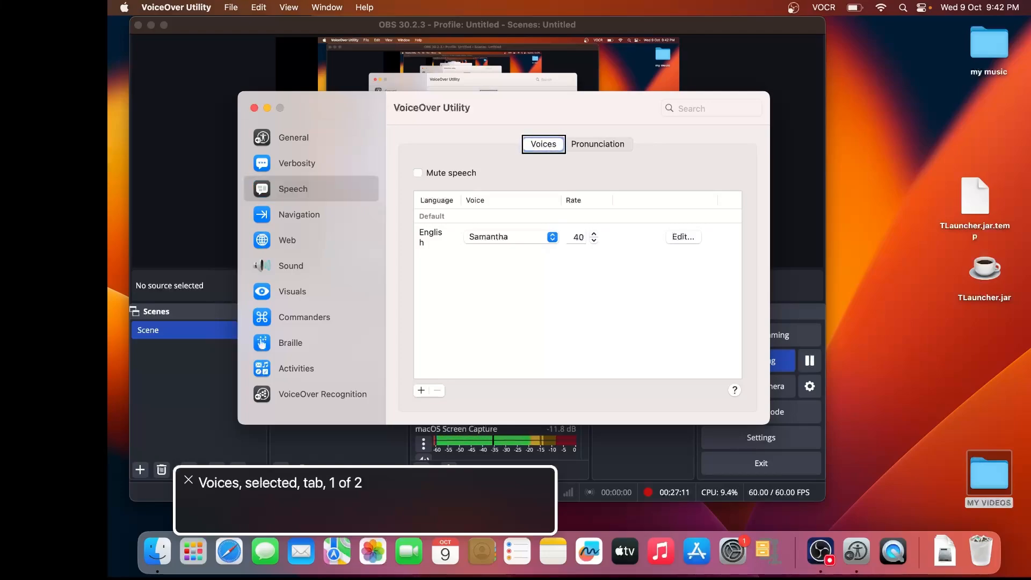
{"action": "key", "text": "Right"}
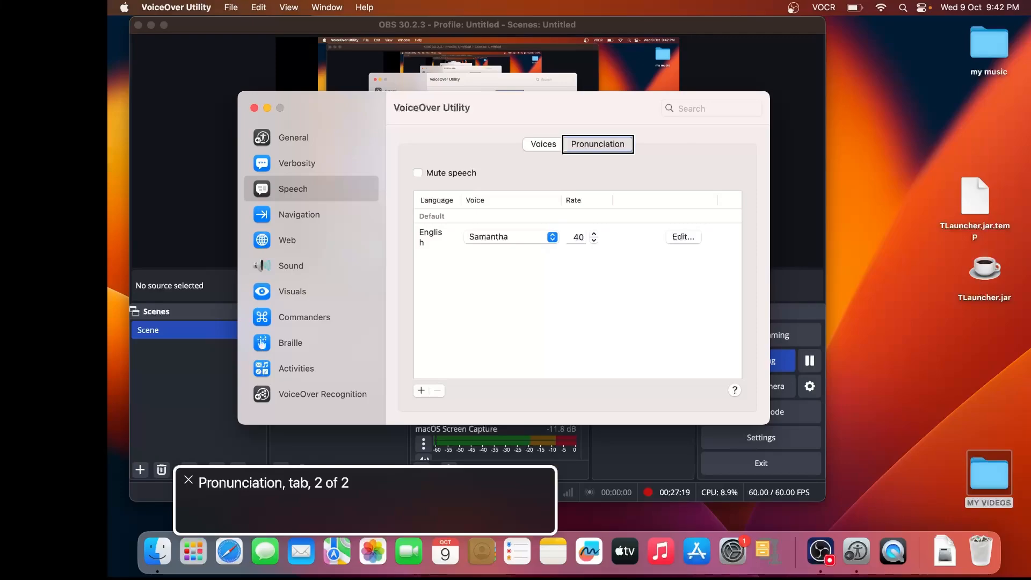
{"action": "key", "text": "ctrl+alt+Right"}
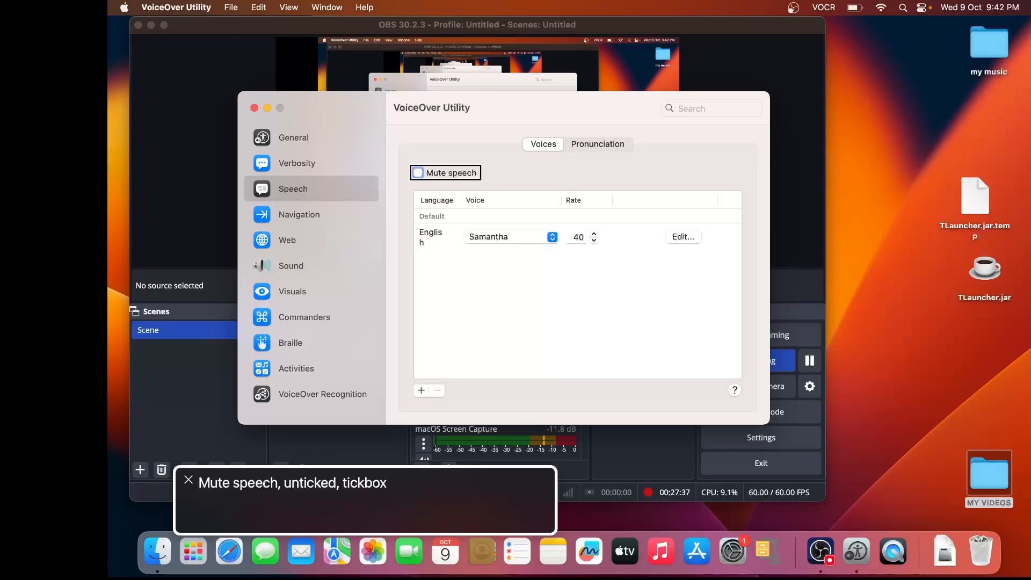
{"action": "key", "text": "ctrl+alt+Right"}
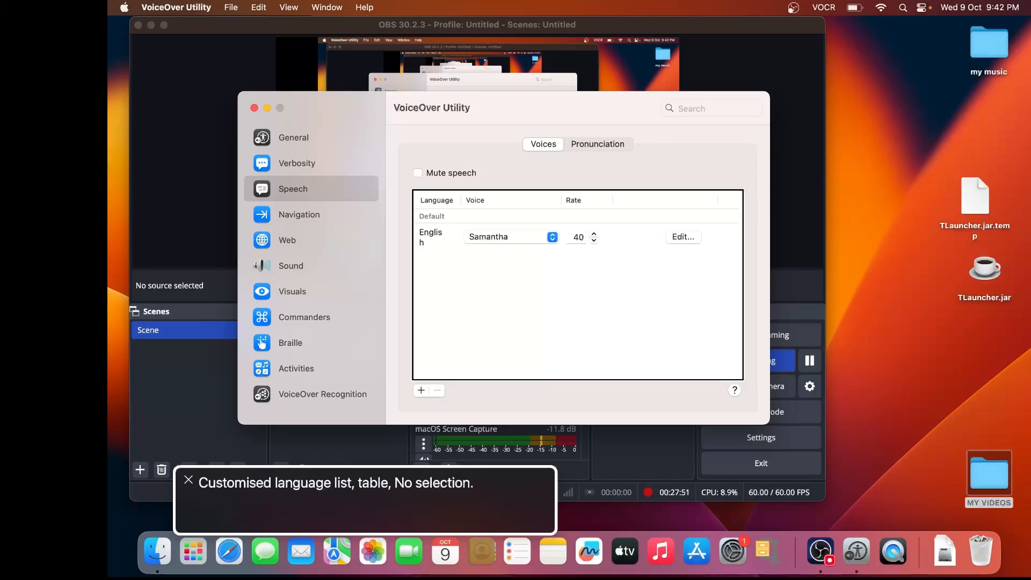
{"action": "key", "text": "ctrl+alt+shift+Down"}
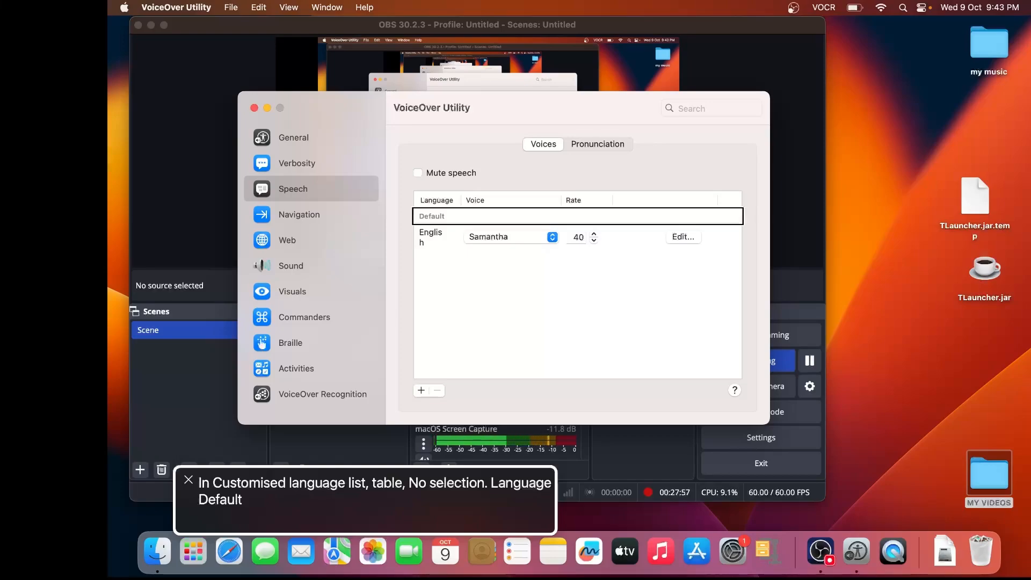
{"action": "key", "text": "ctrl+alt+Down"}
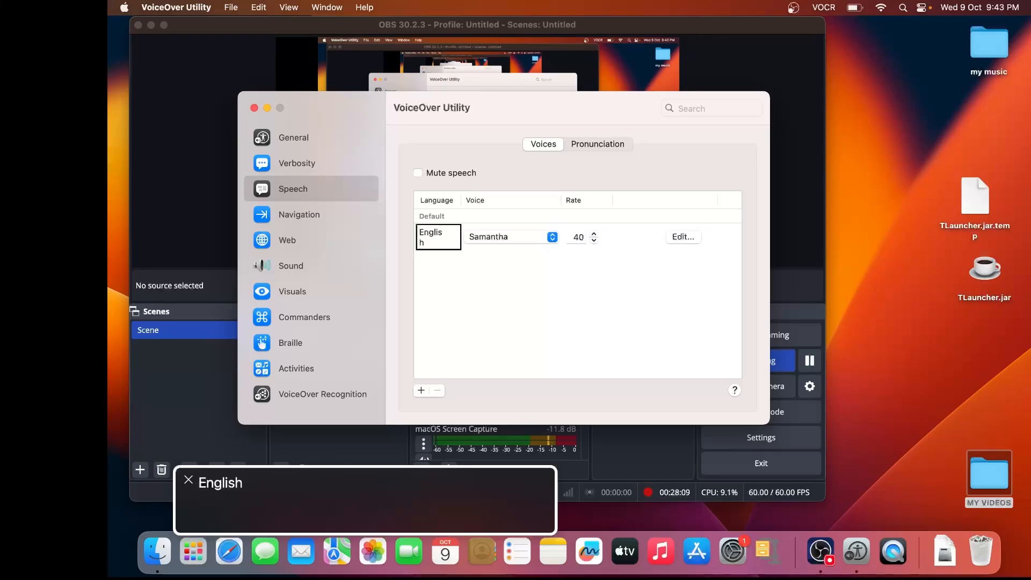
{"action": "key", "text": "ctrl+alt+Up"}
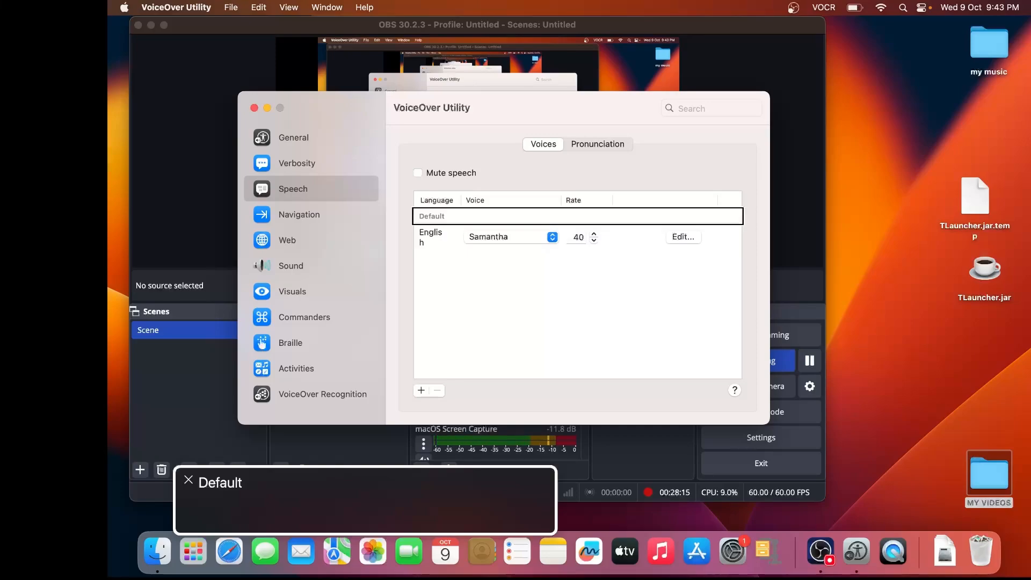
{"action": "key", "text": "ctrl+alt+shift+Up"}
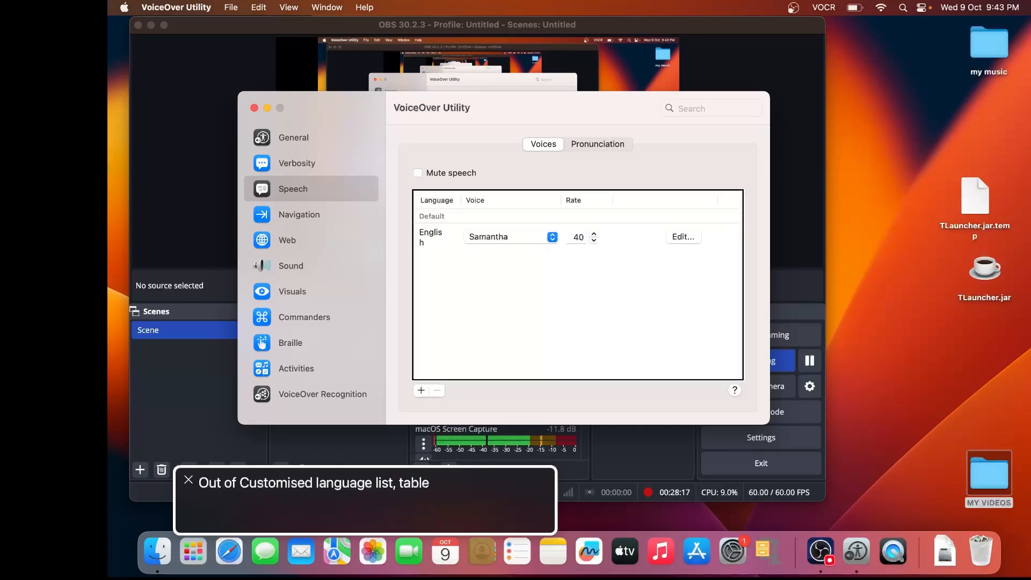
Open the Add language dialogue from the Voices settings and browse the languages from Arabic down to Hindi.
{"action": "key", "text": "ctrl+alt+Right"}
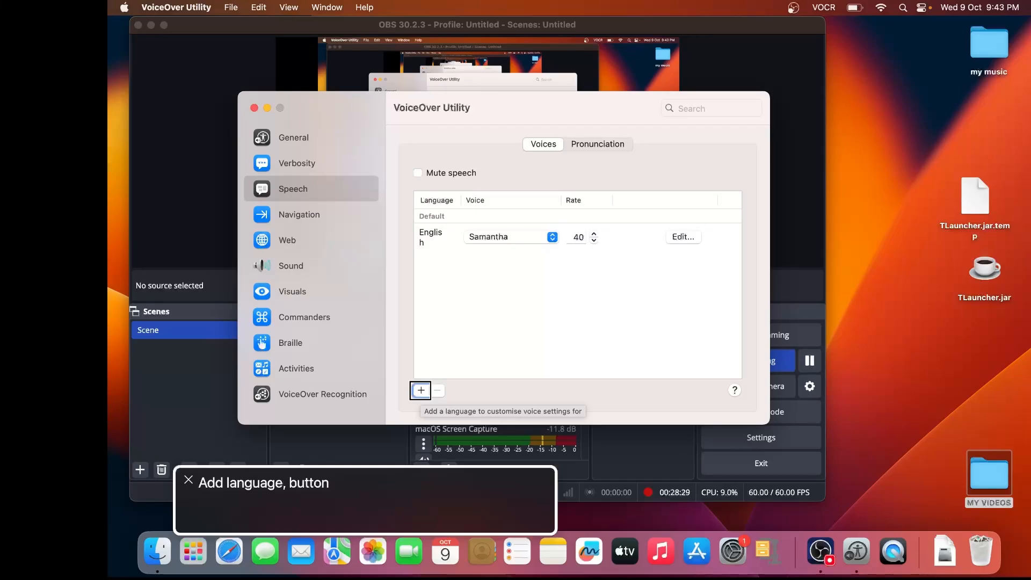
{"action": "key", "text": "ctrl+alt+space"}
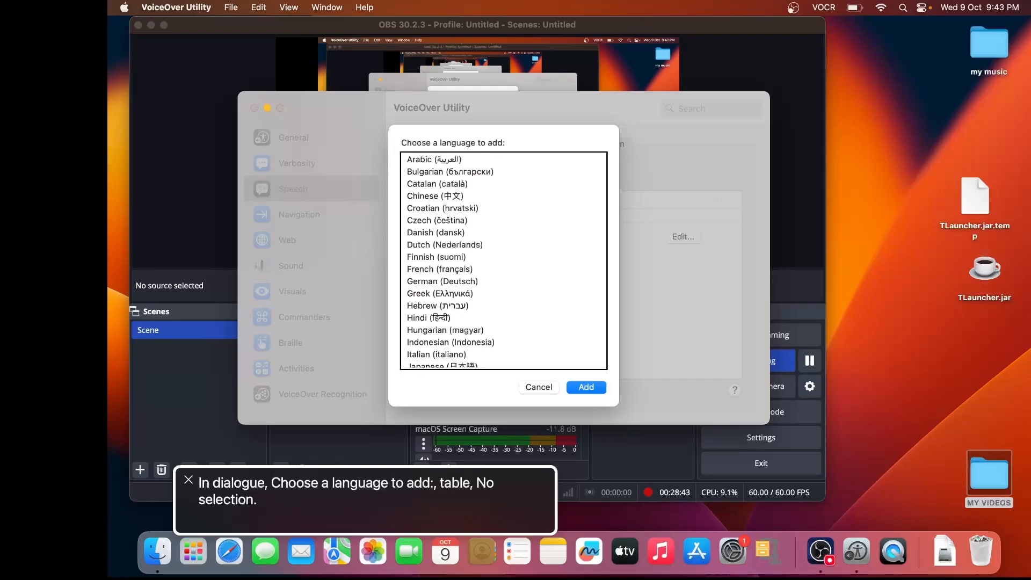
{"action": "key", "text": "Down"}
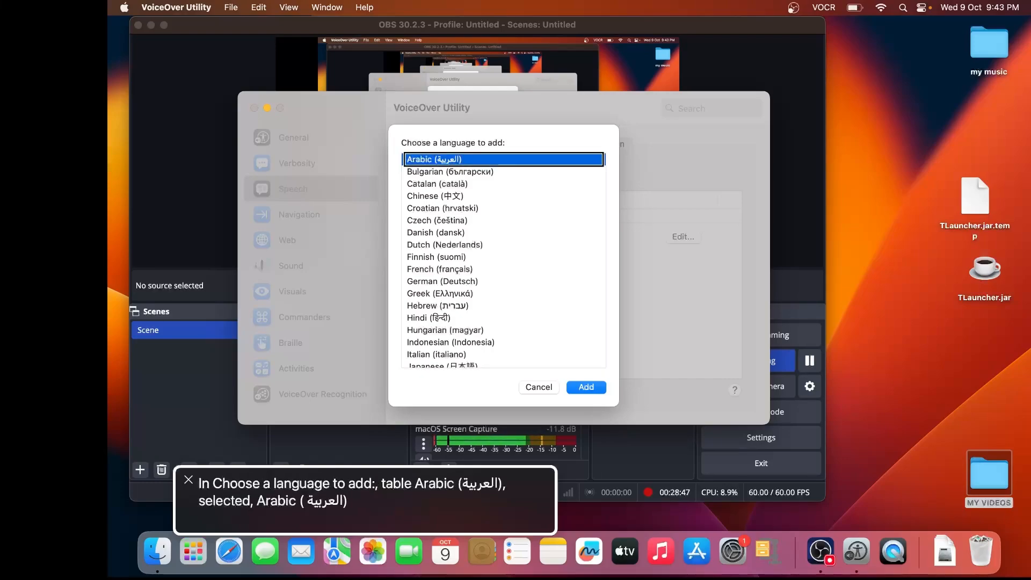
{"action": "key", "text": "Down"}
{"action": "key", "text": "Down"}
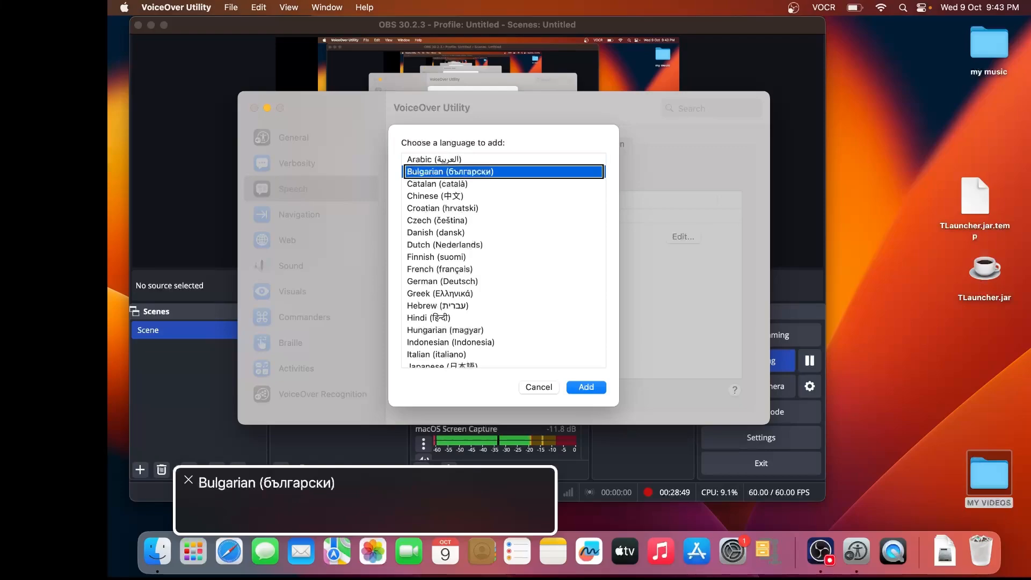
{"action": "key", "text": "Down"}
{"action": "key", "text": "Down"}
{"action": "key", "text": "Down"}
{"action": "key", "text": "Down"}
{"action": "key", "text": "Down"}
{"action": "key", "text": "Down"}
{"action": "key", "text": "Down"}
{"action": "key", "text": "Down"}
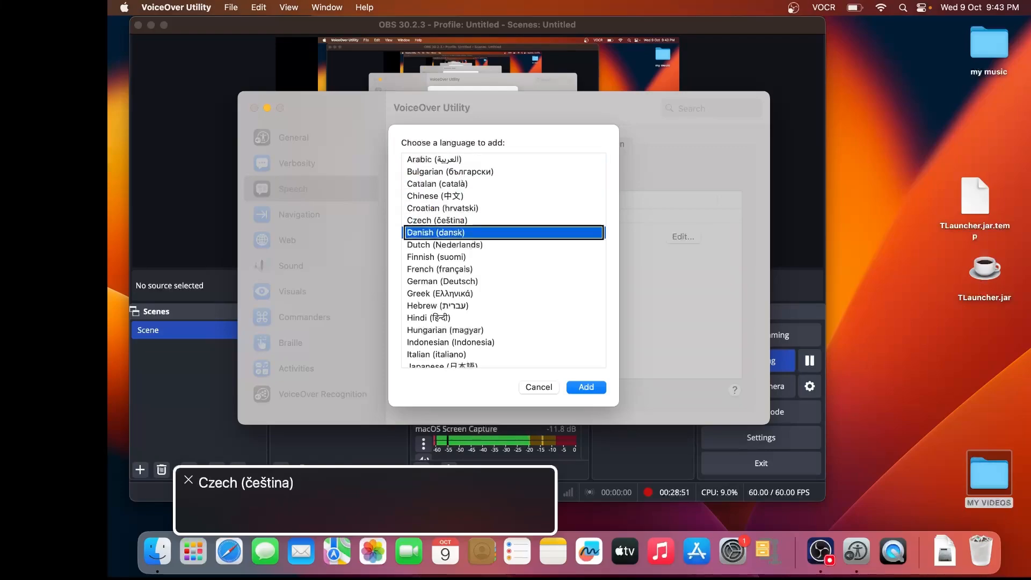
{"action": "key", "text": "Down"}
{"action": "key", "text": "Down"}
{"action": "key", "text": "Down"}
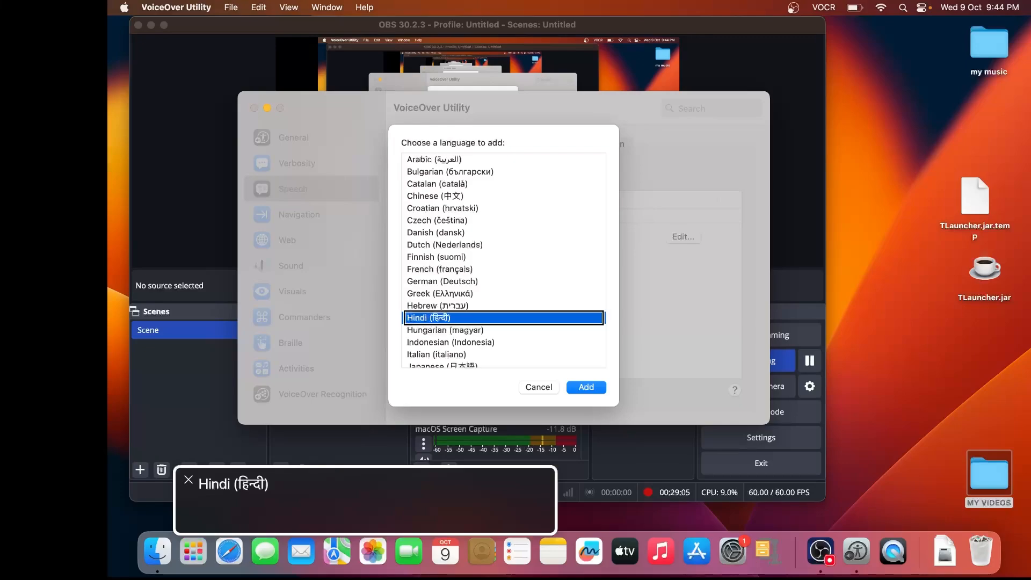
Review the Add and Cancel choices of the language dialogue and close it without adding a language.
{"action": "key", "text": "ctrl+alt+shift+Up"}
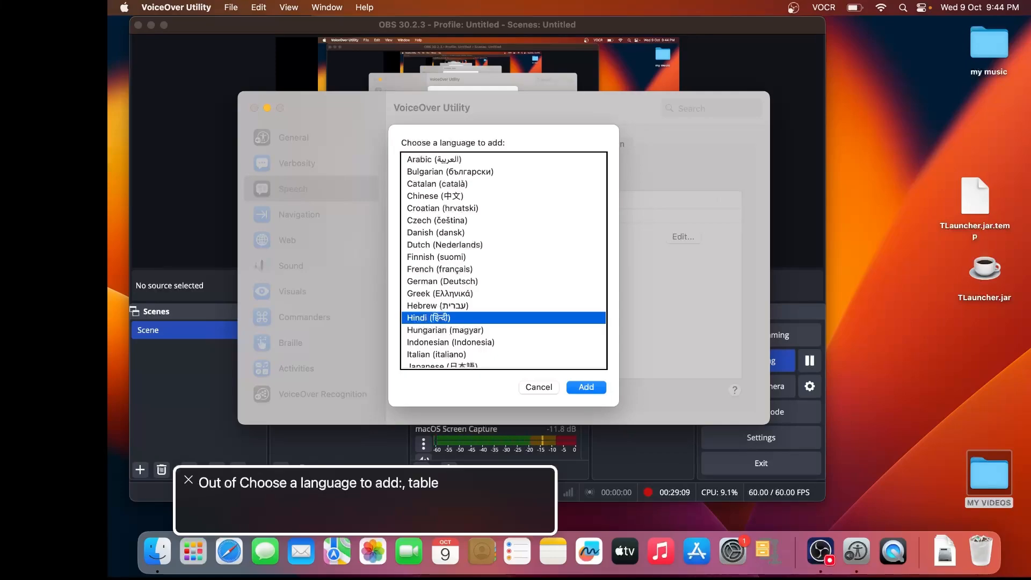
{"action": "key", "text": "ctrl+alt+Right"}
{"action": "key", "text": "ctrl+alt+Right"}
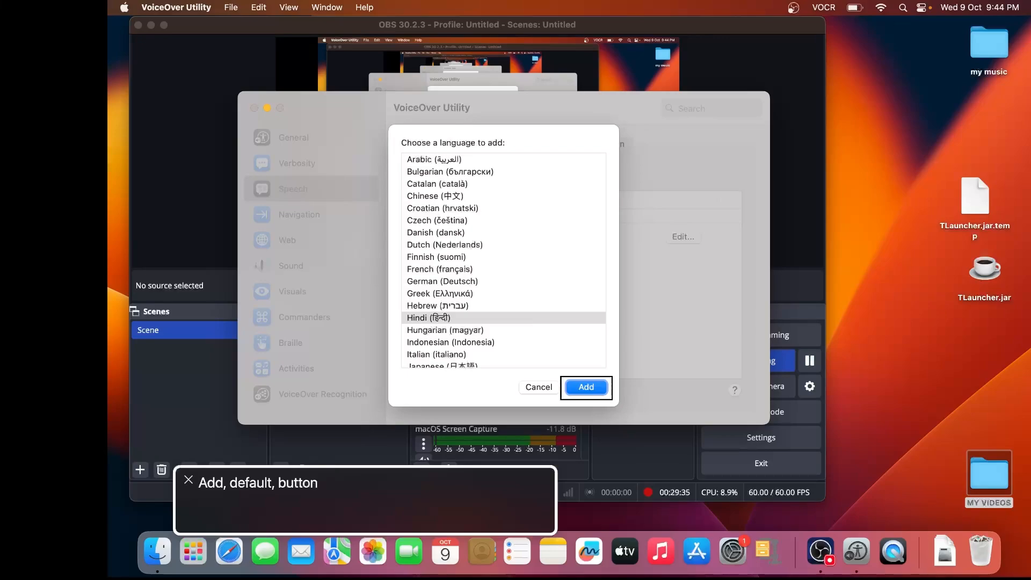
{"action": "key", "text": "ctrl+alt+Left"}
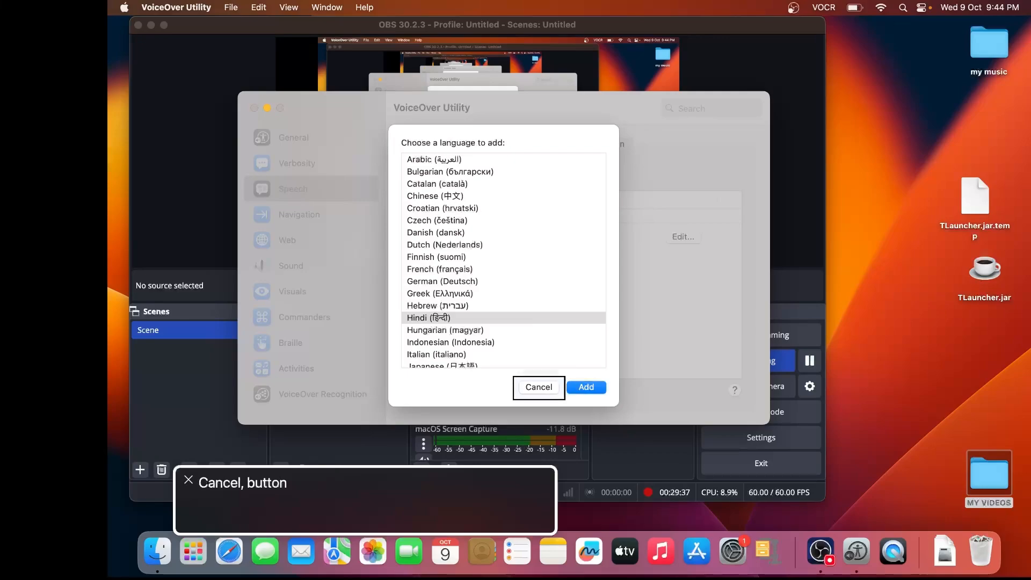
{"action": "key", "text": "ctrl+alt+space"}
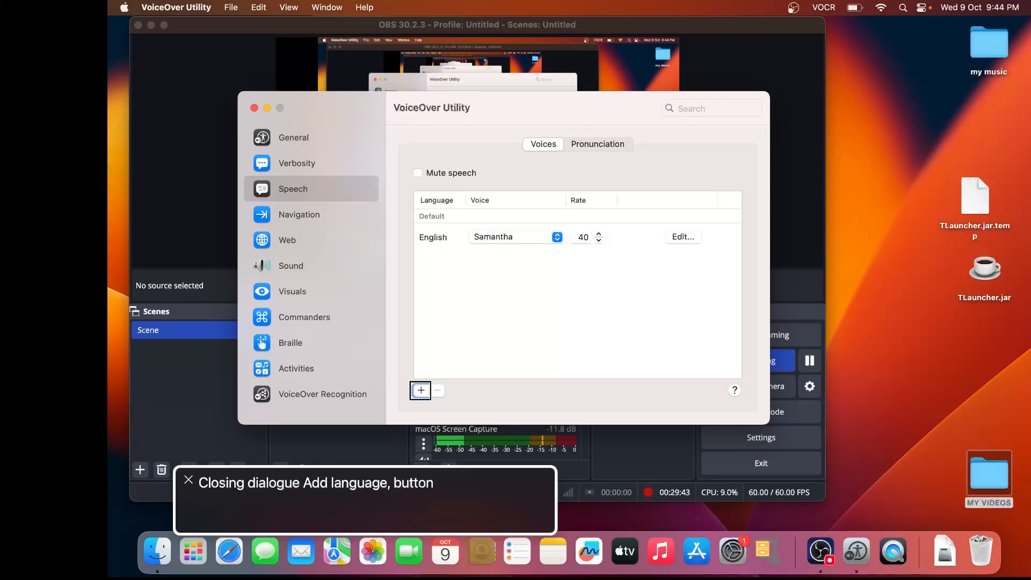
Move back from Add language to the Speech sections and open the Pronunciation settings.
{"action": "key", "text": "ctrl+alt+Left"}
{"action": "key", "text": "ctrl+alt+Left"}
{"action": "key", "text": "ctrl+alt+Left"}
{"action": "key", "text": "ctrl+alt+Left"}
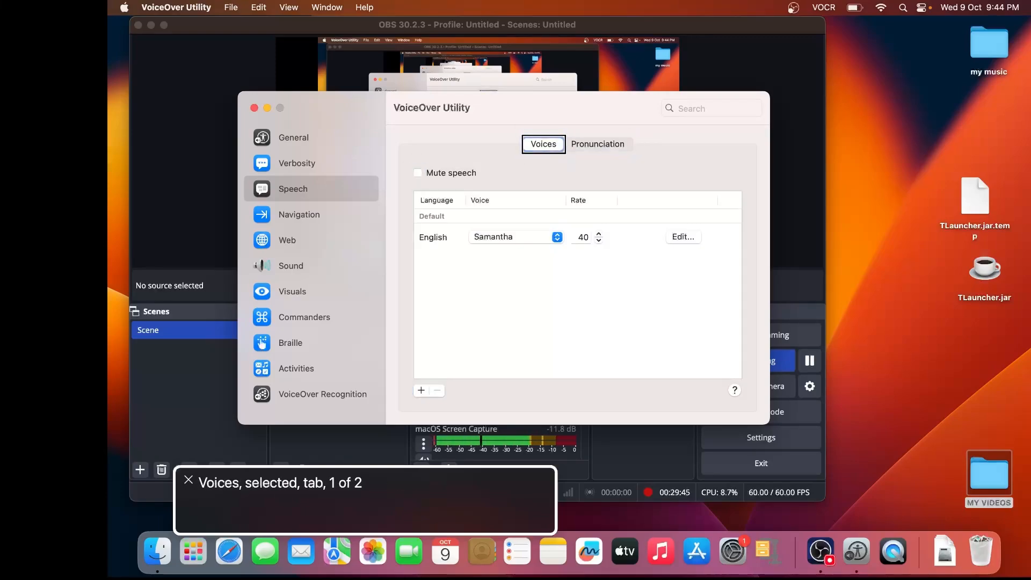
{"action": "key", "text": "ctrl+alt+Right"}
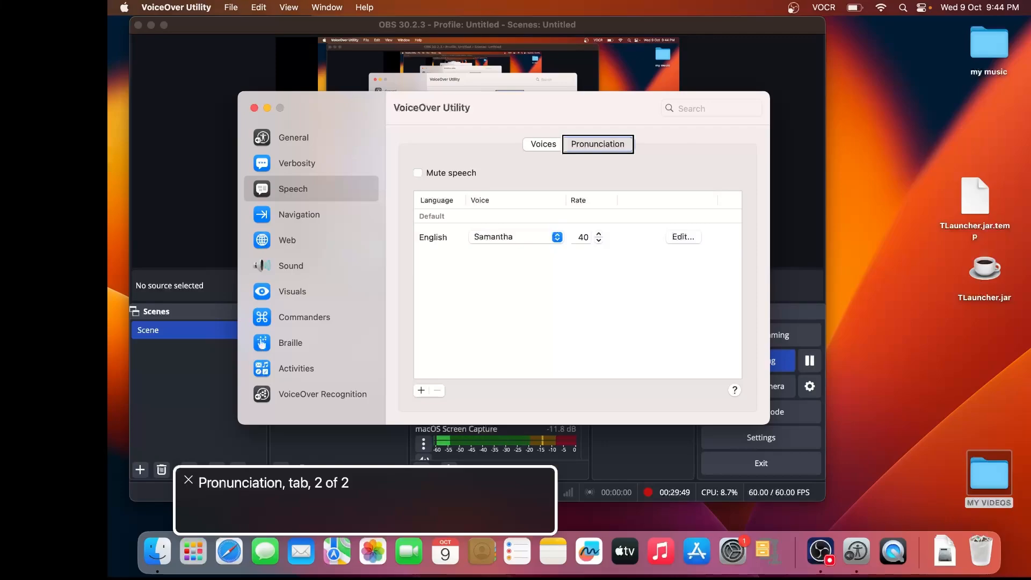
{"action": "key", "text": "ctrl+alt+space"}
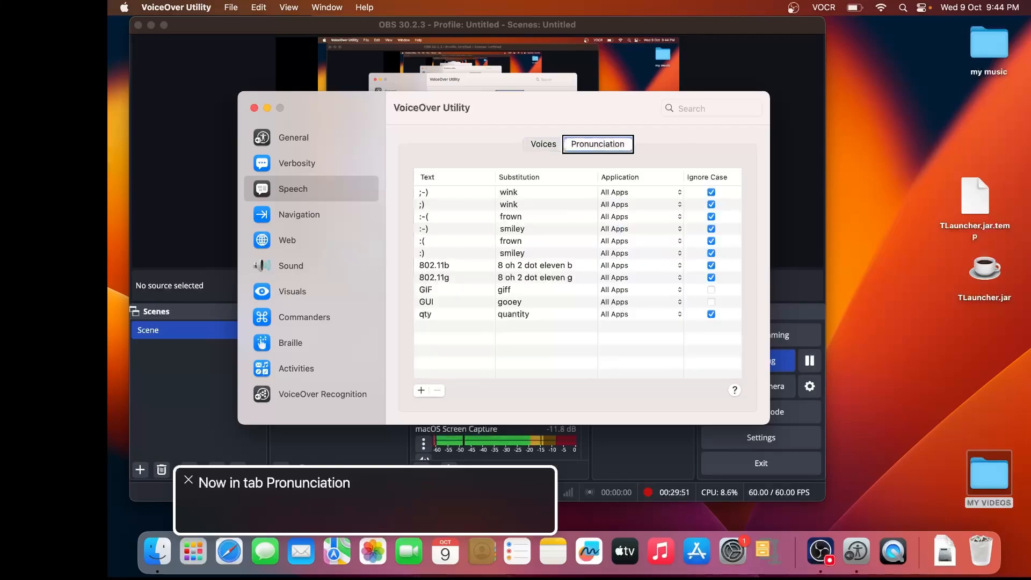
Examine the first two entries of the pronunciations table and the add, remove and Help controls beneath it.
{"action": "key", "text": "ctrl+alt+Right"}
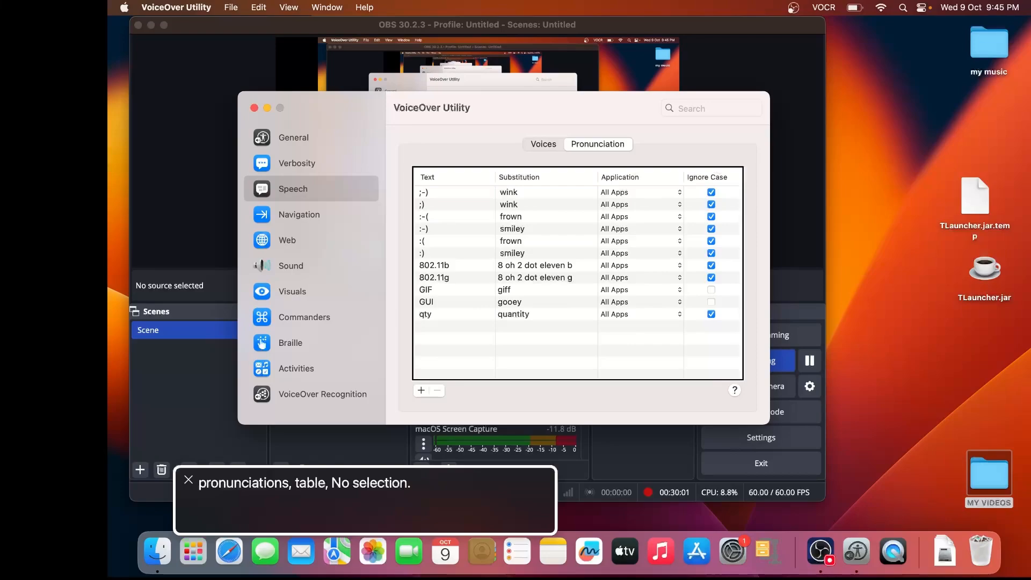
{"action": "key", "text": "ctrl+alt+shift+Down"}
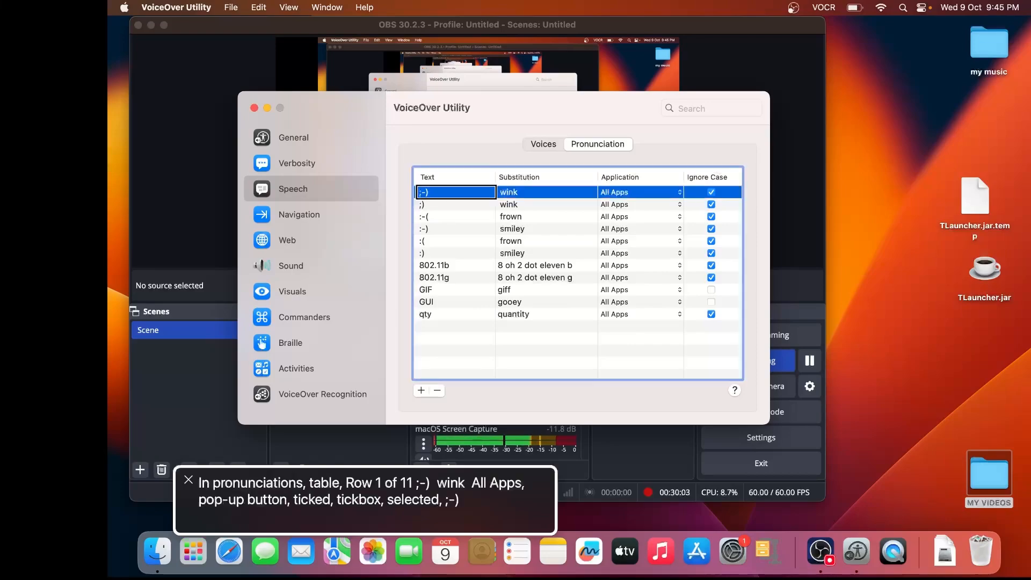
{"action": "key", "text": "Down"}
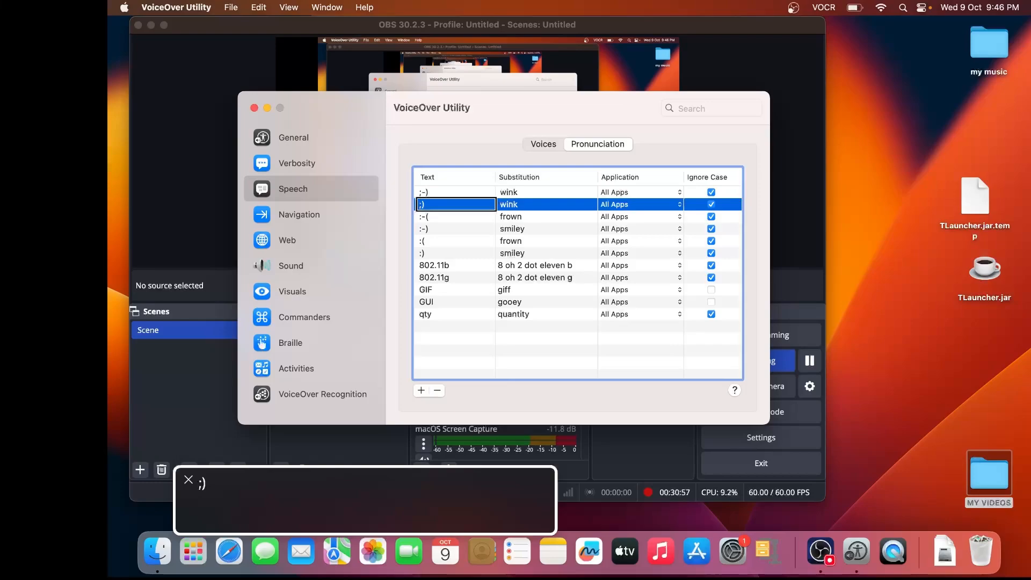
{"action": "key", "text": "ctrl+alt+shift+Up"}
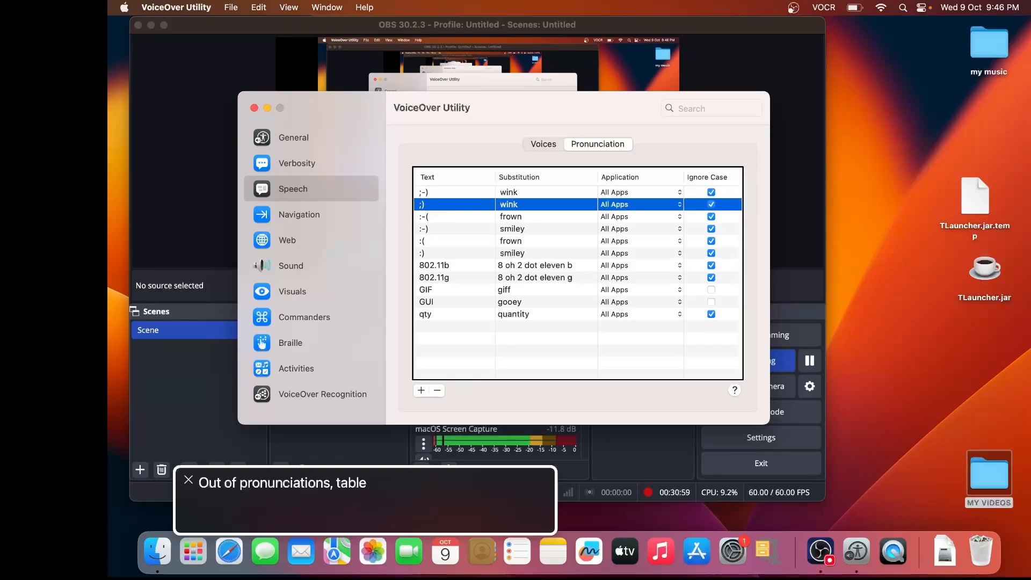
{"action": "key", "text": "ctrl+alt+Right"}
{"action": "key", "text": "ctrl+alt+Right"}
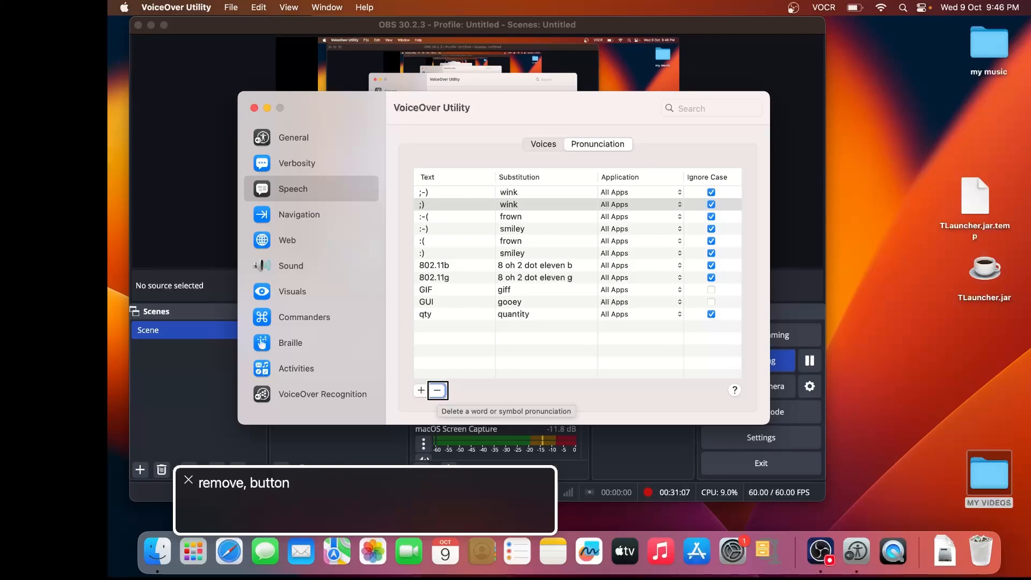
{"action": "key", "text": "ctrl+alt+Right"}
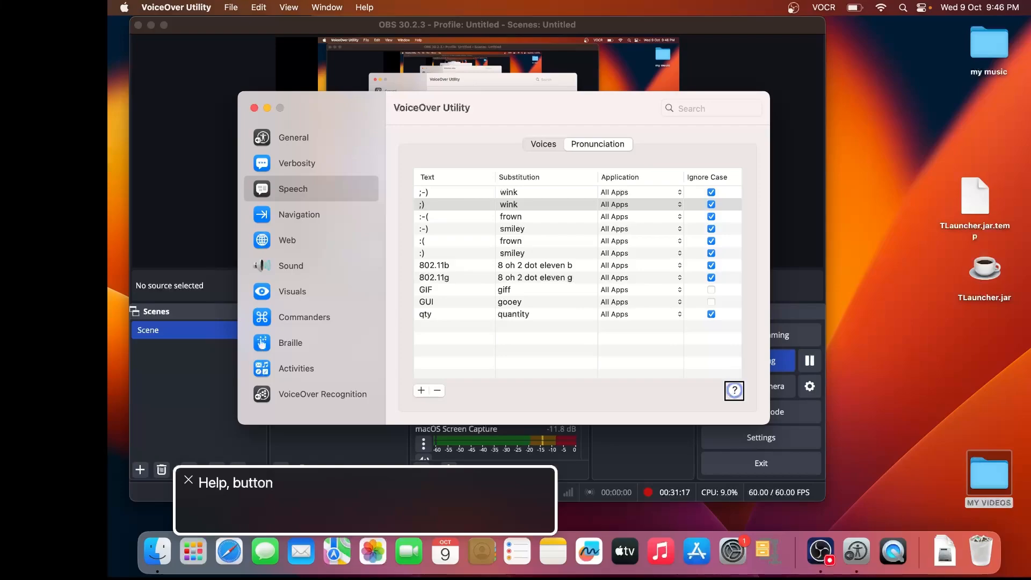
Return from the Pronunciation settings to the utility categories and open the Navigation category.
{"action": "key", "text": "ctrl+alt+Left"}
{"action": "key", "text": "ctrl+alt+Left"}
{"action": "key", "text": "ctrl+alt+Left"}
{"action": "key", "text": "ctrl+alt+Left"}
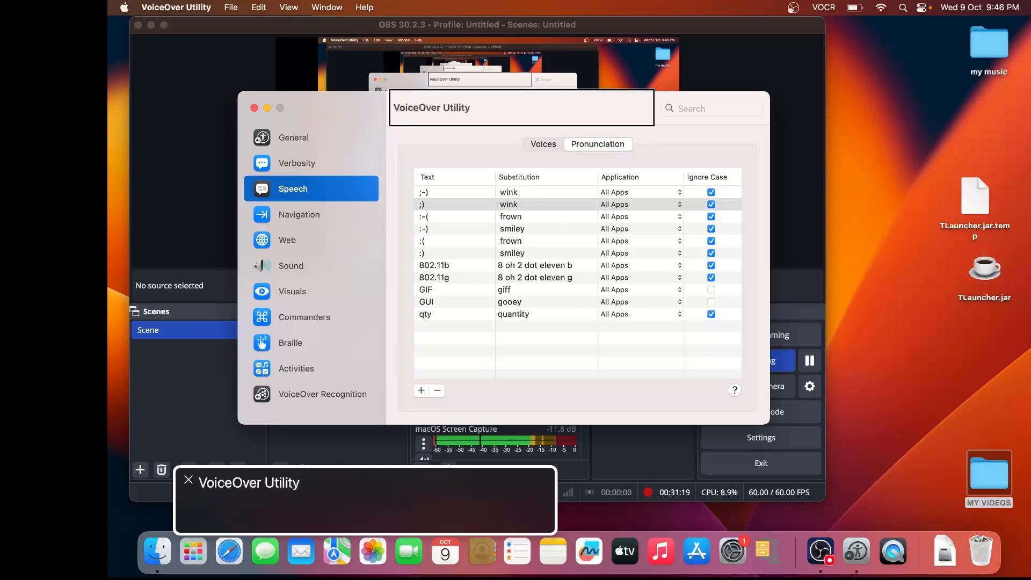
{"action": "key", "text": "ctrl+alt+Left"}
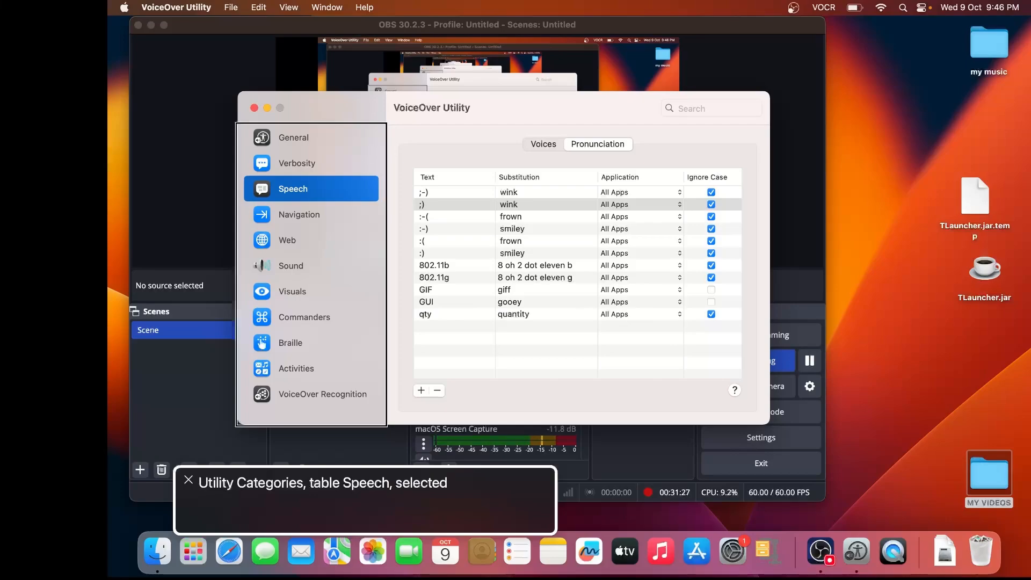
{"action": "key", "text": "Down"}
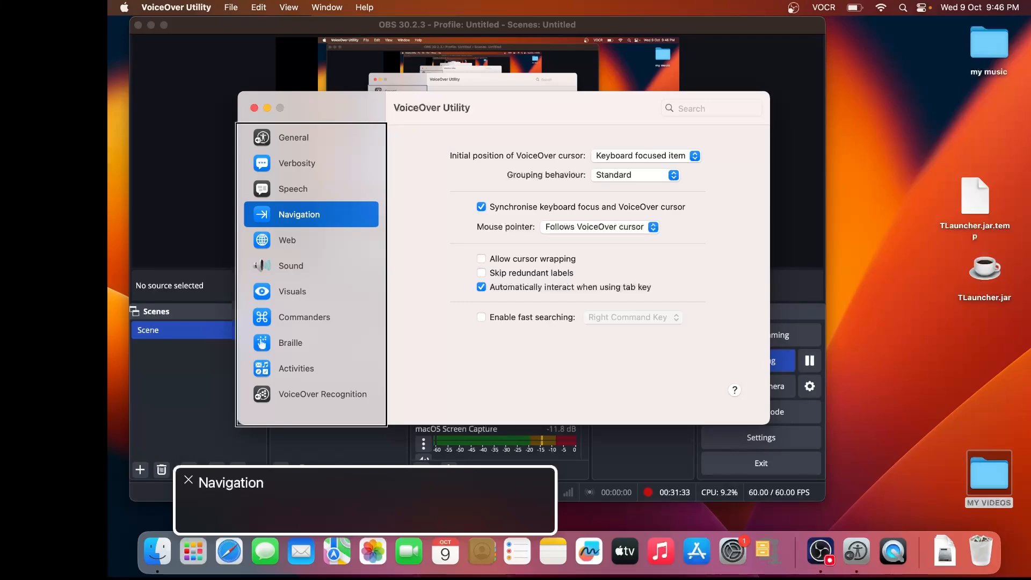
Examine the Navigation settings from Initial position of VoiceOver cursor through Grouping behaviour to Synchronise keyboard focus and VoiceOver cursor.
{"action": "key", "text": "ctrl+alt+Right"}
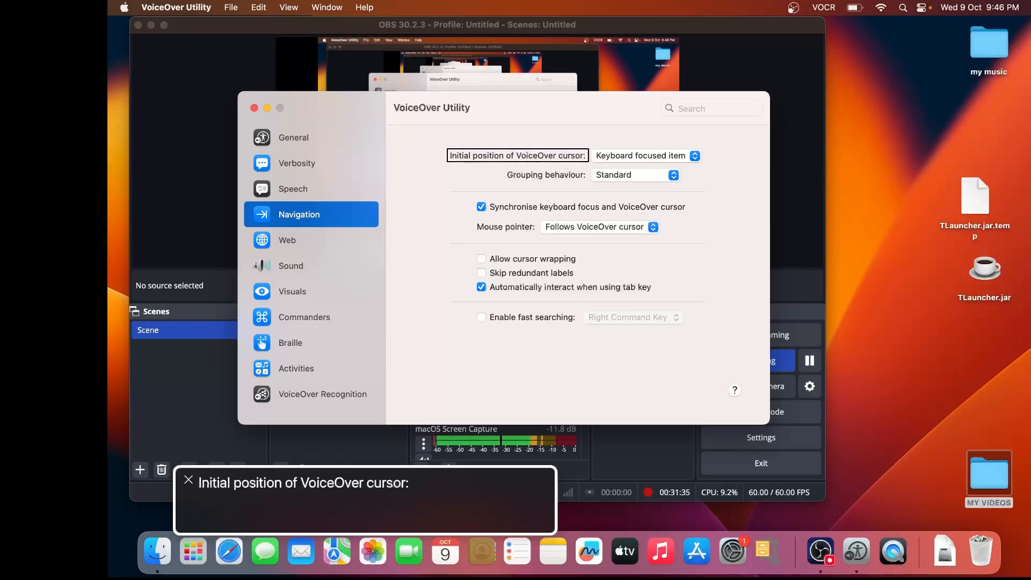
{"action": "key", "text": "ctrl+alt+Right"}
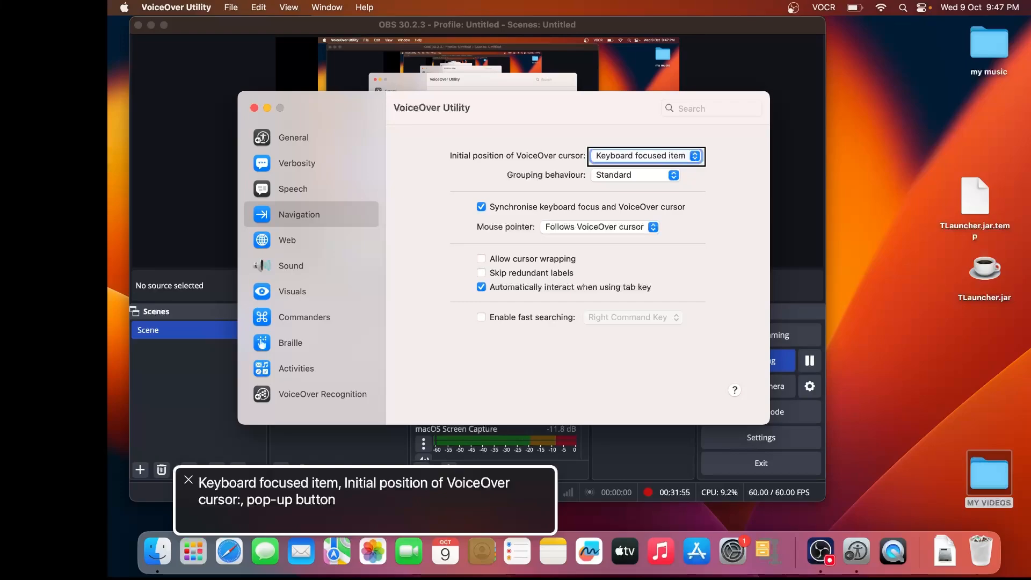
{"action": "key", "text": "ctrl+alt+Left"}
{"action": "key", "text": "ctrl+alt+Right"}
{"action": "key", "text": "ctrl+alt+Right"}
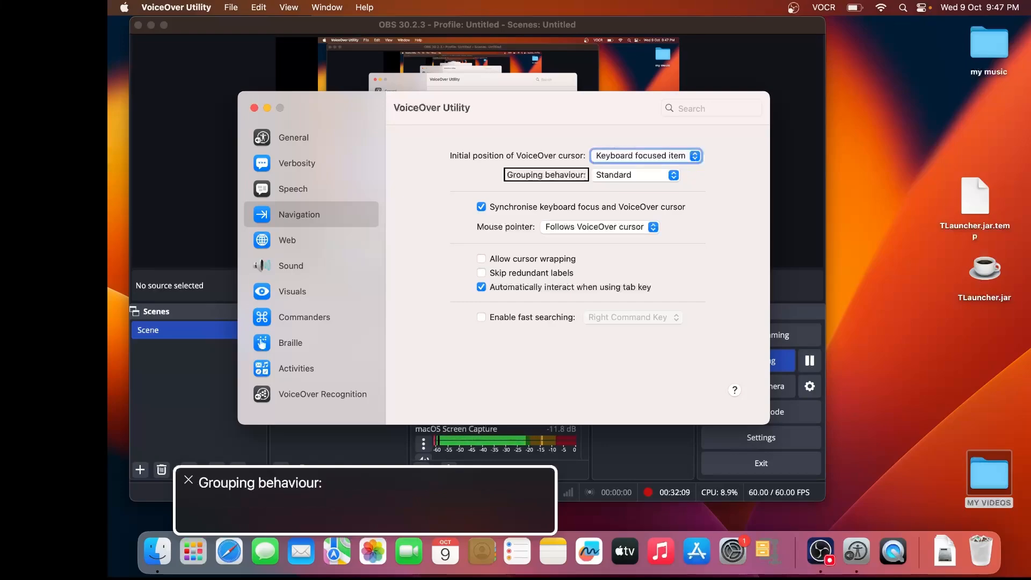
{"action": "key", "text": "ctrl+alt+Right"}
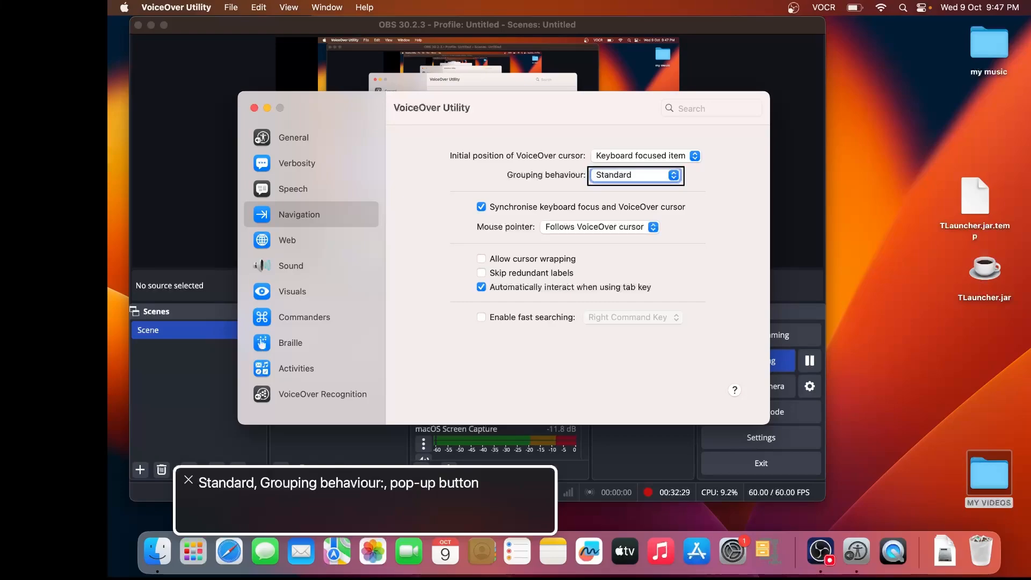
{"action": "key", "text": "ctrl+alt+Right"}
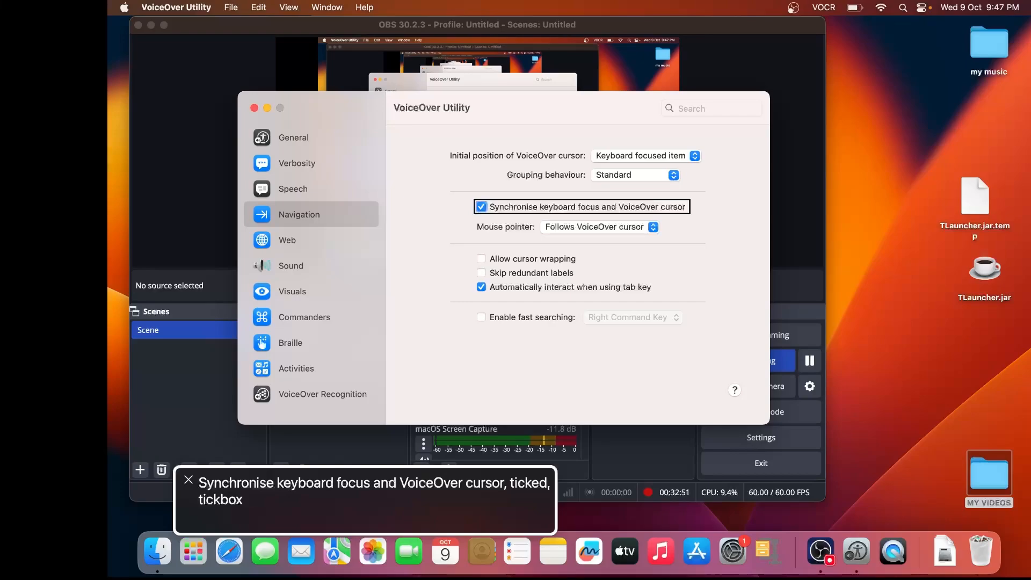
Review the mouse pointer options in the Navigation settings and choose Follows VoiceOver cursor.
{"action": "key", "text": "ctrl+alt+Right"}
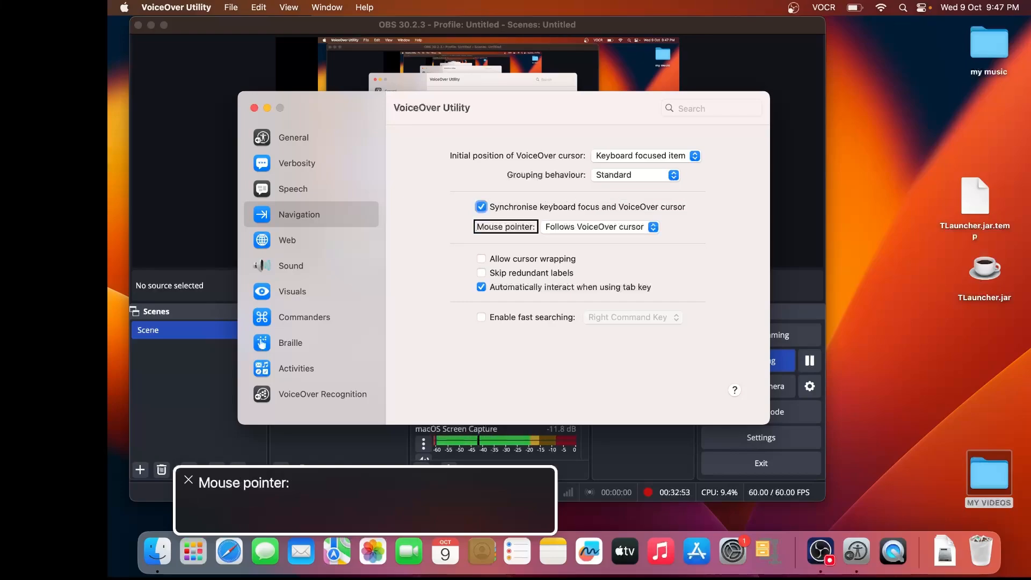
{"action": "key", "text": "ctrl+alt+Right"}
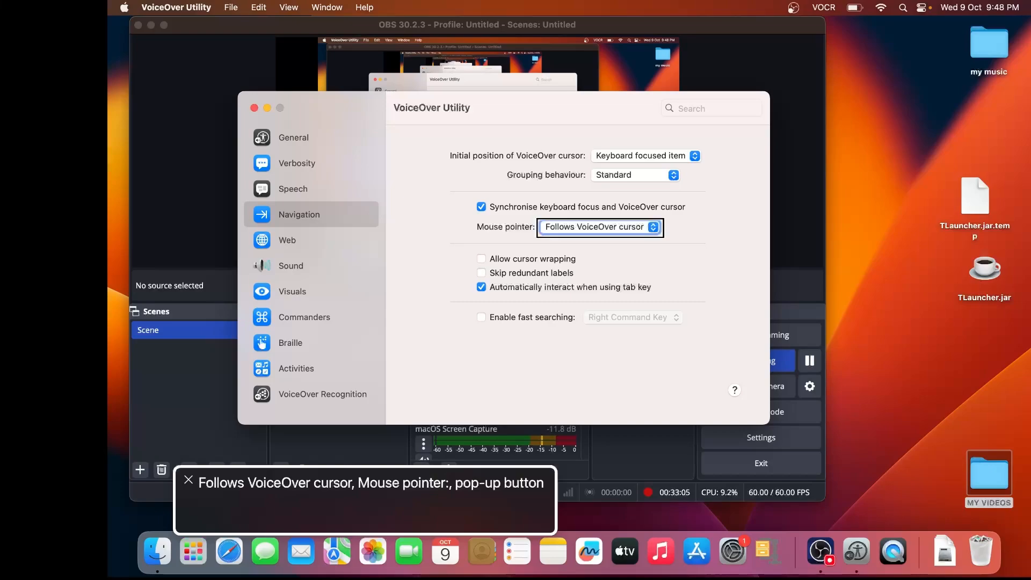
{"action": "key", "text": "ctrl+alt+space"}
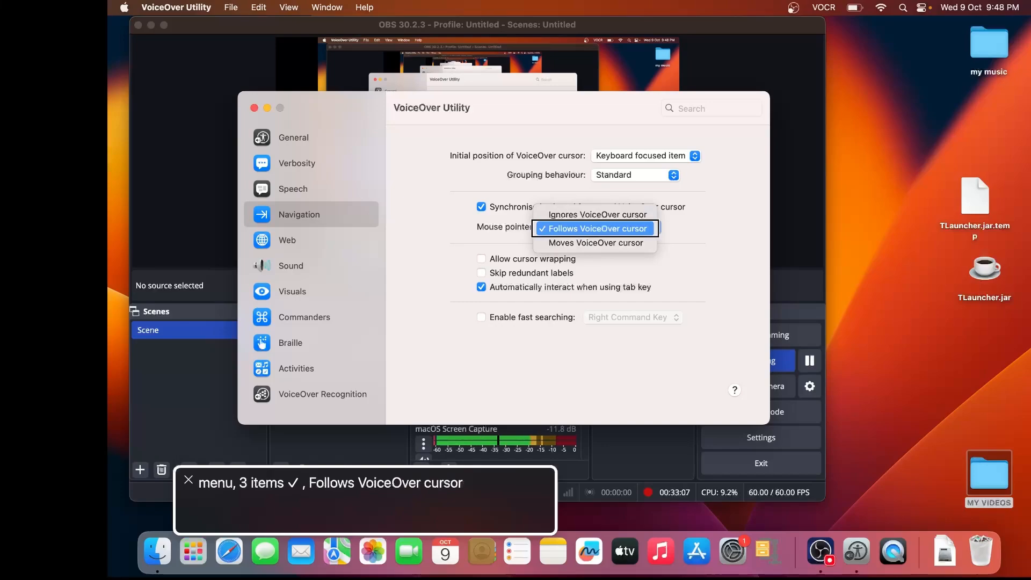
{"action": "key", "text": "Down"}
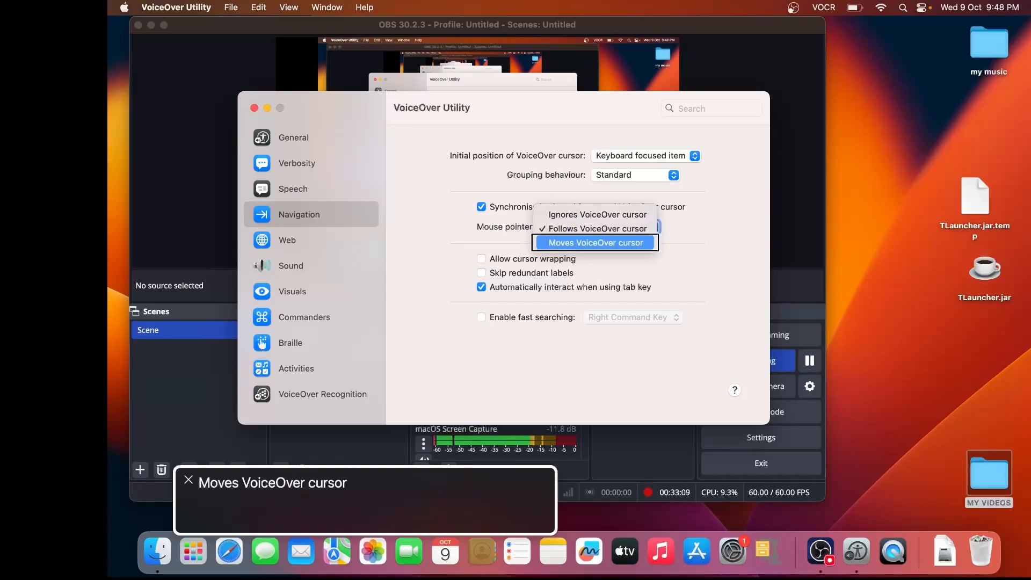
{"action": "key", "text": "Down"}
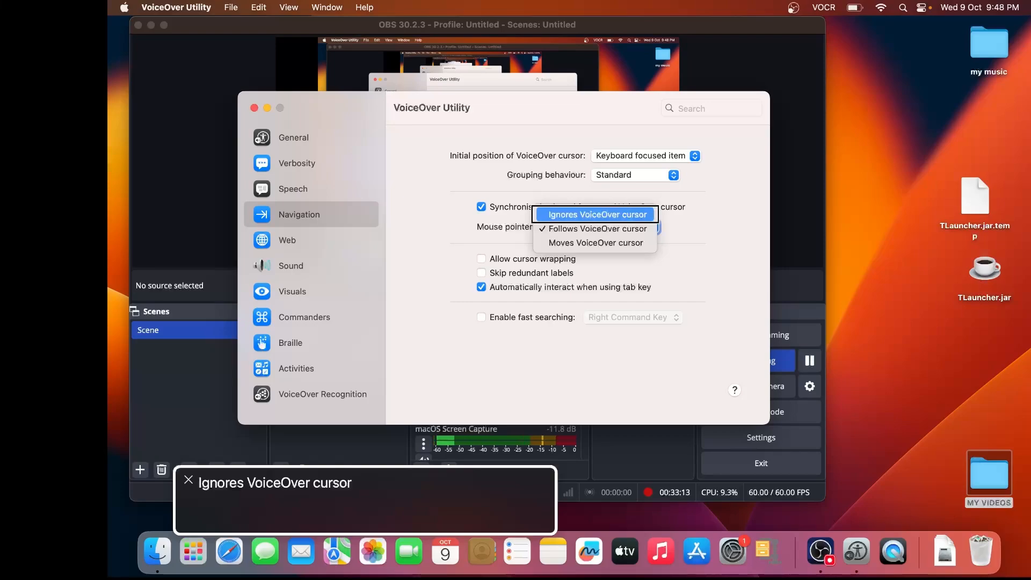
{"action": "key", "text": "Down"}
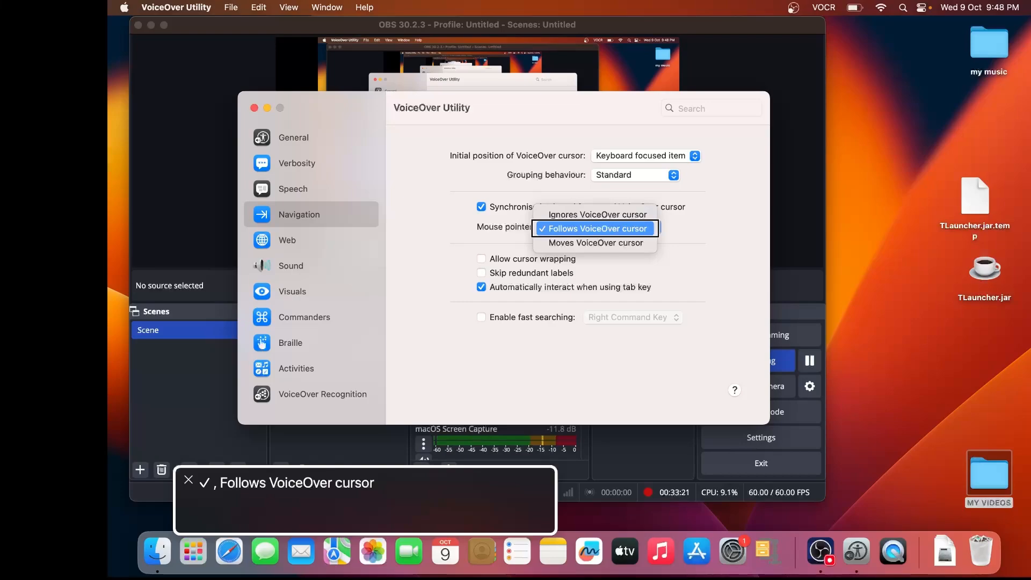
{"action": "key", "text": "Return"}
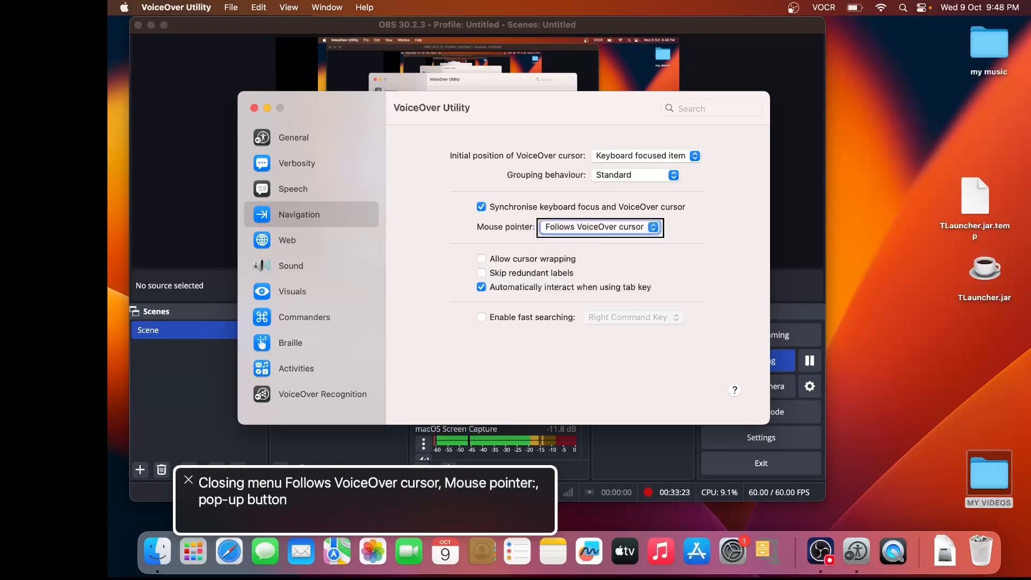
Examine the remaining Navigation settings for cursor wrapping, redundant labels, automatic interaction with the tab key and fast searching.
{"action": "key", "text": "Tab"}
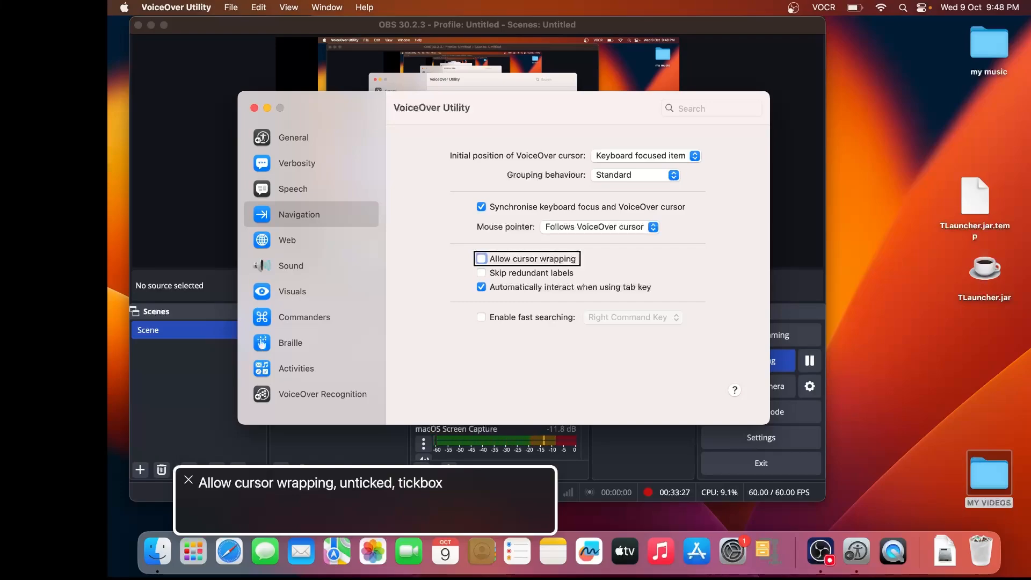
{"action": "key", "text": "Tab"}
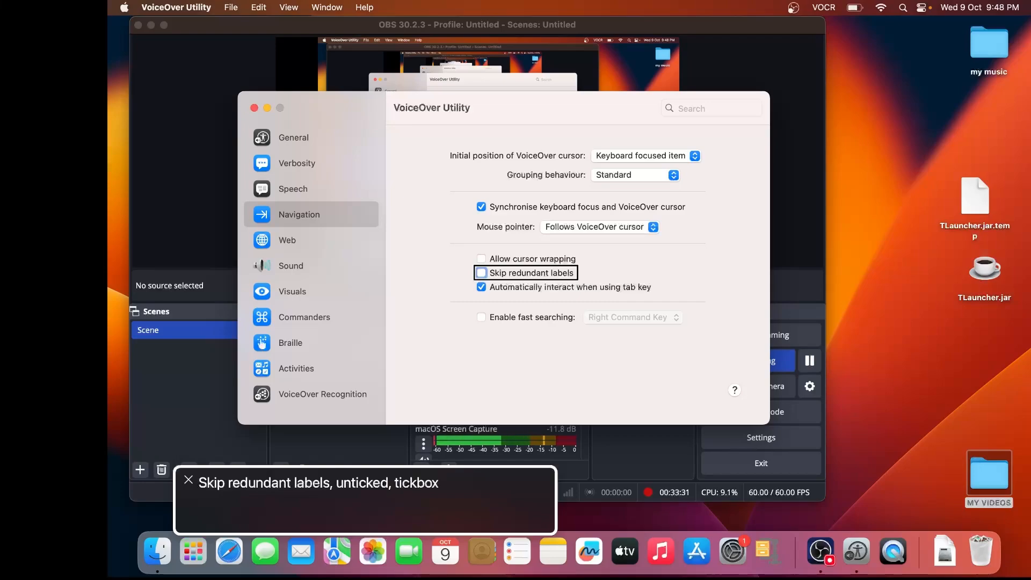
{"action": "key", "text": "Tab"}
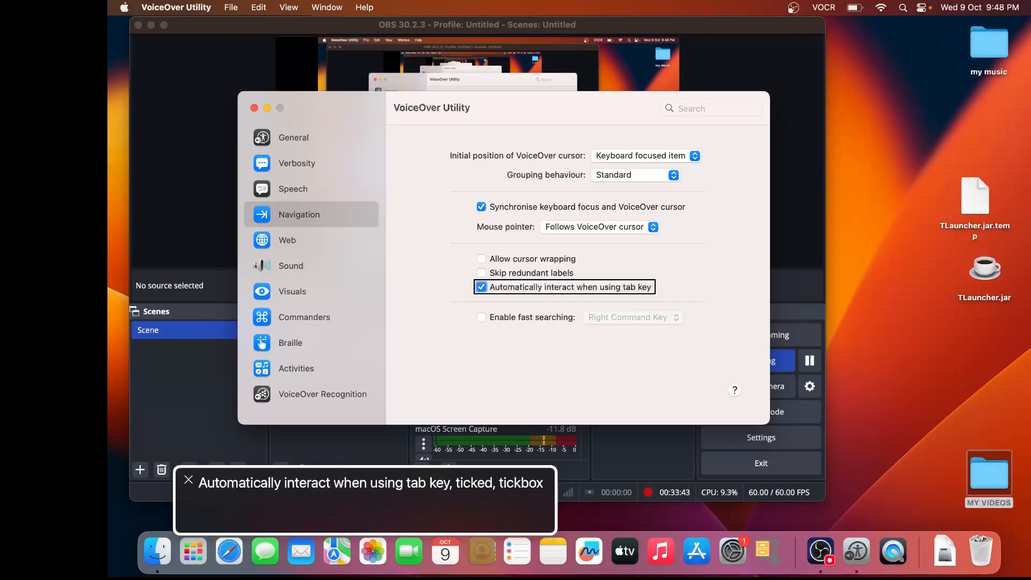
{"action": "key", "text": "ctrl+alt+Right"}
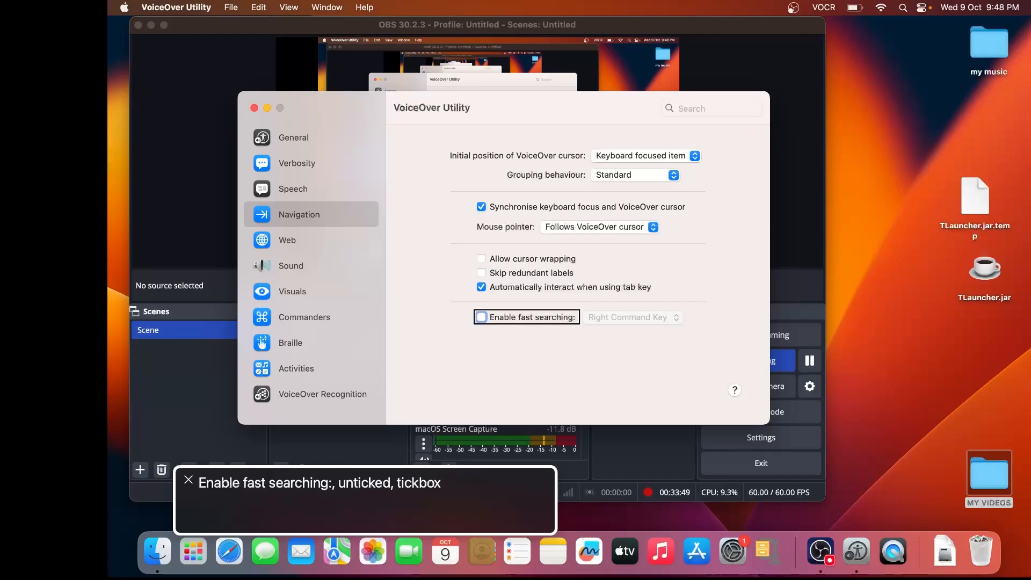
{"action": "key", "text": "ctrl+alt+Right"}
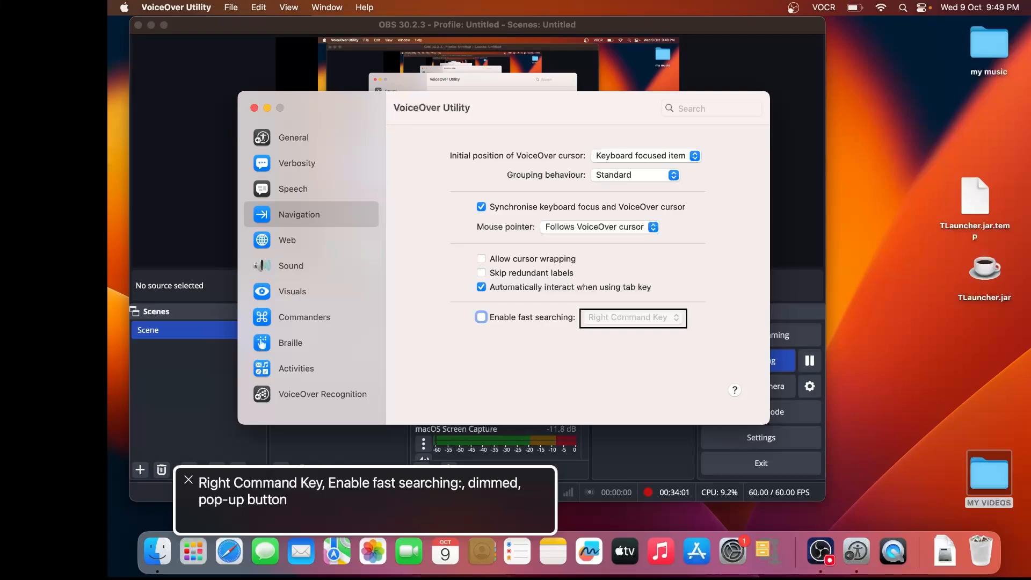
{"action": "key", "text": "ctrl+alt+Right"}
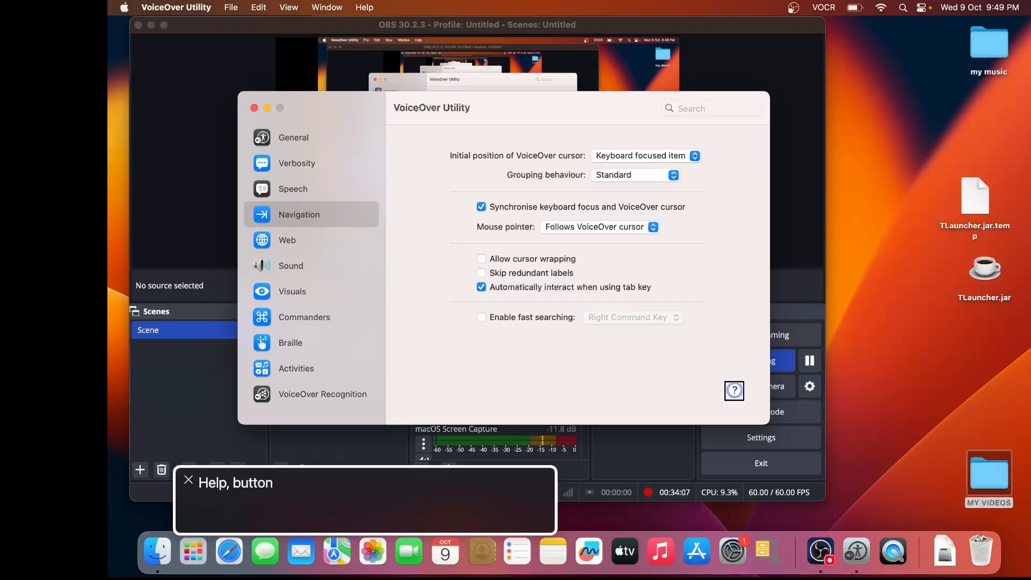
Return to the utility categories and open the Web settings.
{"action": "key", "text": "ctrl+alt+Left"}
{"action": "key", "text": "ctrl+alt+Left"}
{"action": "key", "text": "ctrl+alt+Left"}
{"action": "key", "text": "ctrl+alt+Left"}
{"action": "key", "text": "ctrl+alt+Left"}
{"action": "key", "text": "ctrl+alt+Left"}
{"action": "key", "text": "ctrl+alt+Left"}
{"action": "key", "text": "ctrl+alt+Left"}
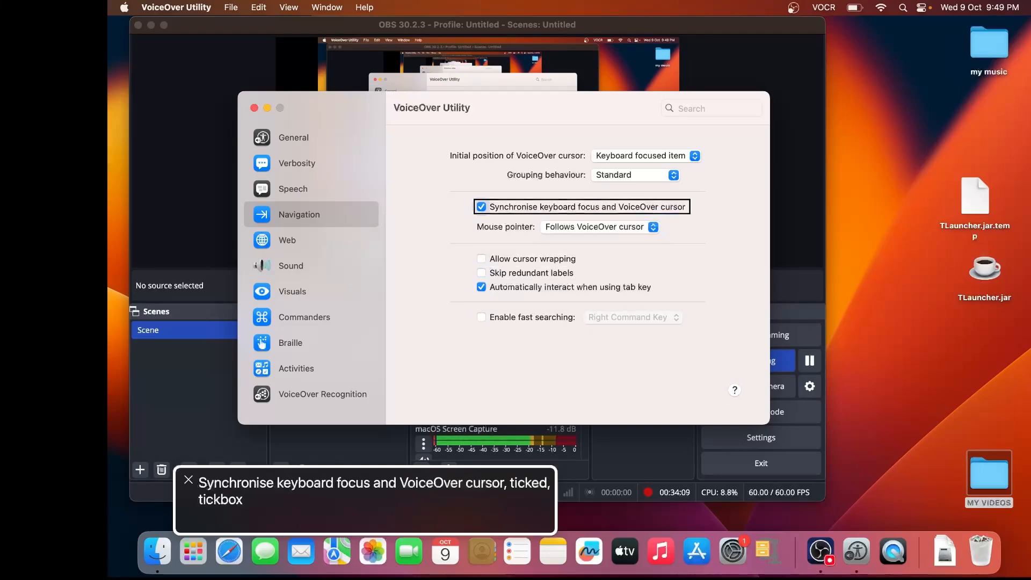
{"action": "key", "text": "ctrl+alt+Left"}
{"action": "key", "text": "ctrl+alt+Left"}
{"action": "key", "text": "ctrl+alt+Left"}
{"action": "key", "text": "ctrl+alt+Left"}
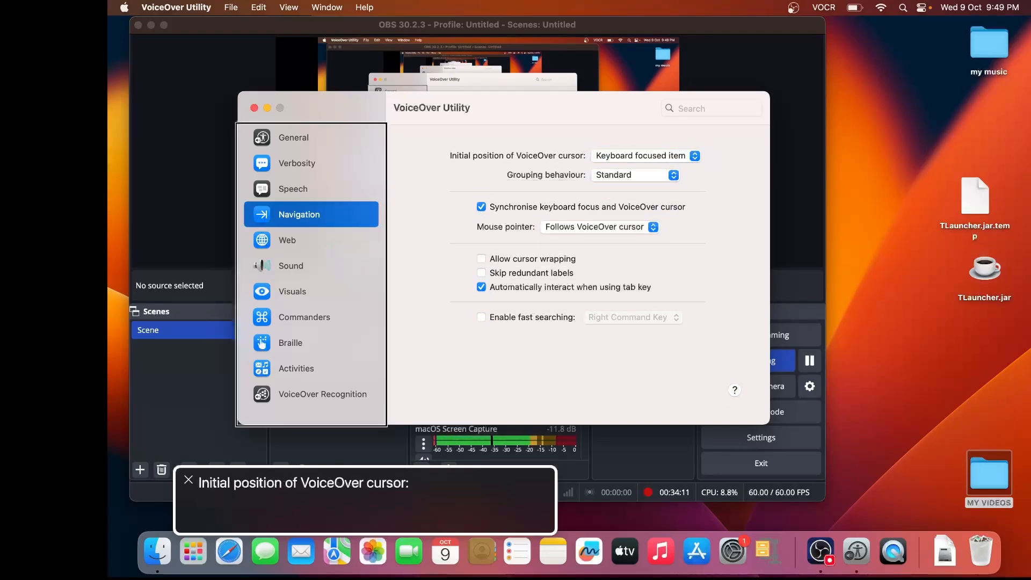
{"action": "key", "text": "ctrl+alt+Left"}
{"action": "key", "text": "ctrl+alt+Right"}
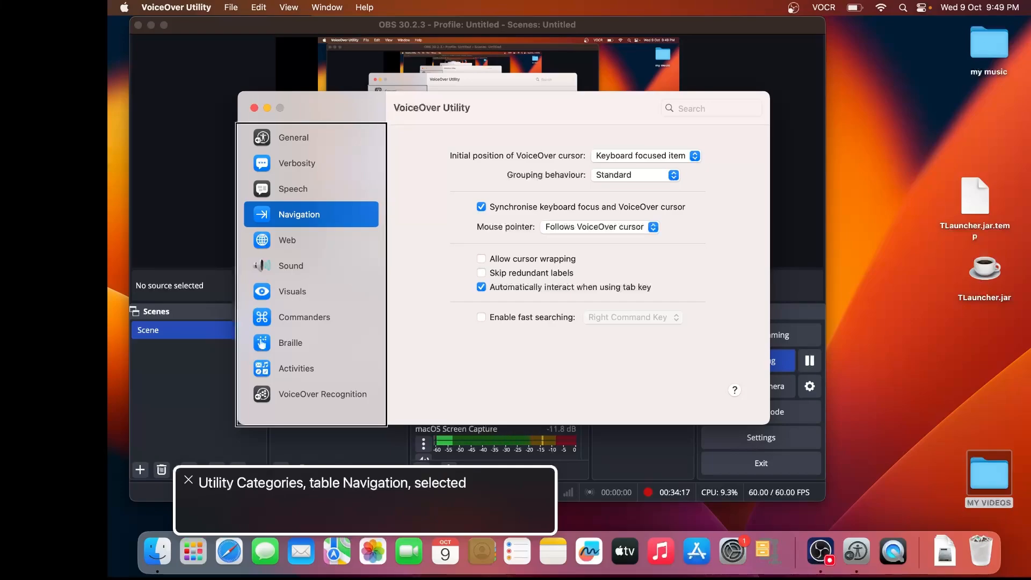
{"action": "key", "text": "Down"}
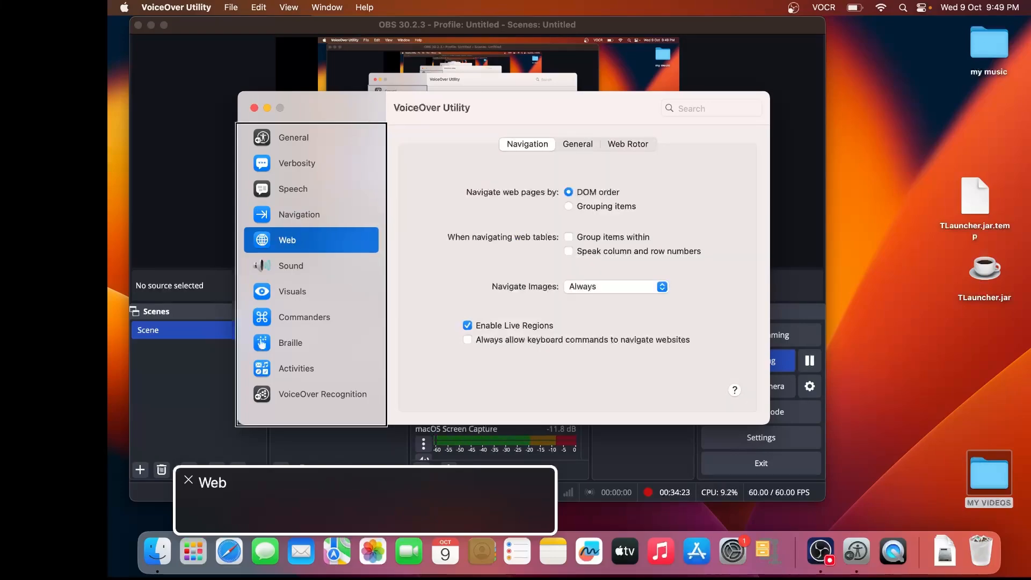
Examine the Web navigation settings for how web pages are navigated and how web tables are grouped and spoken.
{"action": "key", "text": "Tab"}
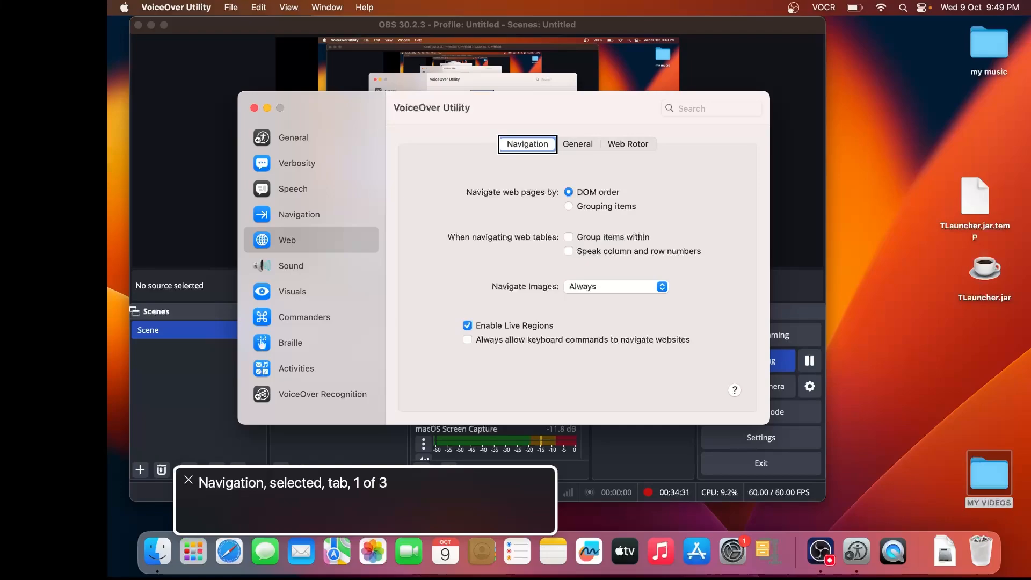
{"action": "key", "text": "ctrl+alt+Right"}
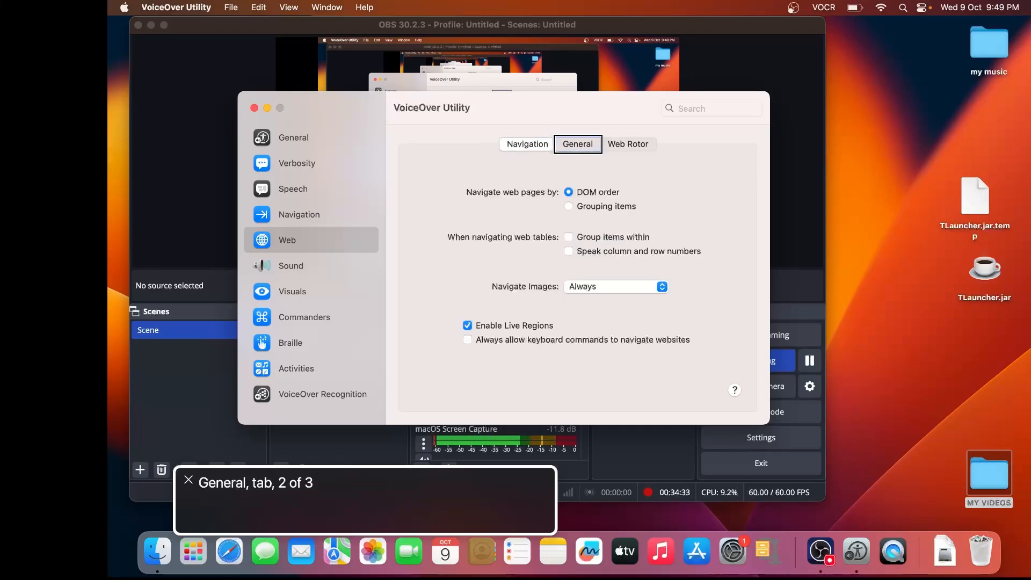
{"action": "key", "text": "ctrl+alt+Right"}
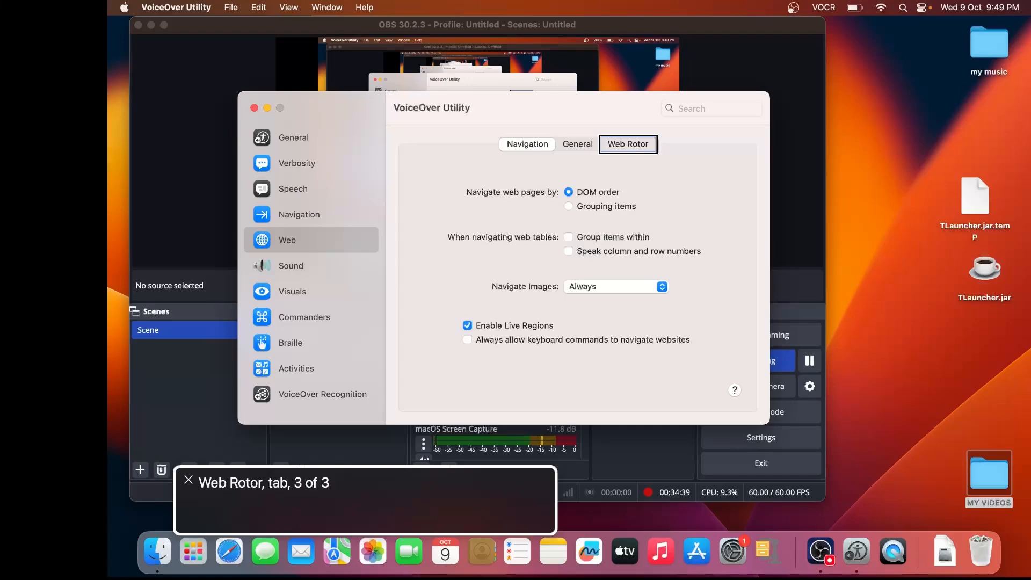
{"action": "key", "text": "ctrl+alt+Right"}
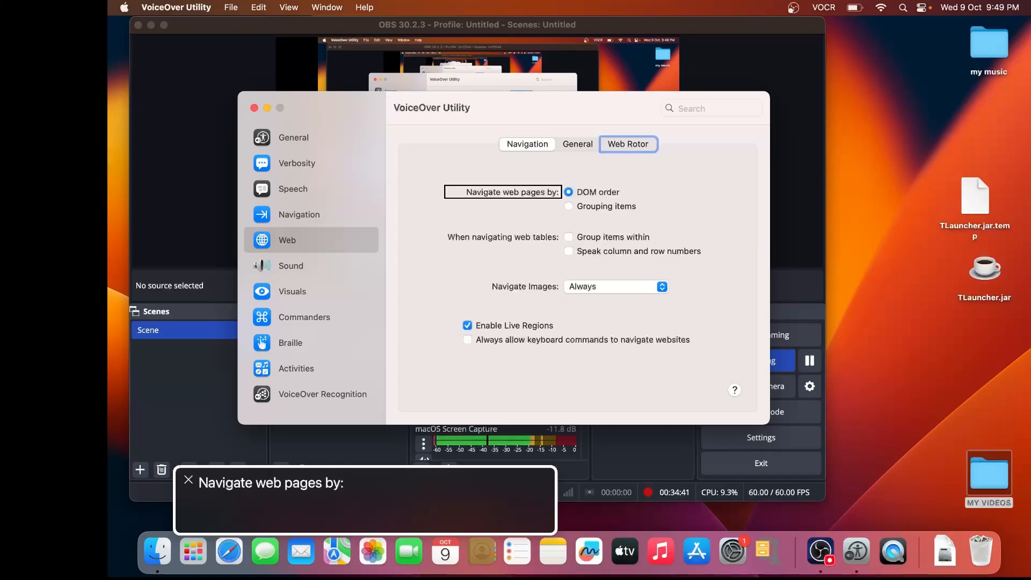
{"action": "key", "text": "ctrl+alt+Right"}
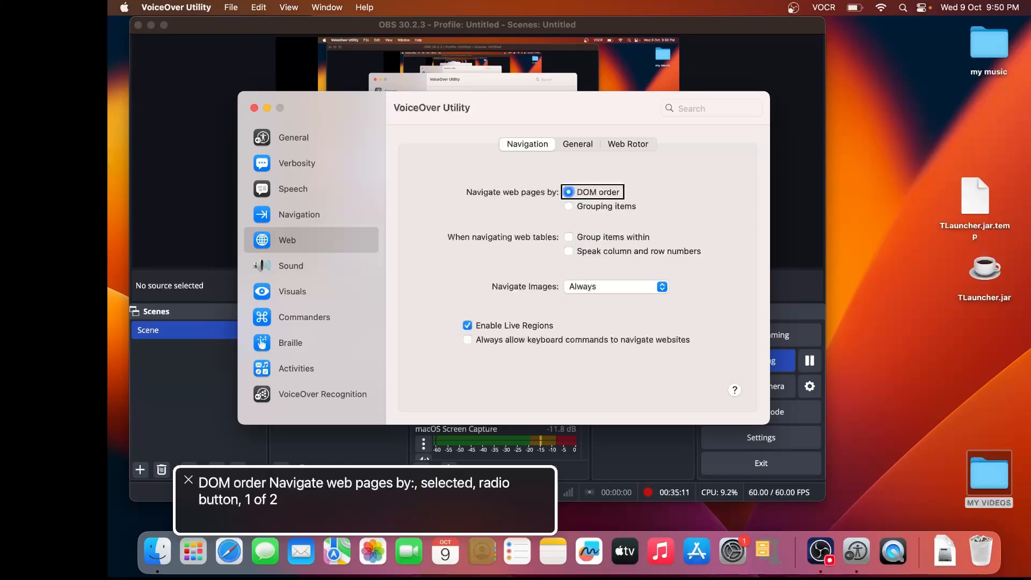
{"action": "key", "text": "ctrl+alt+Right"}
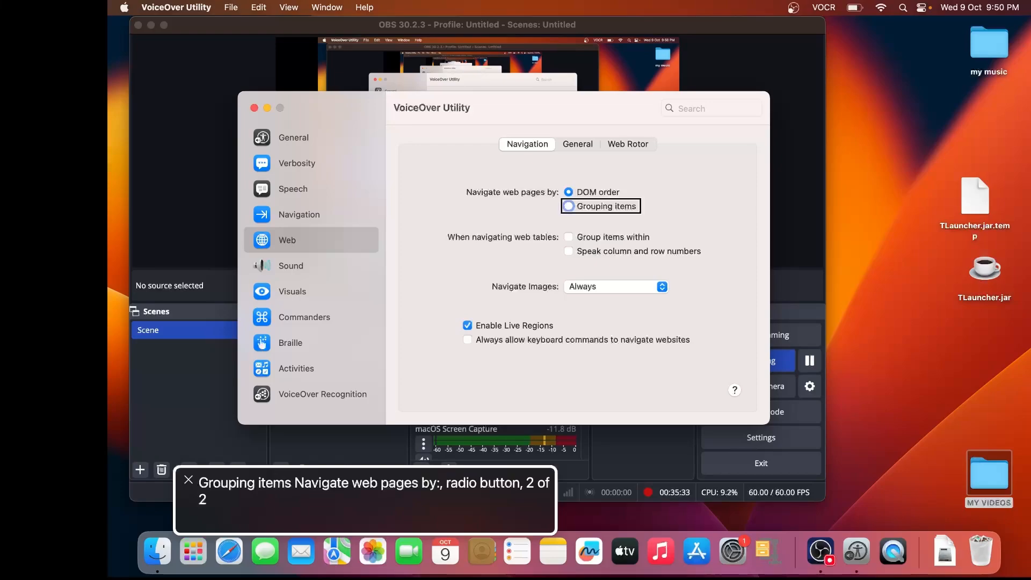
{"action": "key", "text": "ctrl+alt+Right"}
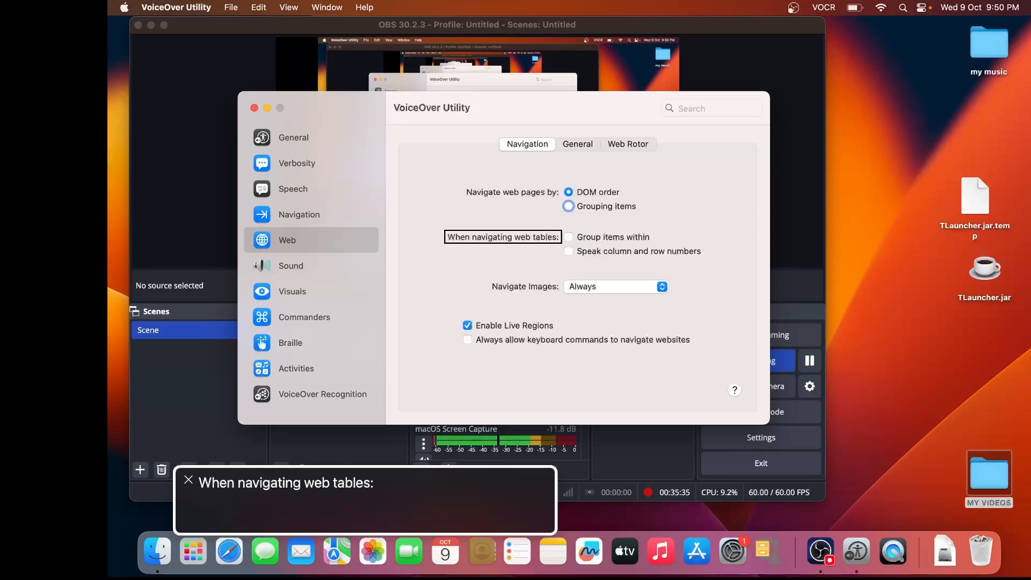
{"action": "key", "text": "ctrl+alt+Right"}
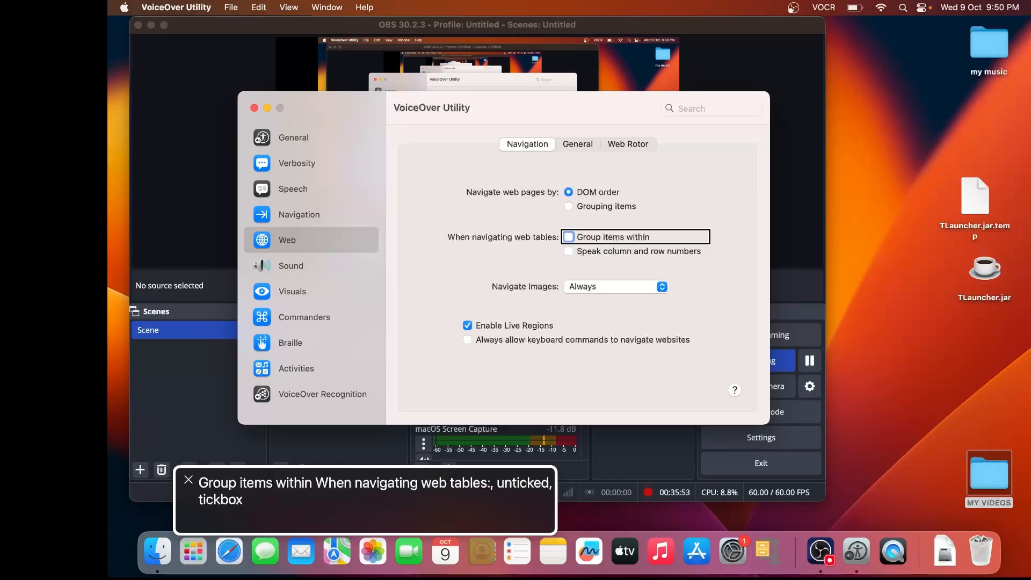
{"action": "key", "text": "ctrl+alt+Right"}
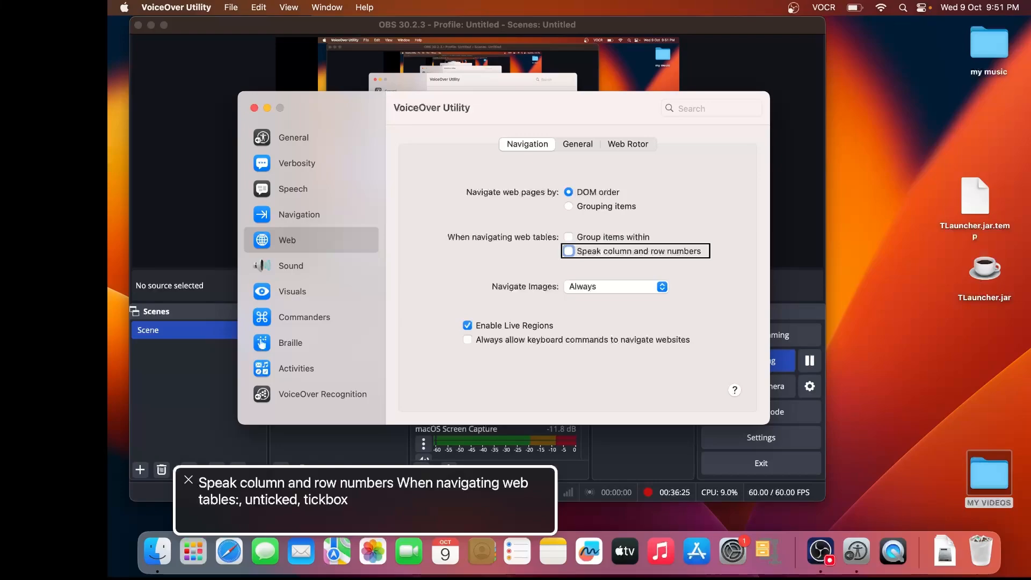
Examine the Web settings for navigating images, live regions and keyboard commands on websites.
{"action": "key", "text": "ctrl+alt+Right"}
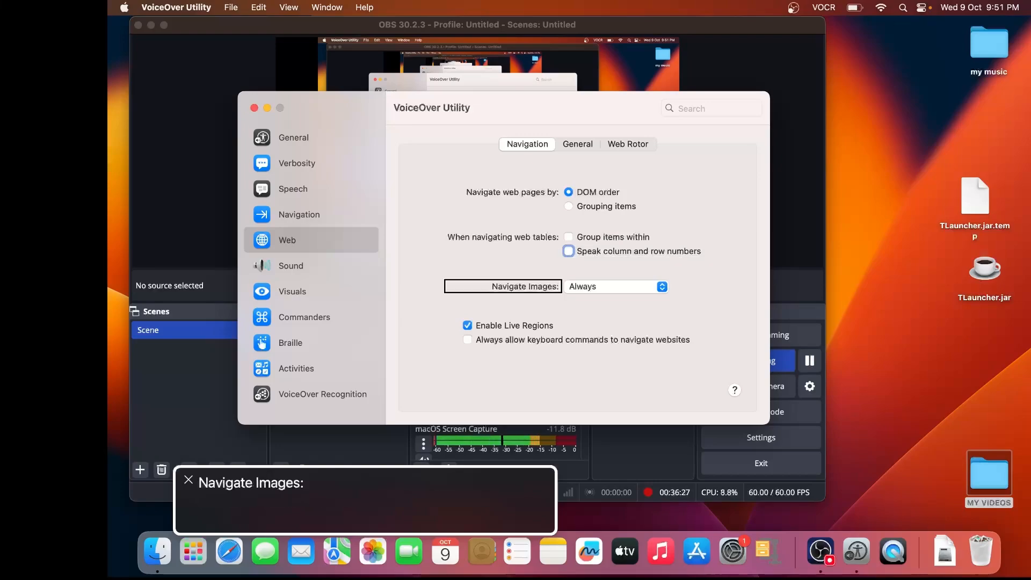
{"action": "key", "text": "ctrl+alt+Right"}
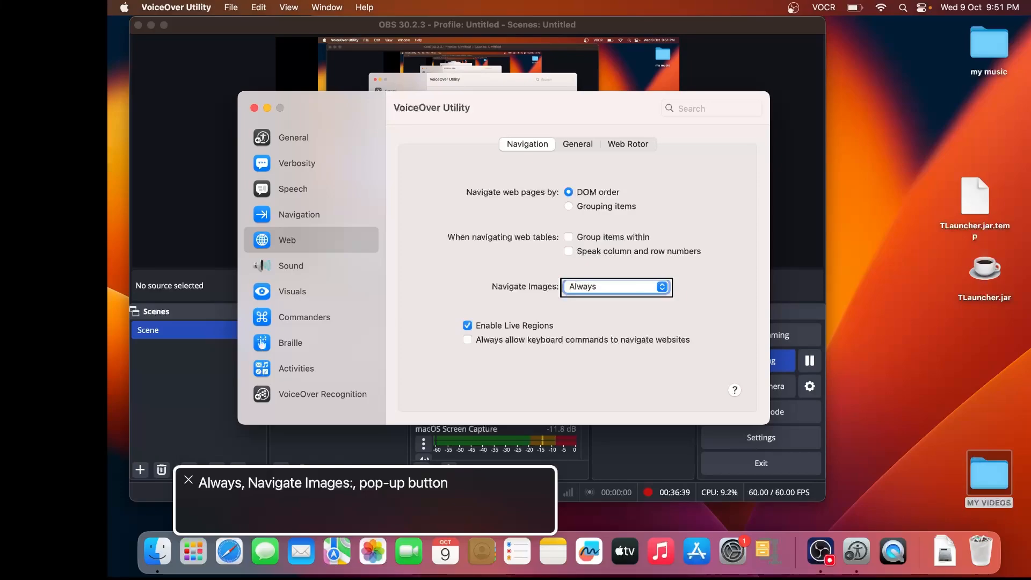
{"action": "key", "text": "ctrl+alt+Right"}
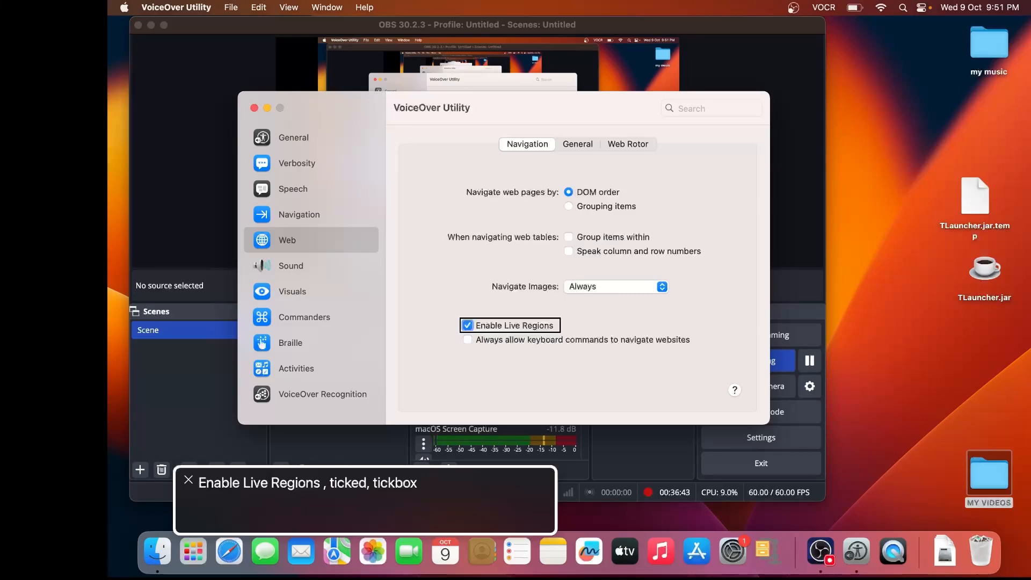
{"action": "key", "text": "ctrl+alt+Right"}
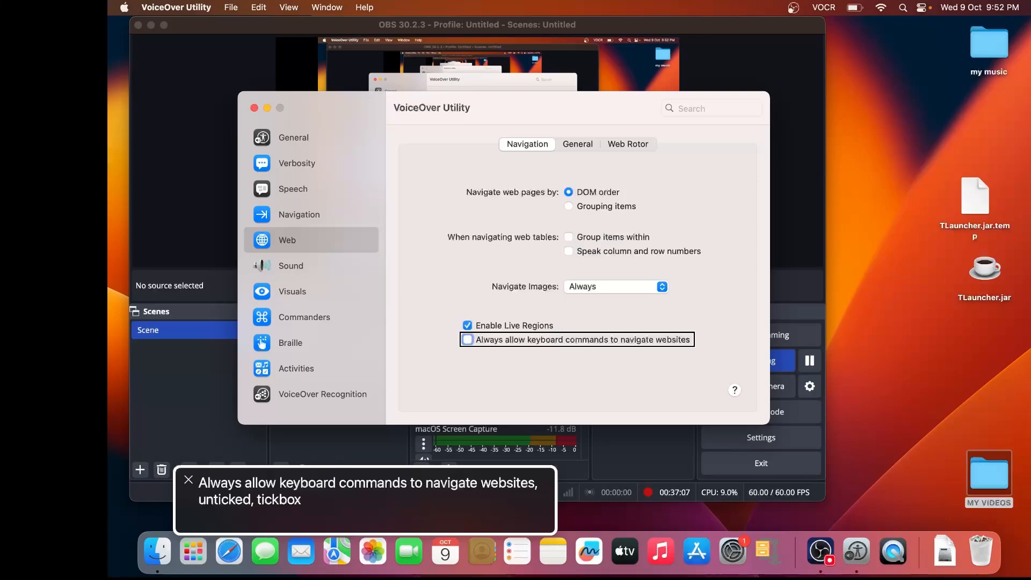
{"action": "key", "text": "ctrl+alt+Right"}
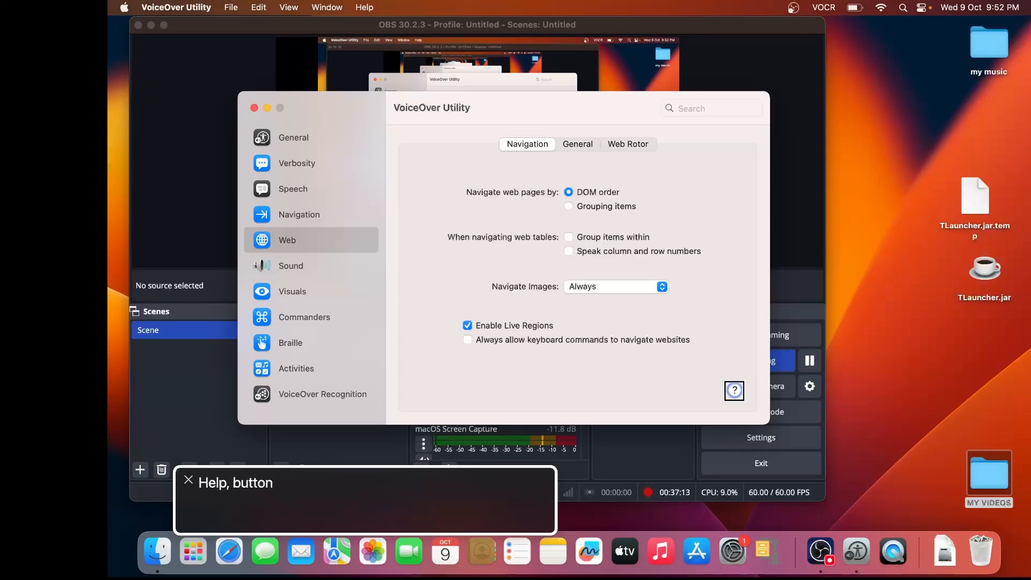
Go back to the start of the Web settings and show their General options.
{"action": "key", "text": "ctrl+alt+Left"}
{"action": "key", "text": "ctrl+alt+Left"}
{"action": "key", "text": "ctrl+alt+Left"}
{"action": "key", "text": "ctrl+alt+Left"}
{"action": "key", "text": "ctrl+alt+Left"}
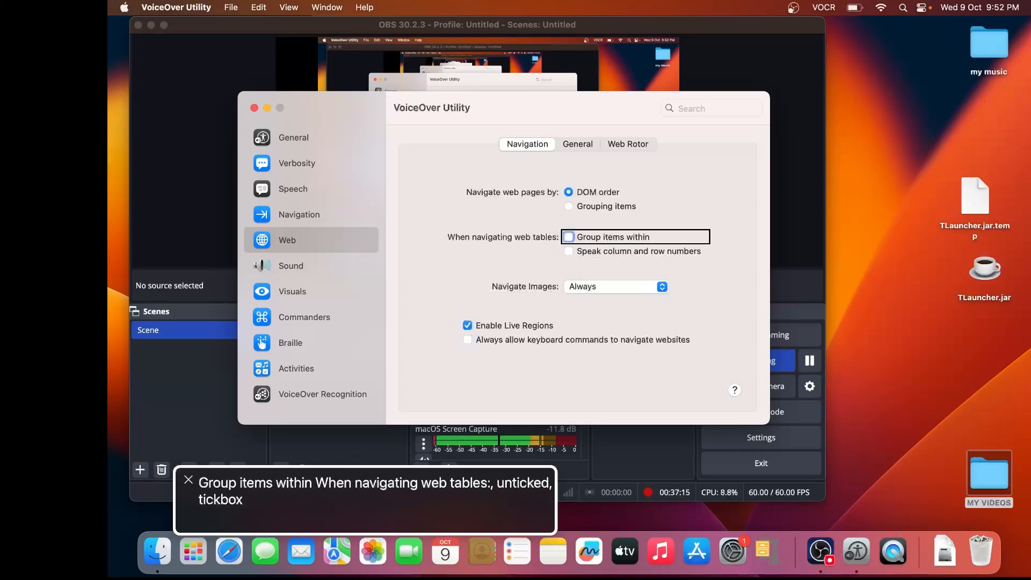
{"action": "key", "text": "ctrl+alt+Left"}
{"action": "key", "text": "ctrl+alt+Left"}
{"action": "key", "text": "ctrl+alt+Left"}
{"action": "key", "text": "ctrl+alt+Left"}
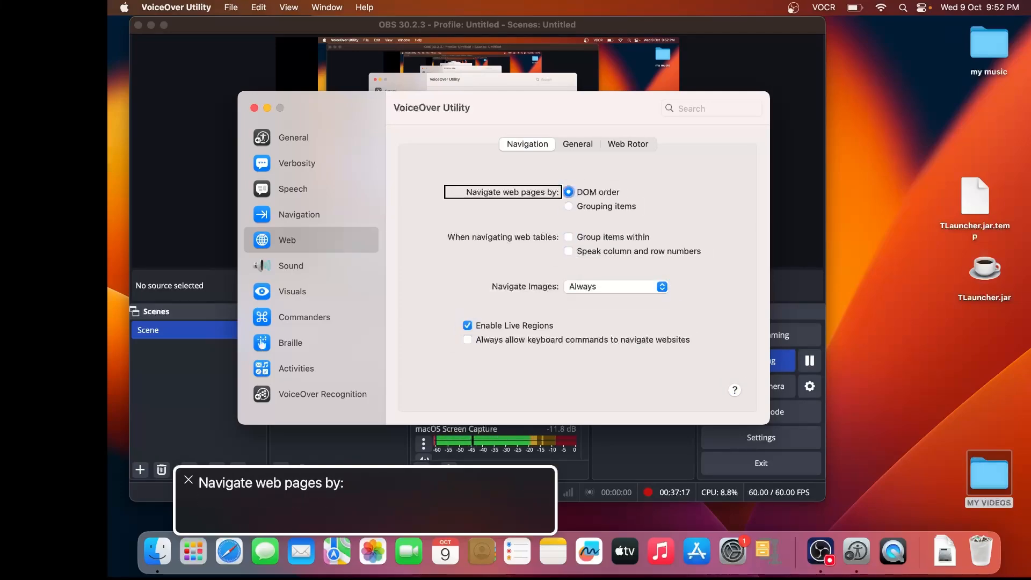
{"action": "key", "text": "ctrl+alt+Left"}
{"action": "key", "text": "ctrl+alt+Left"}
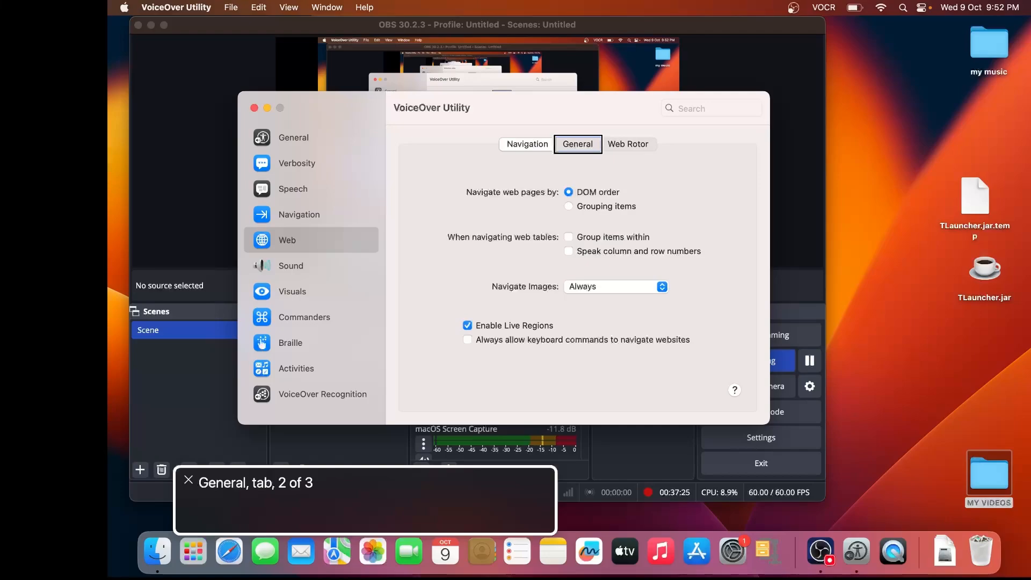
{"action": "key", "text": "ctrl+alt+space"}
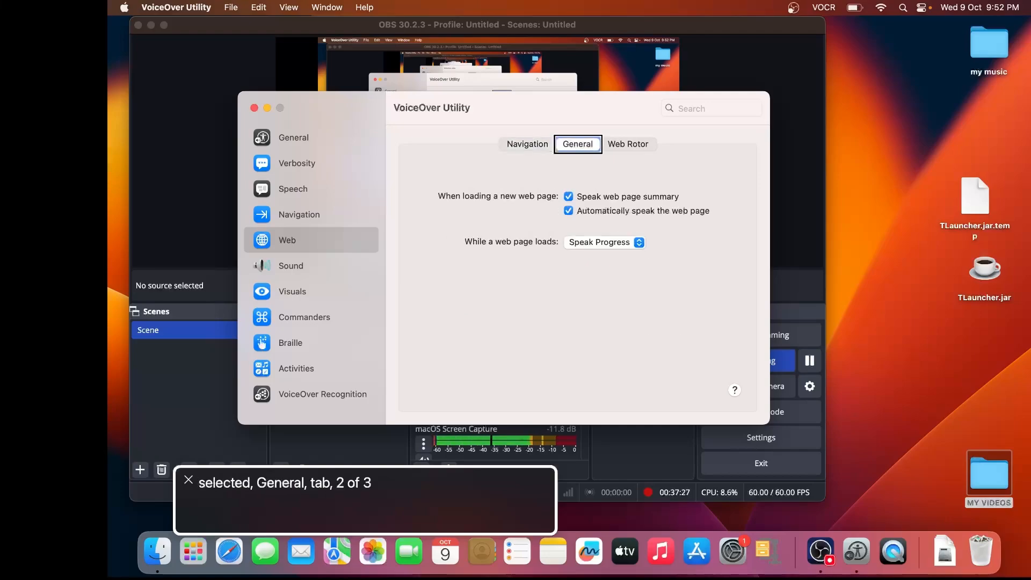
Examine the General Web options for what is spoken when a new web page is loaded and while a page loads.
{"action": "key", "text": "ctrl+alt+Right"}
{"action": "key", "text": "ctrl+alt+Right"}
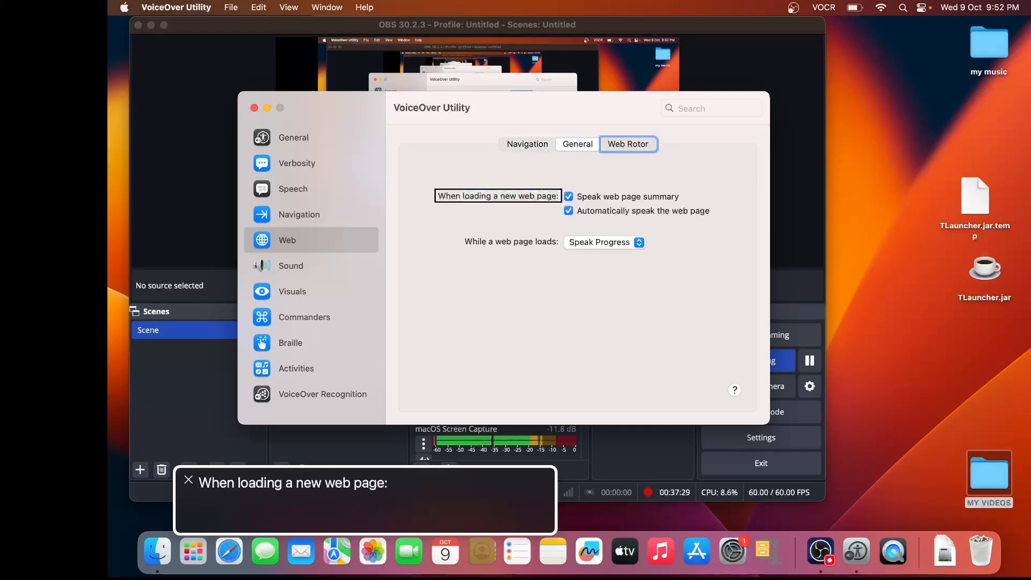
{"action": "key", "text": "ctrl+alt+Right"}
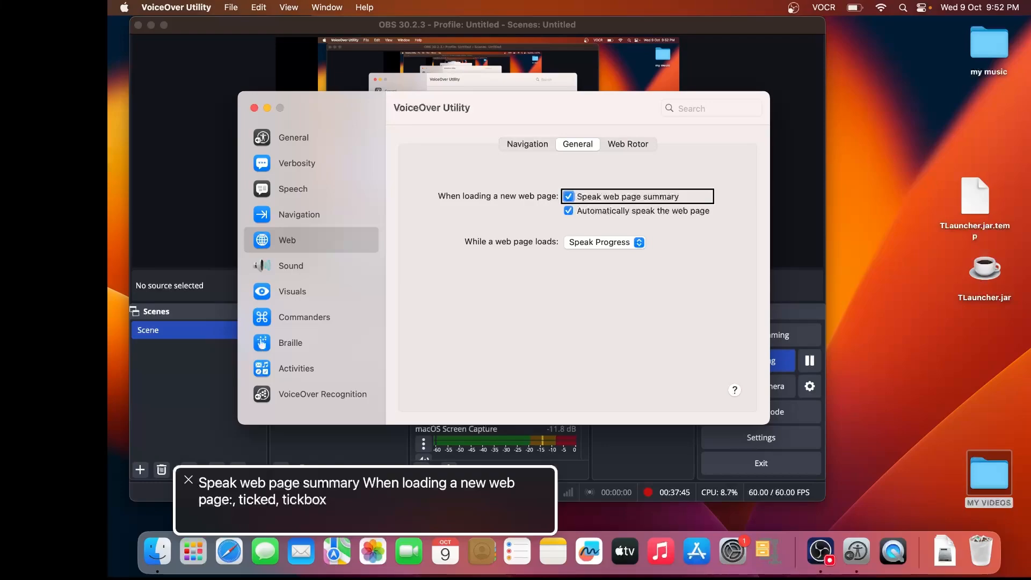
{"action": "key", "text": "ctrl+alt+Right"}
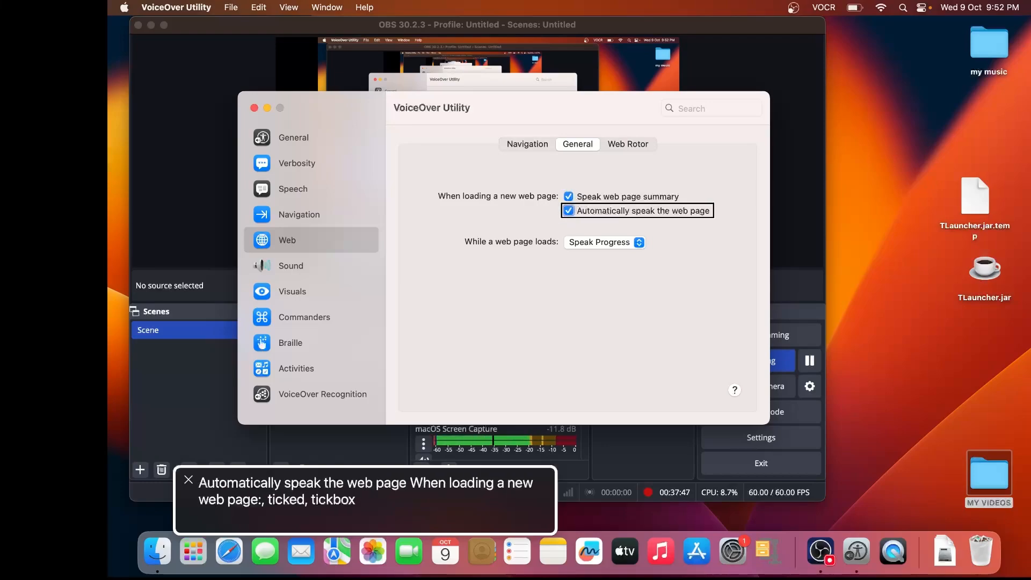
{"action": "key", "text": "ctrl+alt+Left"}
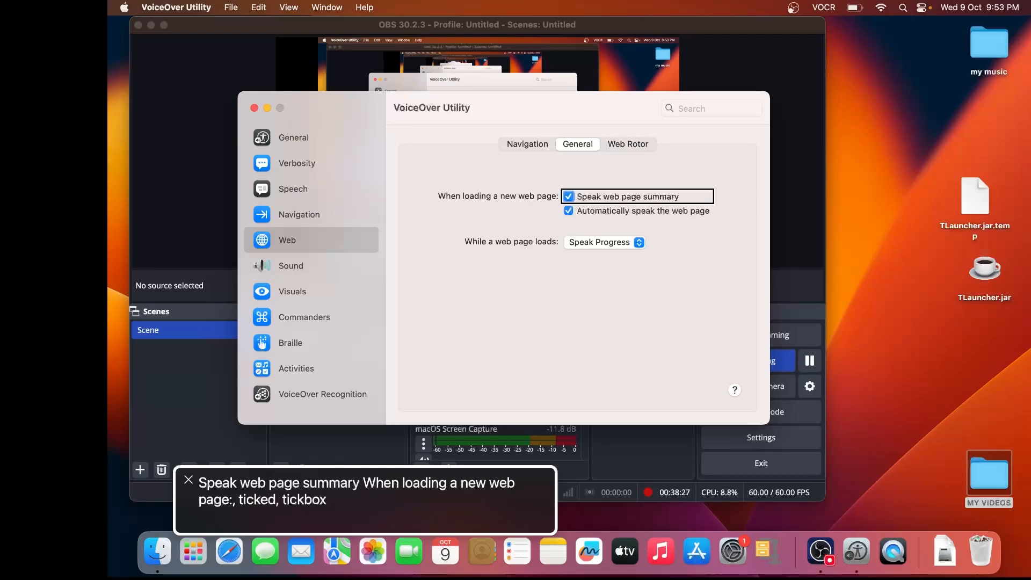
{"action": "key", "text": "ctrl+alt+Right"}
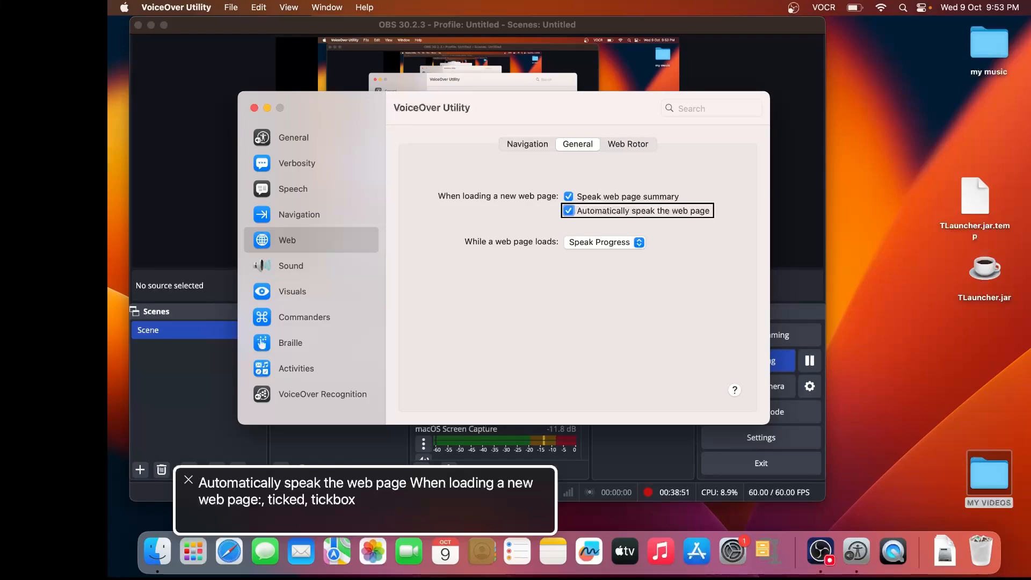
{"action": "key", "text": "ctrl+alt+Right"}
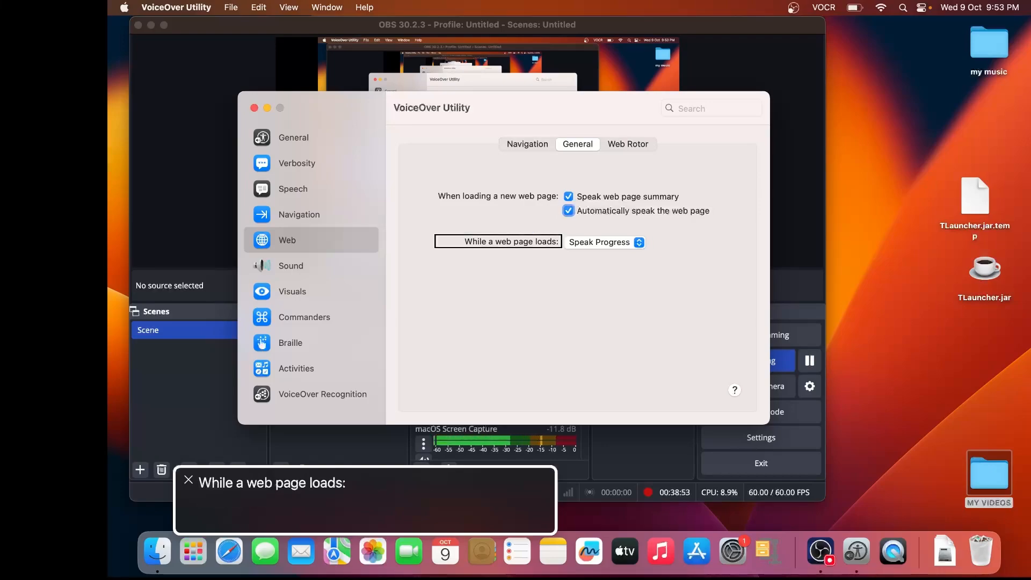
{"action": "key", "text": "ctrl+alt+Right"}
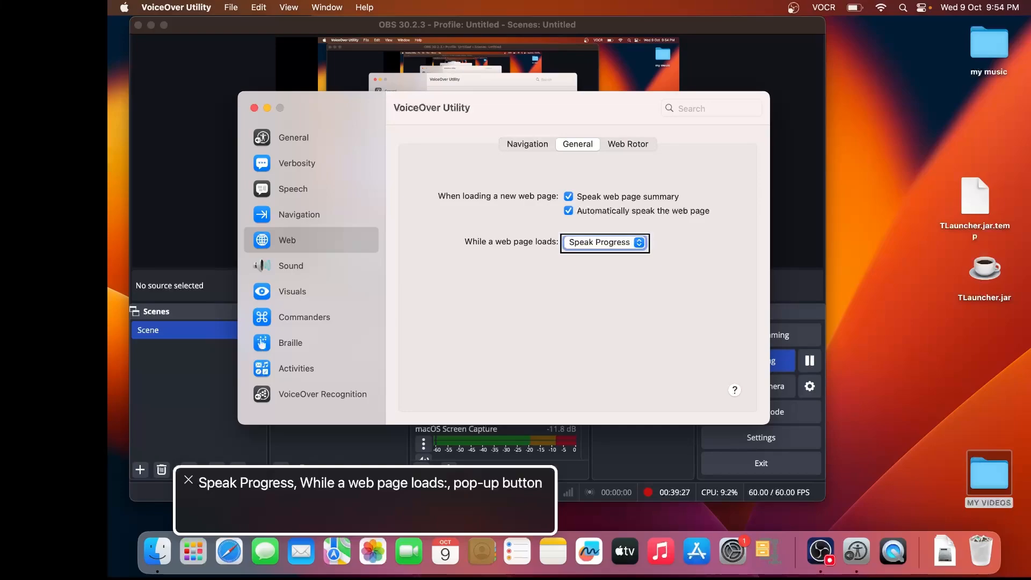
{"action": "key", "text": "ctrl+alt+Left"}
{"action": "key", "text": "ctrl+alt+Right"}
{"action": "key", "text": "ctrl+alt+Right"}
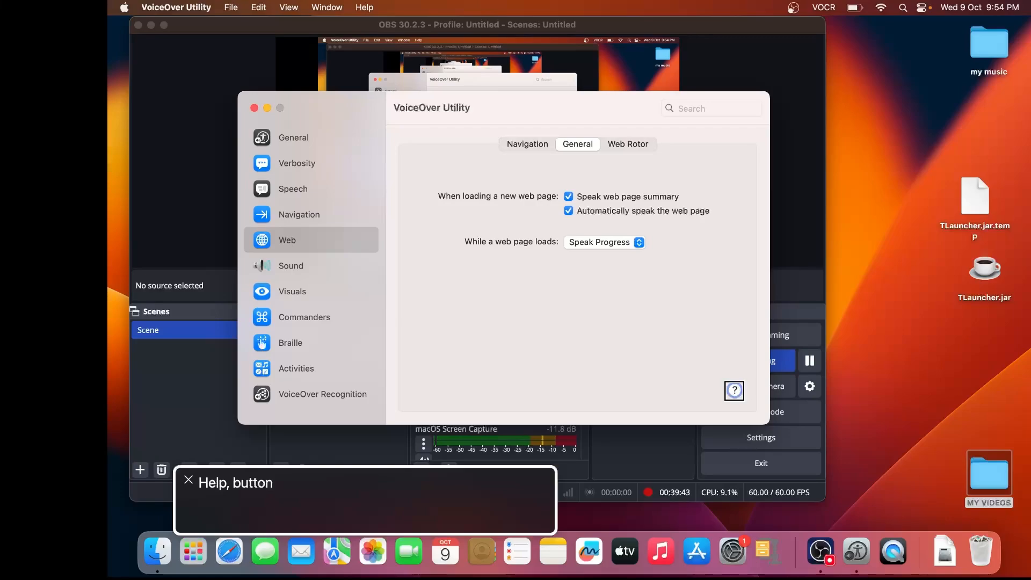
Return to the start of the Web settings and show their Web Rotor options.
{"action": "key", "text": "ctrl+alt+Left"}
{"action": "key", "text": "ctrl+alt+Left"}
{"action": "key", "text": "ctrl+alt+Left"}
{"action": "key", "text": "ctrl+alt+Left"}
{"action": "key", "text": "ctrl+alt+Left"}
{"action": "key", "text": "ctrl+alt+Left"}
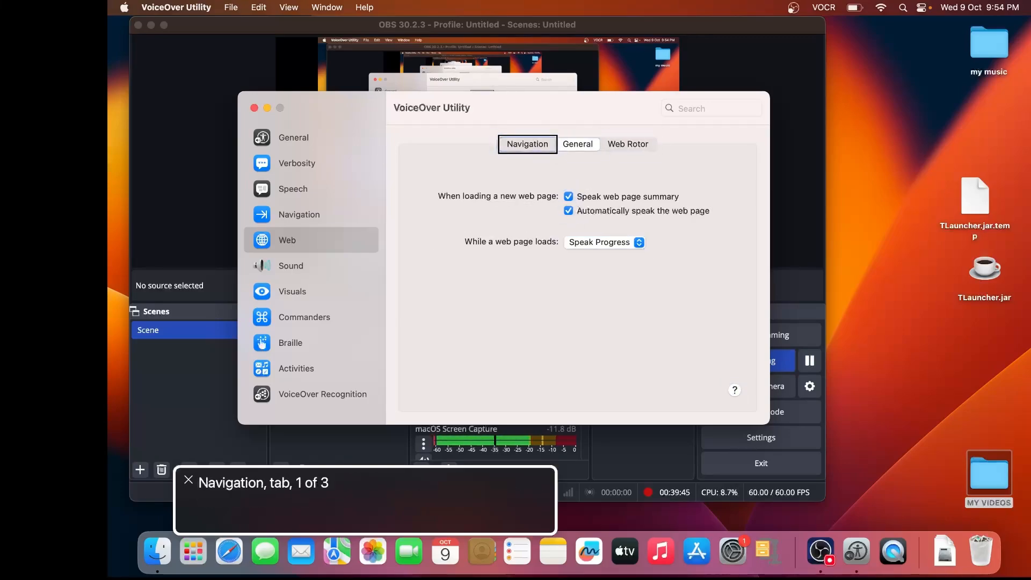
{"action": "key", "text": "ctrl+alt+Right"}
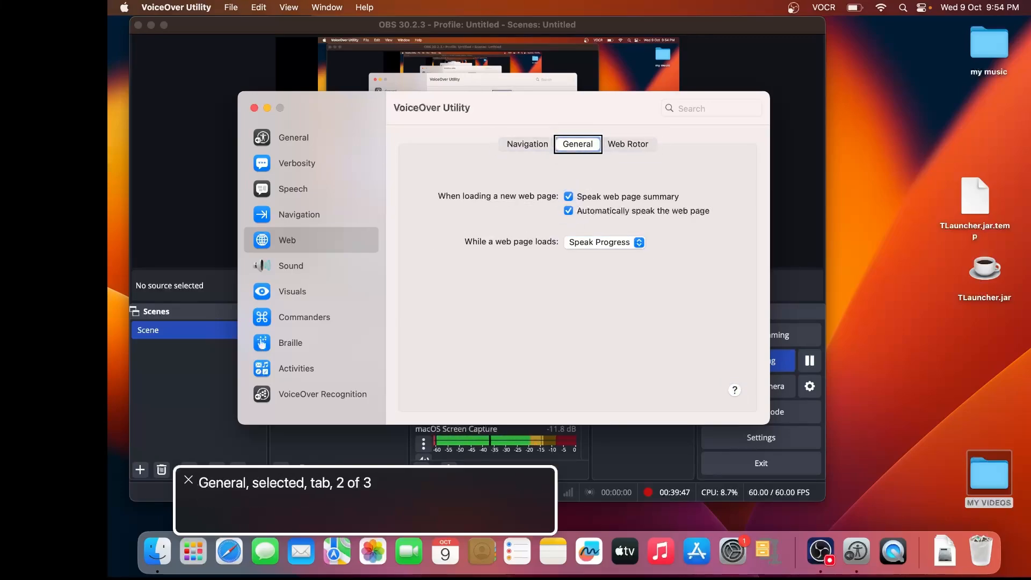
{"action": "key", "text": "ctrl+alt+Right"}
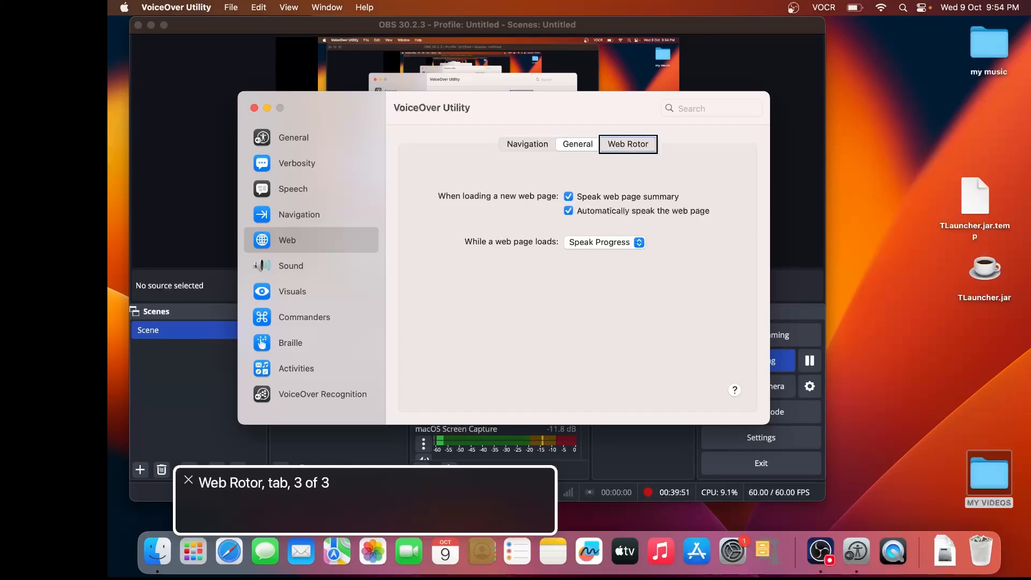
{"action": "key", "text": "ctrl+alt+space"}
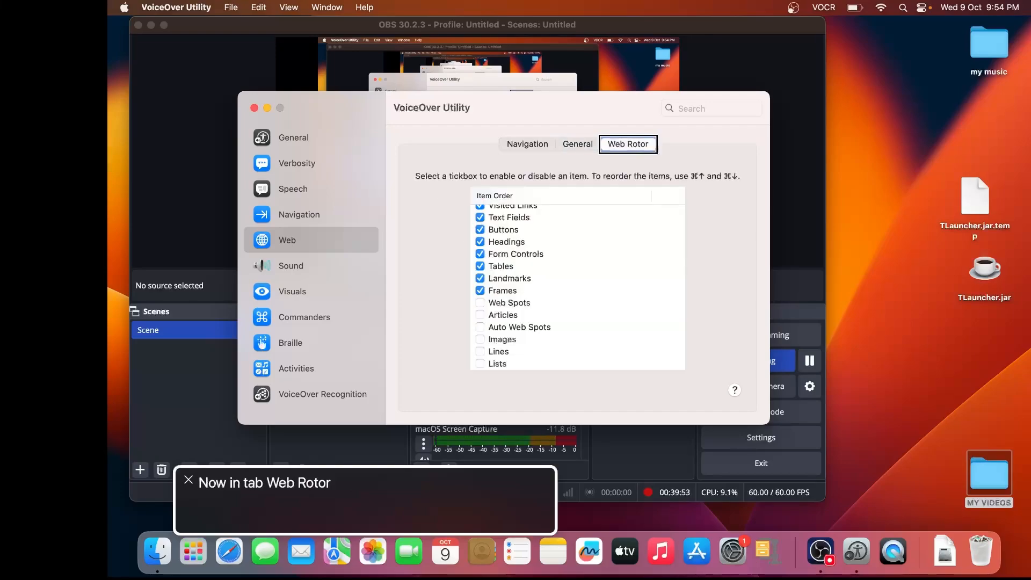
Read the instructions for enabling and reordering Web Rotor items and enter the item order table.
{"action": "key", "text": "ctrl+alt+Right"}
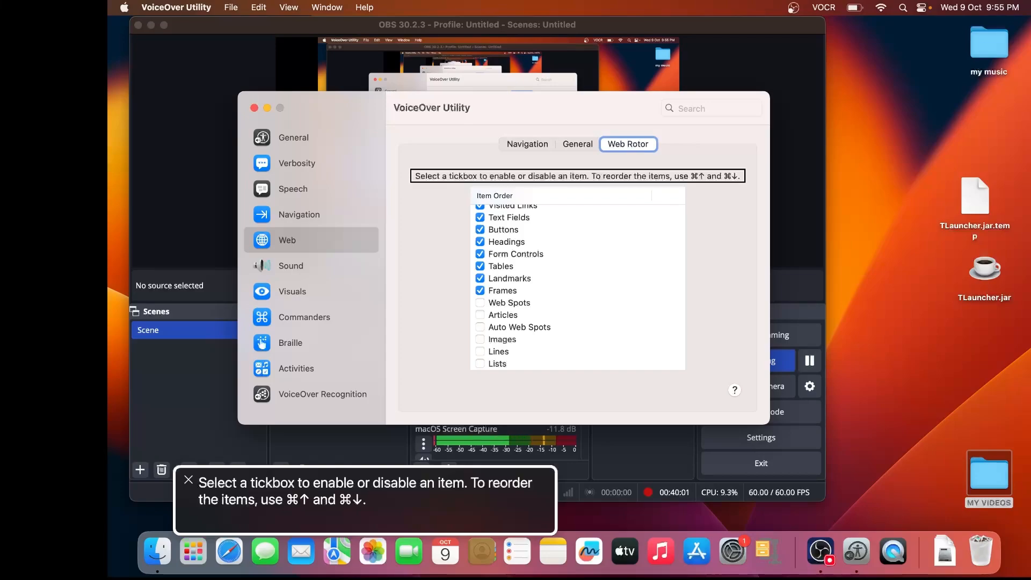
{"action": "key", "text": "Tab"}
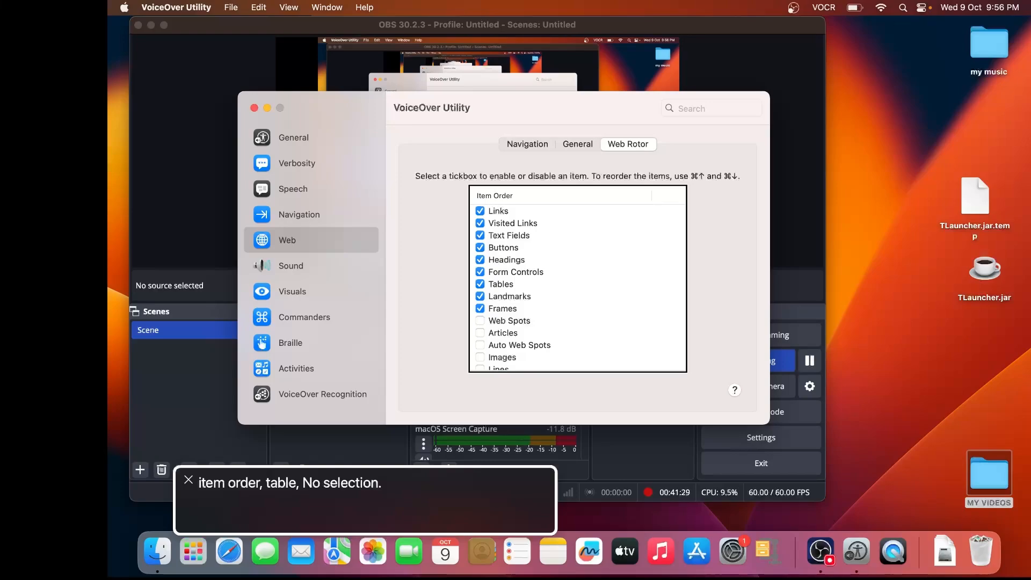
{"action": "key", "text": "ctrl+alt+shift+Down"}
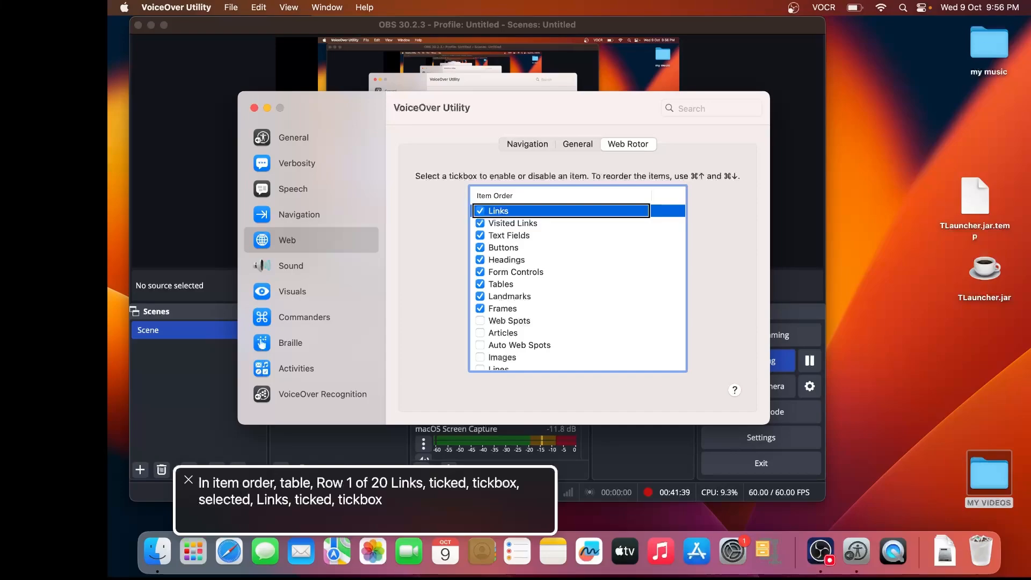
Examine the Web Rotor items in the item order table from Links through Frames.
{"action": "key", "text": "Down"}
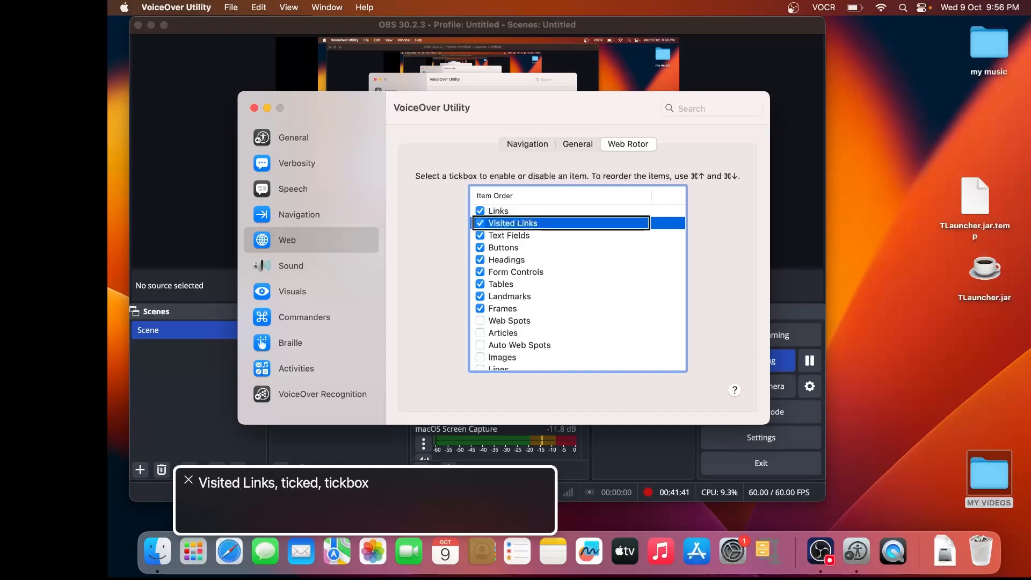
{"action": "key", "text": "Up"}
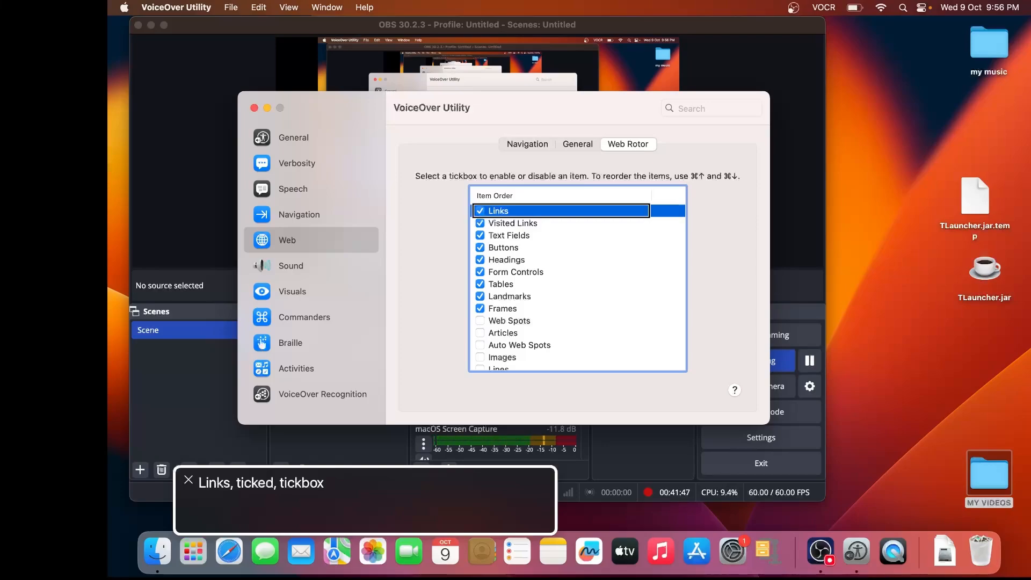
{"action": "key", "text": "Down"}
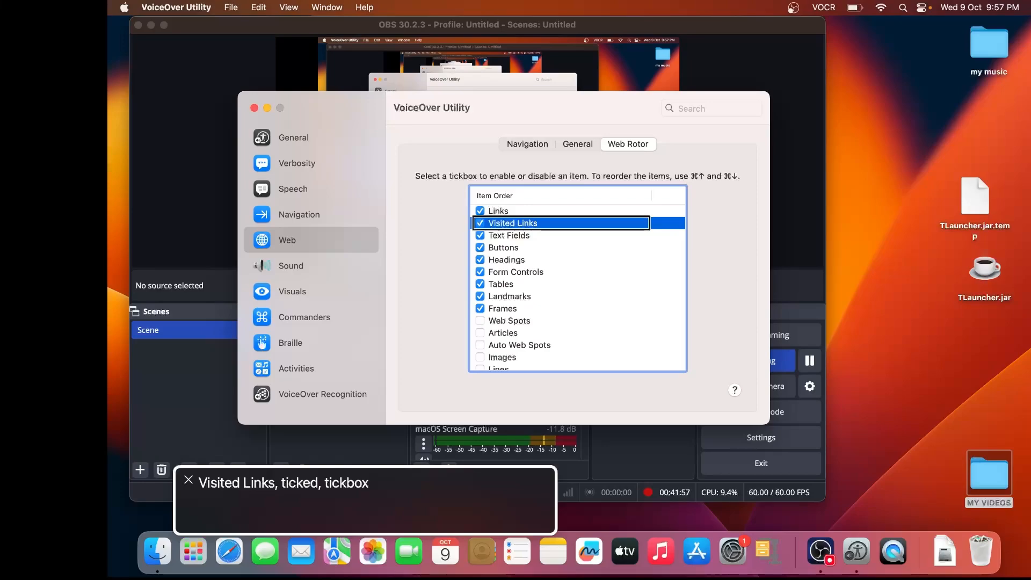
{"action": "key", "text": "Down"}
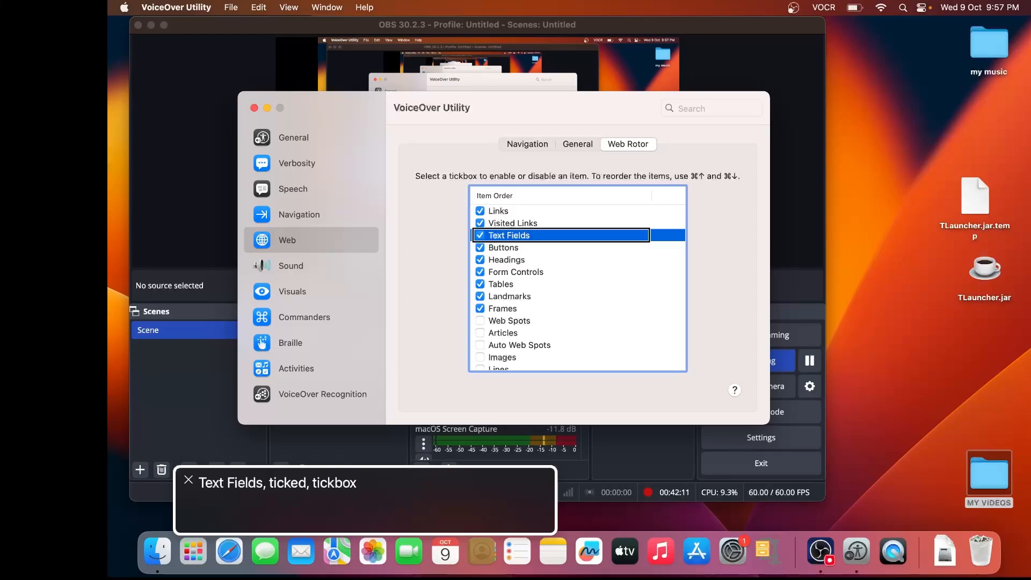
{"action": "key", "text": "Down"}
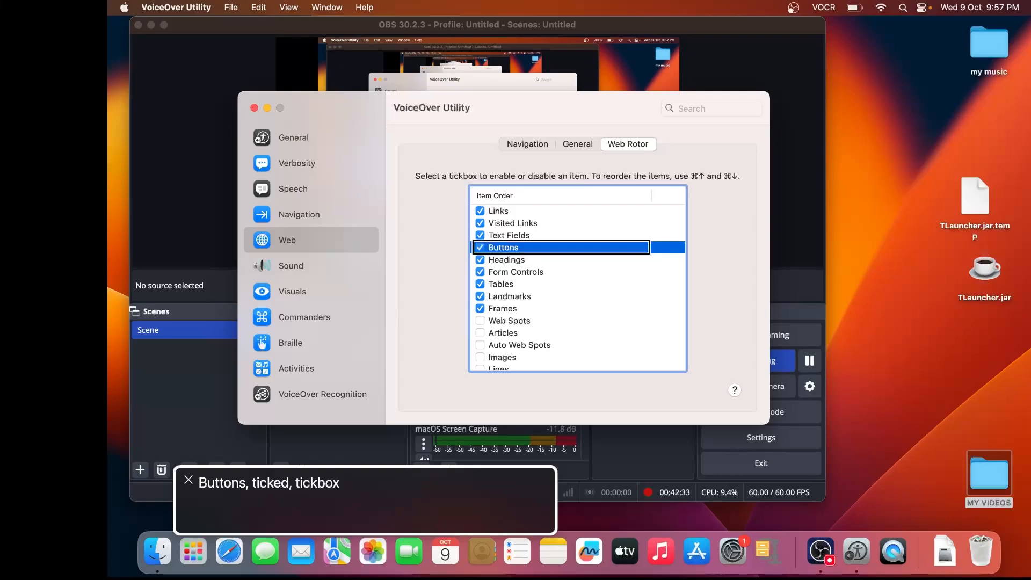
{"action": "key", "text": "Down"}
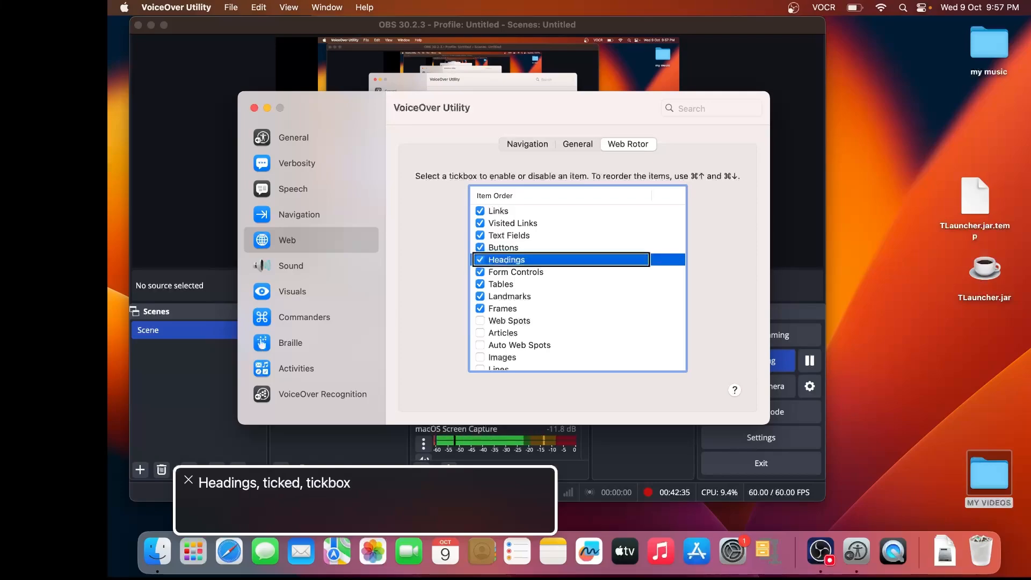
{"action": "key", "text": "Down"}
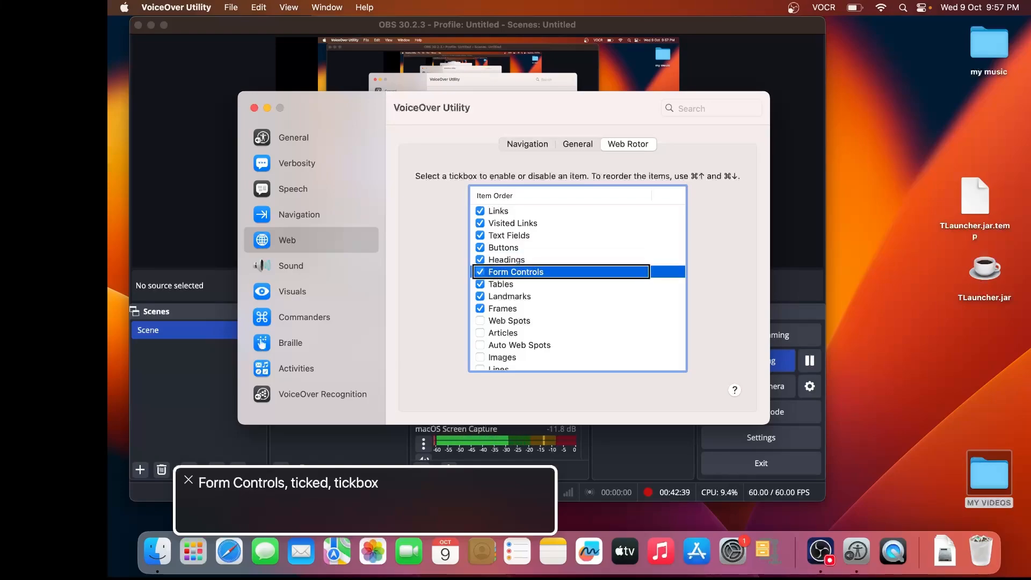
{"action": "key", "text": "Down"}
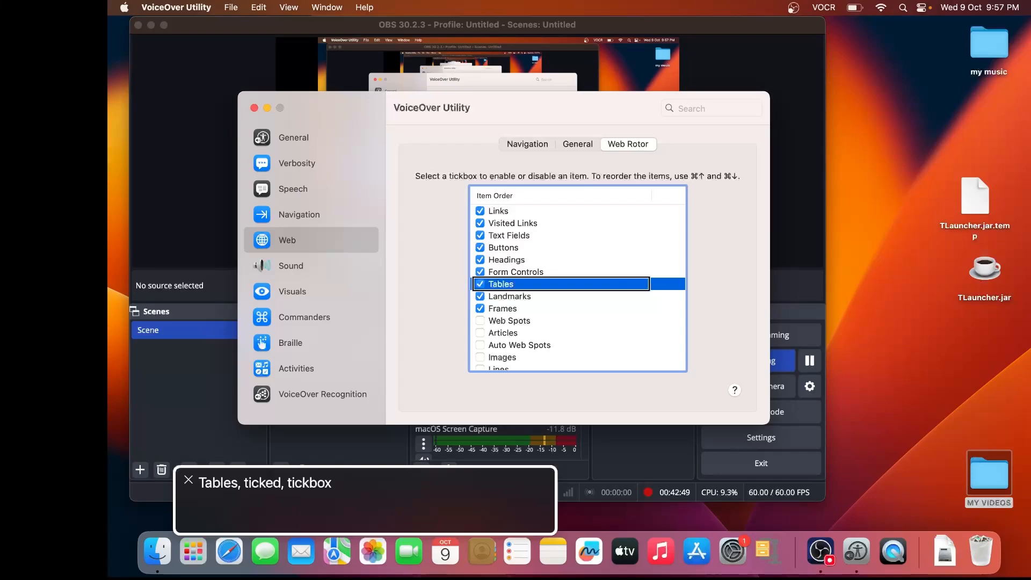
{"action": "key", "text": "Down"}
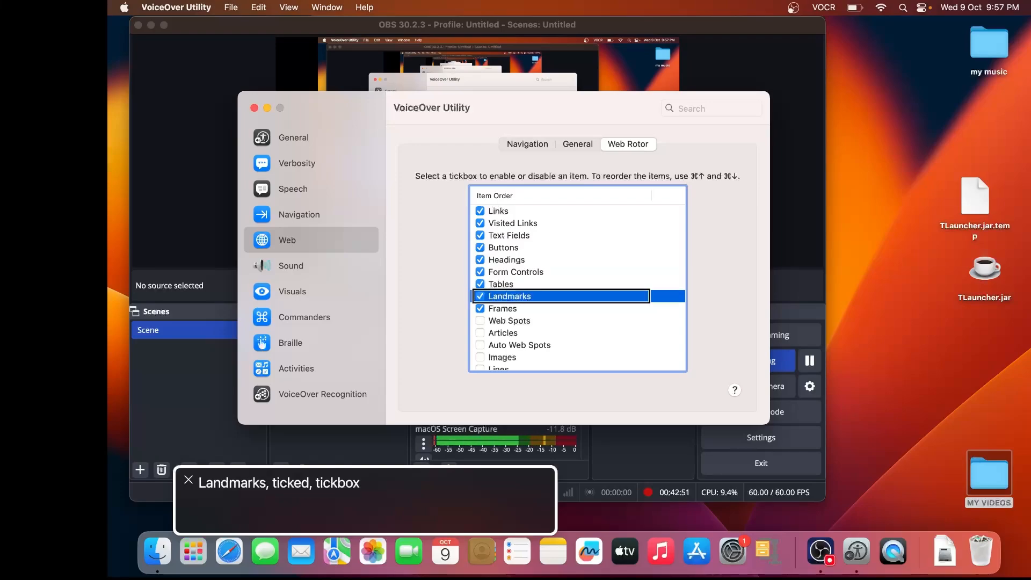
{"action": "key", "text": "Down"}
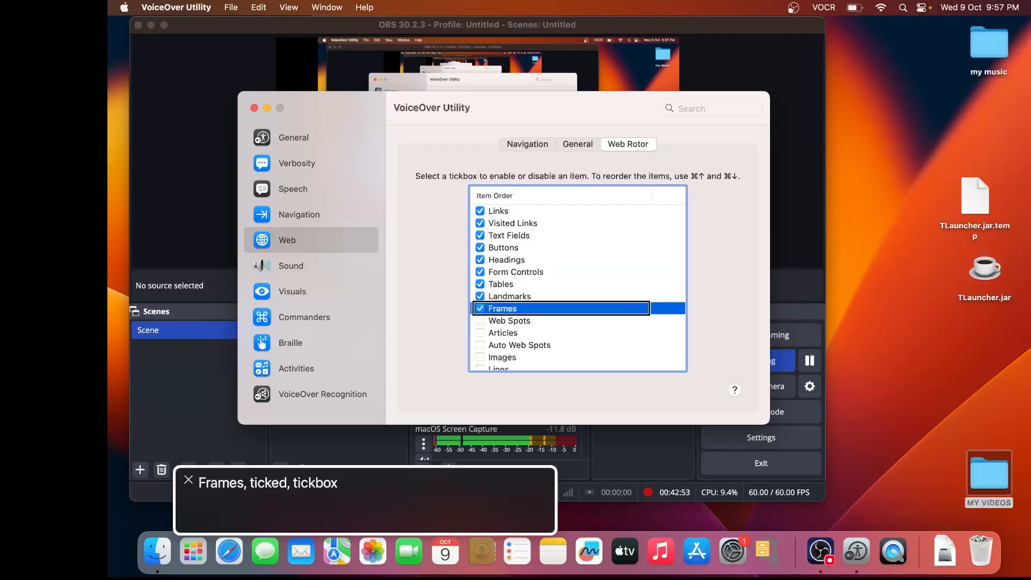
Examine the remaining Web Rotor items in the item order table from Web Spots through Tickboxes.
{"action": "key", "text": "Down"}
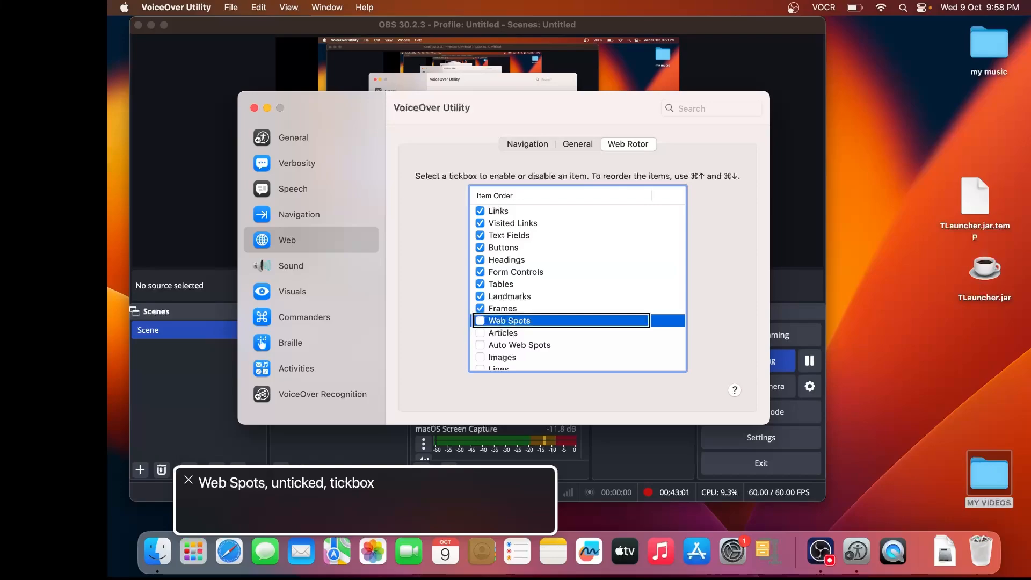
{"action": "key", "text": "Down"}
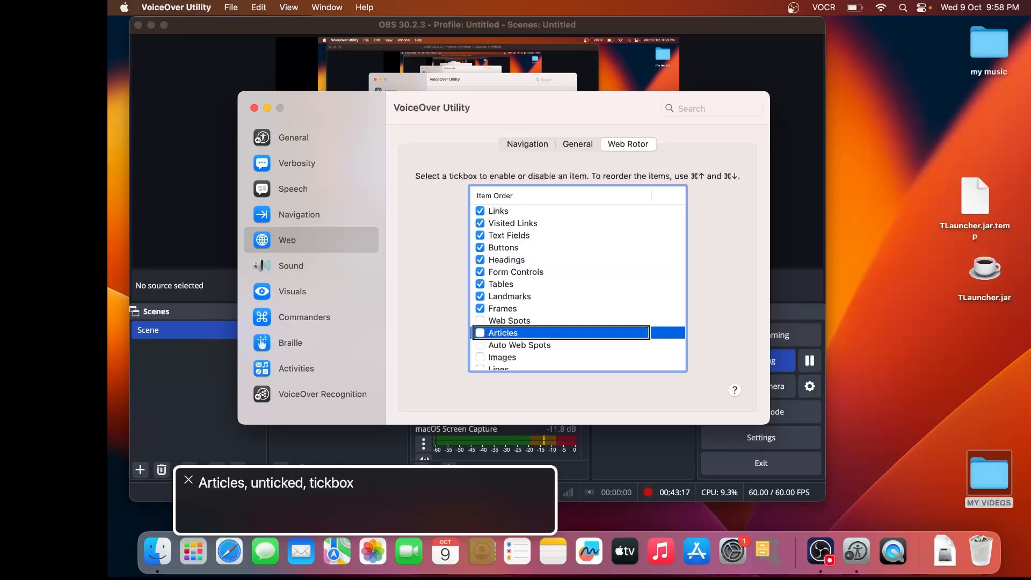
{"action": "key", "text": "Down"}
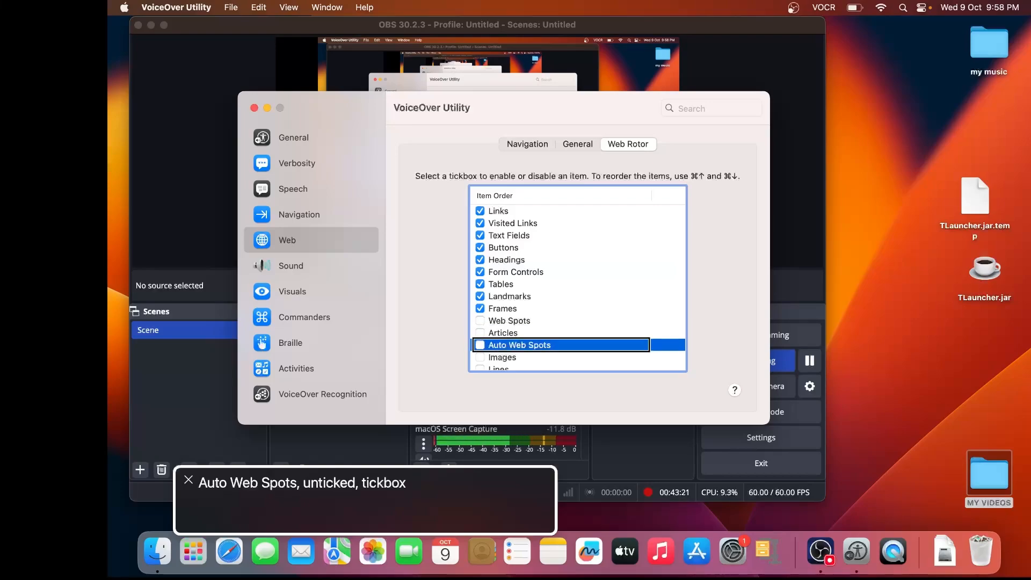
{"action": "key", "text": "Down"}
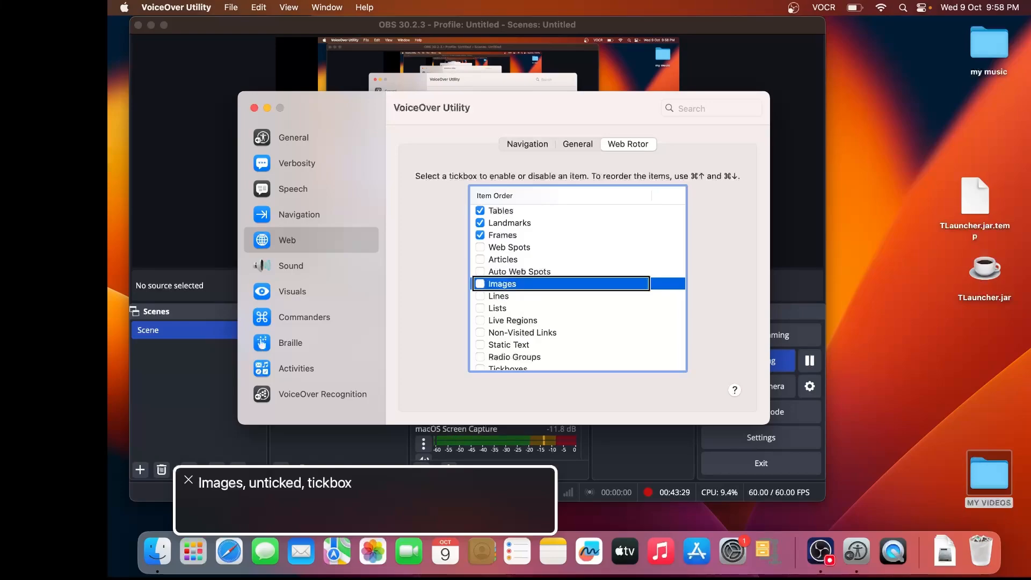
{"action": "key", "text": "Down"}
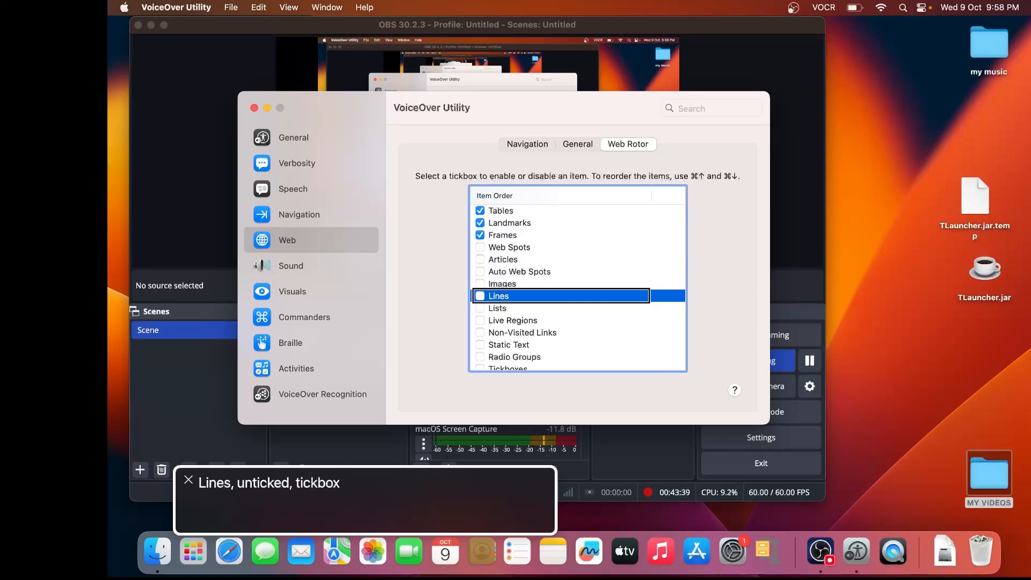
{"action": "key", "text": "Down"}
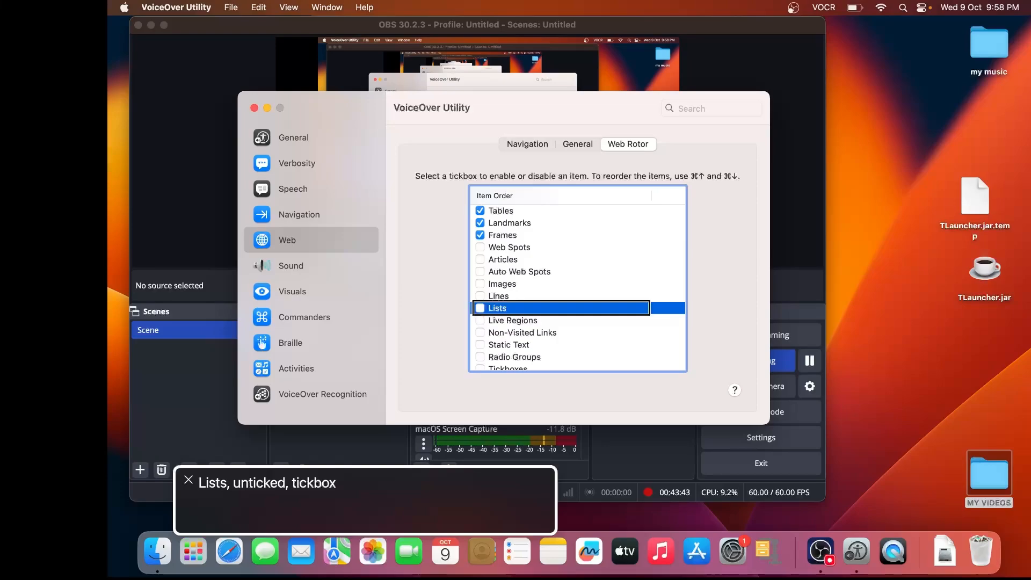
{"action": "key", "text": "Down"}
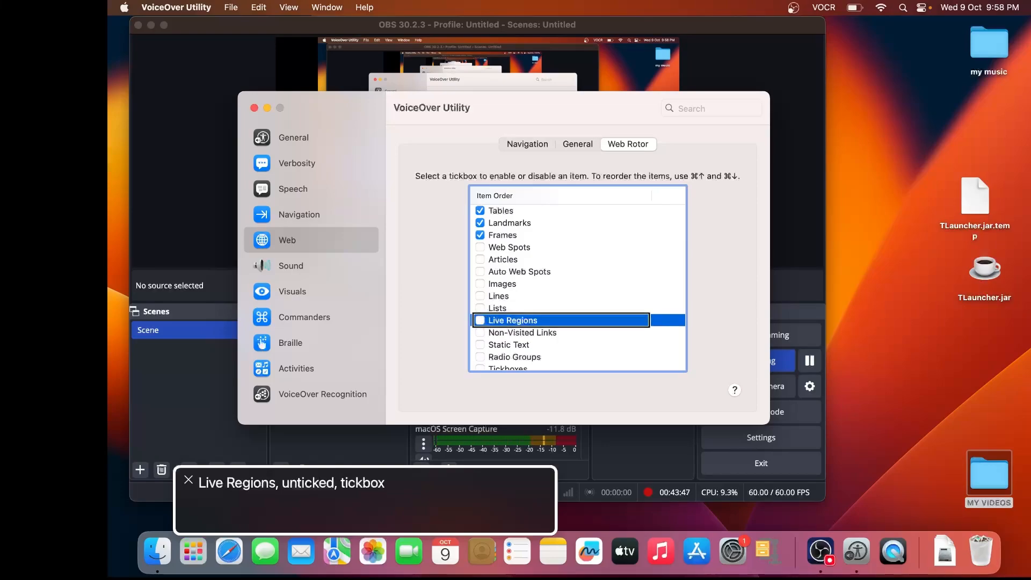
{"action": "key", "text": "Down"}
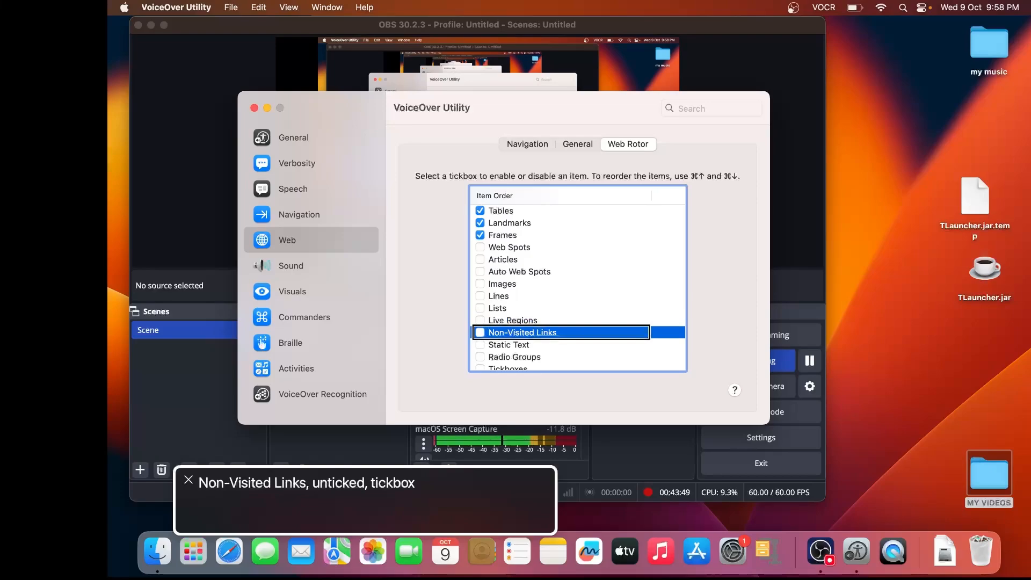
{"action": "key", "text": "Down"}
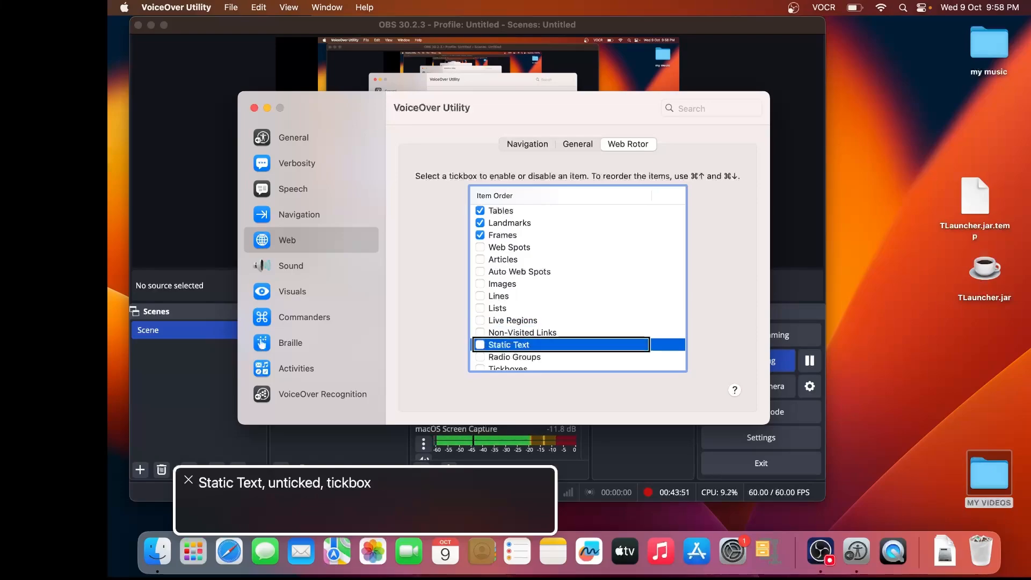
{"action": "key", "text": "Down"}
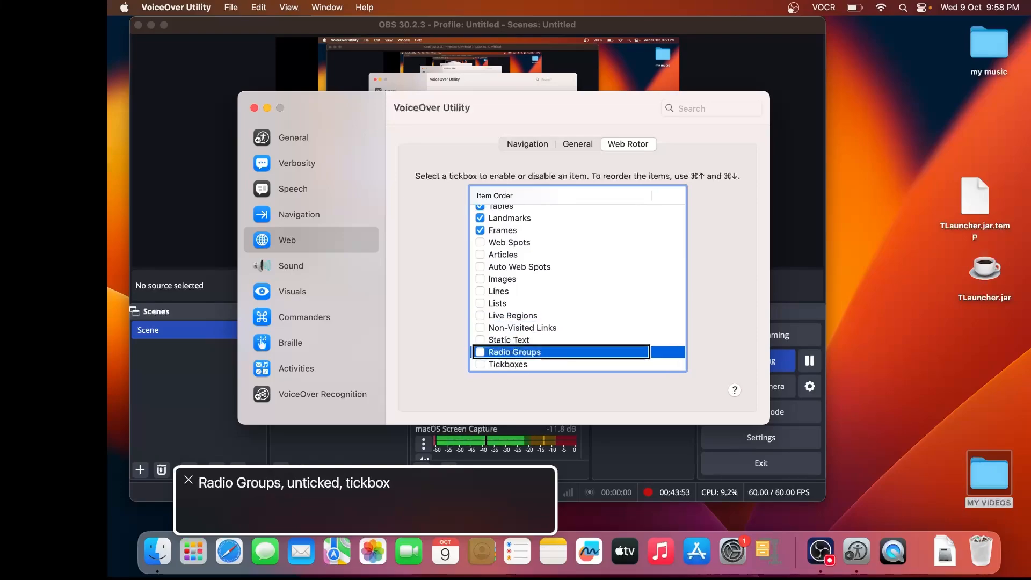
{"action": "key", "text": "Down"}
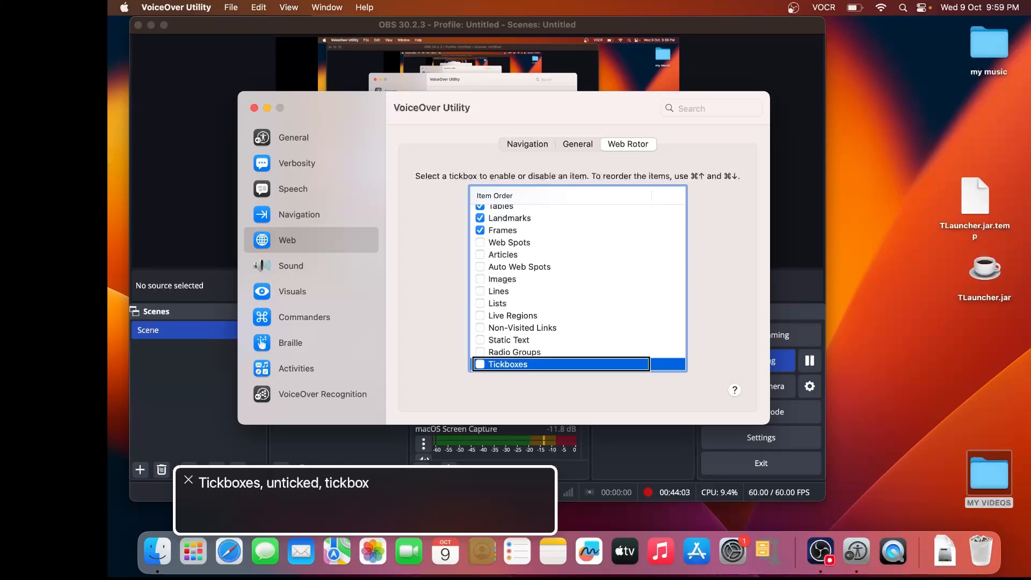
Leave the Web Rotor item order table, return to the utility categories and show the Sound settings.
{"action": "key", "text": "Tab"}
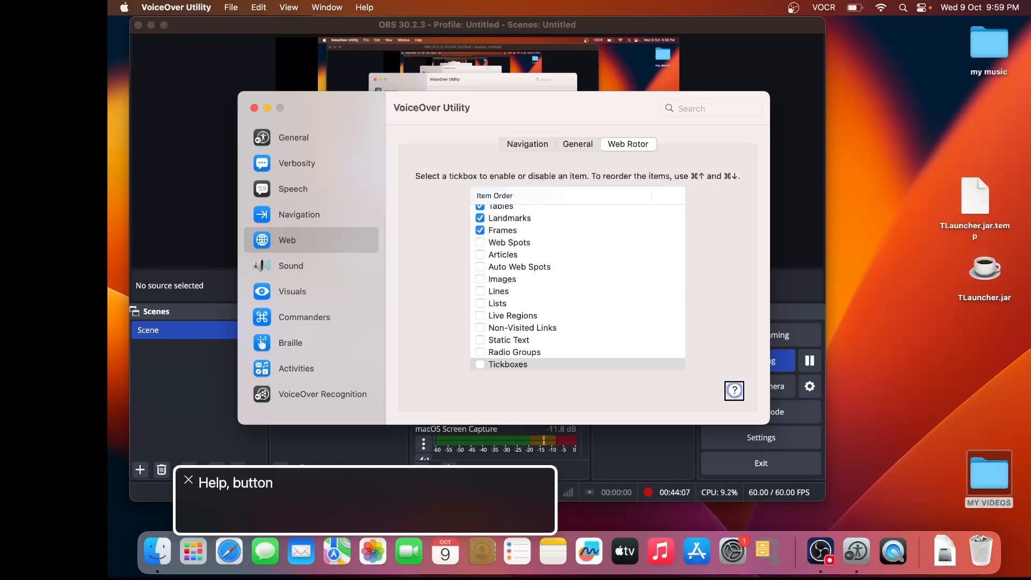
{"action": "key", "text": "shift+Tab"}
{"action": "key", "text": "shift+Tab"}
{"action": "key", "text": "shift+Tab"}
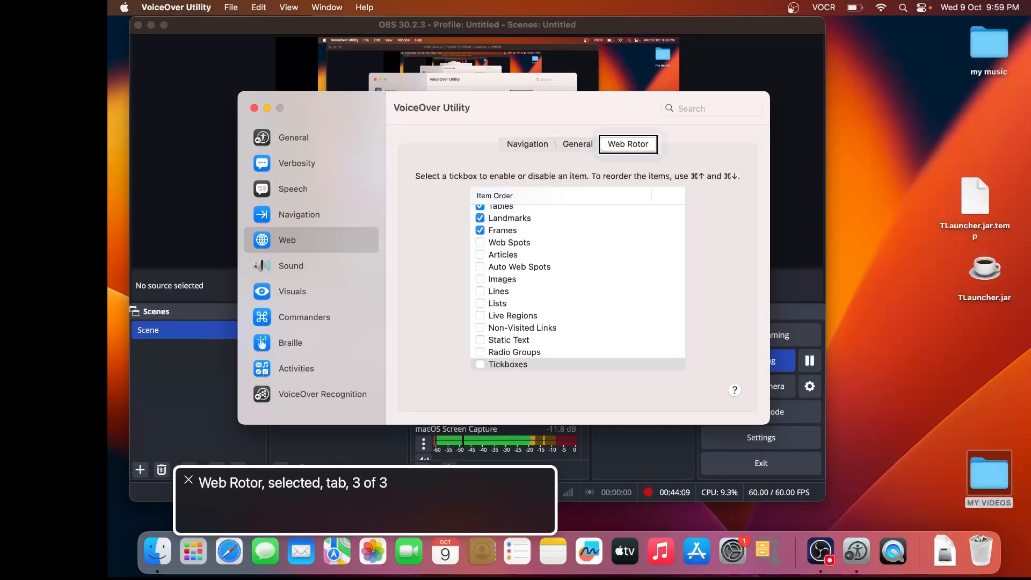
{"action": "key", "text": "Tab"}
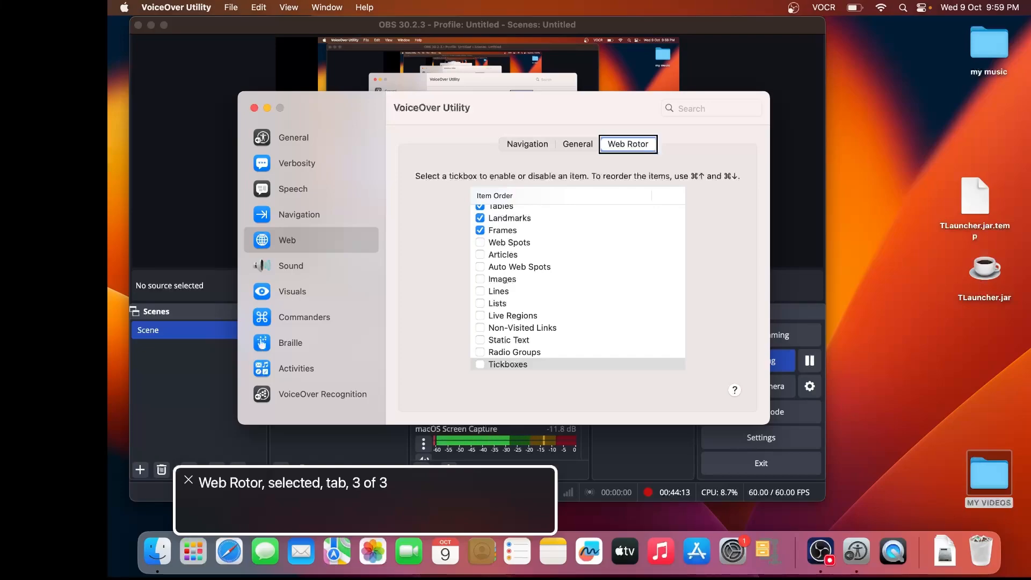
{"action": "key", "text": "shift+Tab"}
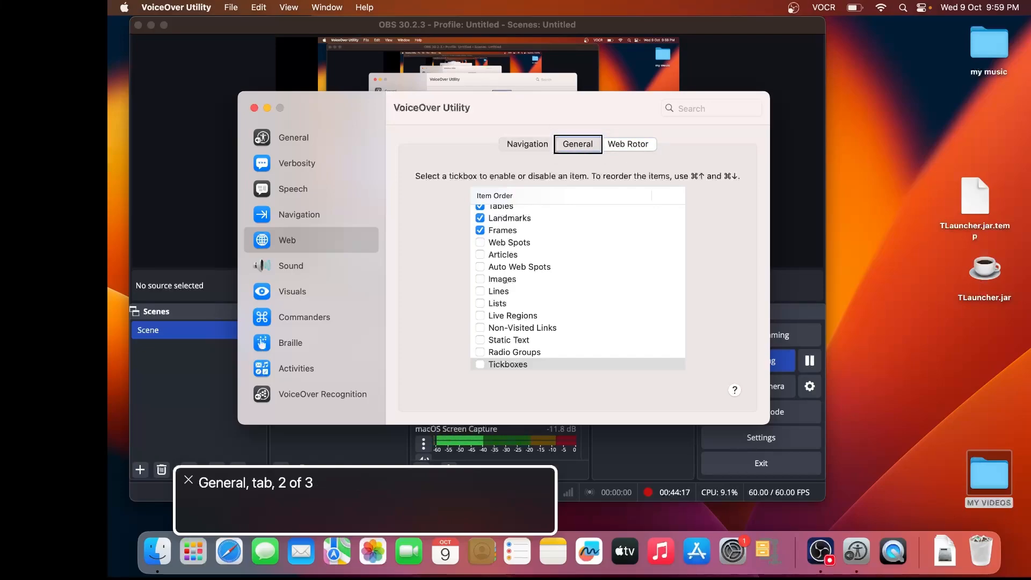
{"action": "key", "text": "shift+Tab"}
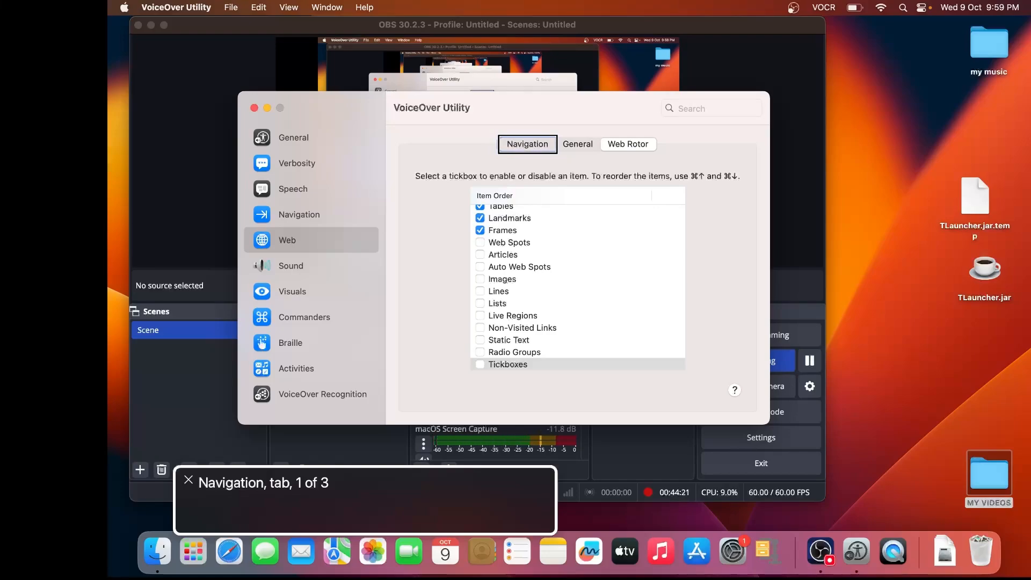
{"action": "key", "text": "shift+Tab"}
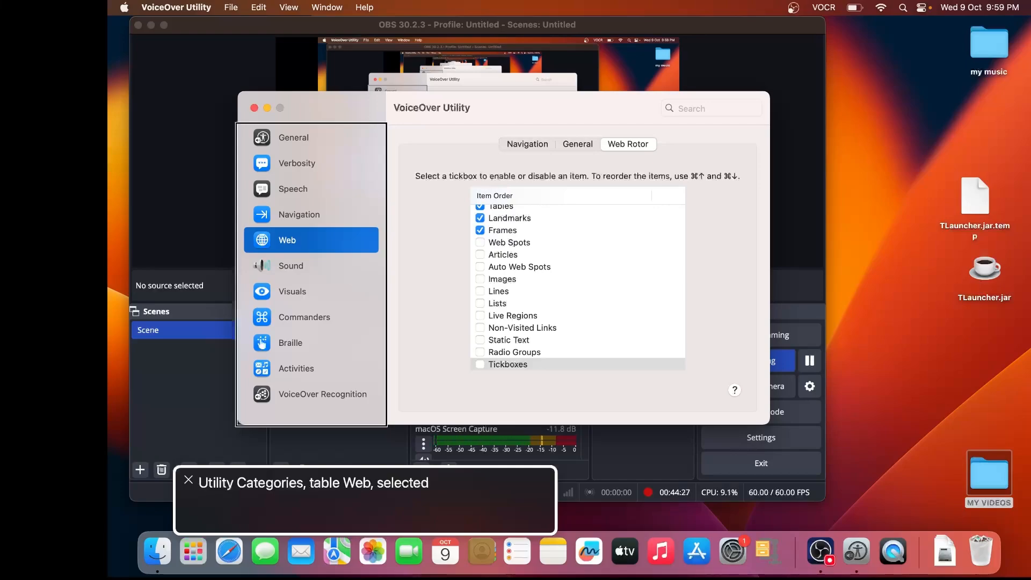
{"action": "key", "text": "Down"}
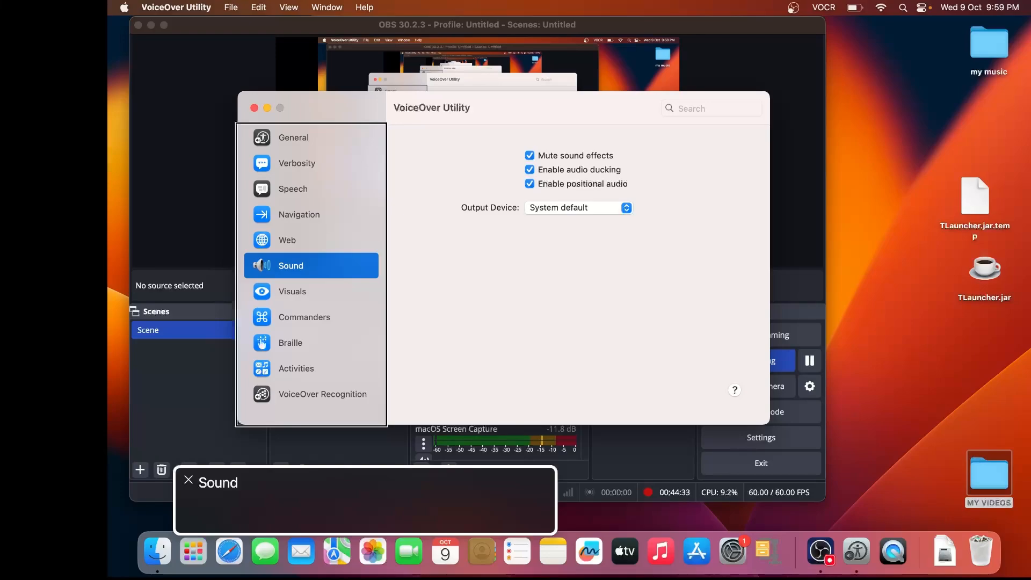
Turn off Mute sound effects in the Sound settings.
{"action": "key", "text": "Tab"}
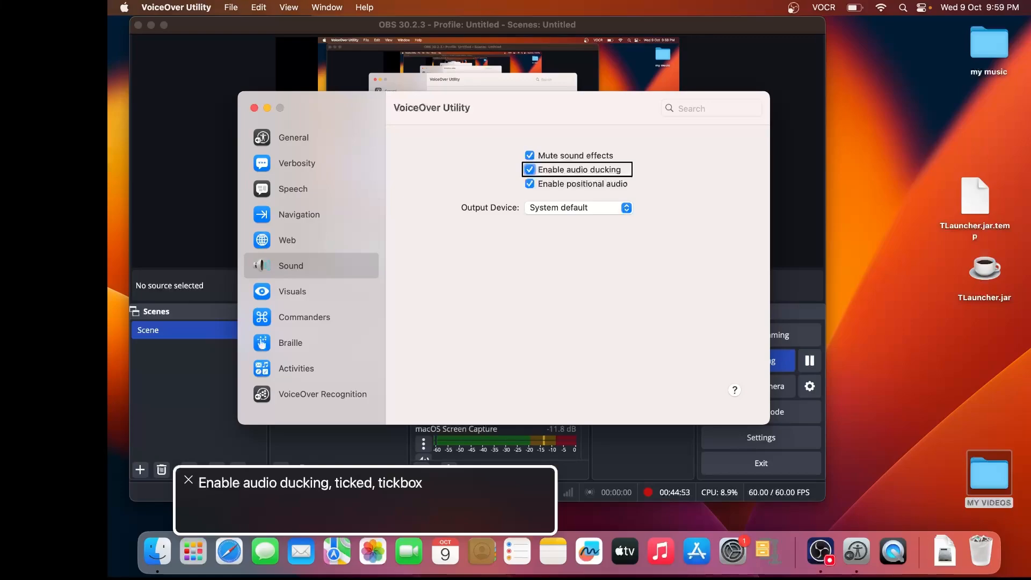
{"action": "key", "text": "ctrl+alt+Left"}
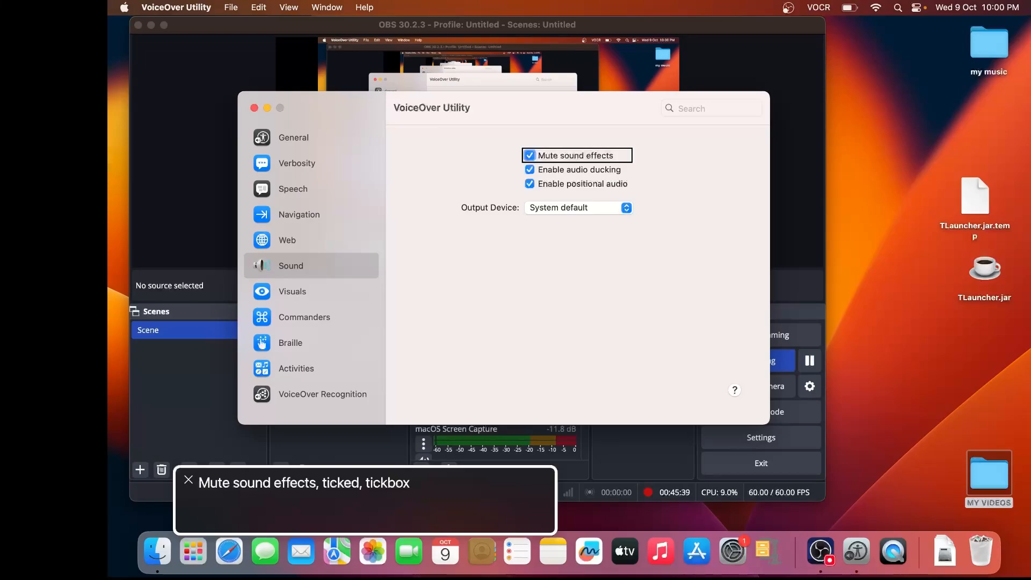
{"action": "key", "text": "ctrl+alt+space"}
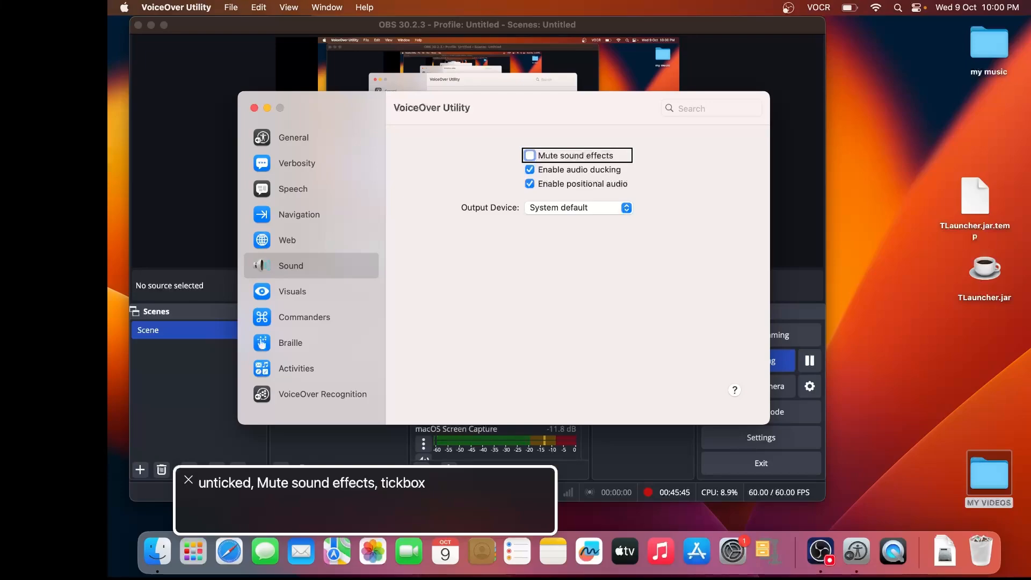
Go through the audio ducking, positional audio and Output Device options with sound effects unmuted.
{"action": "key", "text": "ctrl+alt+Right"}
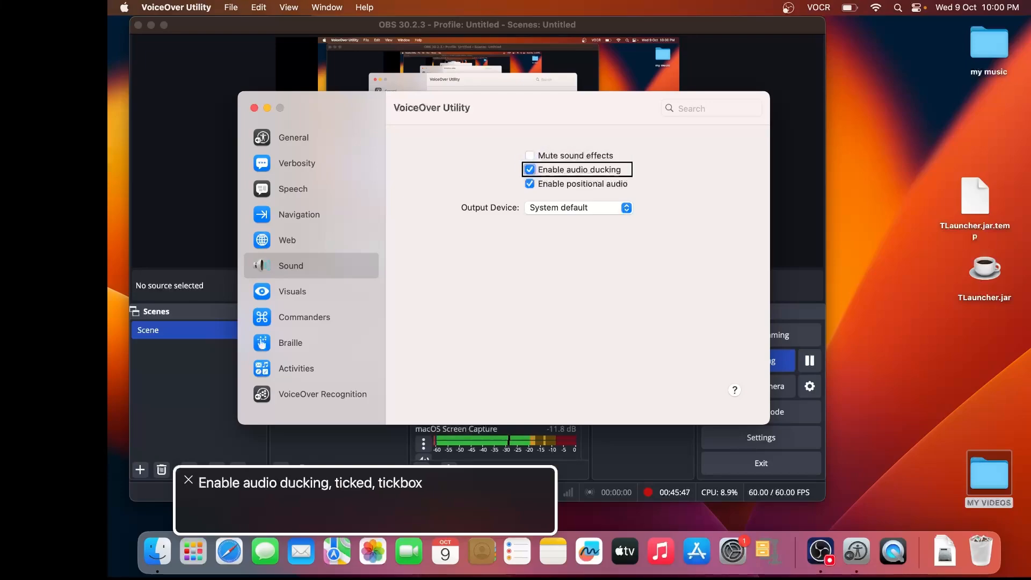
{"action": "key", "text": "ctrl+alt+Right"}
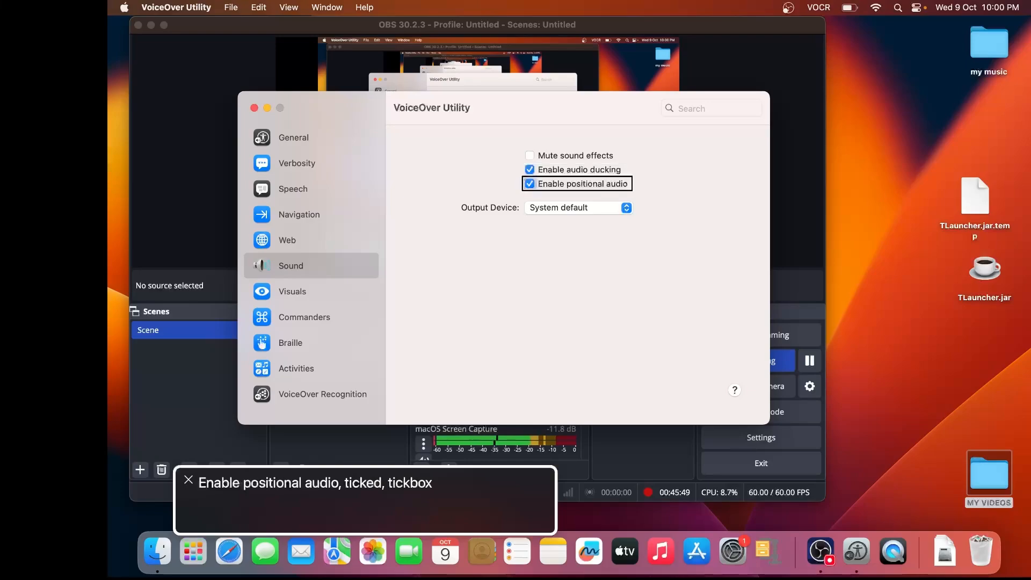
{"action": "key", "text": "ctrl+alt+Right"}
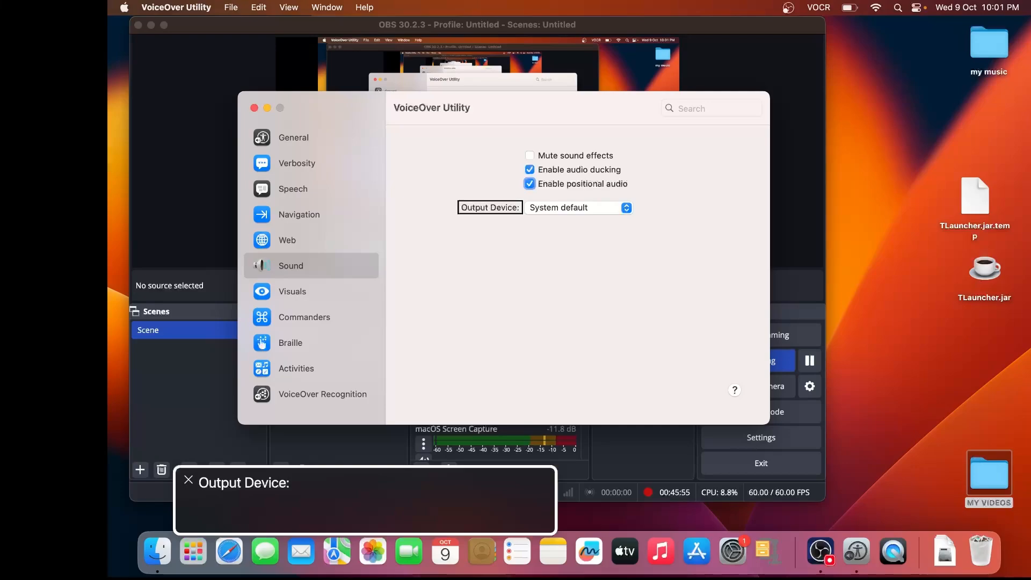
{"action": "key", "text": "ctrl+alt+Right"}
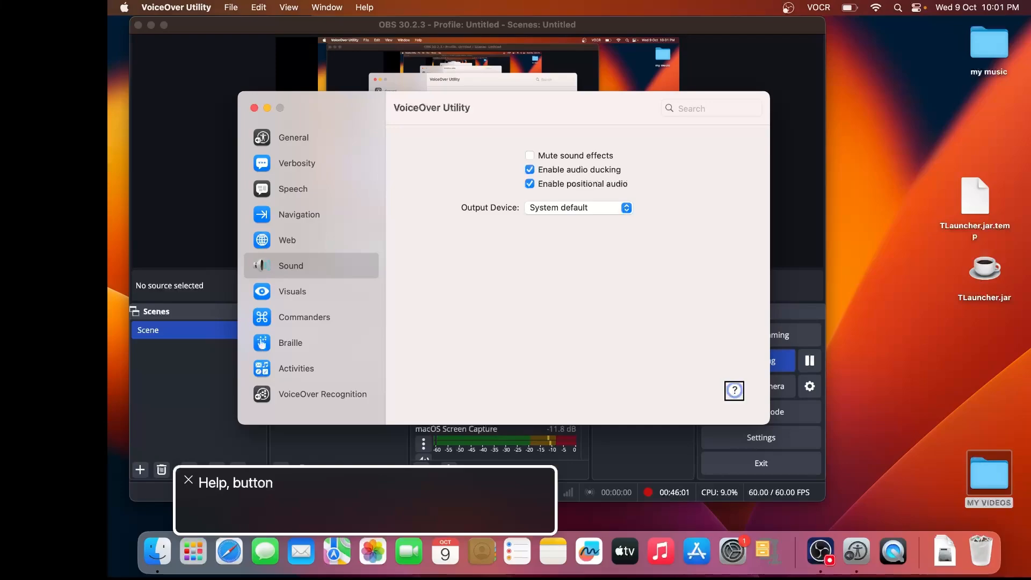
Return to the start of the Sound options and turn Mute sound effects back on.
{"action": "key", "text": "ctrl+alt+Right"}
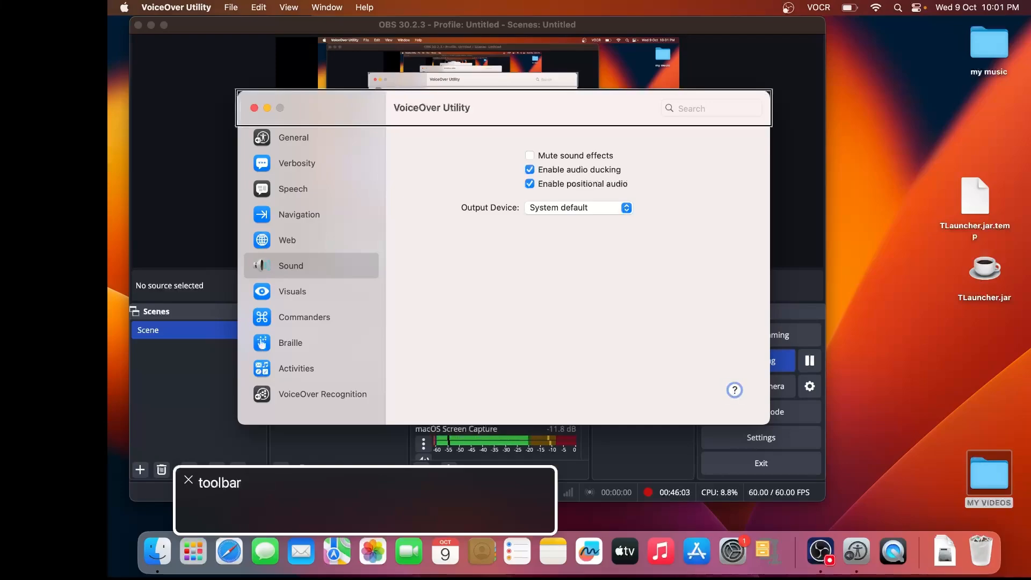
{"action": "key", "text": "ctrl+alt+Right"}
{"action": "key", "text": "ctrl+alt+Right"}
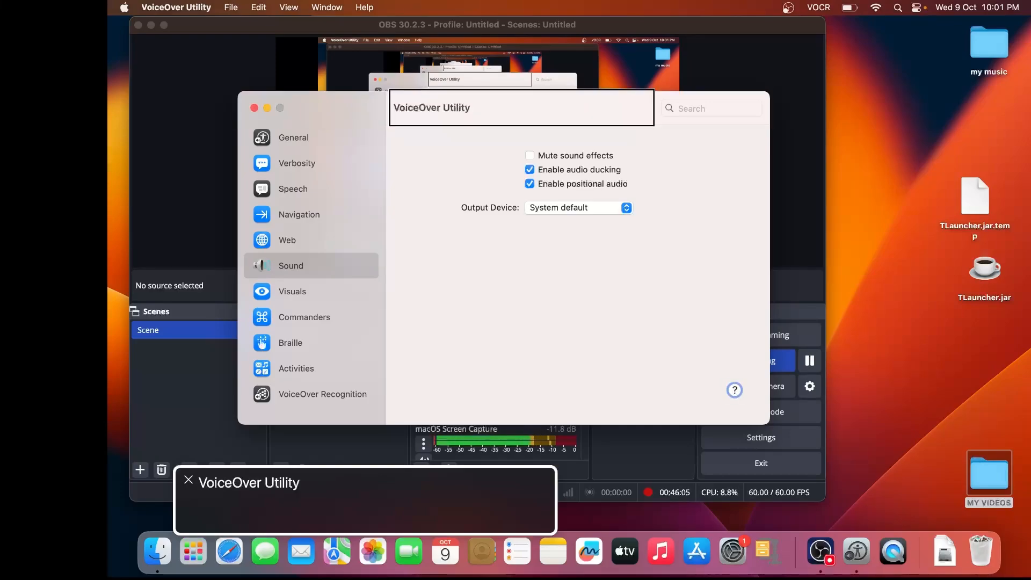
{"action": "key", "text": "ctrl+alt+Right"}
{"action": "key", "text": "ctrl+alt+Right"}
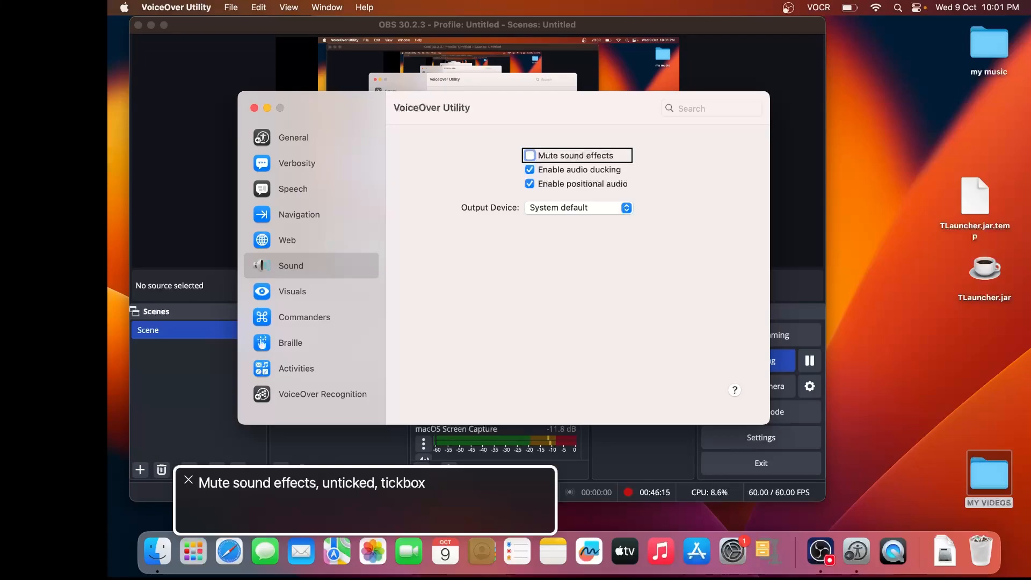
{"action": "key", "text": "ctrl+alt+space"}
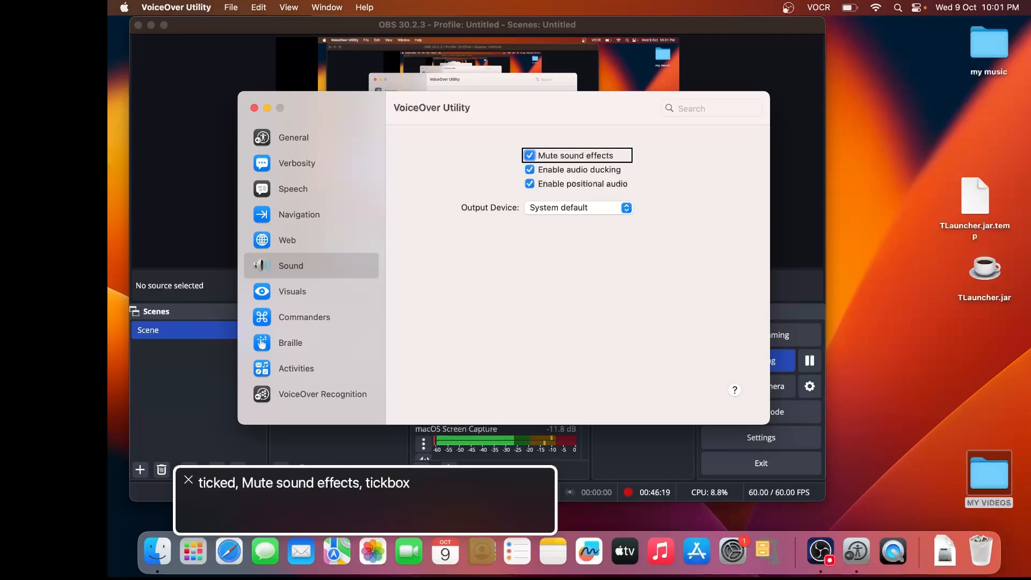
Examine the Enable audio ducking, Enable positional audio and Output Device options in the Sound settings.
{"action": "key", "text": "ctrl+alt+Right"}
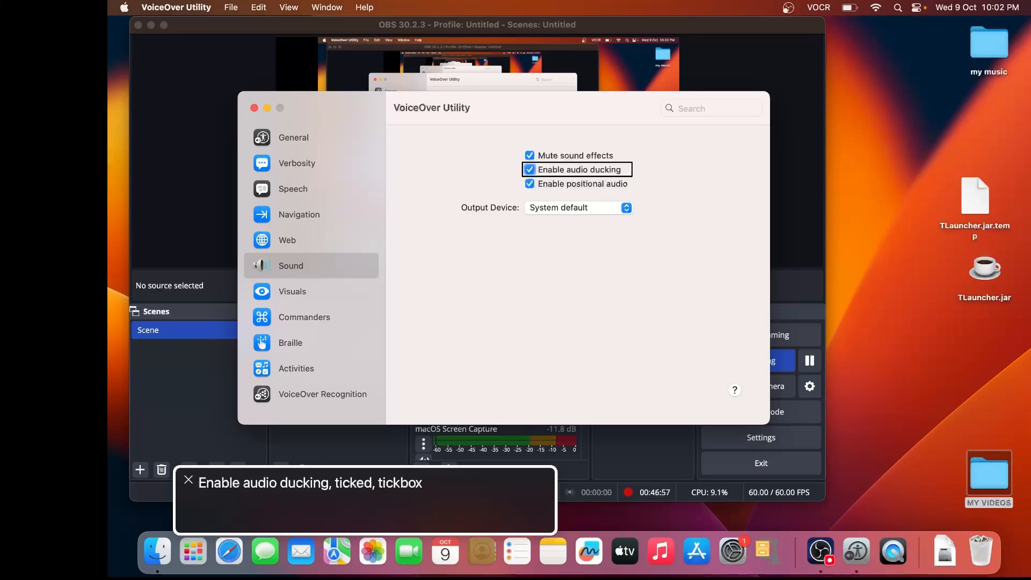
{"action": "key", "text": "ctrl+alt+Right"}
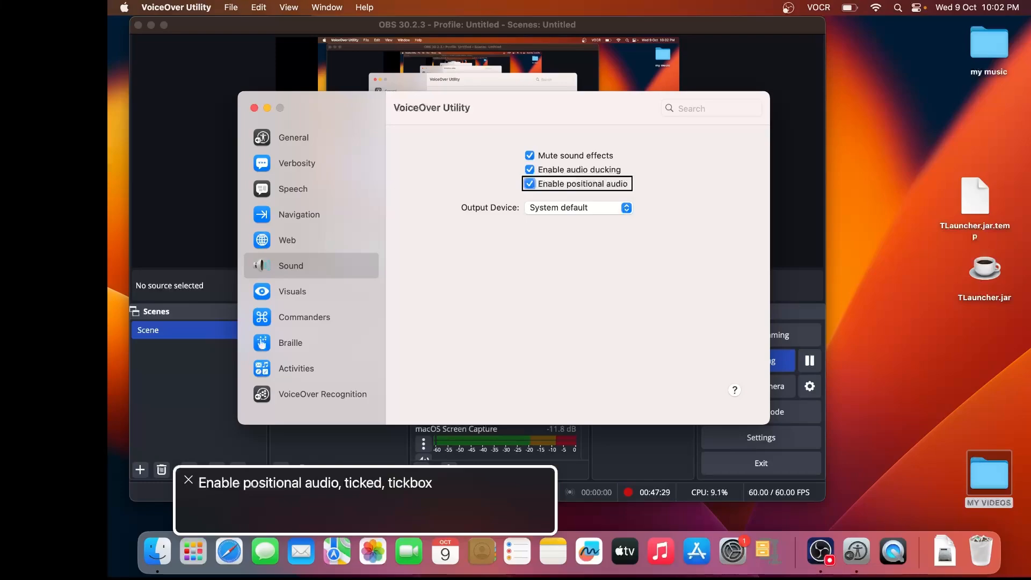
{"action": "key", "text": "ctrl+alt+Right"}
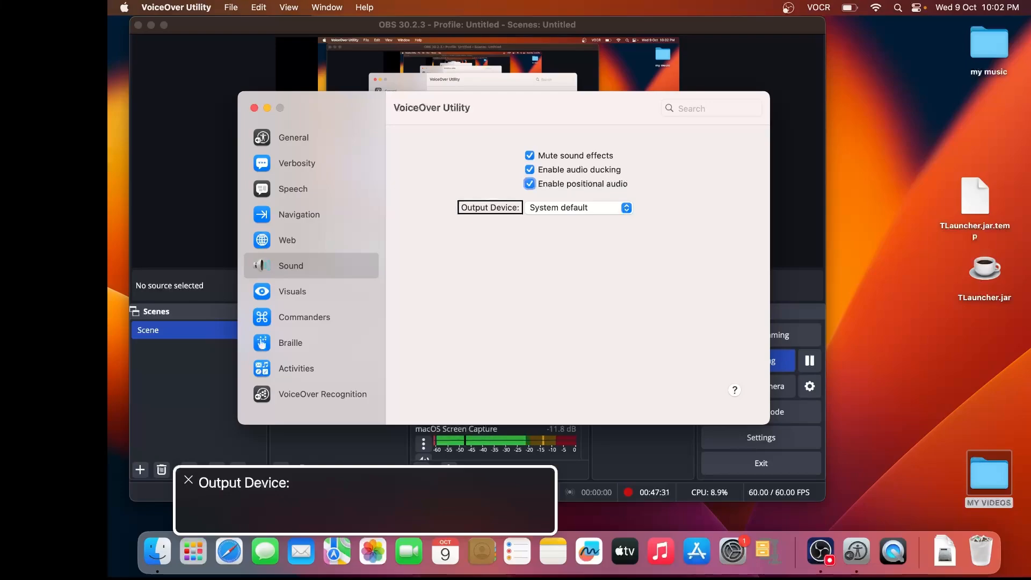
{"action": "key", "text": "ctrl+alt+Right"}
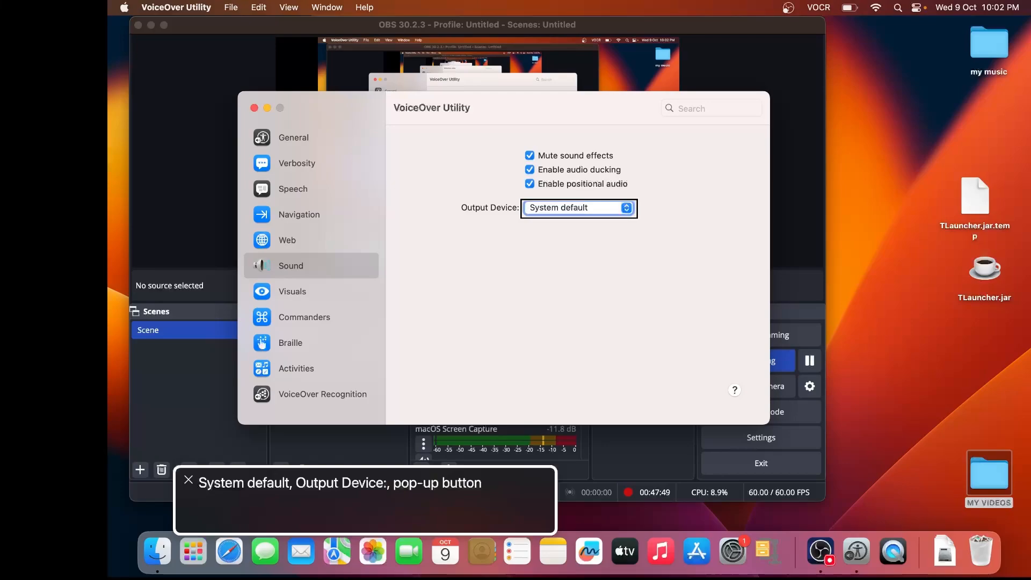
{"action": "key", "text": "Tab"}
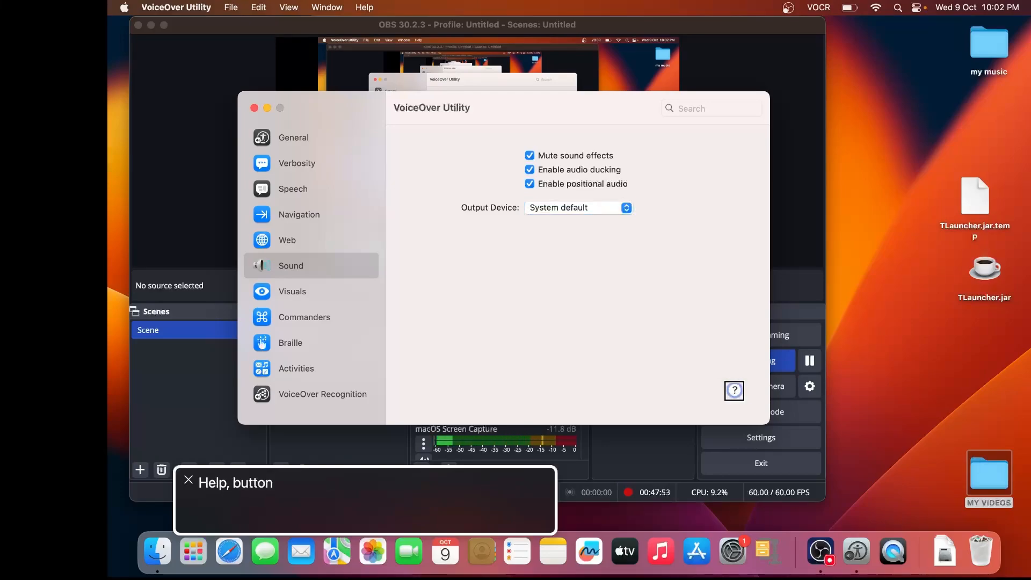
Return from the Sound options to the Utility Categories table, at the Sound category.
{"action": "key", "text": "shift+Tab"}
{"action": "key", "text": "shift+Tab"}
{"action": "key", "text": "shift+Tab"}
{"action": "key", "text": "shift+Tab"}
{"action": "key", "text": "ctrl+alt+Left"}
{"action": "key", "text": "ctrl+alt+Left"}
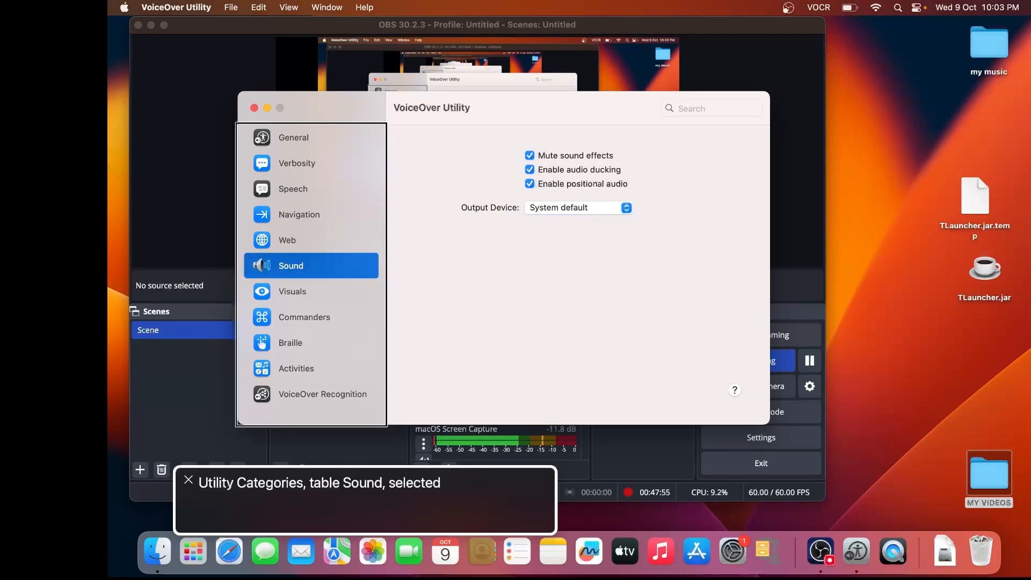
Open the Visuals category and go through its Cursor, Panels and Menus, and Touch sections.
{"action": "key", "text": "ctrl+alt+Right"}
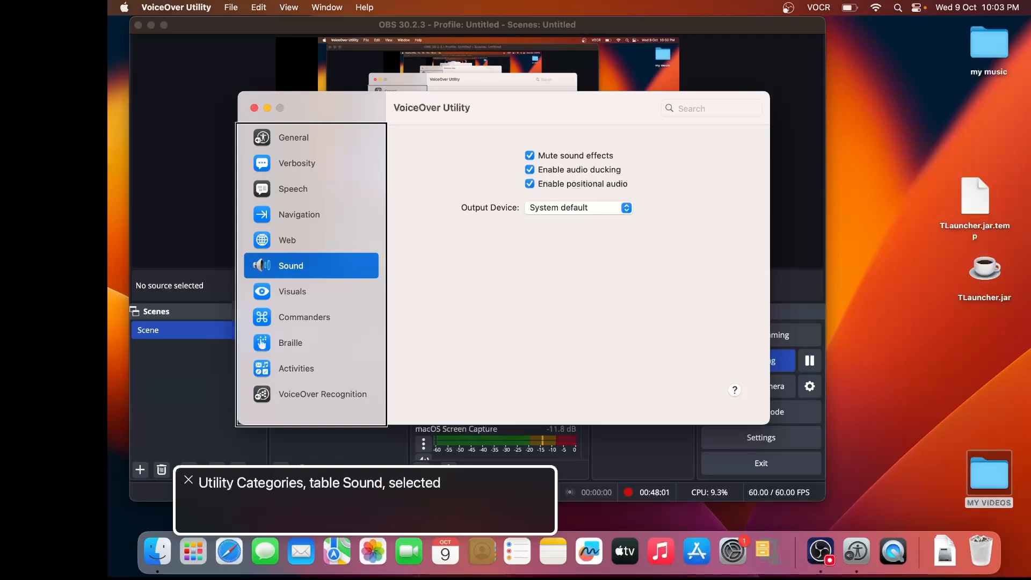
{"action": "key", "text": "Down"}
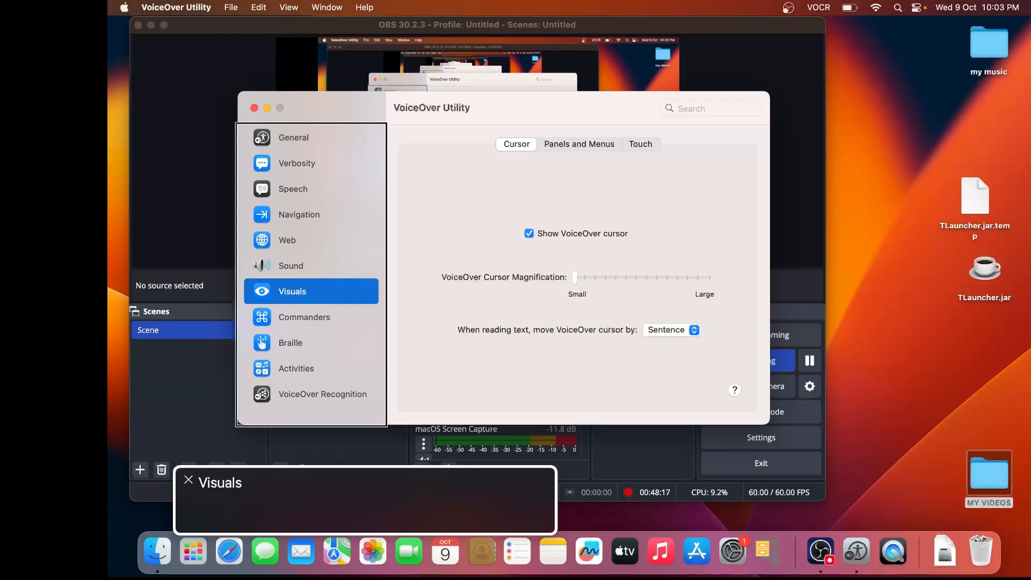
{"action": "key", "text": "Tab"}
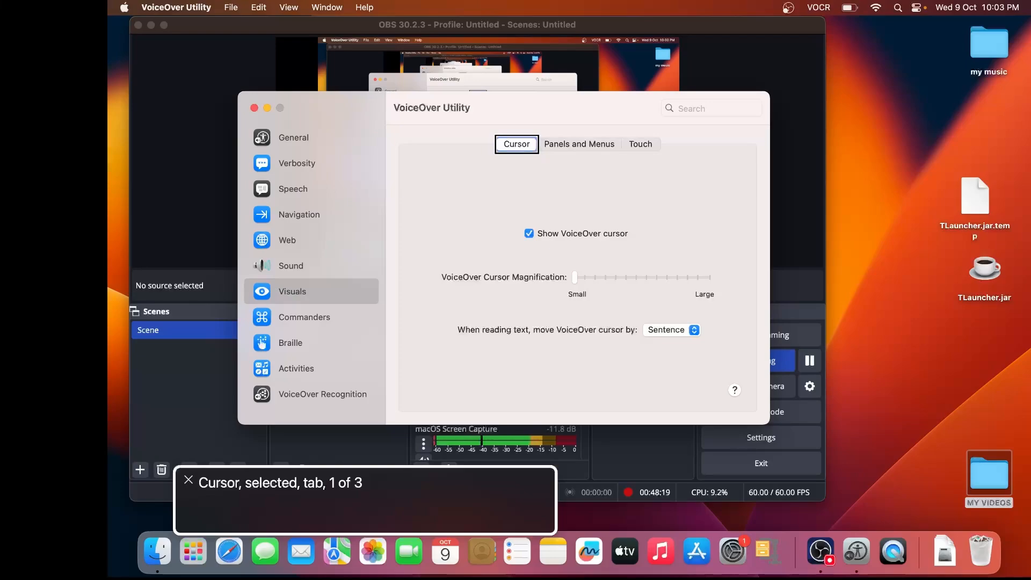
{"action": "key", "text": "ctrl+alt+Right"}
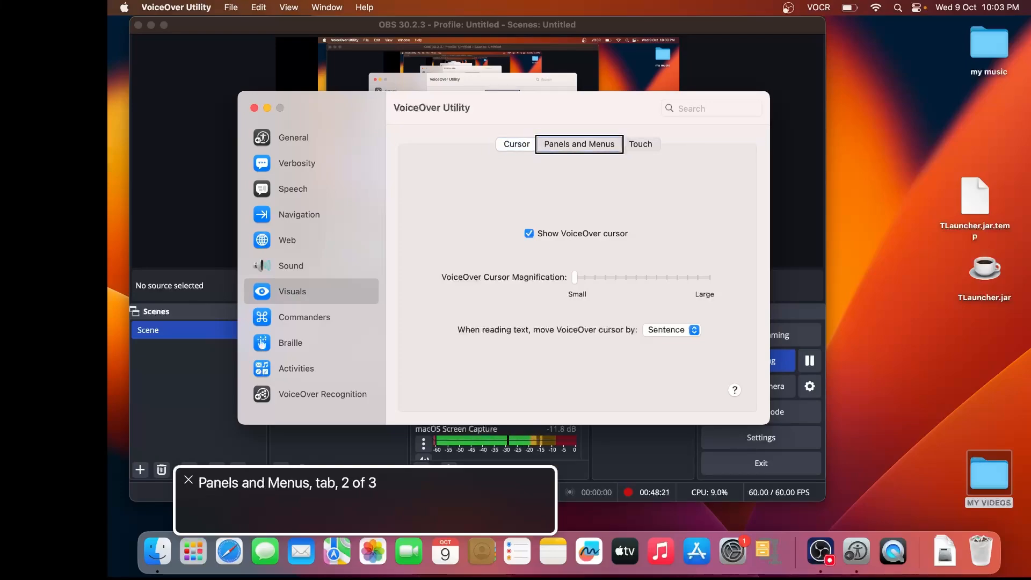
{"action": "key", "text": "ctrl+alt+Right"}
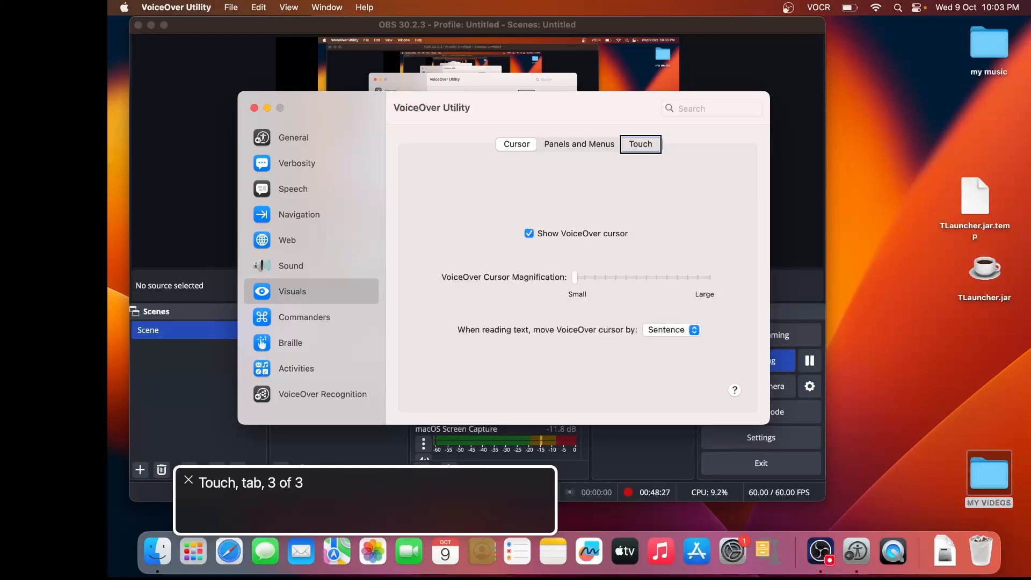
Examine the Show VoiceOver cursor, VoiceOver Cursor Magnification and text-reading cursor movement options in the Visuals Cursor section.
{"action": "key", "text": "ctrl+alt+Right"}
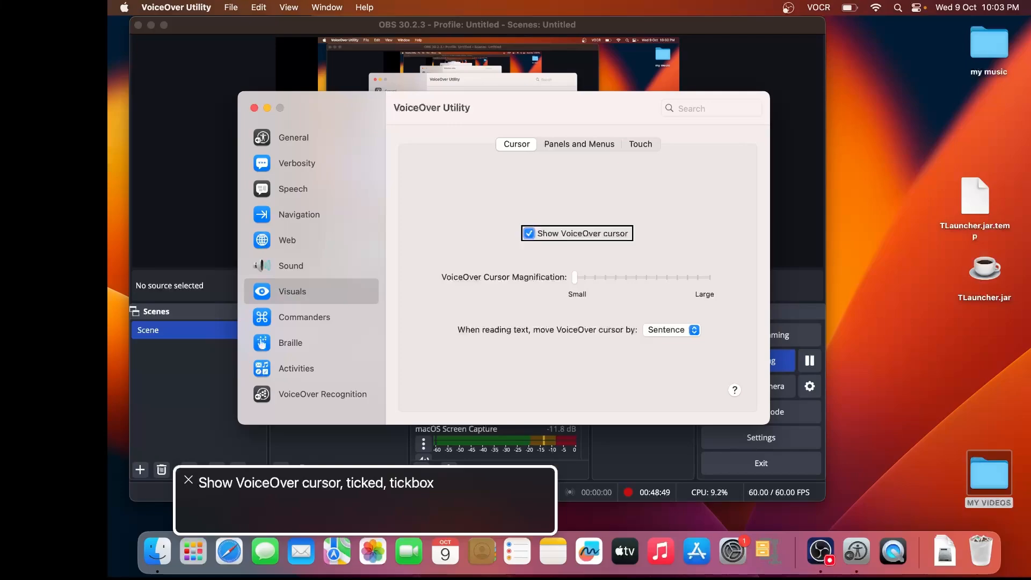
{"action": "key", "text": "ctrl+alt+Right"}
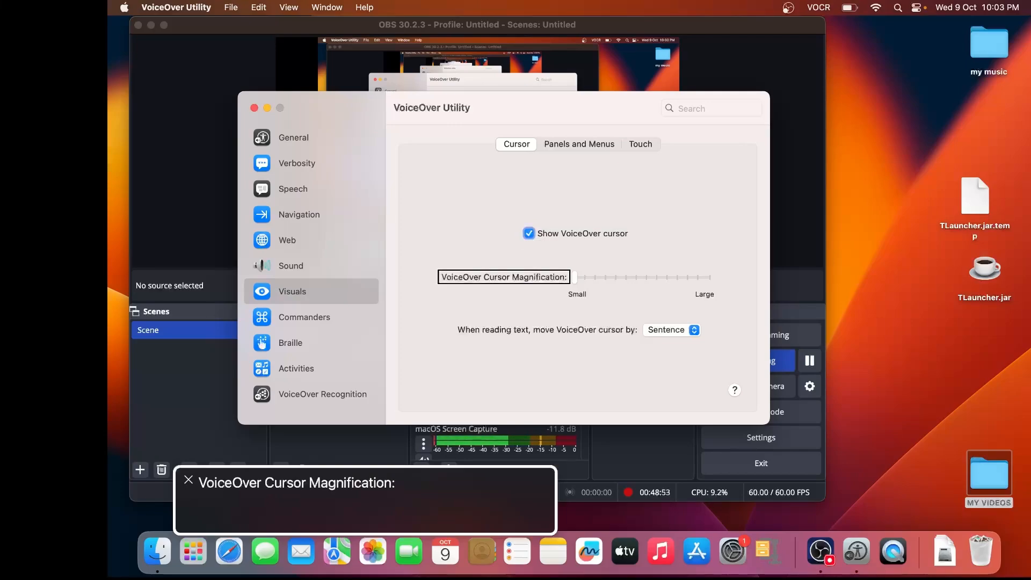
{"action": "key", "text": "ctrl+alt+Right"}
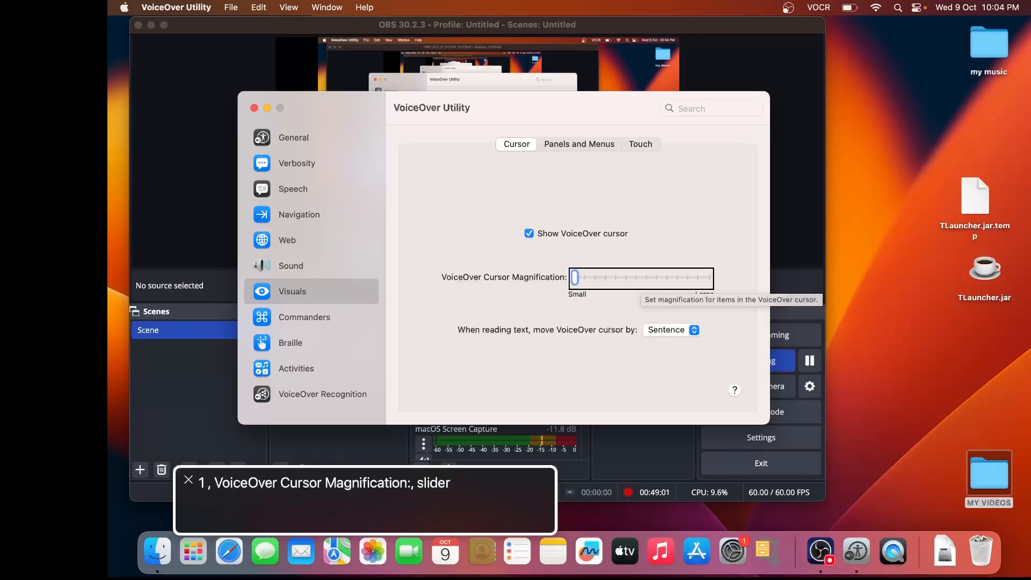
{"action": "key", "text": "ctrl+alt+Right"}
{"action": "key", "text": "ctrl+alt+Right"}
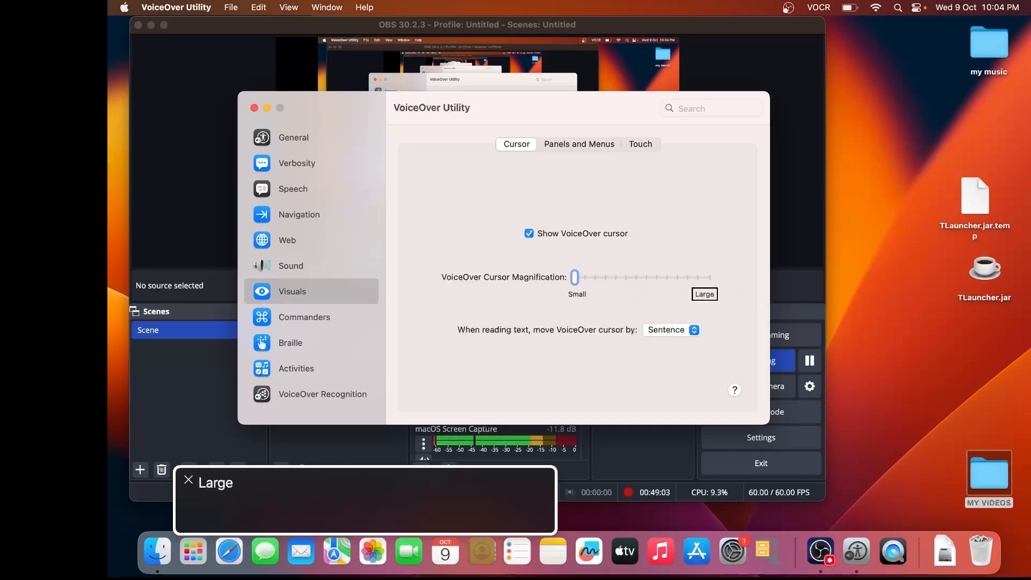
{"action": "key", "text": "ctrl+alt+Right"}
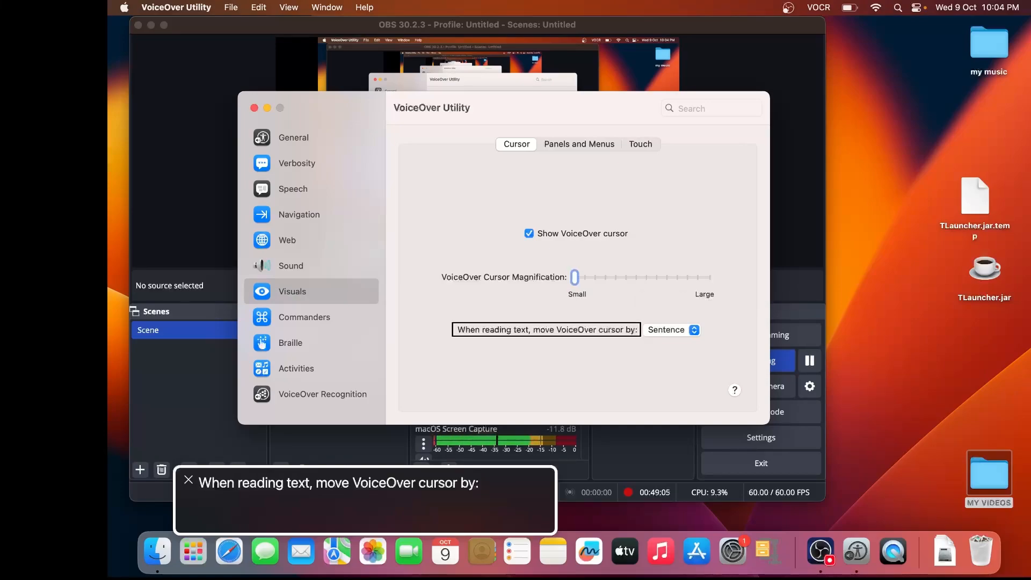
{"action": "key", "text": "ctrl+alt+Right"}
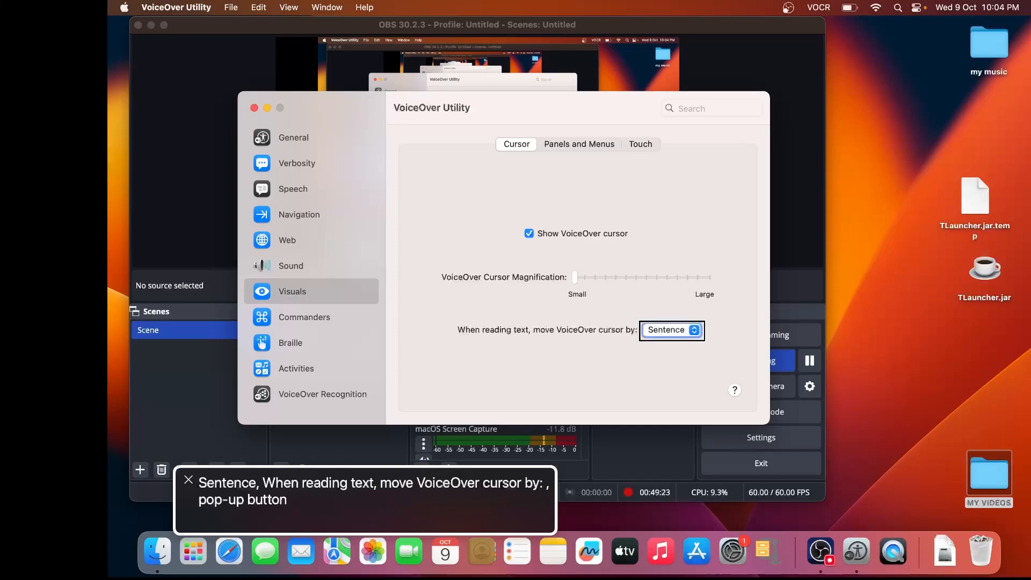
{"action": "key", "text": "ctrl+alt+Right"}
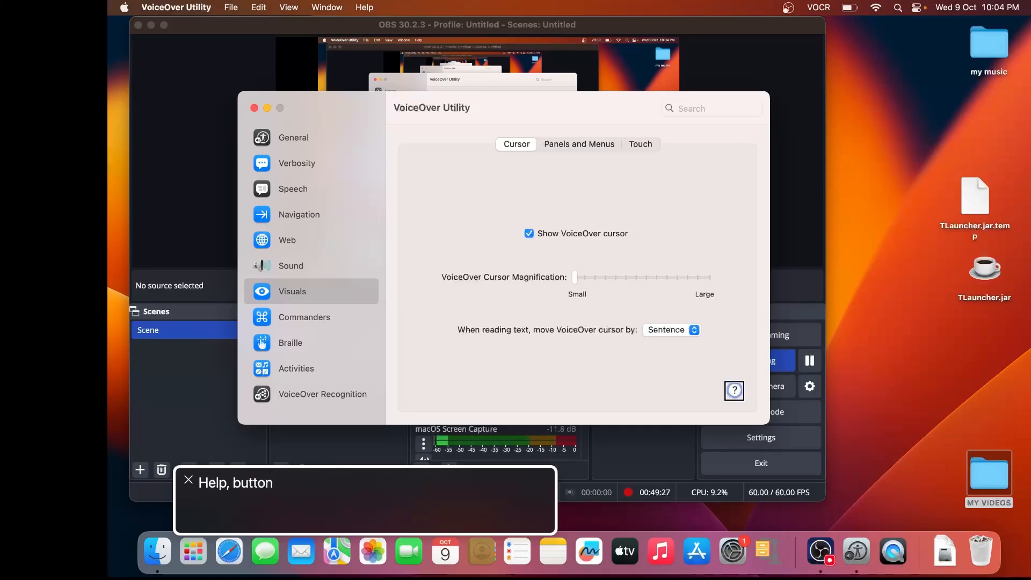
Return to the start of the Visuals sections and switch to Panels and Menus.
{"action": "key", "text": "ctrl+alt+Left"}
{"action": "key", "text": "ctrl+alt+Left"}
{"action": "key", "text": "ctrl+alt+Left"}
{"action": "key", "text": "ctrl+alt+Left"}
{"action": "key", "text": "ctrl+alt+Left"}
{"action": "key", "text": "ctrl+alt+Left"}
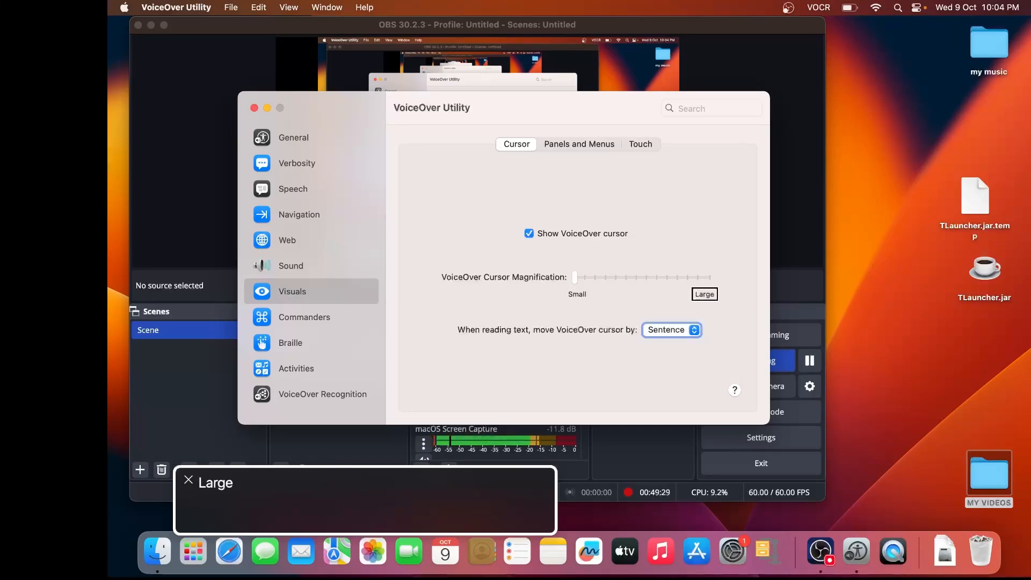
{"action": "key", "text": "ctrl+alt+Left"}
{"action": "key", "text": "ctrl+alt+Left"}
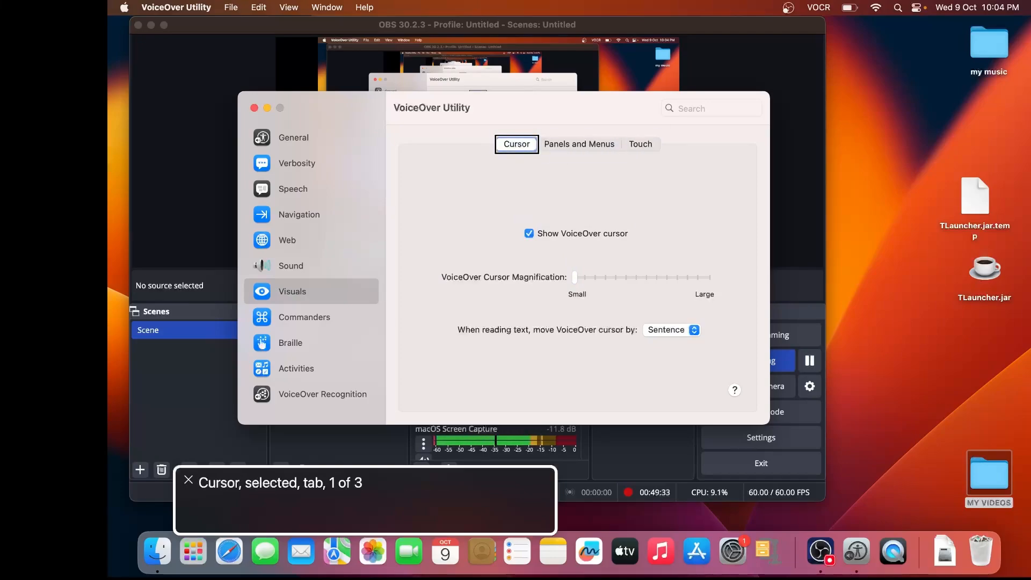
{"action": "key", "text": "ctrl+alt+Right"}
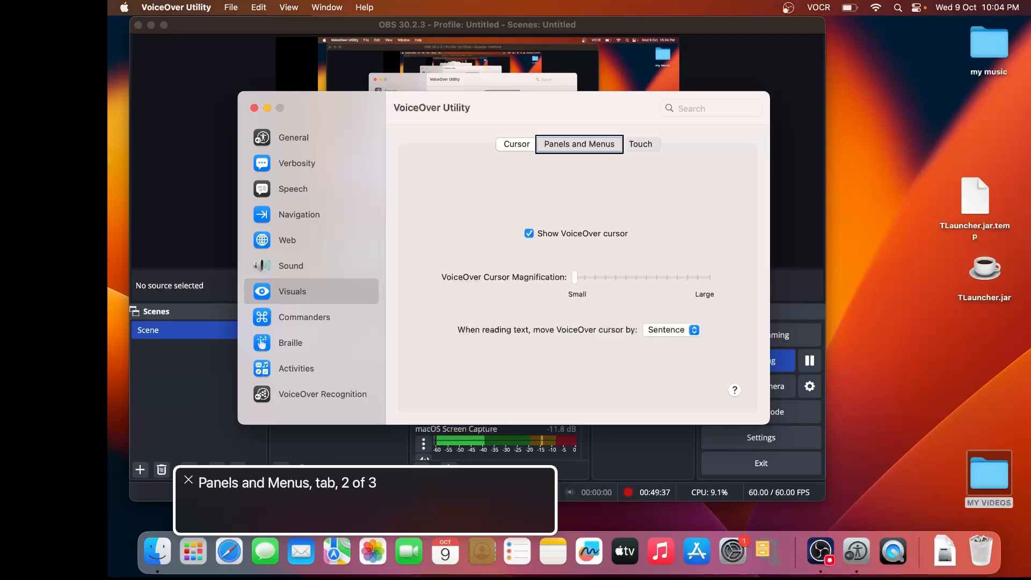
{"action": "key", "text": "ctrl+alt+space"}
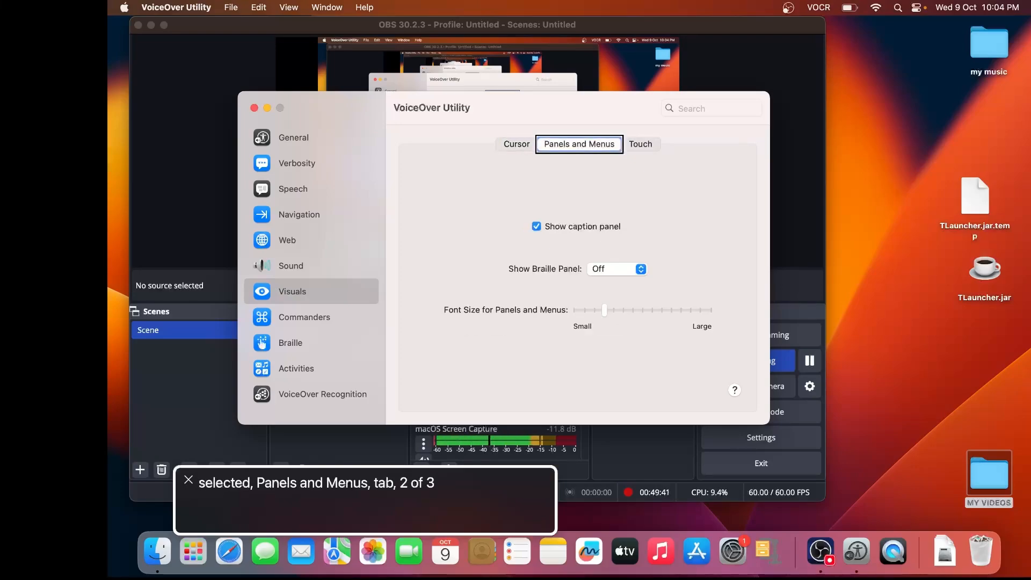
Examine the Show caption panel, Show Braille Panel and Font Size for Panels and Menus options.
{"action": "key", "text": "ctrl+alt+Right"}
{"action": "key", "text": "ctrl+alt+Right"}
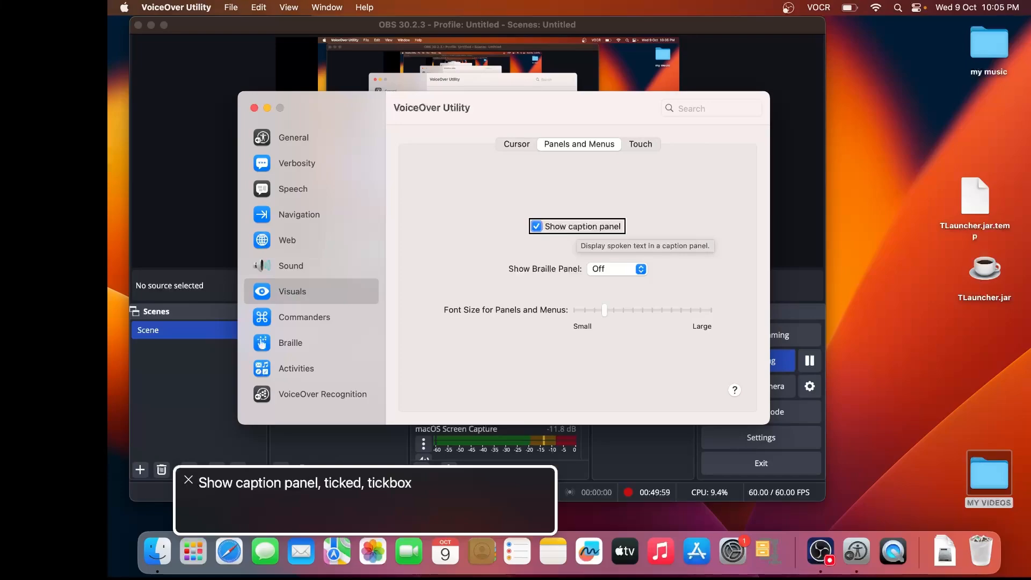
{"action": "key", "text": "ctrl+alt+Right"}
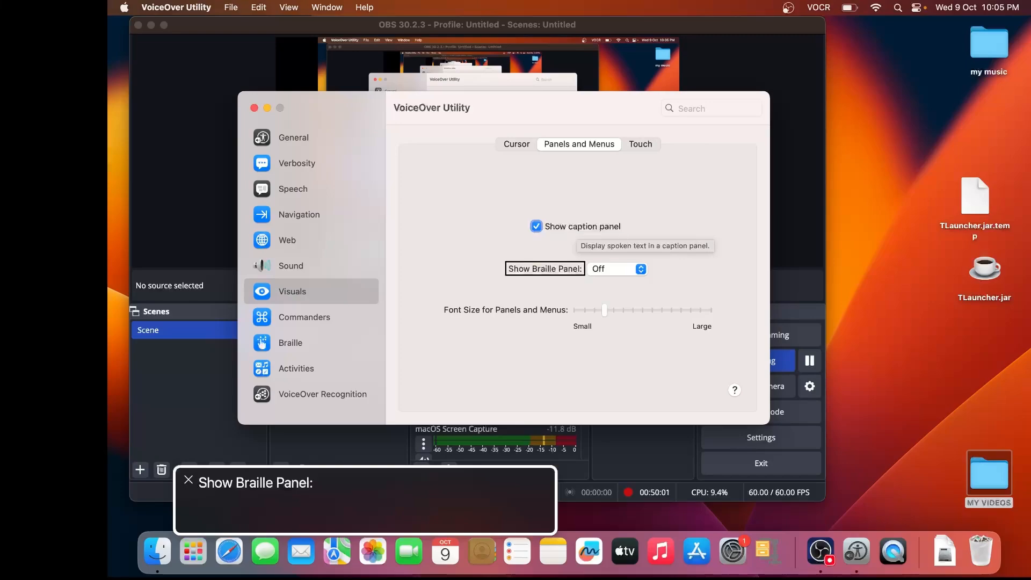
{"action": "key", "text": "ctrl+alt+Right"}
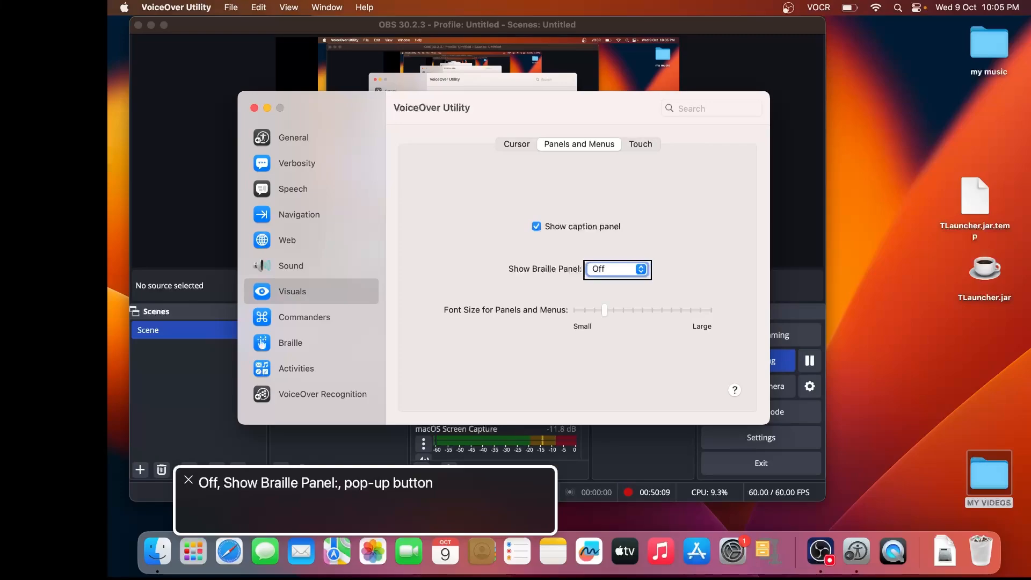
{"action": "key", "text": "ctrl+alt+Right"}
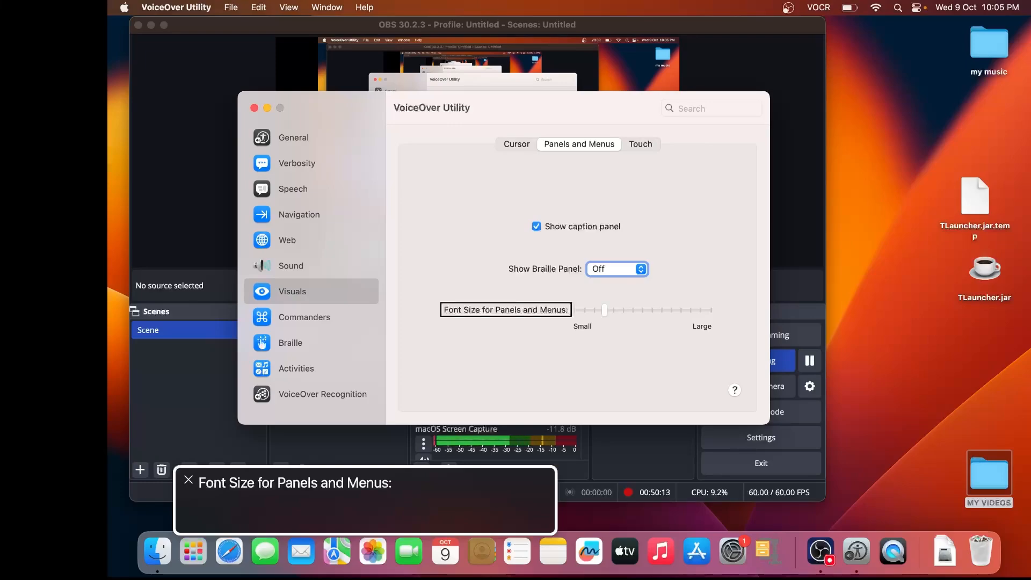
{"action": "key", "text": "ctrl+alt+Right"}
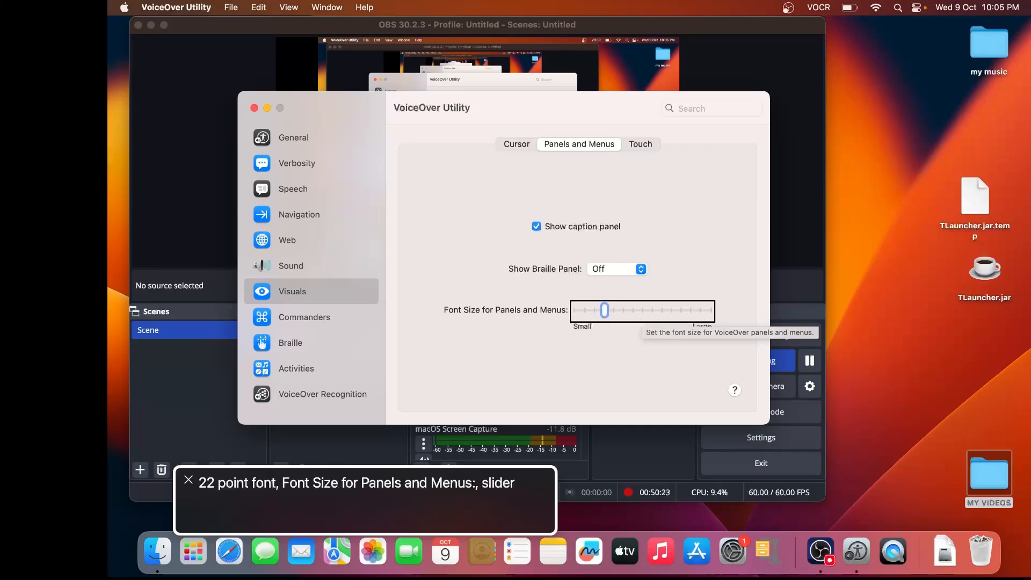
{"action": "key", "text": "ctrl+alt+Right"}
{"action": "key", "text": "ctrl+alt+Right"}
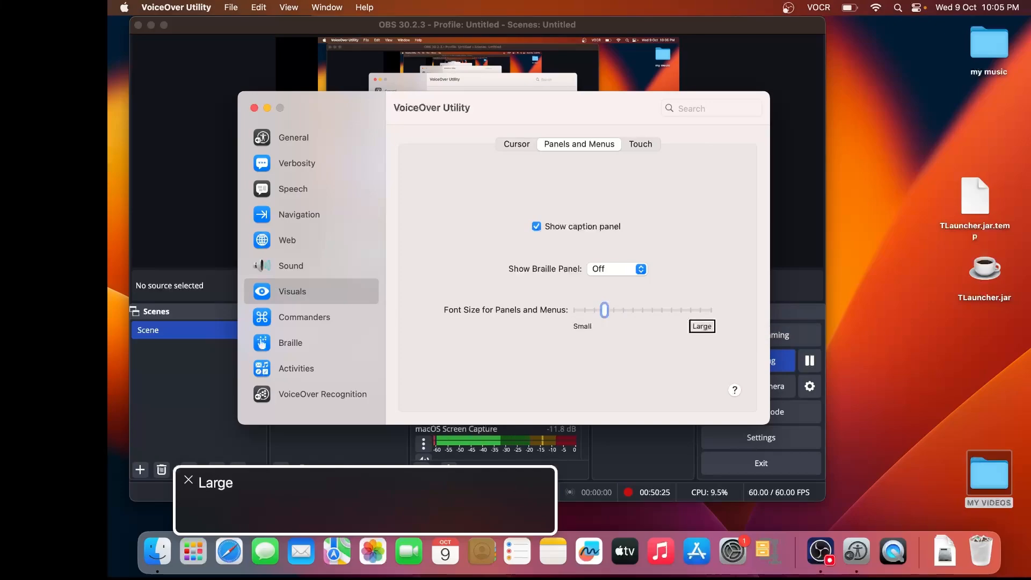
{"action": "key", "text": "ctrl+alt+Right"}
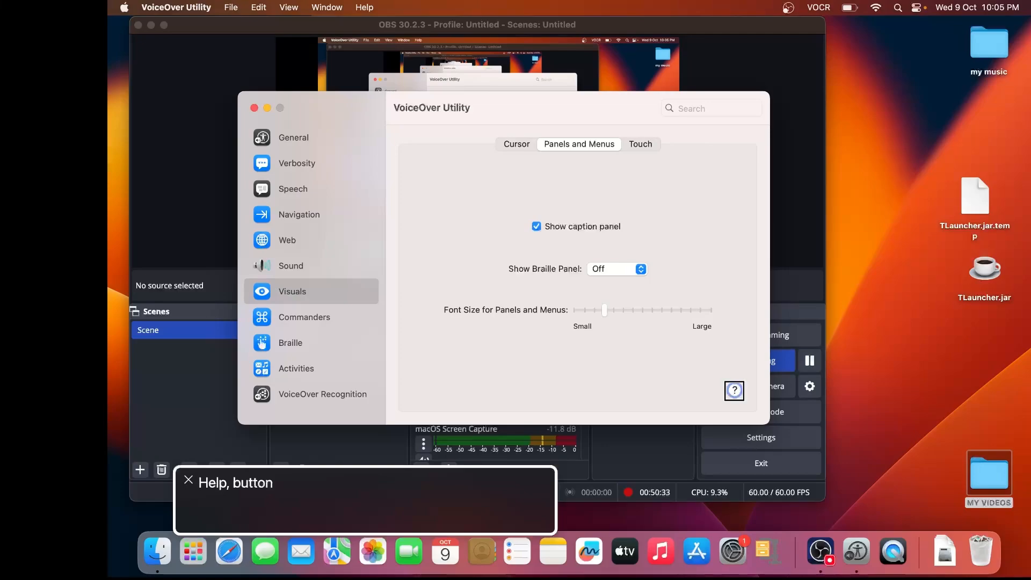
Go back from the Panels and Menus options to the Visuals sections and switch to Touch.
{"action": "key", "text": "ctrl+alt+Left"}
{"action": "key", "text": "ctrl+alt+Left"}
{"action": "key", "text": "ctrl+alt+Left"}
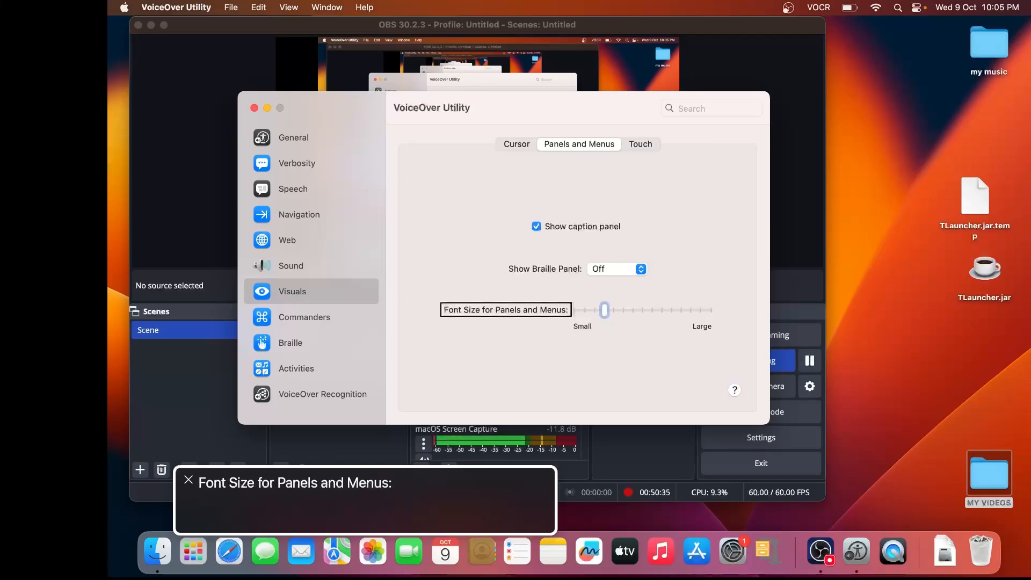
{"action": "key", "text": "ctrl+alt+Left"}
{"action": "key", "text": "ctrl+alt+Left"}
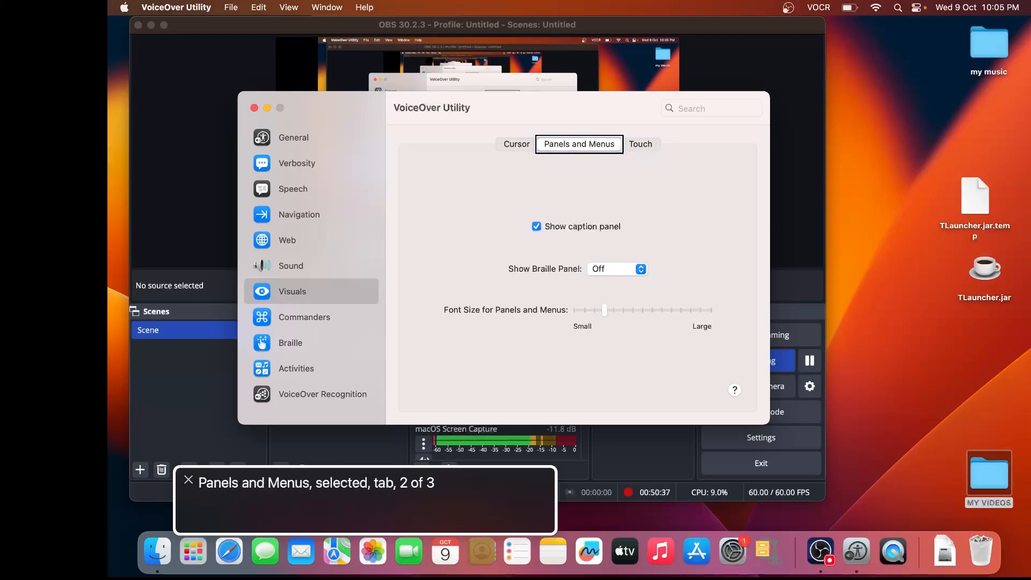
{"action": "key", "text": "ctrl+alt+Right"}
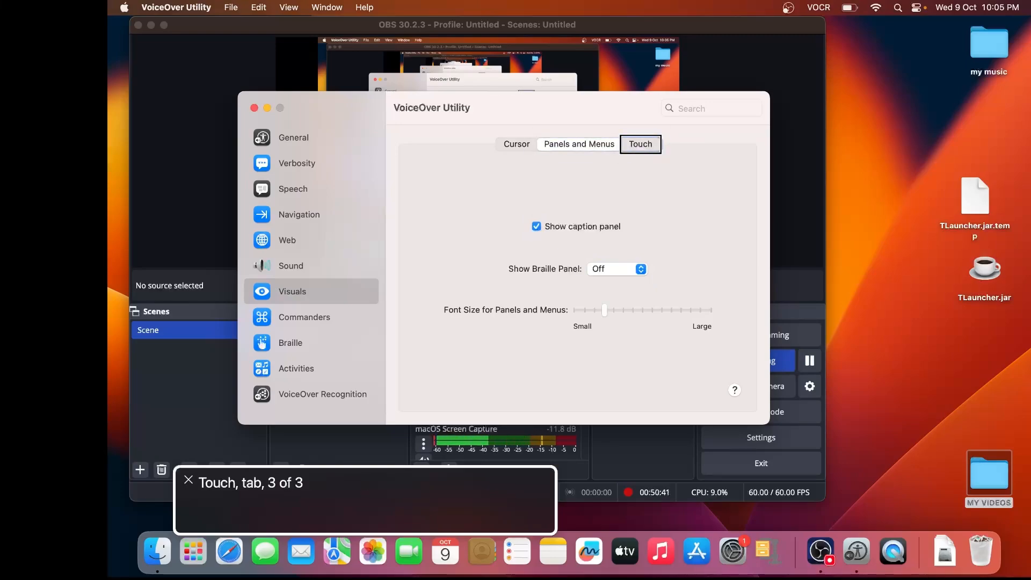
{"action": "key", "text": "ctrl+alt+space"}
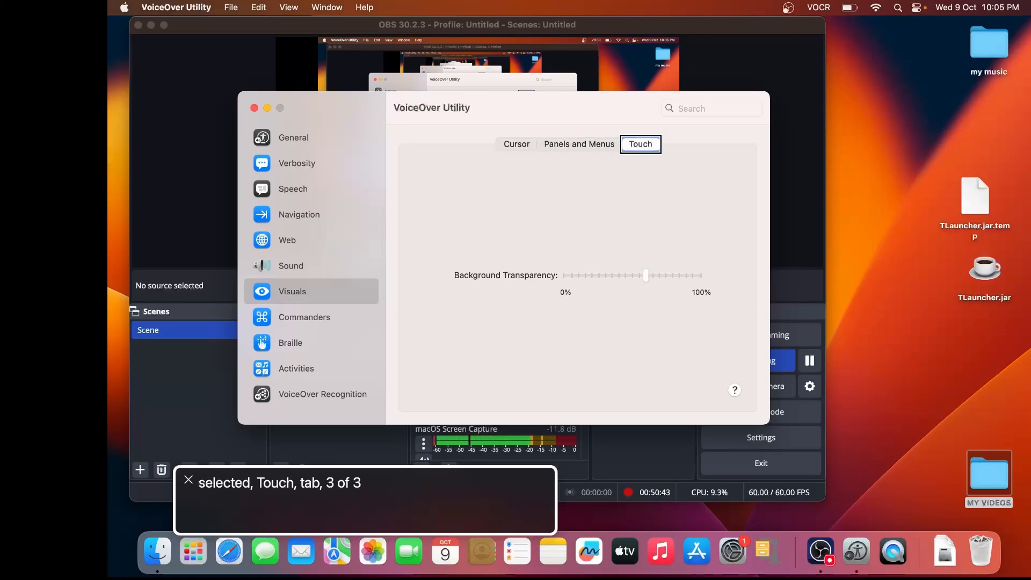
Examine the Background Transparency slider and its range in the Visuals Touch section.
{"action": "key", "text": "ctrl+alt+Right"}
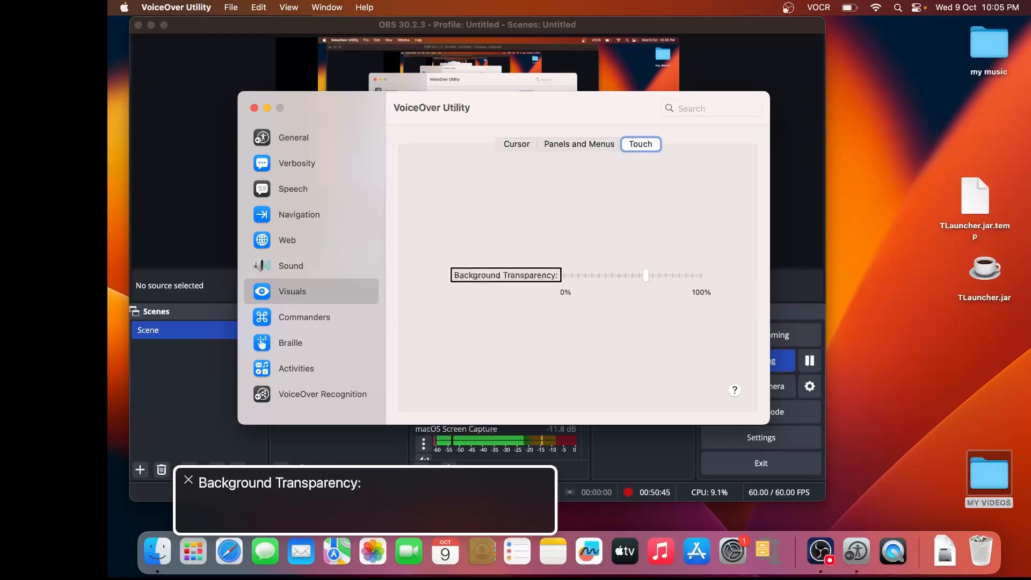
{"action": "key", "text": "ctrl+alt+Right"}
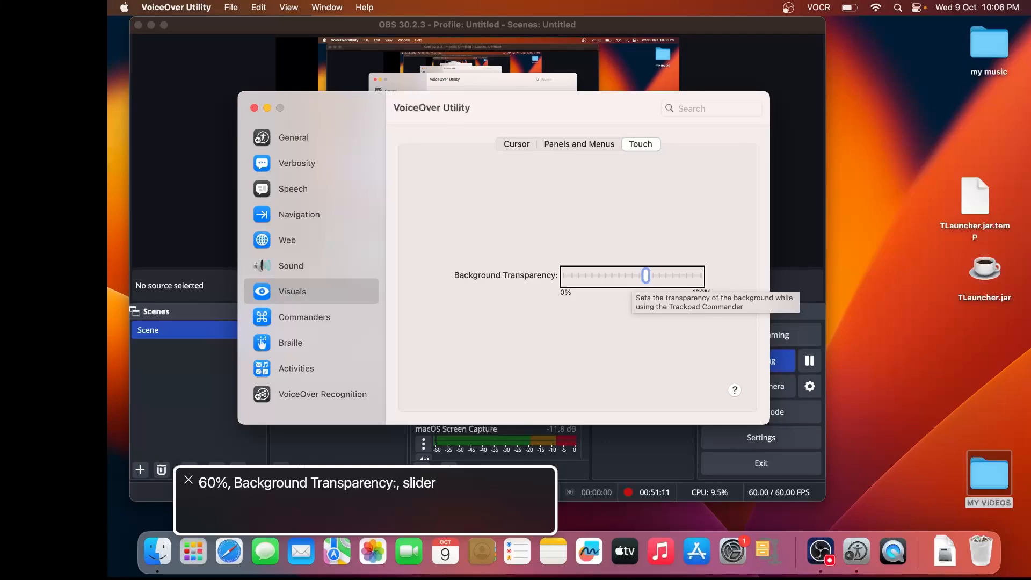
{"action": "key", "text": "ctrl+alt+Right"}
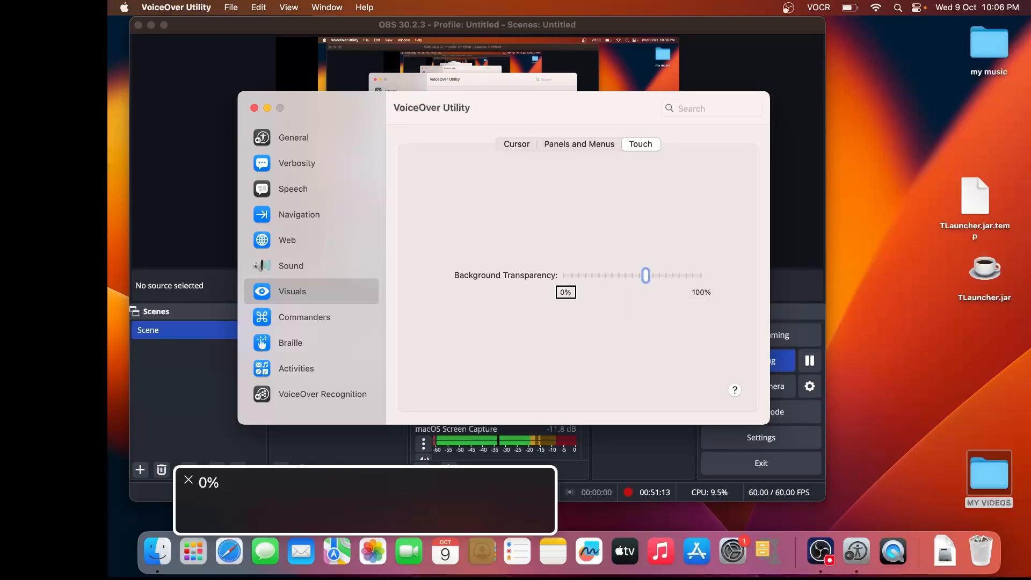
{"action": "key", "text": "ctrl+alt+Right"}
{"action": "key", "text": "ctrl+alt+Right"}
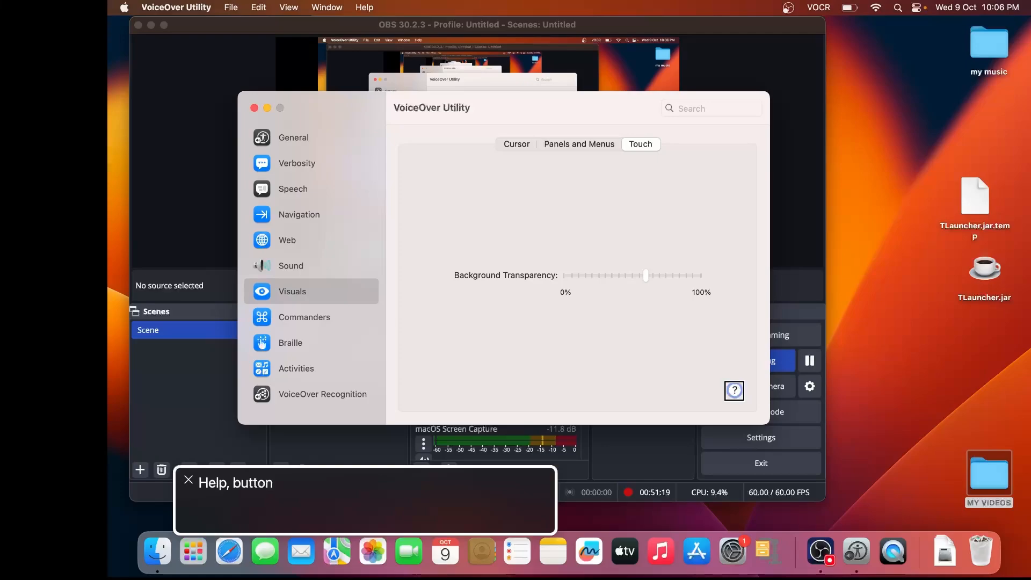
Return to the Utility Categories table and open the Commanders category at its Trackpad section.
{"action": "key", "text": "shift+Tab"}
{"action": "key", "text": "shift+Tab"}
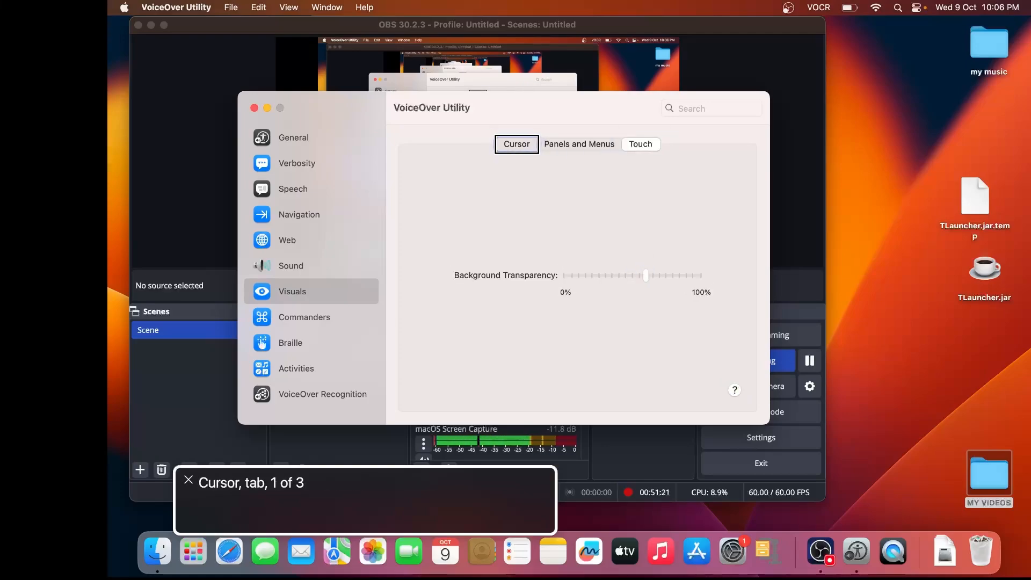
{"action": "key", "text": "ctrl+alt+Left"}
{"action": "key", "text": "ctrl+alt+Left"}
{"action": "key", "text": "ctrl+alt+Left"}
{"action": "key", "text": "ctrl+alt+Left"}
{"action": "key", "text": "ctrl+alt+Right"}
{"action": "key", "text": "ctrl+alt+Right"}
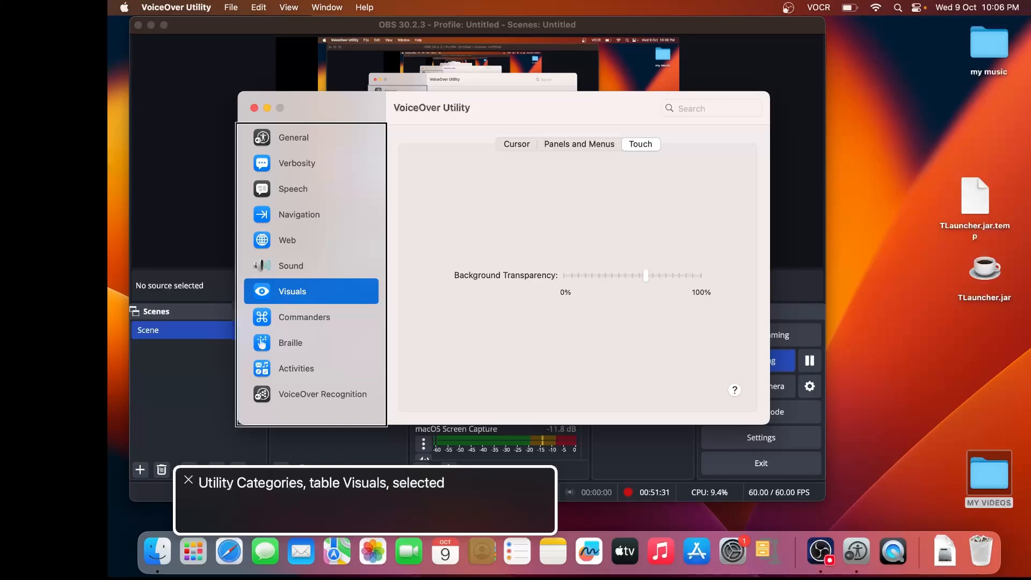
{"action": "key", "text": "Down"}
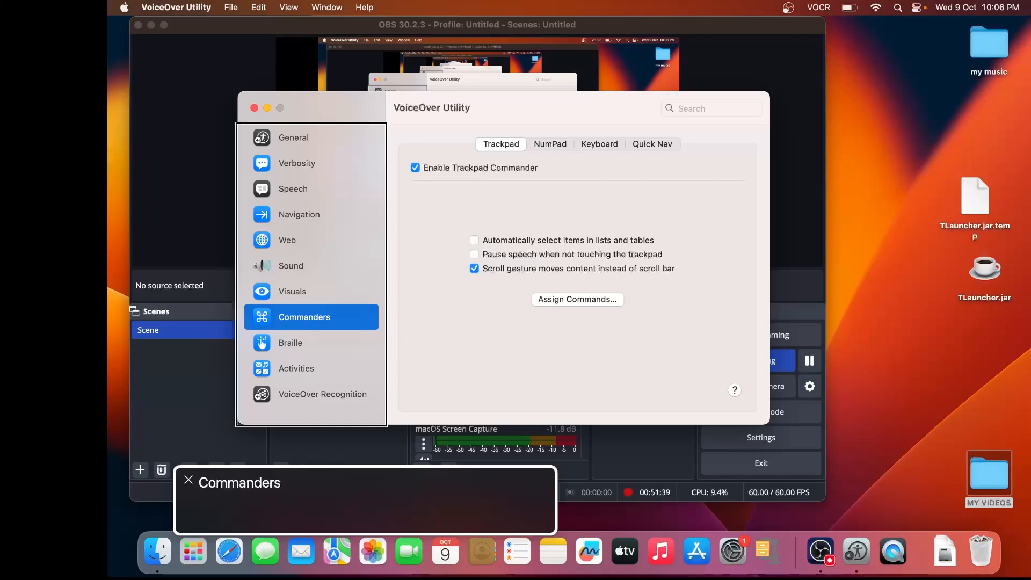
{"action": "key", "text": "Tab"}
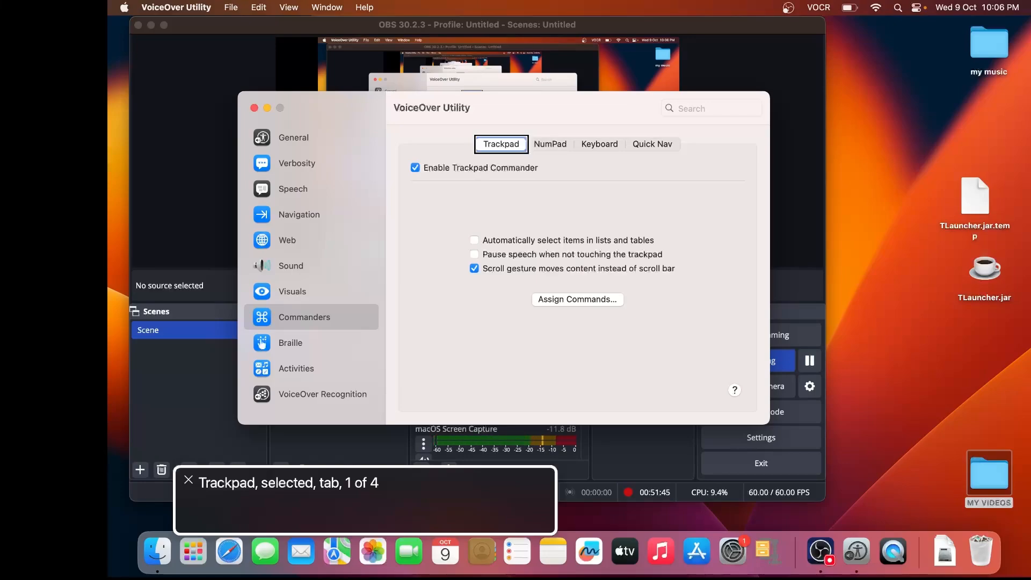
Review the Trackpad, NumPad, Keyboard and Quick Nav sections of Commanders and examine the Enable Trackpad Commander option.
{"action": "key", "text": "ctrl+alt+Right"}
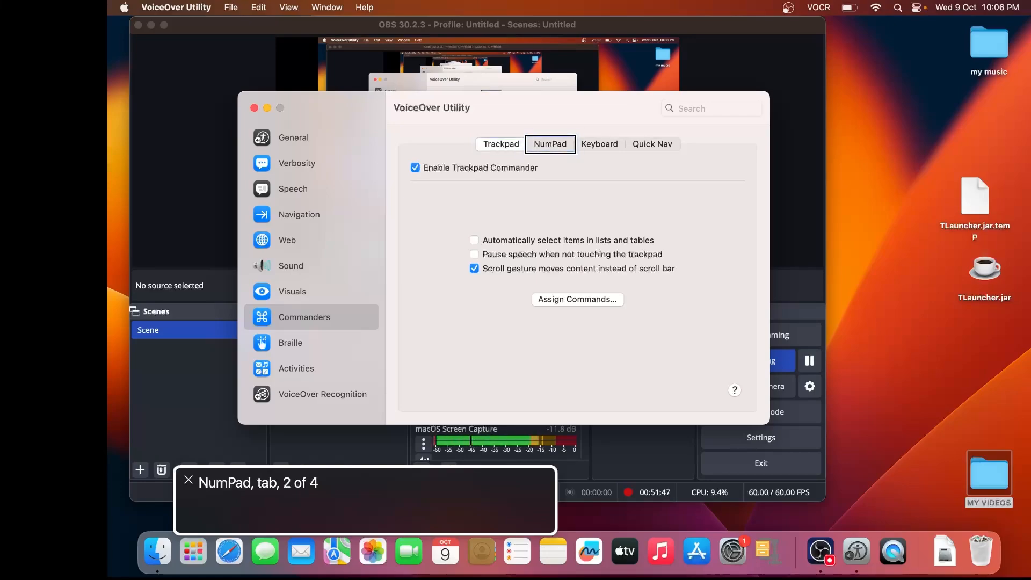
{"action": "key", "text": "ctrl+alt+Right"}
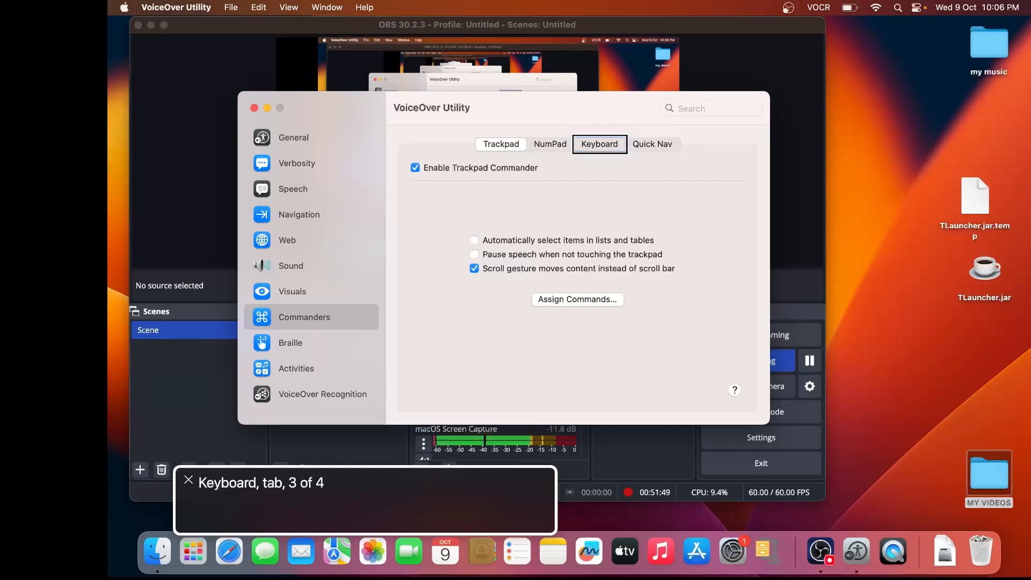
{"action": "key", "text": "ctrl+alt+Right"}
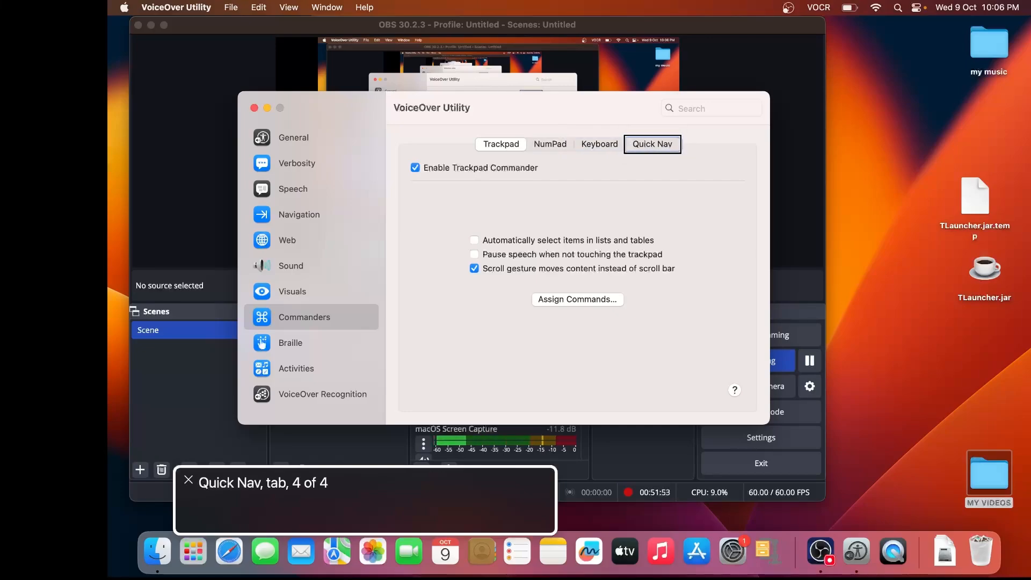
{"action": "key", "text": "ctrl+alt+Right"}
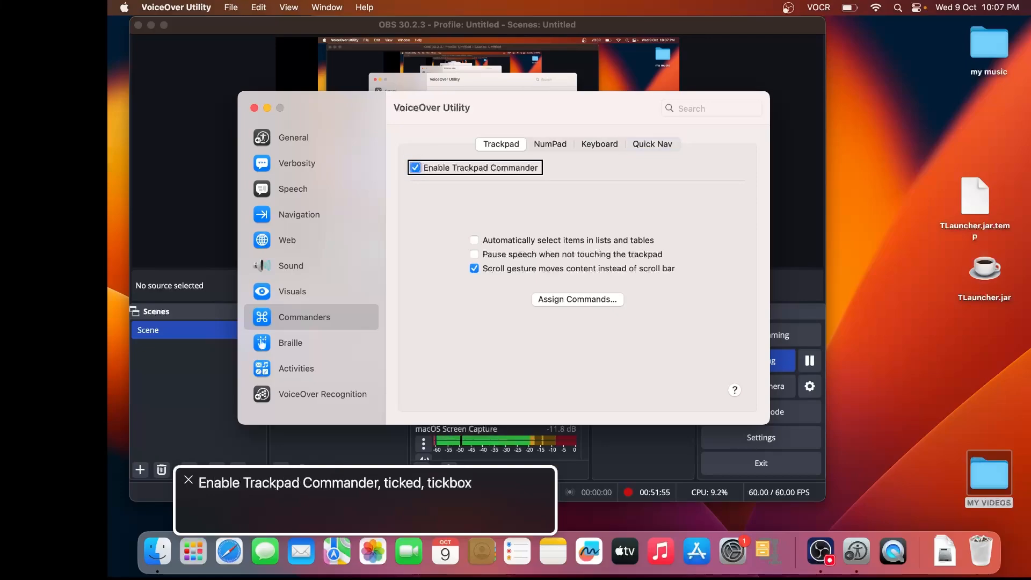
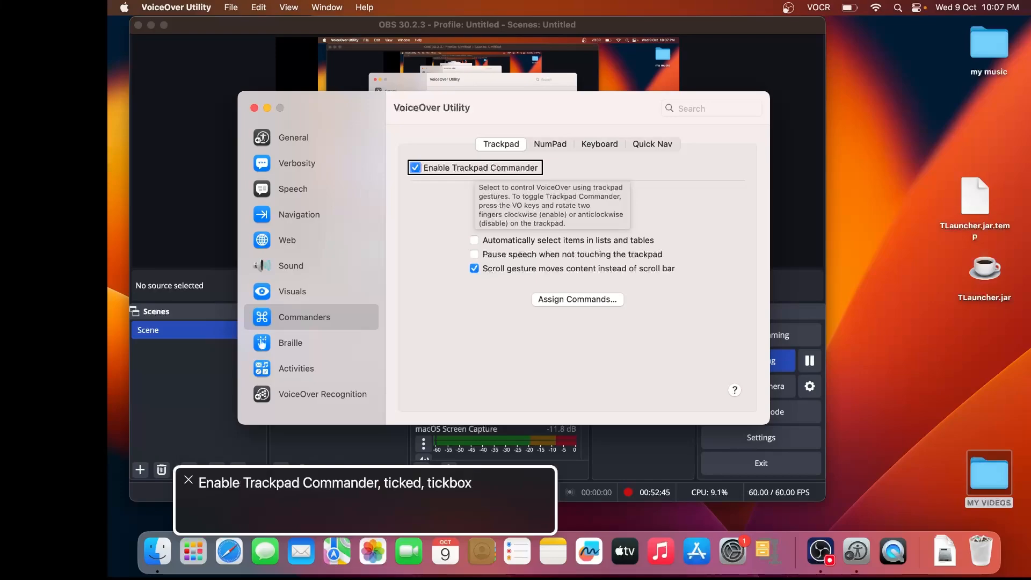
{"action": "key", "text": "ctrl+alt+Left"}
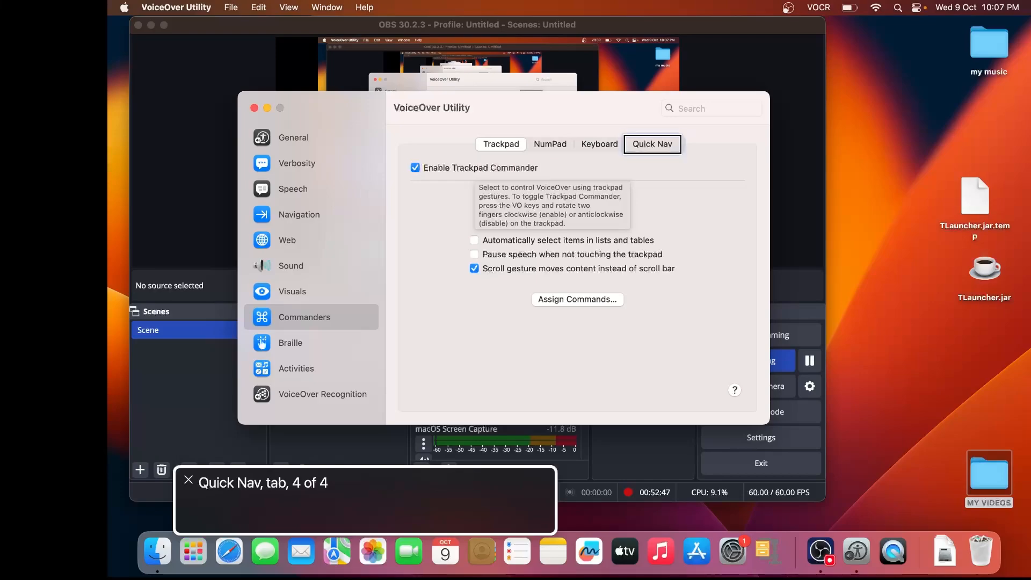
{"action": "key", "text": "ctrl+alt+Right"}
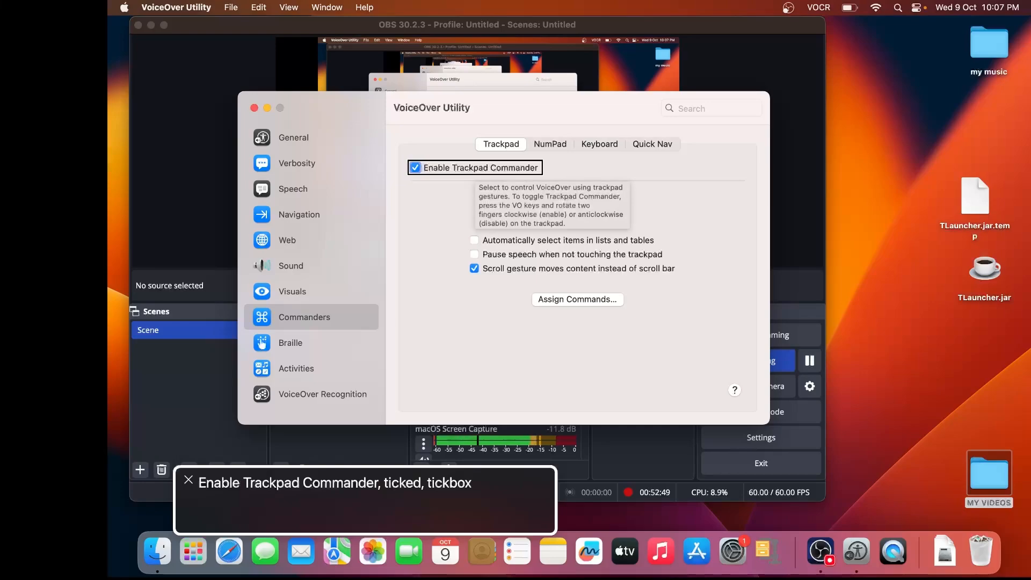
Examine the Trackpad options for automatic item selection, pausing speech and the scroll gesture, plus Assign Commands and Help.
{"action": "key", "text": "ctrl+alt+Right"}
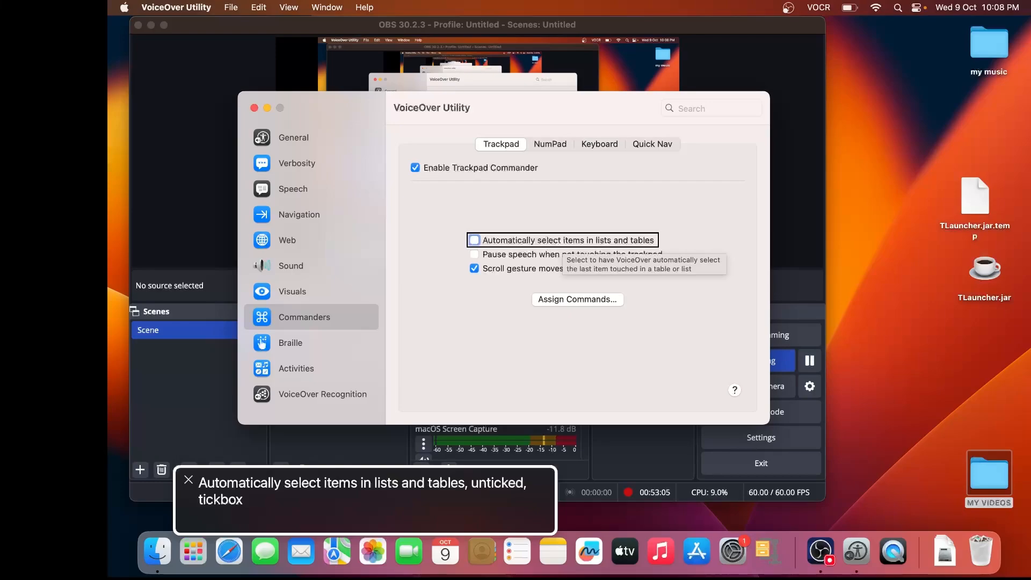
{"action": "key", "text": "ctrl+alt+Right"}
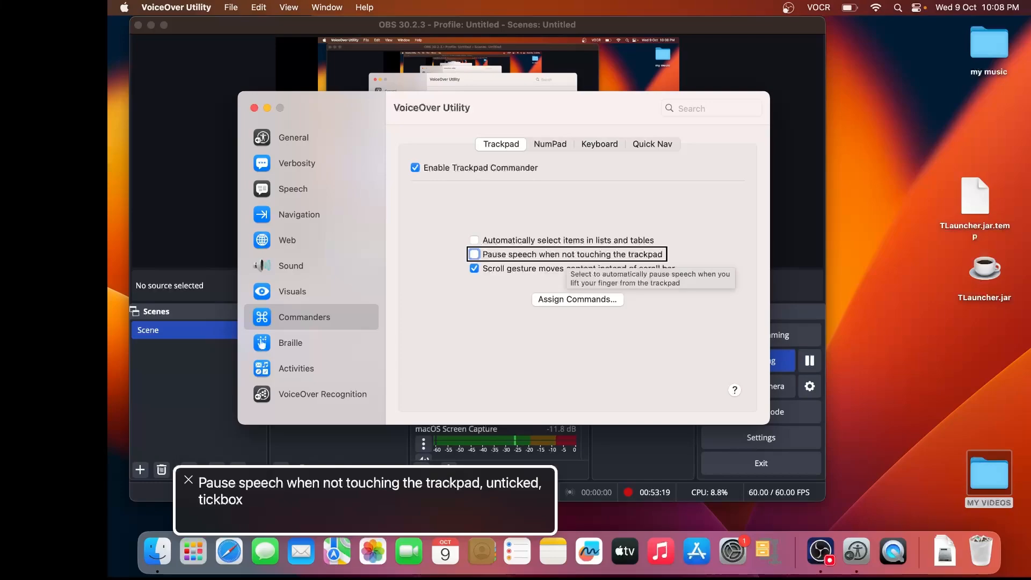
{"action": "key", "text": "ctrl+alt+Right"}
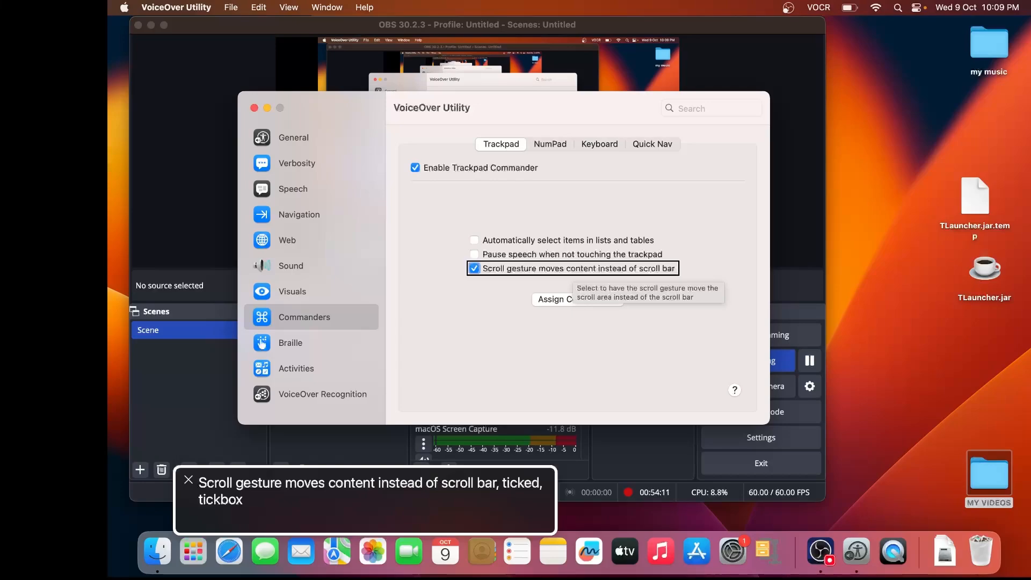
{"action": "key", "text": "ctrl+alt+Left"}
{"action": "key", "text": "ctrl+alt+Right"}
{"action": "key", "text": "ctrl+alt+Right"}
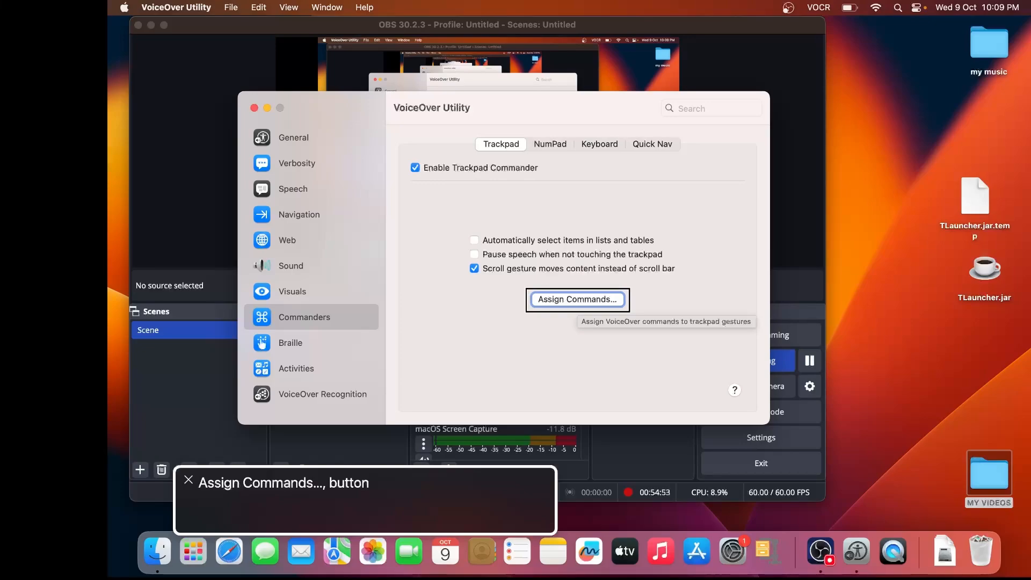
{"action": "key", "text": "Tab"}
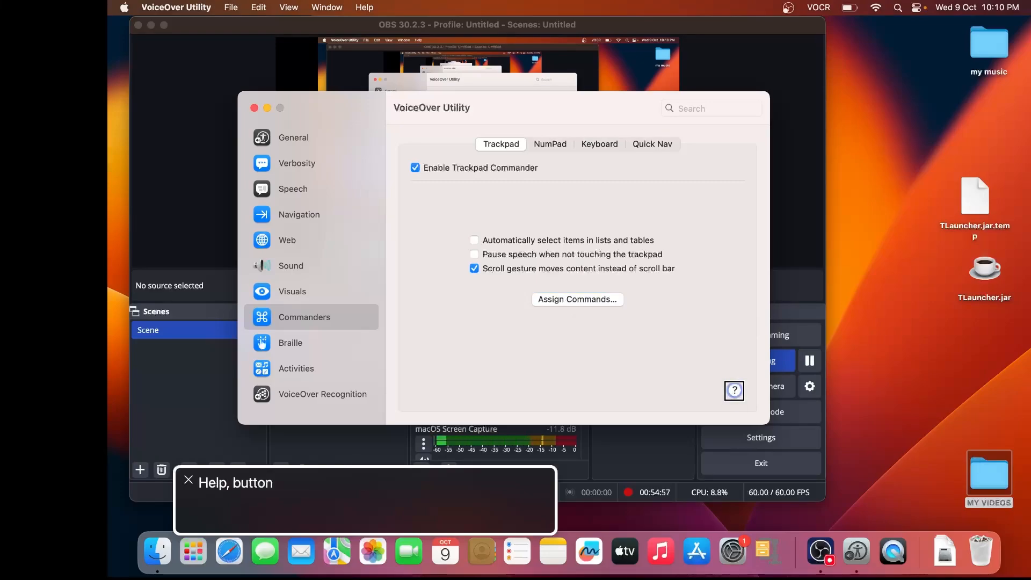
Return to the Commanders sections and switch from Trackpad to Keyboard.
{"action": "key", "text": "shift+Tab"}
{"action": "key", "text": "shift+Tab"}
{"action": "key", "text": "shift+Tab"}
{"action": "key", "text": "shift+Tab"}
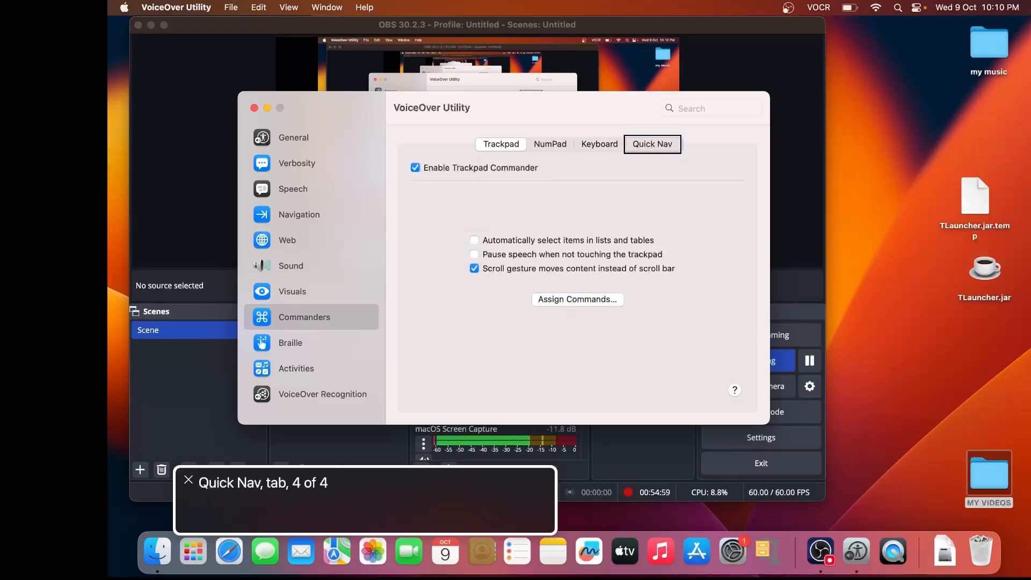
{"action": "key", "text": "ctrl+alt+Left"}
{"action": "key", "text": "ctrl+alt+Left"}
{"action": "key", "text": "ctrl+alt+Left"}
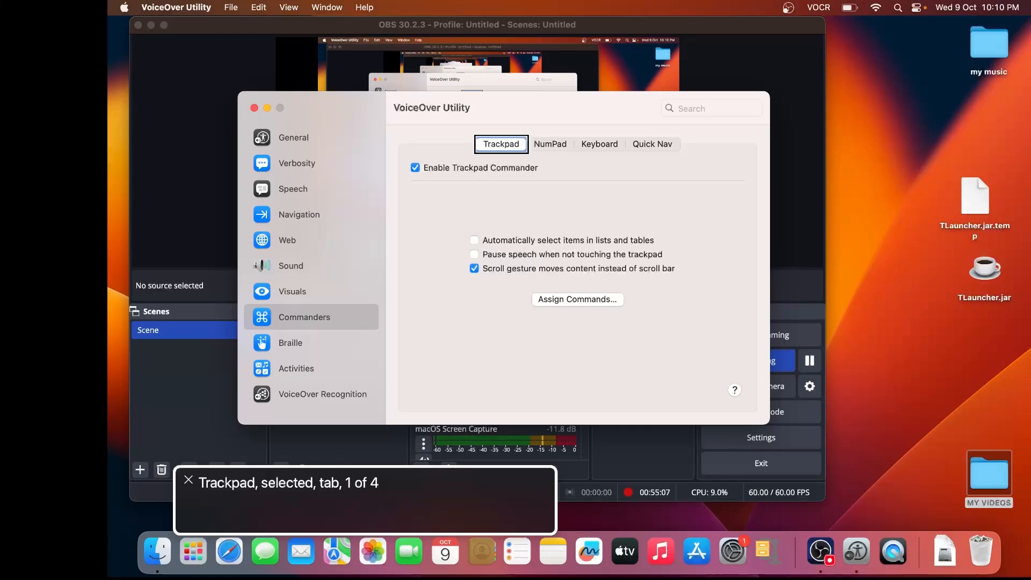
{"action": "key", "text": "ctrl+alt+Right"}
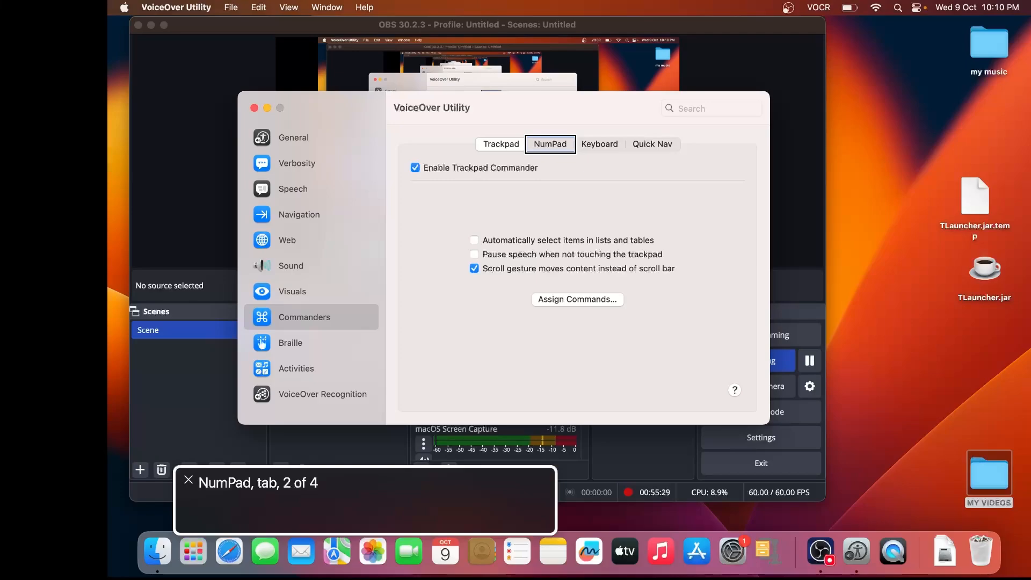
{"action": "key", "text": "ctrl+alt+Right"}
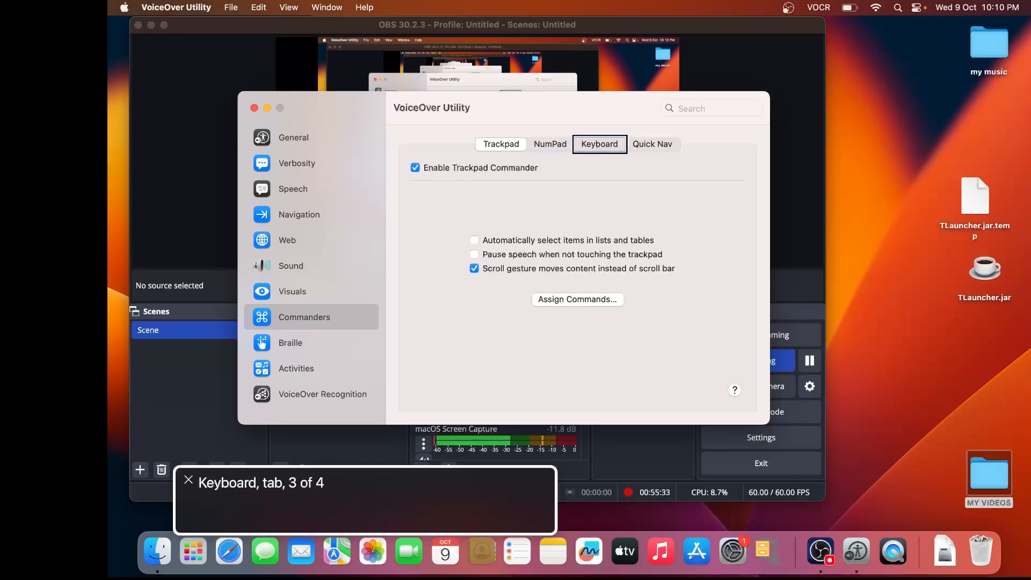
{"action": "key", "text": "ctrl+alt+space"}
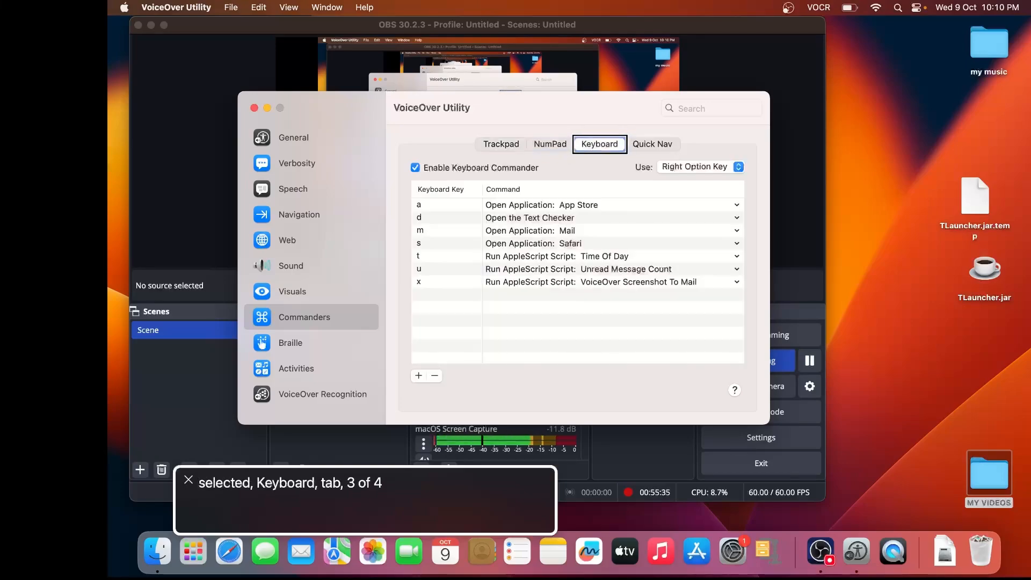
Examine the Enable Keyboard Commander option, the Use modifier key choice, the Keyboard Commander table and its add control.
{"action": "key", "text": "Tab"}
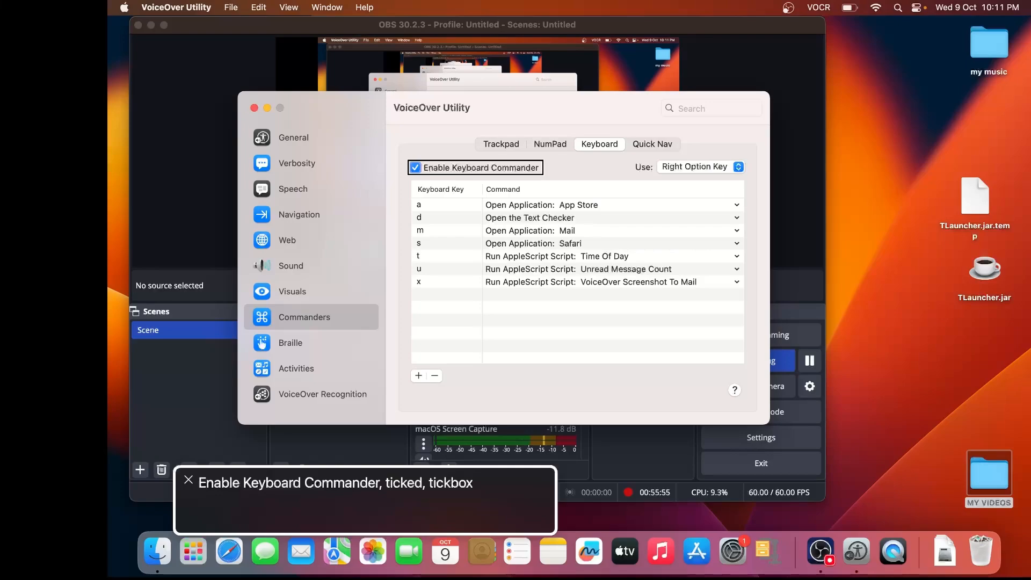
{"action": "key", "text": "ctrl+alt+Right"}
{"action": "key", "text": "ctrl+alt+Right"}
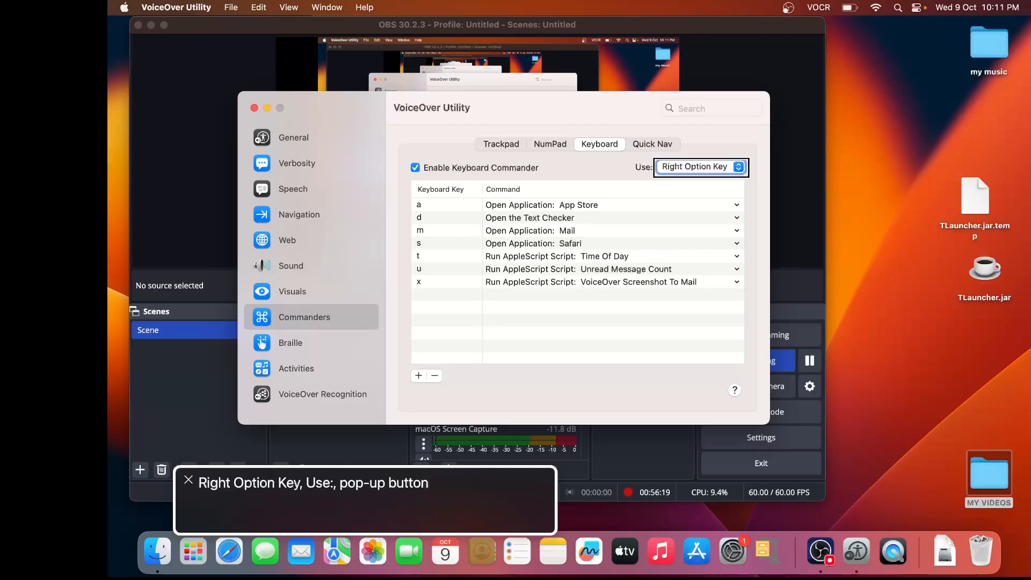
{"action": "key", "text": "ctrl+alt+Right"}
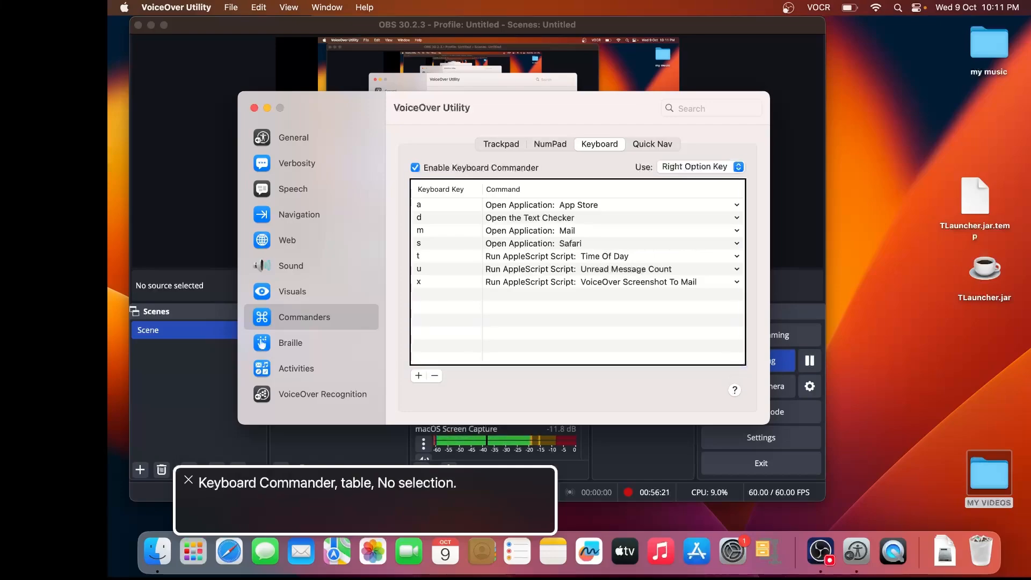
{"action": "key", "text": "ctrl+alt+Right"}
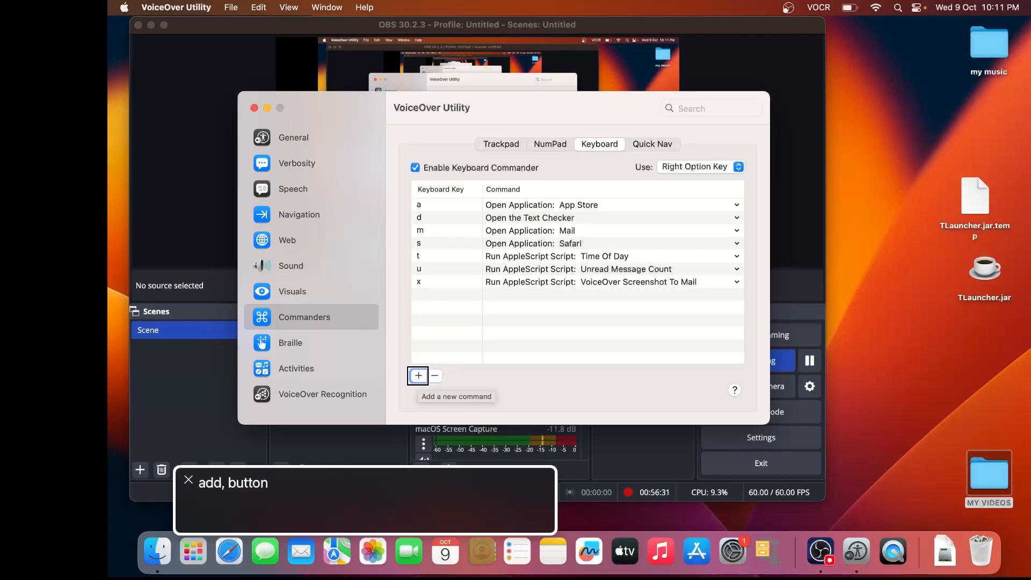
{"action": "key", "text": "ctrl+alt+Left"}
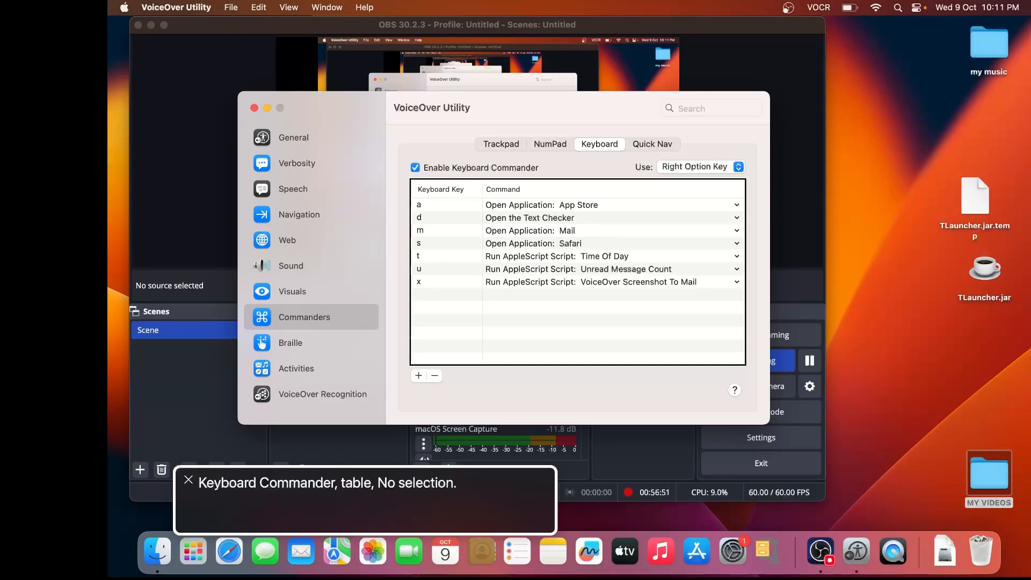
Enter the Keyboard Commander table and examine the commands assigned to the keys a, d and m.
{"action": "key", "text": "ctrl+alt+shift+Down"}
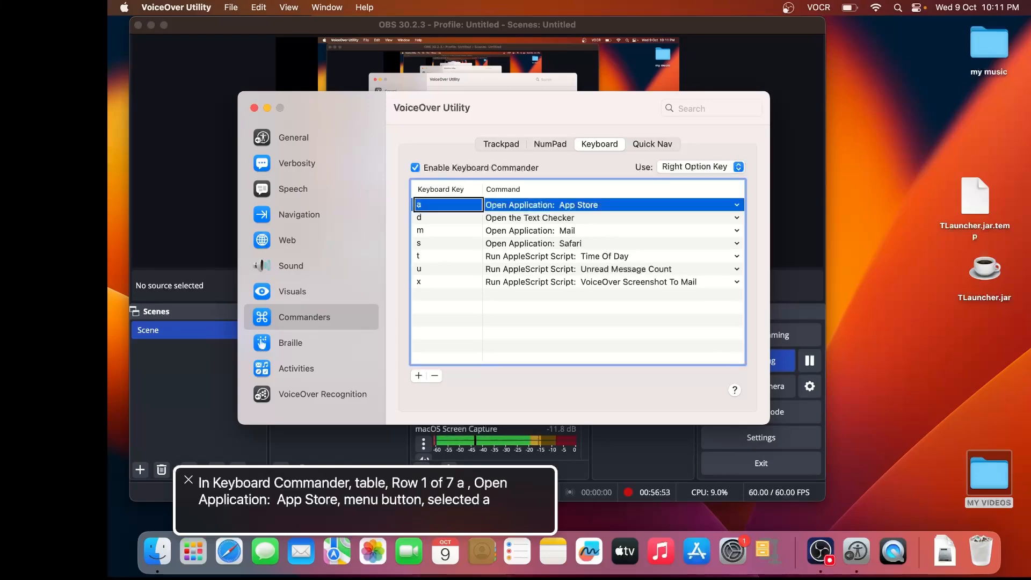
{"action": "key", "text": "ctrl+alt+Down"}
{"action": "key", "text": "ctrl+alt+Up"}
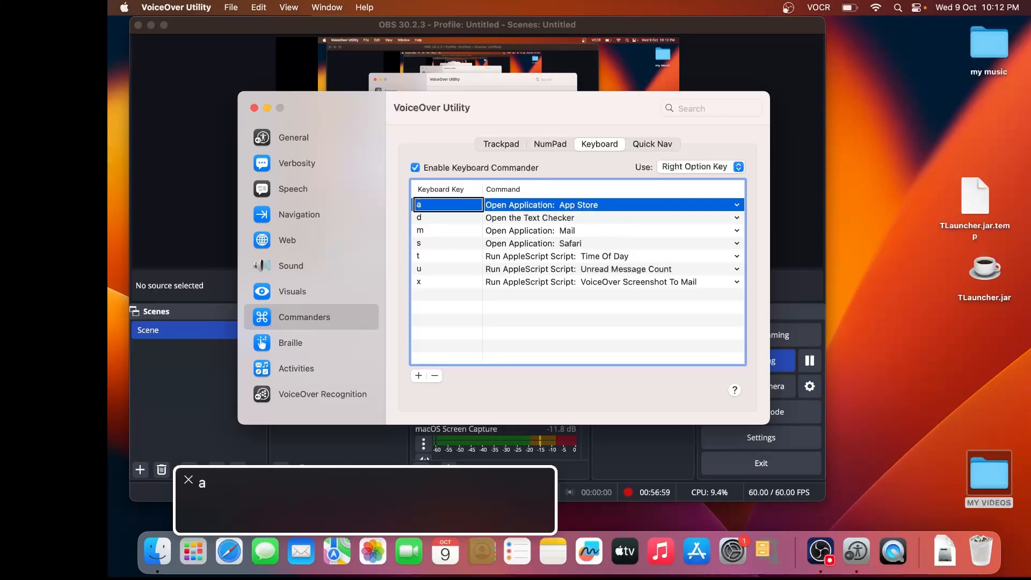
{"action": "key", "text": "ctrl+alt+Down"}
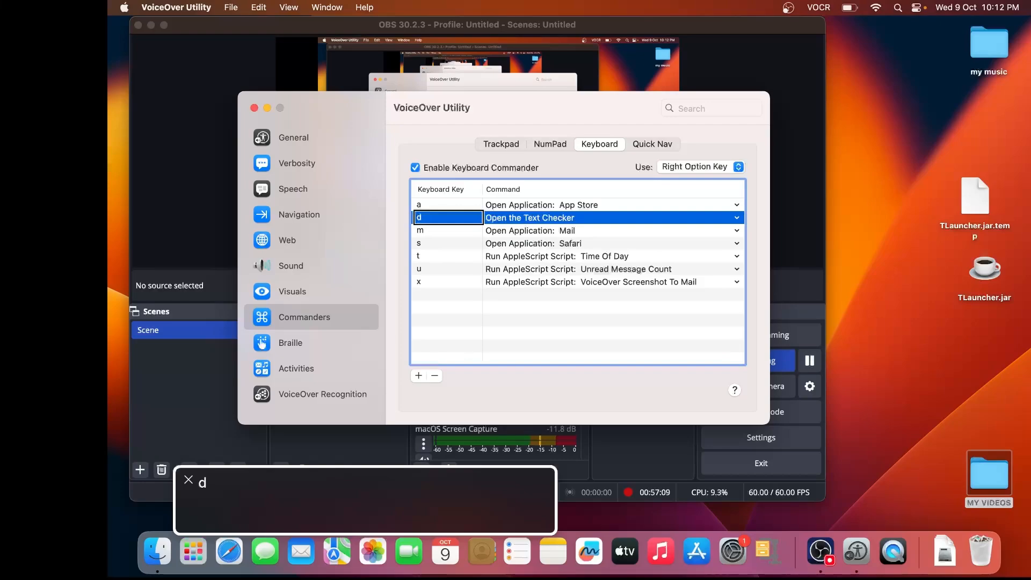
{"action": "key", "text": "ctrl+alt+Right"}
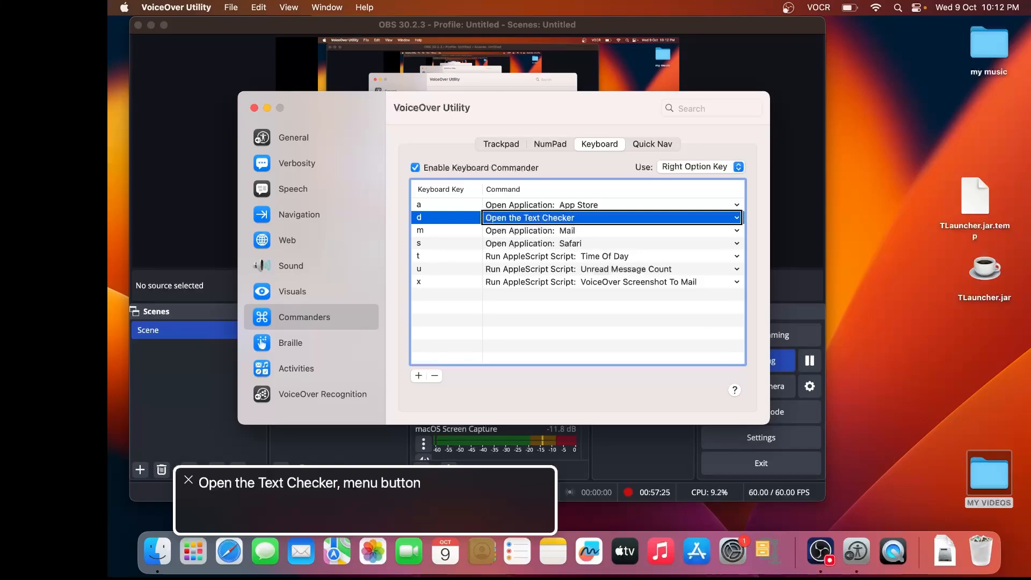
{"action": "key", "text": "ctrl+alt+Left"}
{"action": "key", "text": "ctrl+alt+Down"}
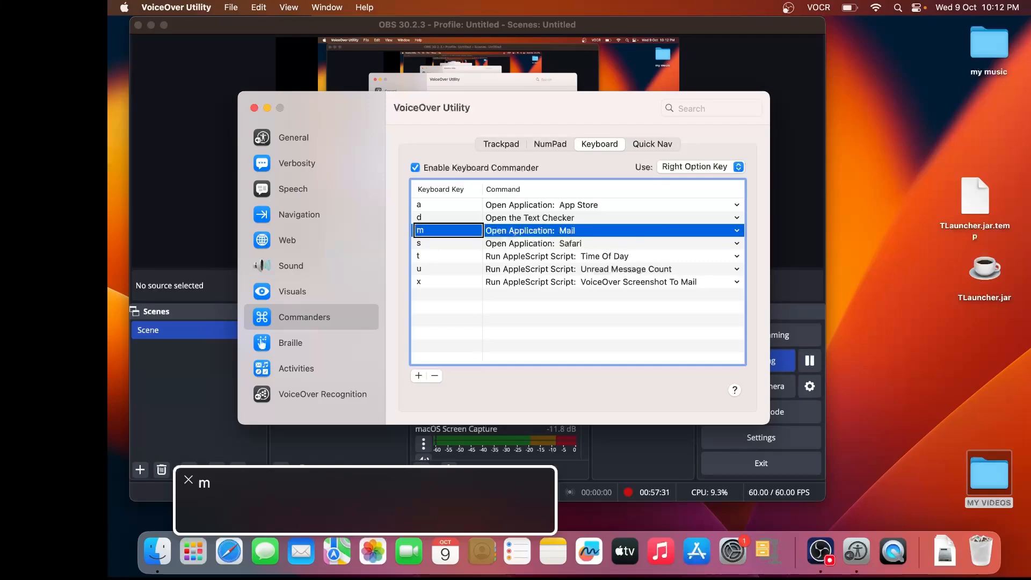
{"action": "key", "text": "ctrl+alt+Right"}
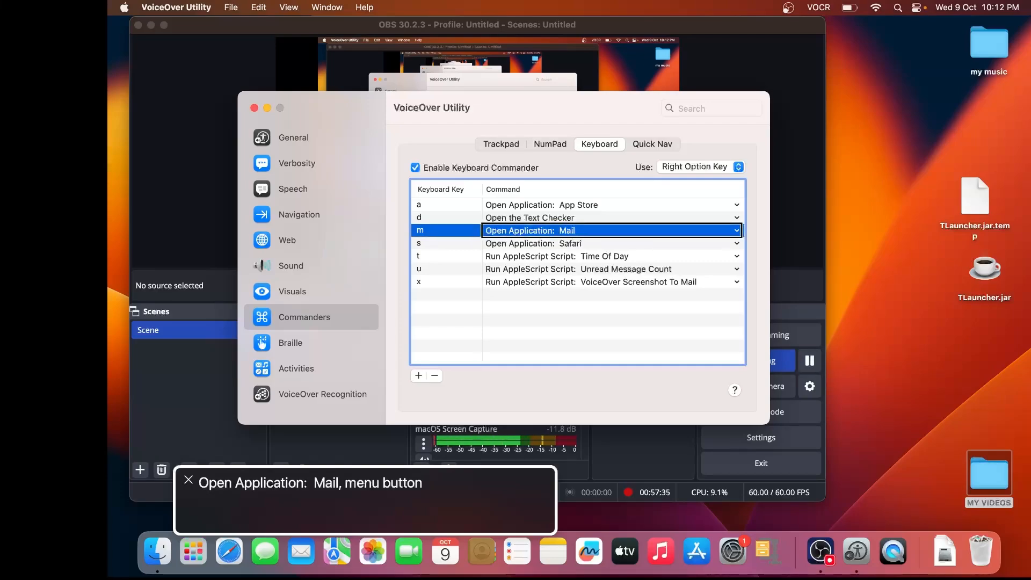
{"action": "key", "text": "ctrl+alt+Left"}
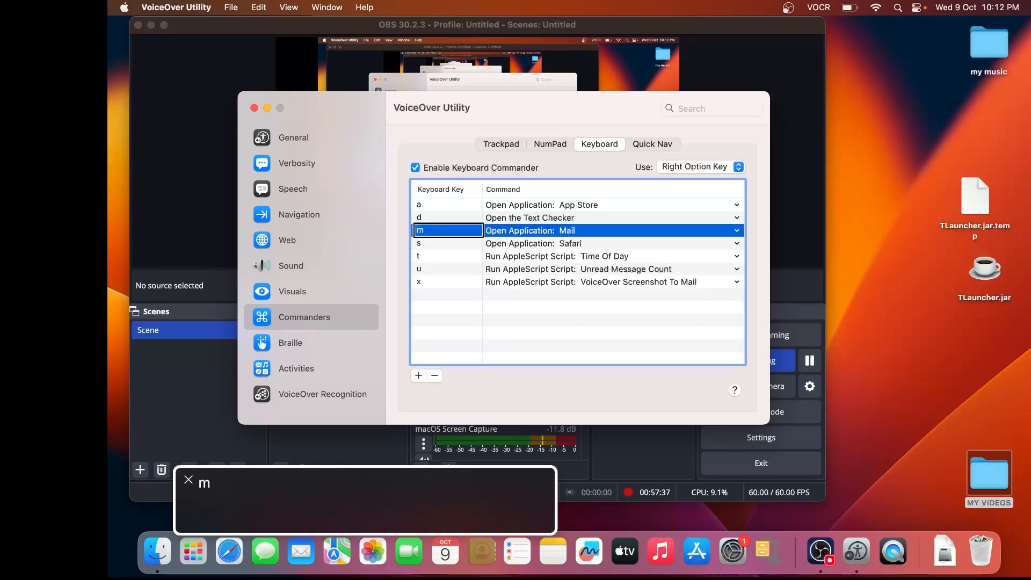
Examine the commands assigned to the keys s, t and u, and leave the table for the control that adds a command.
{"action": "key", "text": "Down"}
{"action": "key", "text": "ctrl+alt+Right"}
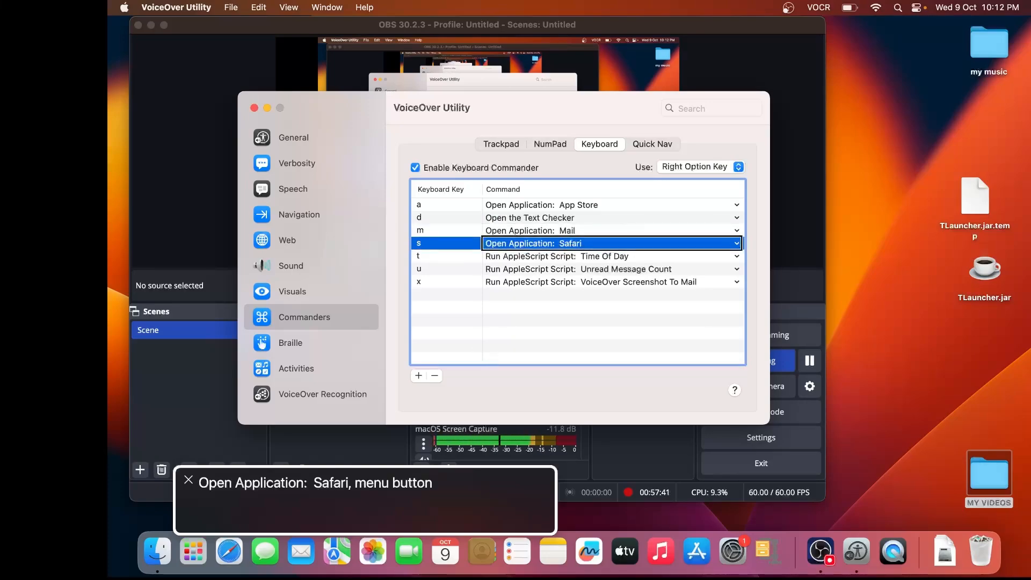
{"action": "key", "text": "ctrl+alt+Left"}
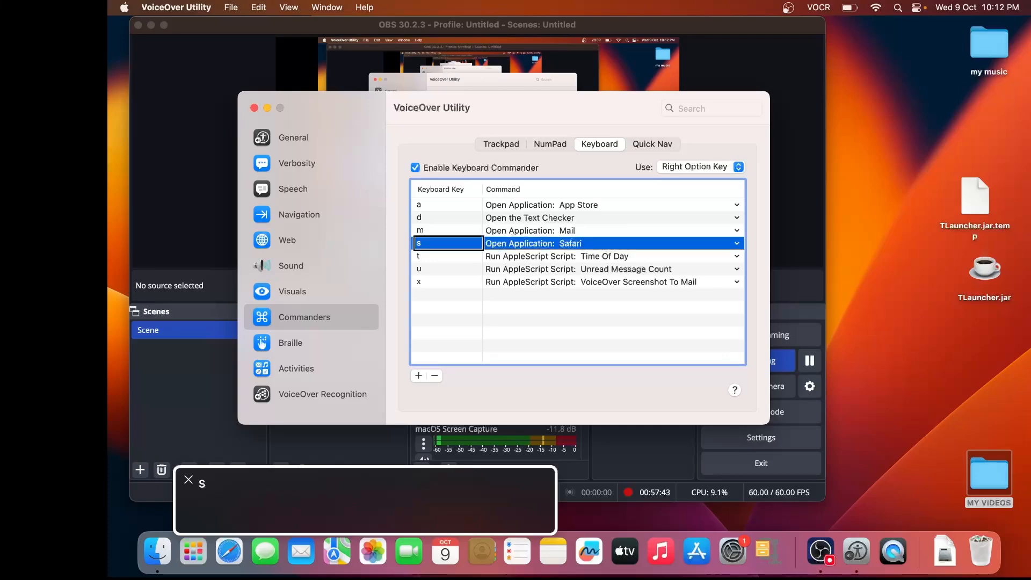
{"action": "key", "text": "Down"}
{"action": "key", "text": "ctrl+alt+Right"}
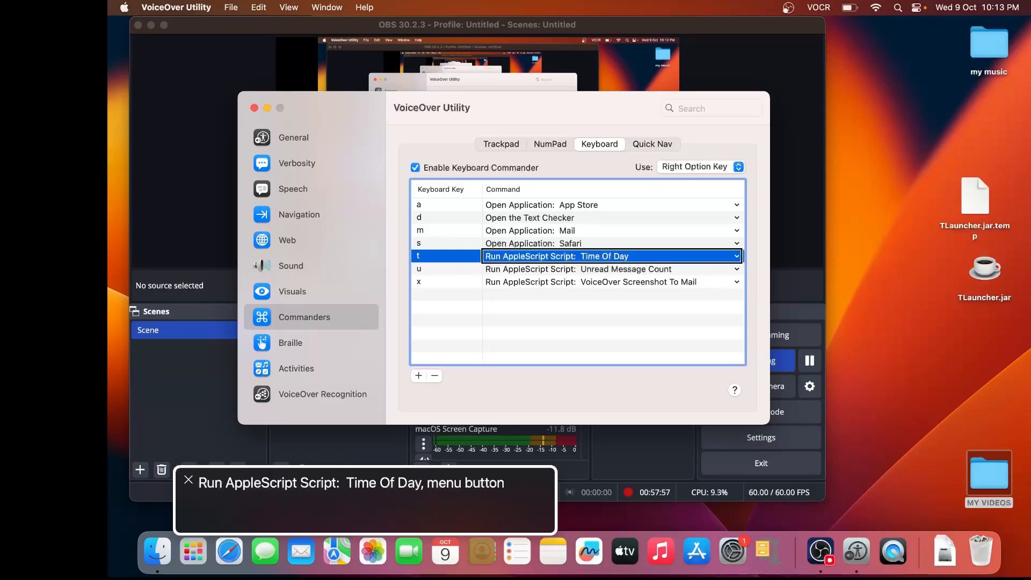
{"action": "key", "text": "ctrl+alt+Left"}
{"action": "key", "text": "ctrl+alt+Down"}
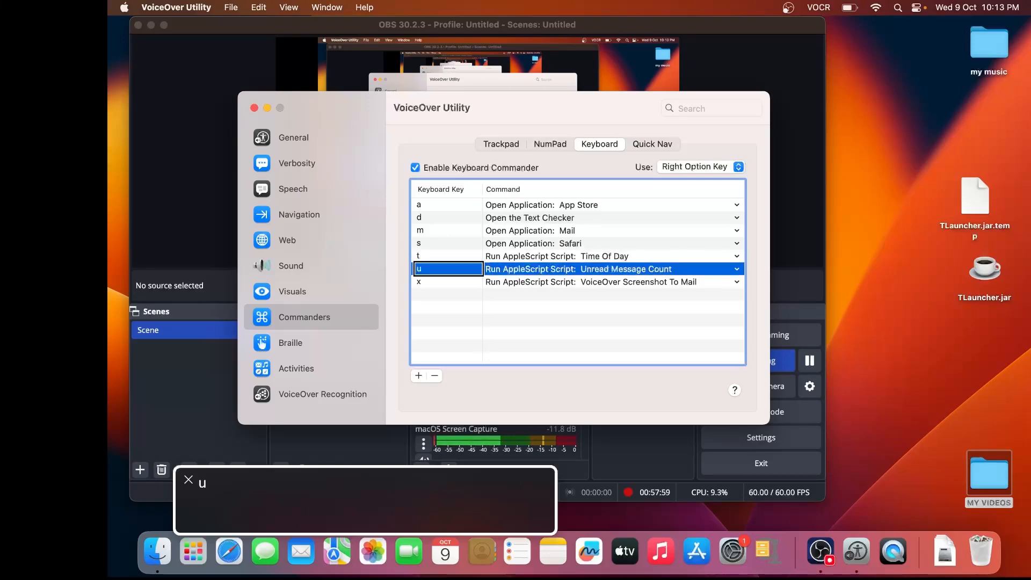
{"action": "key", "text": "ctrl+alt+Right"}
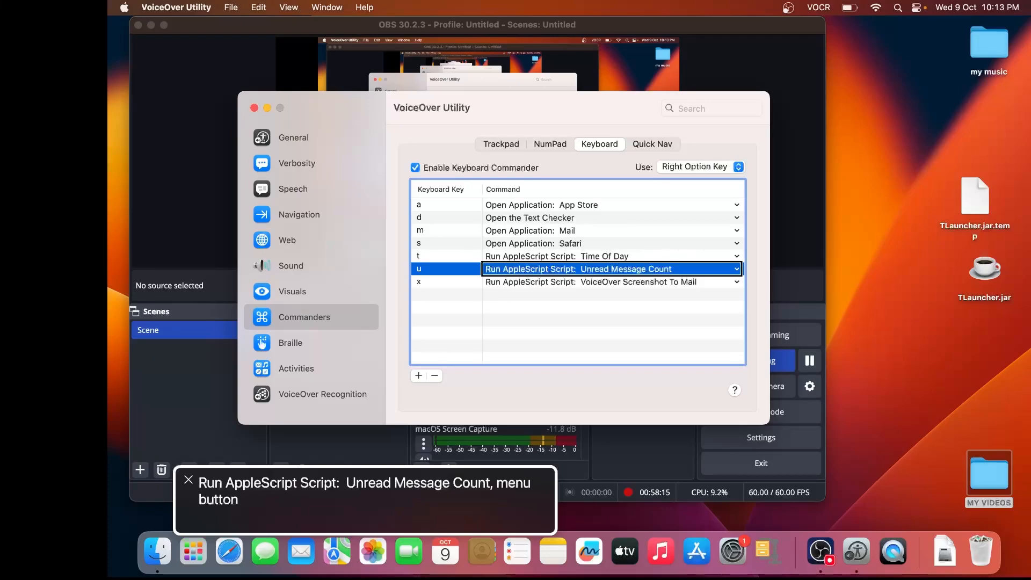
{"action": "key", "text": "ctrl+alt+shift+Up"}
{"action": "key", "text": "ctrl+alt+Right"}
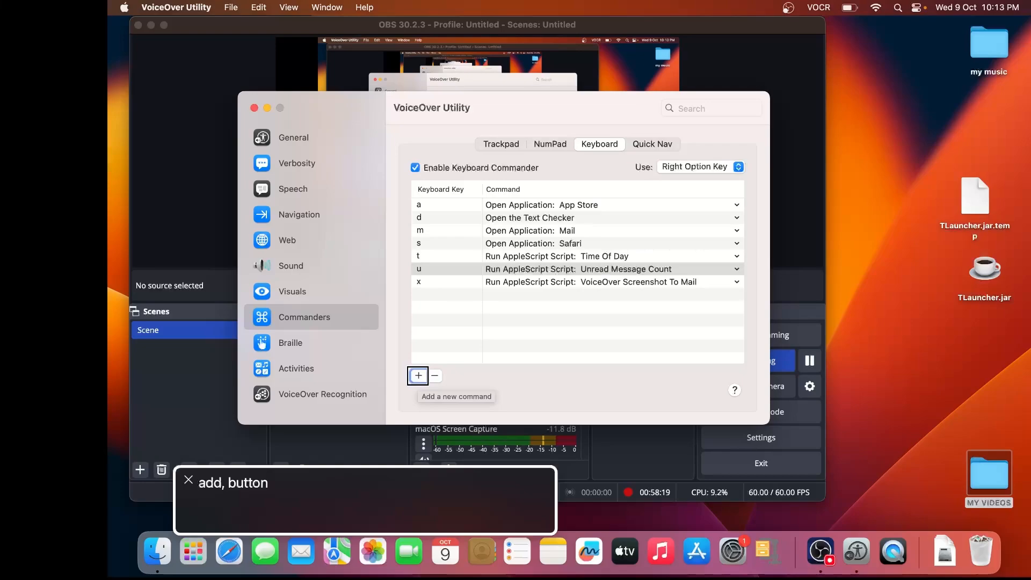
Add a new entry to the Keyboard Commander table and assign it to the key r.
{"action": "key", "text": "ctrl+alt+space"}
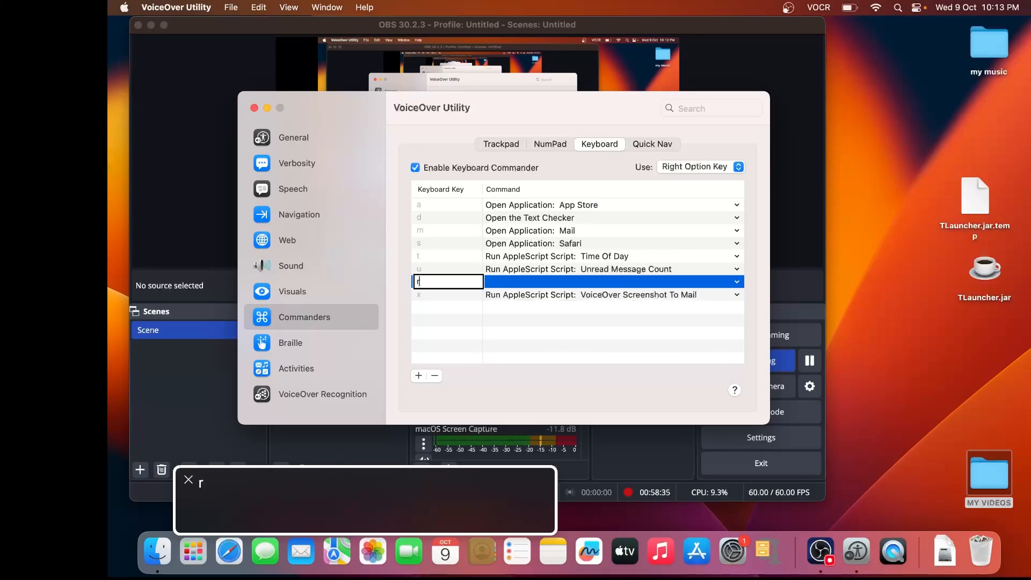
{"action": "key", "text": "Tab"}
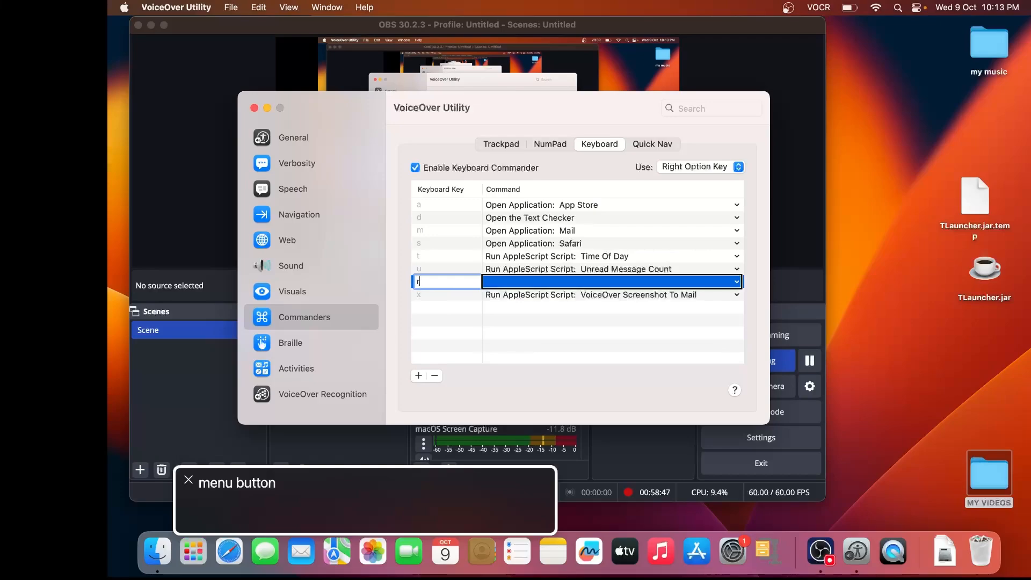
Choose the custom command Open Application for the new r entry.
{"action": "key", "text": "ctrl+alt+space"}
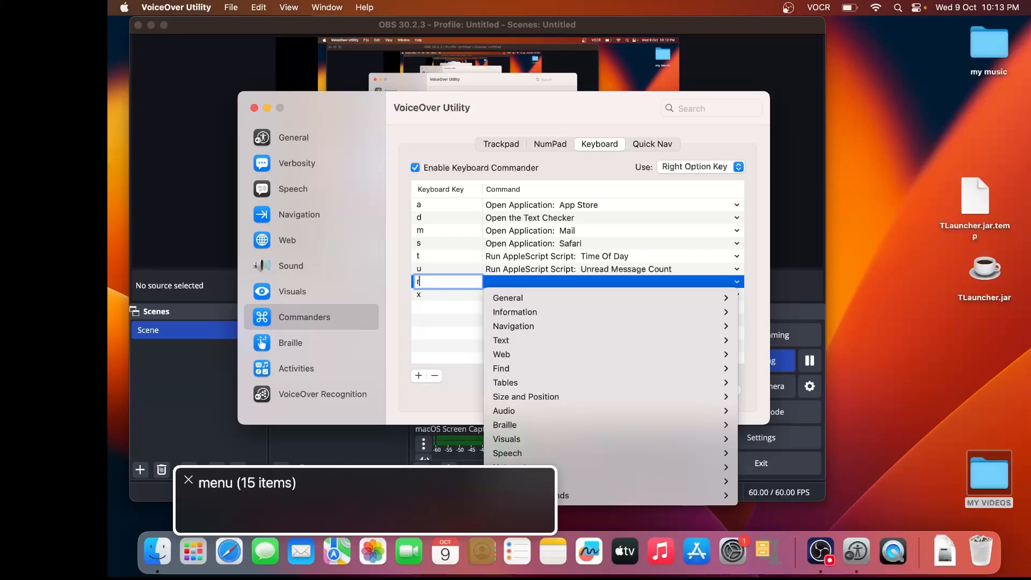
{"action": "key", "text": "Down"}
{"action": "key", "text": "Down"}
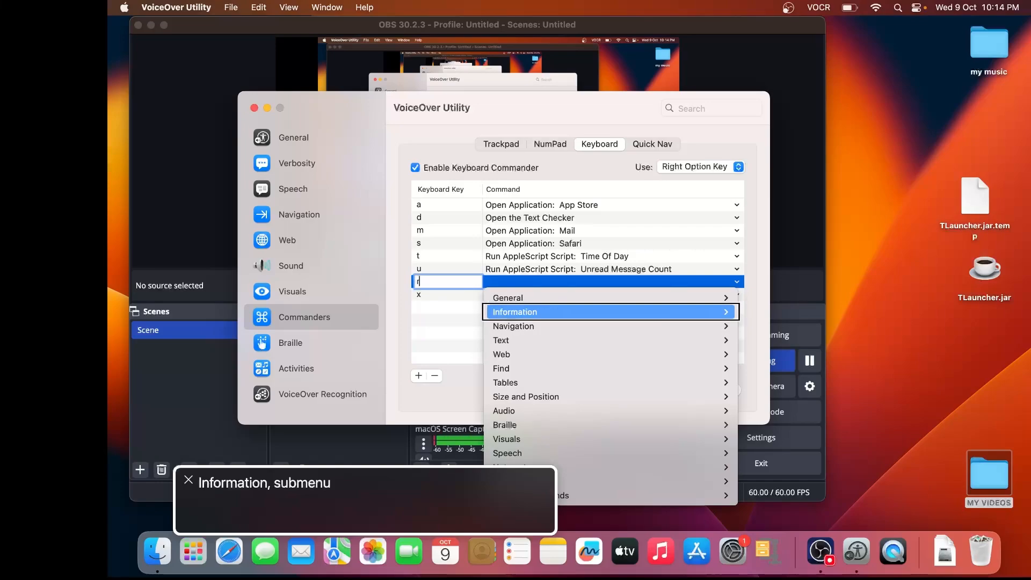
{"action": "key", "text": "Down"}
{"action": "key", "text": "Down"}
{"action": "key", "text": "Down"}
{"action": "key", "text": "Down"}
{"action": "key", "text": "Down"}
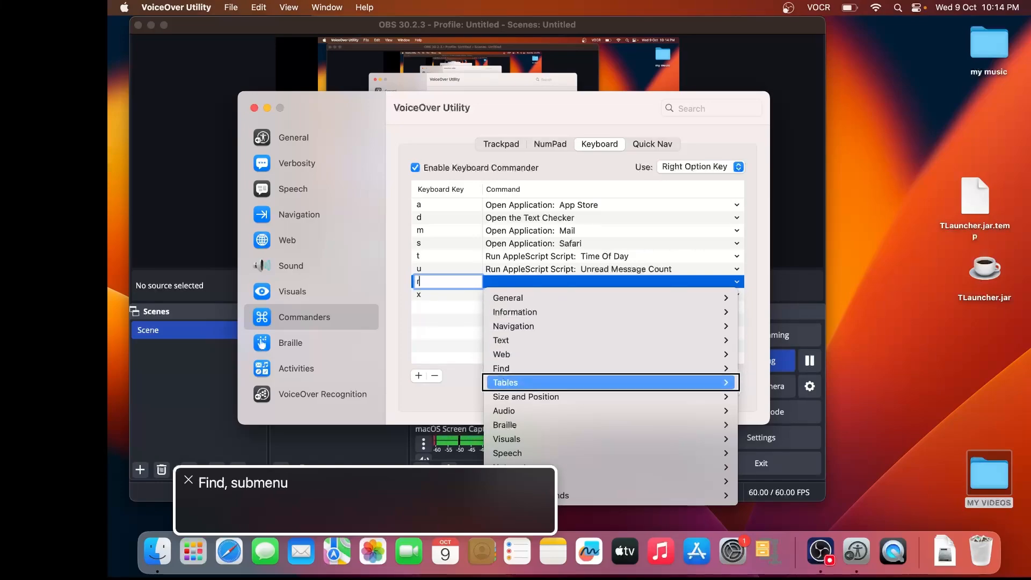
{"action": "key", "text": "Down"}
{"action": "key", "text": "Down"}
{"action": "key", "text": "Down"}
{"action": "key", "text": "Down"}
{"action": "key", "text": "Down"}
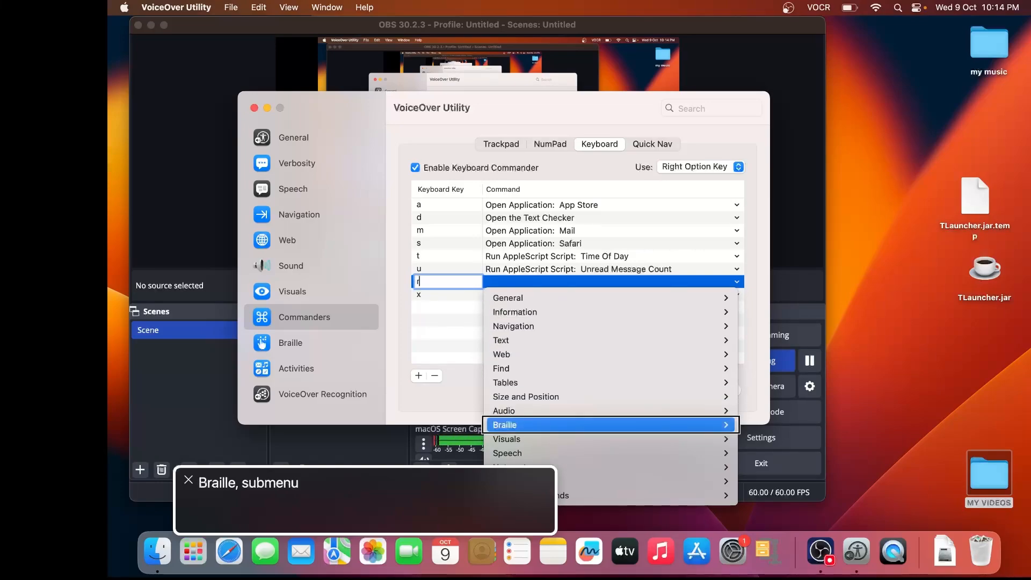
{"action": "key", "text": "Down"}
{"action": "key", "text": "Down"}
{"action": "key", "text": "Down"}
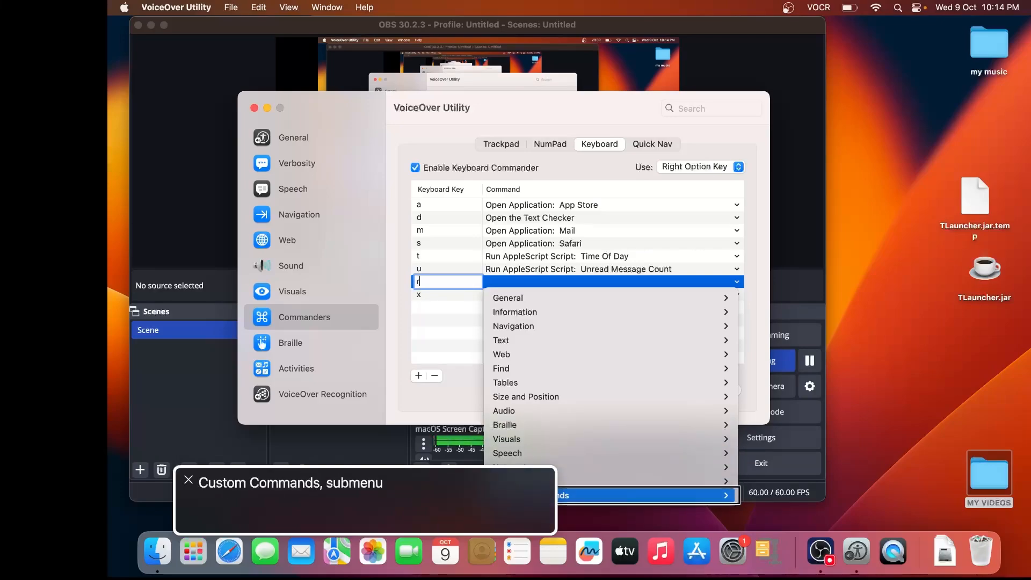
{"action": "key", "text": "Right"}
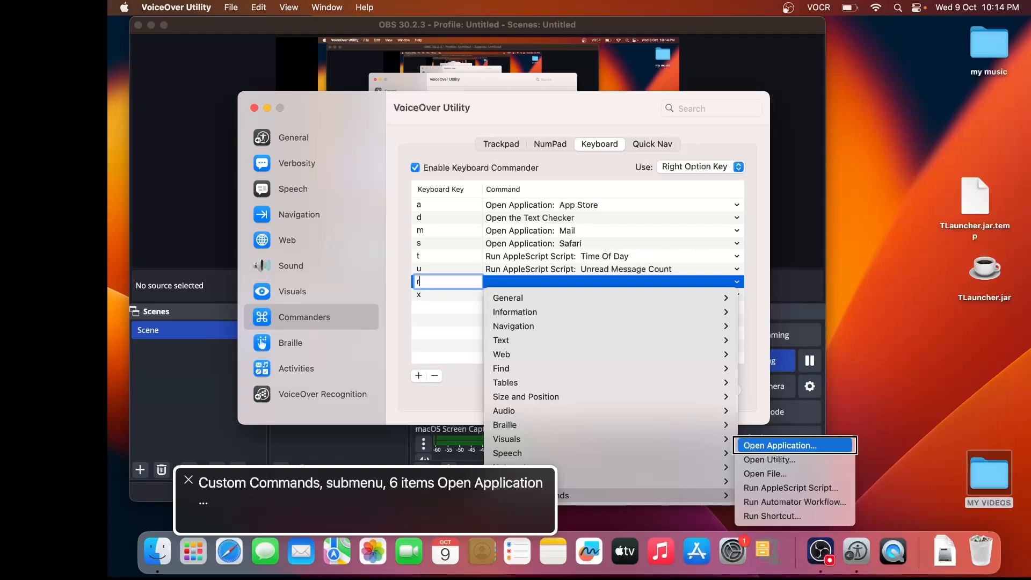
{"action": "key", "text": "Return"}
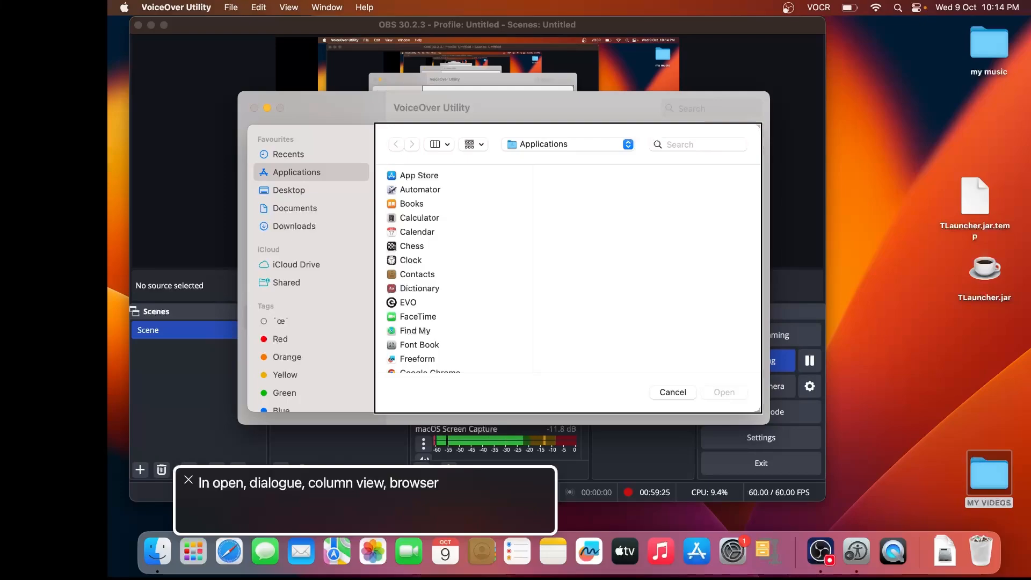
Pick REAPER from the Applications folder as the application that the r command opens.
{"action": "key", "text": "Tab"}
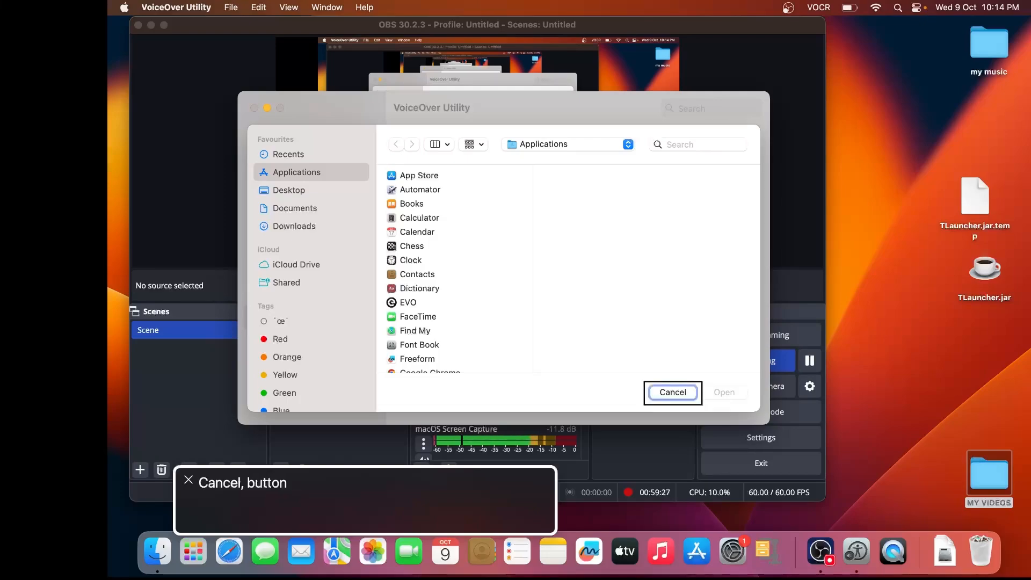
{"action": "key", "text": "shift+Tab"}
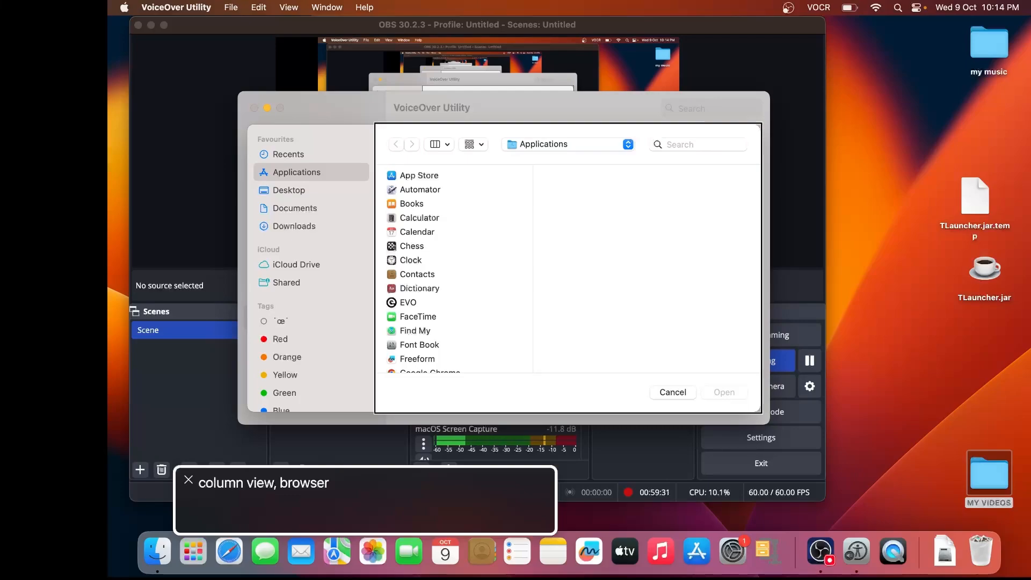
{"action": "key", "text": "Down"}
{"action": "key", "text": "Down"}
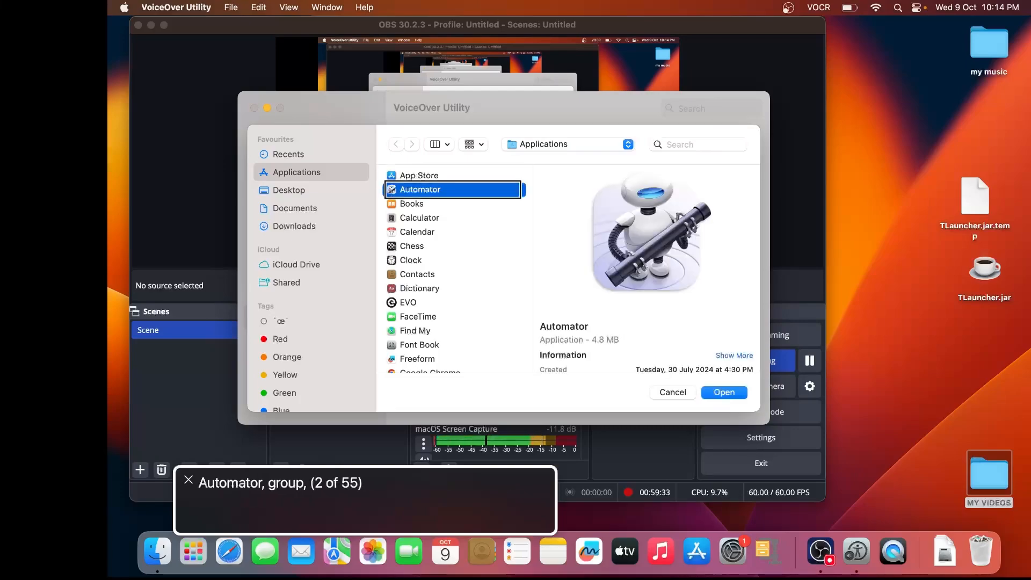
{"action": "key", "text": "Down"}
{"action": "key", "text": "Down"}
{"action": "key", "text": "Down"}
{"action": "key", "text": "Down"}
{"action": "key", "text": "Down"}
{"action": "key", "text": "Down"}
{"action": "key", "text": "Down"}
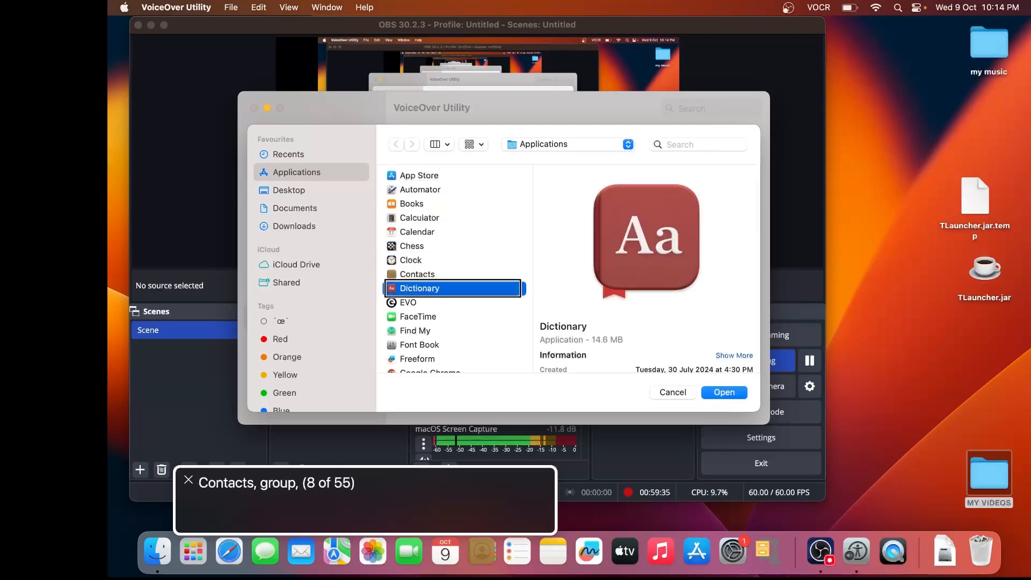
{"action": "key", "text": "Down"}
{"action": "key", "text": "Down"}
{"action": "key", "text": "Down"}
{"action": "key", "text": "Down"}
{"action": "key", "text": "Down"}
{"action": "key", "text": "Down"}
{"action": "key", "text": "Down"}
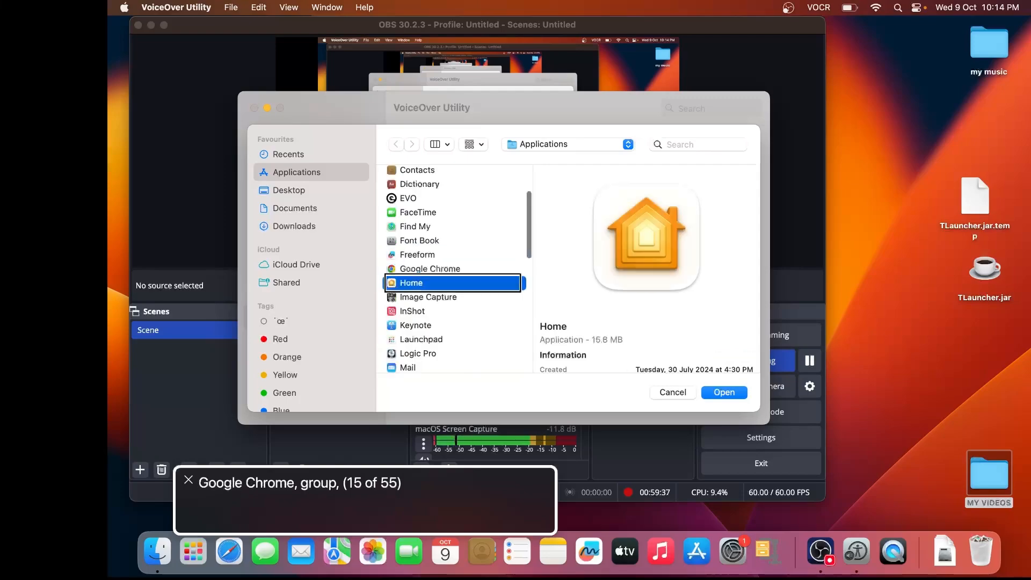
{"action": "key", "text": "Down"}
{"action": "key", "text": "Down"}
{"action": "key", "text": "Down"}
{"action": "key", "text": "Down"}
{"action": "key", "text": "Down"}
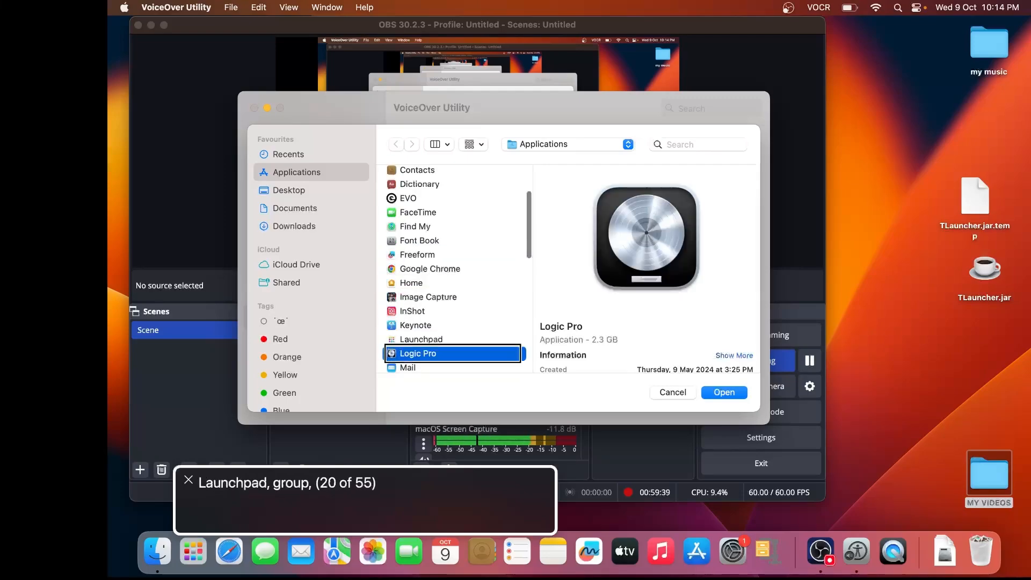
{"action": "key", "text": "Down"}
{"action": "key", "text": "Down"}
{"action": "key", "text": "Down"}
{"action": "key", "text": "Down"}
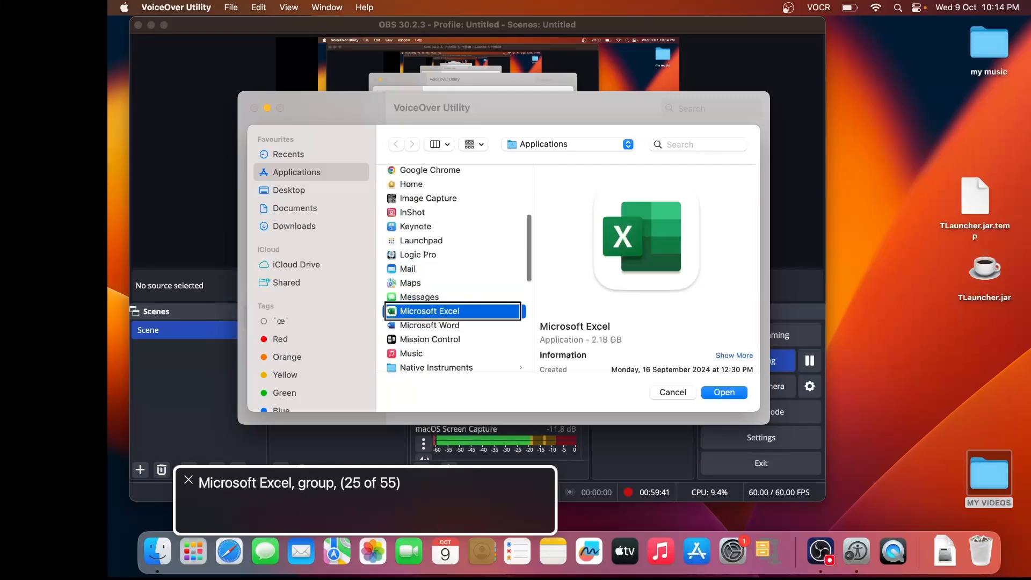
{"action": "key", "text": "Down"}
{"action": "key", "text": "Down"}
{"action": "key", "text": "Down"}
{"action": "key", "text": "Down"}
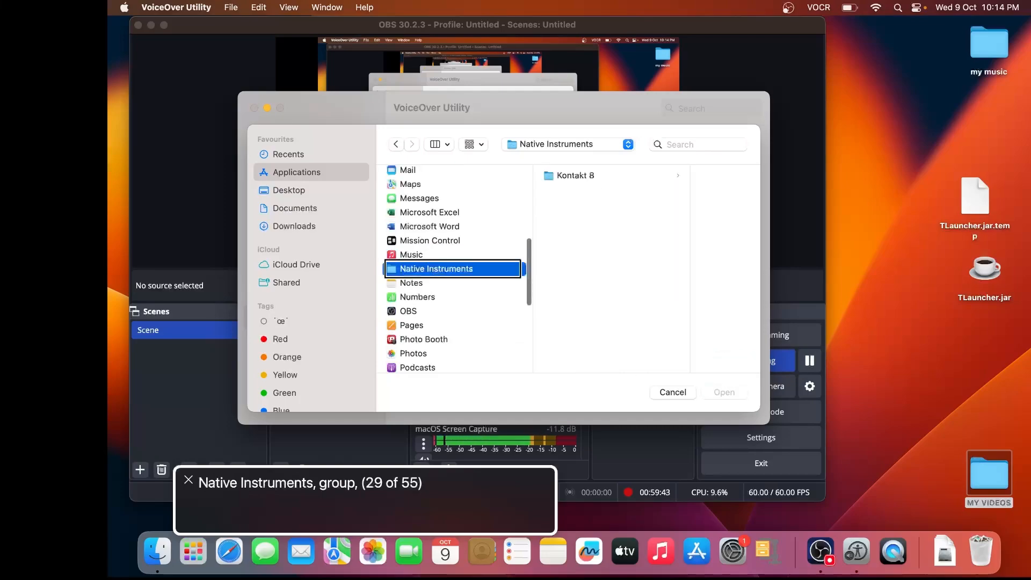
{"action": "key", "text": "Down"}
{"action": "key", "text": "Down"}
{"action": "key", "text": "Down"}
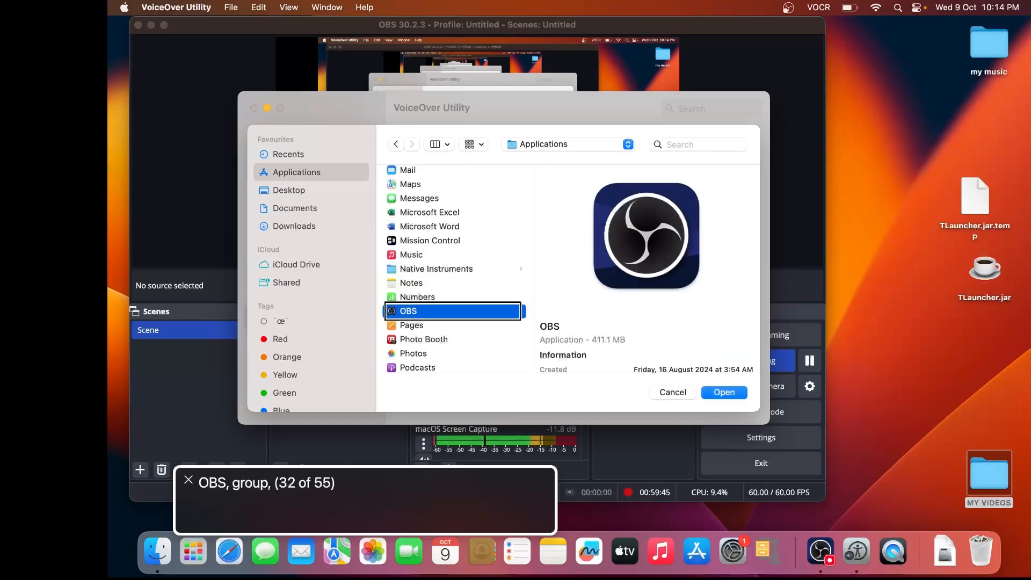
{"action": "key", "text": "Down"}
{"action": "key", "text": "Up"}
{"action": "key", "text": "Up"}
{"action": "key", "text": "Up"}
{"action": "key", "text": "Up"}
{"action": "key", "text": "Up"}
{"action": "key", "text": "Up"}
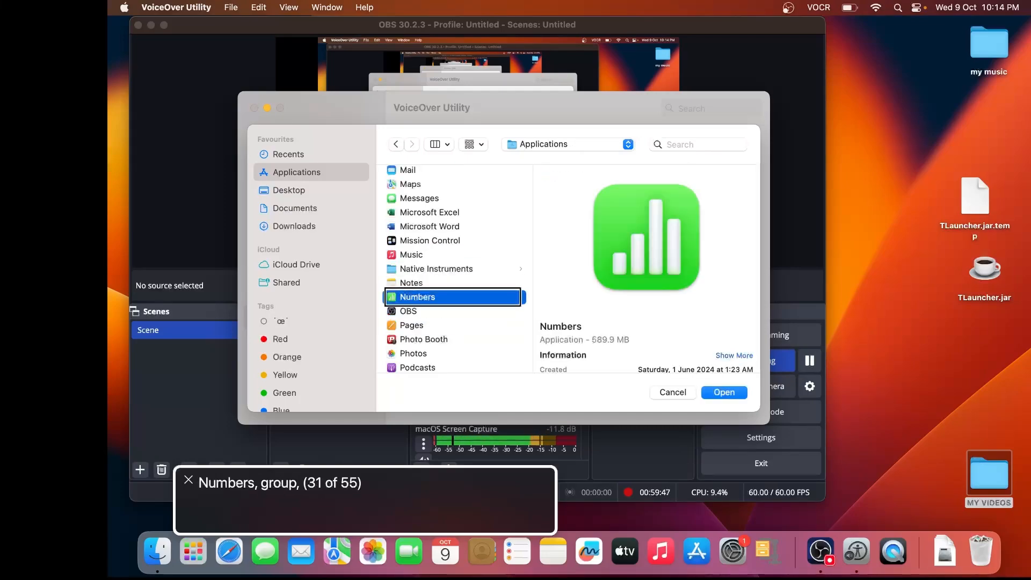
{"action": "key", "text": "Up"}
{"action": "key", "text": "Up"}
{"action": "key", "text": "Up"}
{"action": "key", "text": "Up"}
{"action": "key", "text": "Up"}
{"action": "key", "text": "Up"}
{"action": "key", "text": "Up"}
{"action": "key", "text": "Up"}
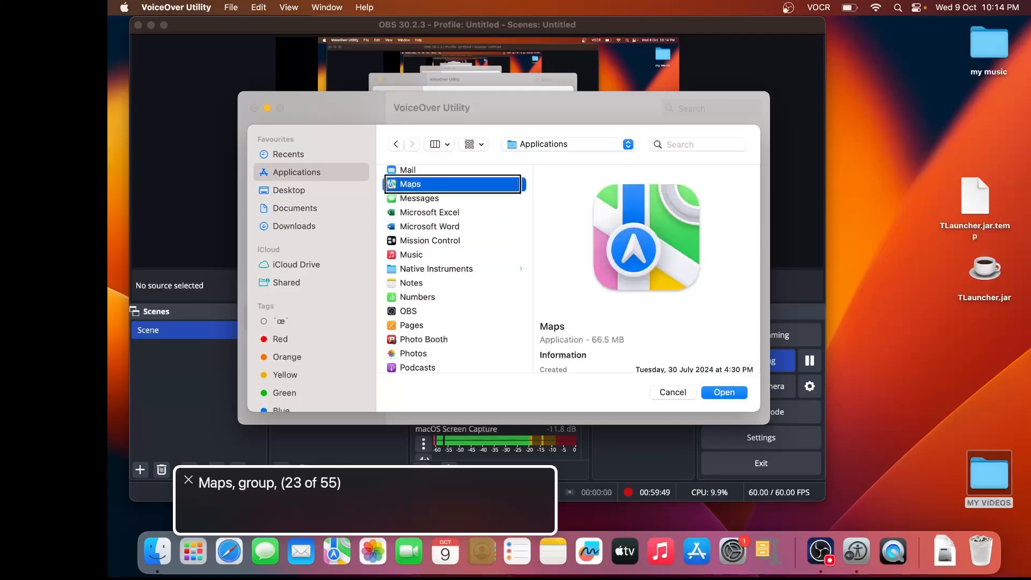
{"action": "key", "text": "Down"}
{"action": "key", "text": "Down"}
{"action": "key", "text": "Down"}
{"action": "key", "text": "Down"}
{"action": "key", "text": "Down"}
{"action": "key", "text": "Down"}
{"action": "key", "text": "Down"}
{"action": "key", "text": "Down"}
{"action": "key", "text": "Down"}
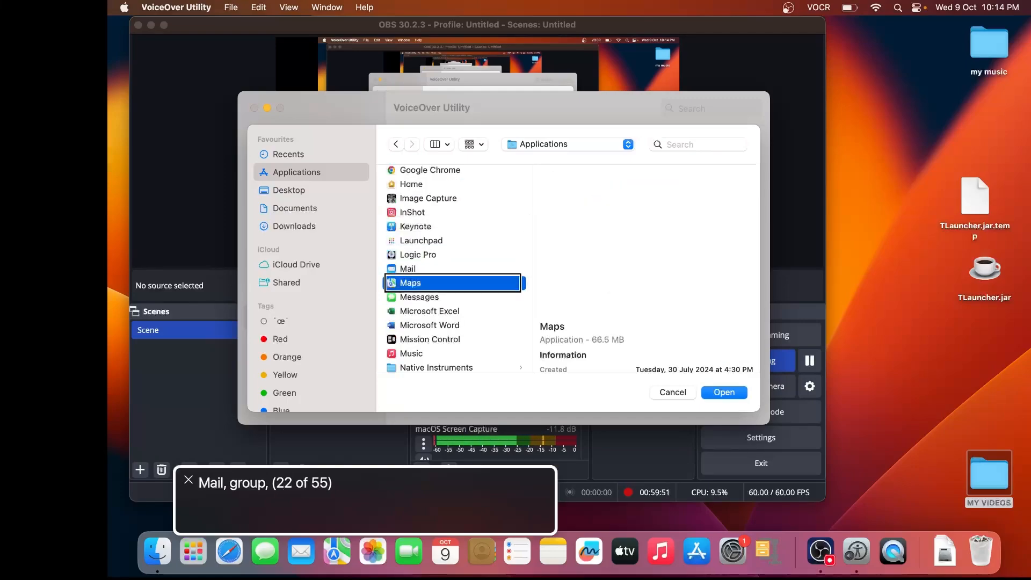
{"action": "key", "text": "Down"}
{"action": "key", "text": "Down"}
{"action": "key", "text": "Down"}
{"action": "key", "text": "Down"}
{"action": "key", "text": "Down"}
{"action": "key", "text": "Down"}
{"action": "key", "text": "Down"}
{"action": "key", "text": "Down"}
{"action": "key", "text": "Down"}
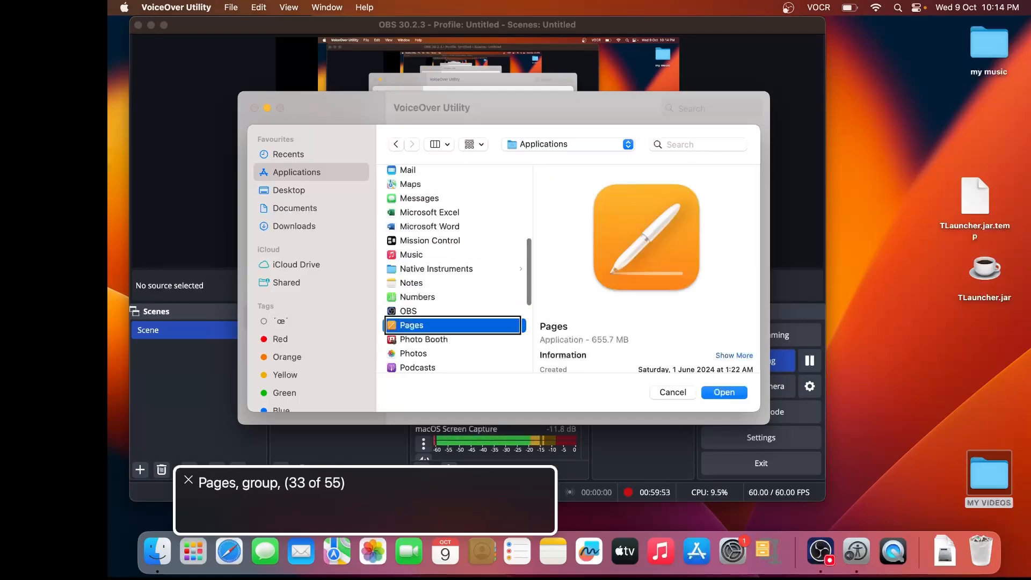
{"action": "key", "text": "Down"}
{"action": "key", "text": "Down"}
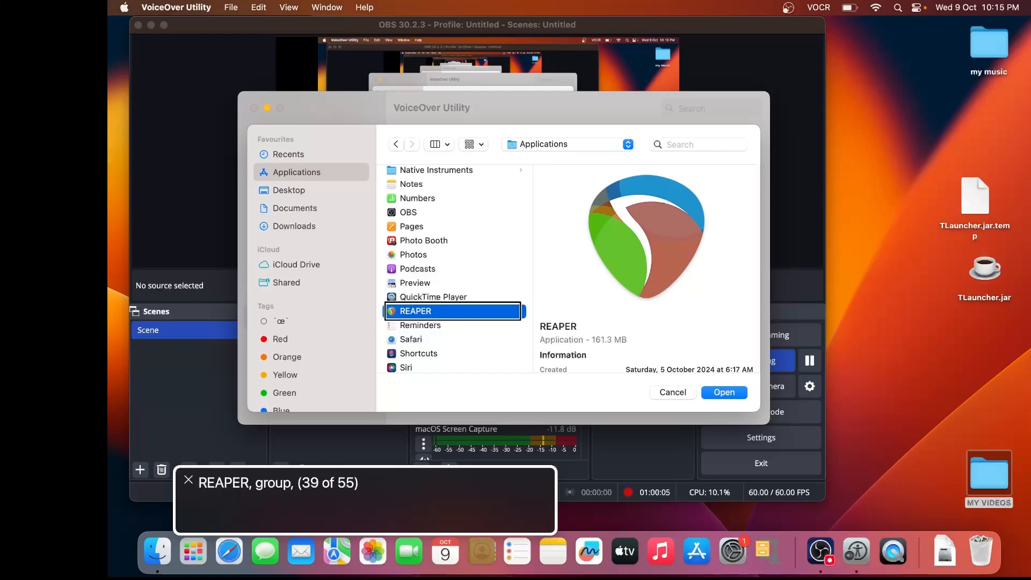
{"action": "key", "text": "Return"}
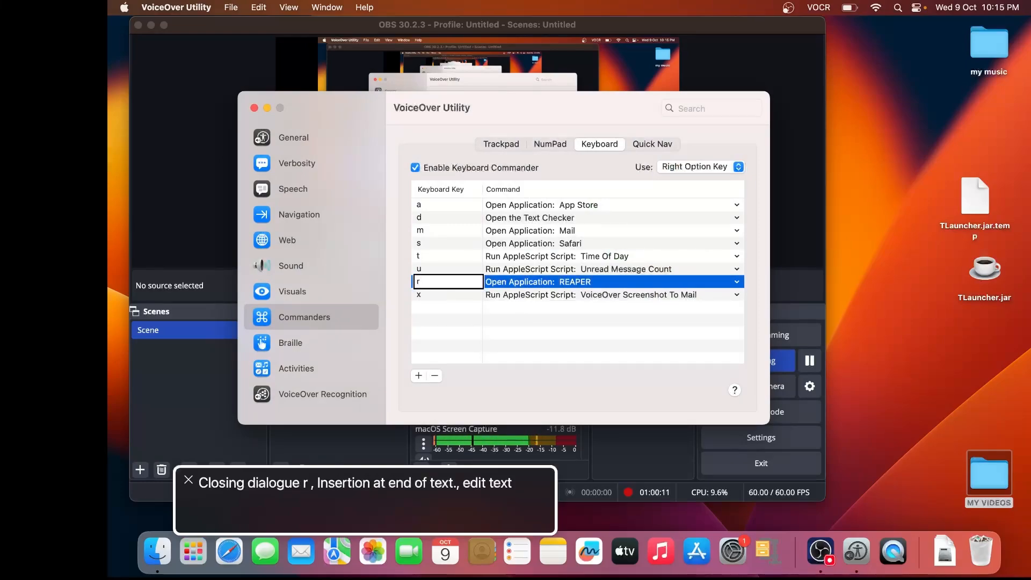
Check the r entry's command, leave the Keyboard Commander table, and switch from the Keyboard section to Quick Nav.
{"action": "key", "text": "Tab"}
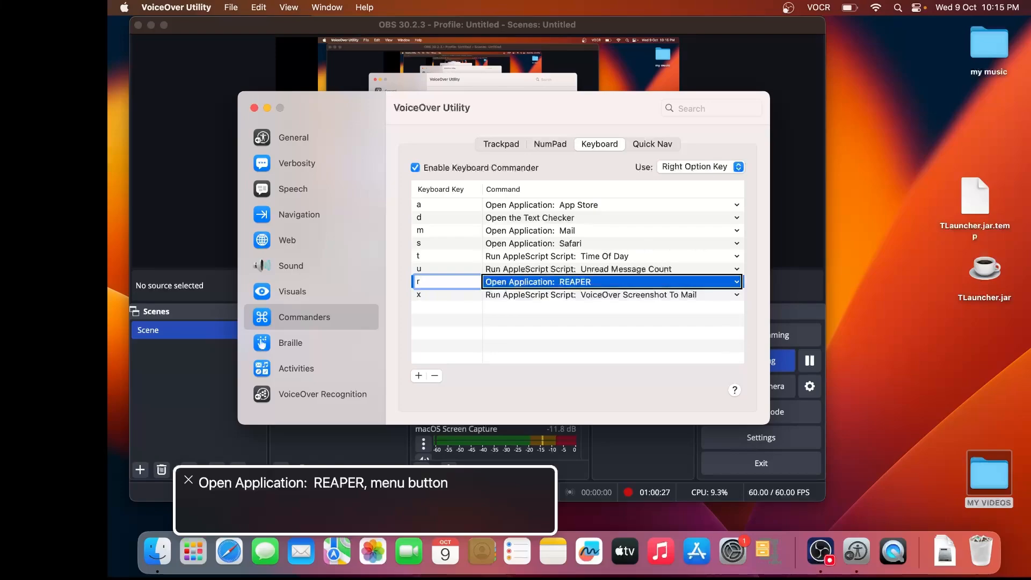
{"action": "key", "text": "ctrl+alt+shift+Up"}
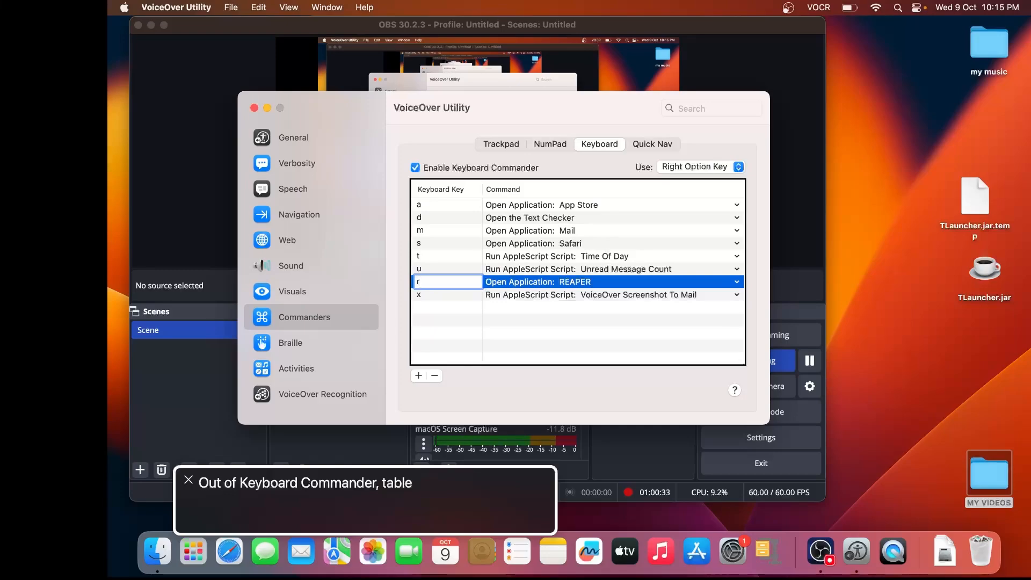
{"action": "key", "text": "ctrl+alt+Left"}
{"action": "key", "text": "ctrl+alt+Left"}
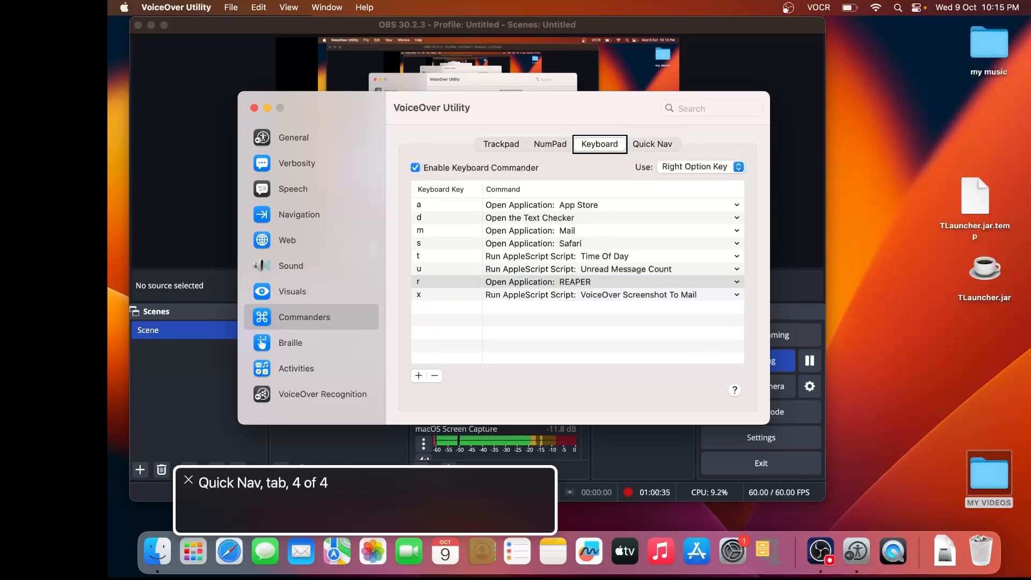
{"action": "key", "text": "ctrl+alt+Left"}
{"action": "key", "text": "ctrl+alt+Left"}
{"action": "key", "text": "ctrl+alt+Right"}
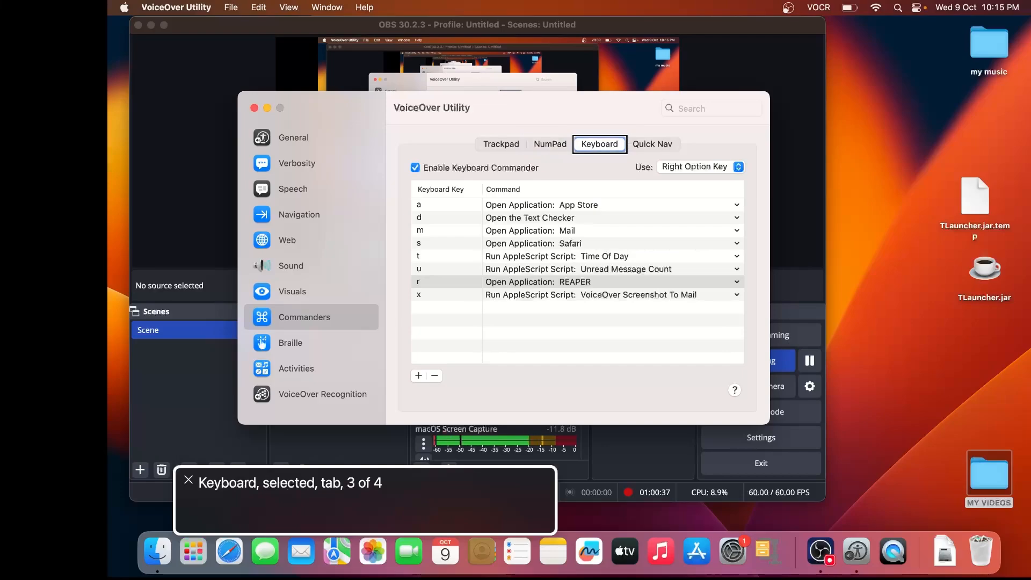
{"action": "key", "text": "ctrl+alt+Right"}
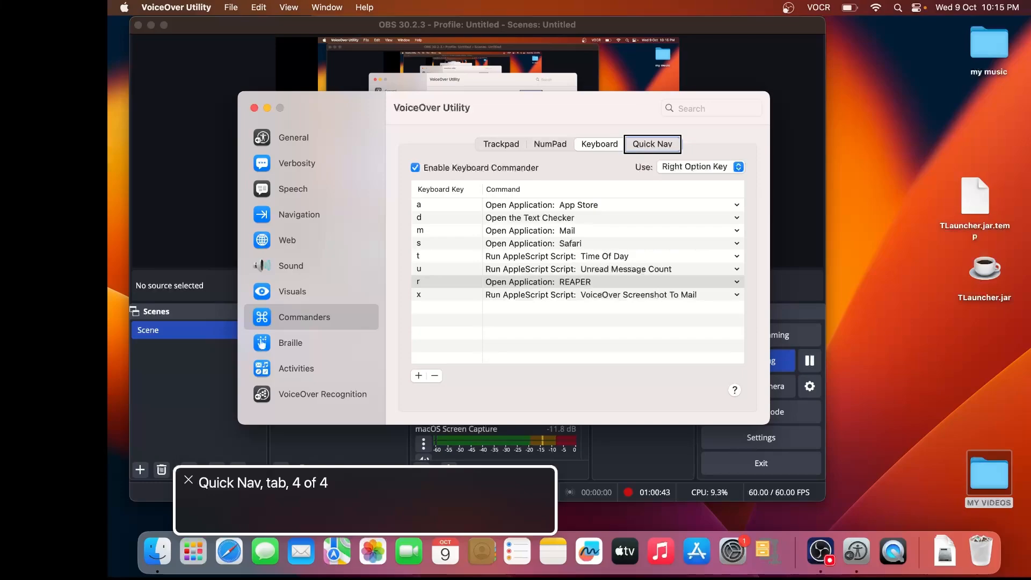
{"action": "key", "text": "ctrl+alt+space"}
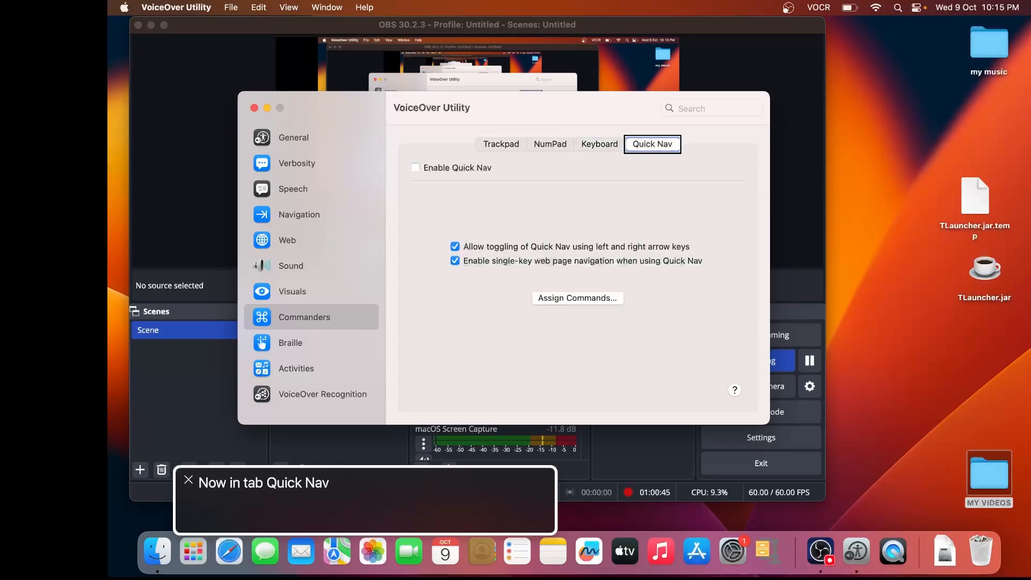
Examine the Quick Nav options and the Assign Commands control, turning Quick Nav on and back off to try the arrow-key toggle.
{"action": "key", "text": "ctrl+alt+Right"}
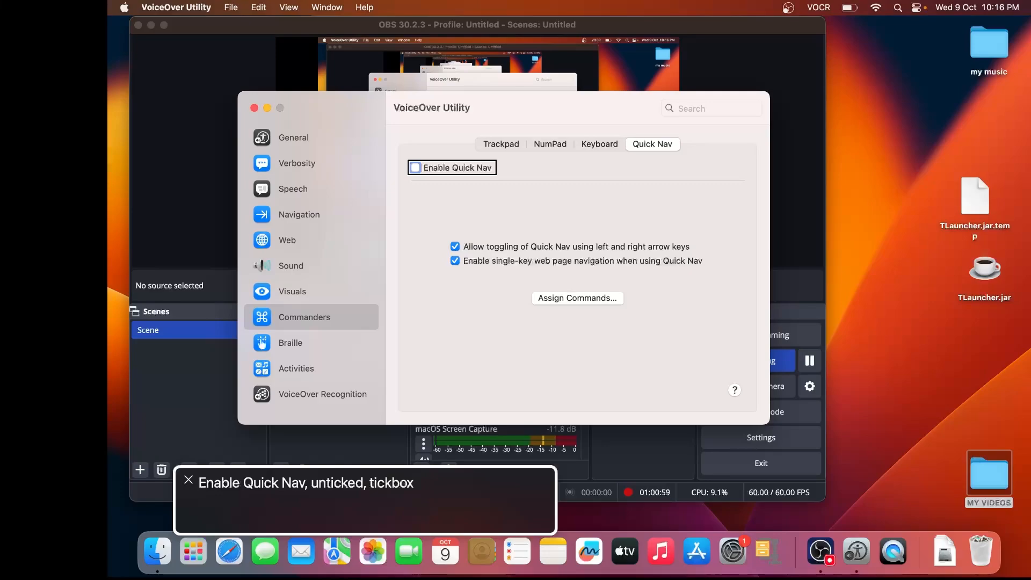
{"action": "key", "text": "Tab"}
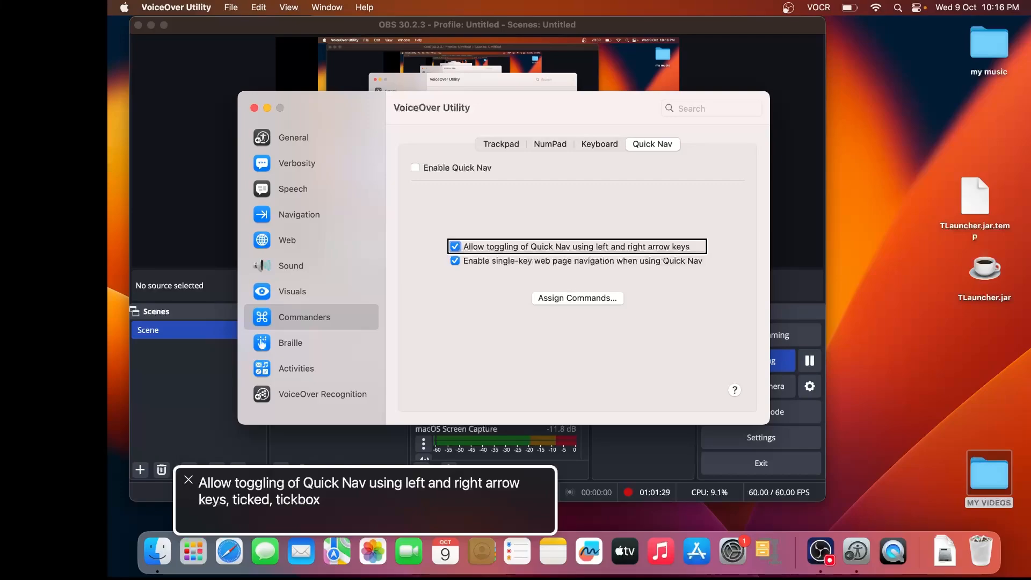
{"action": "key", "text": "Left+Right"}
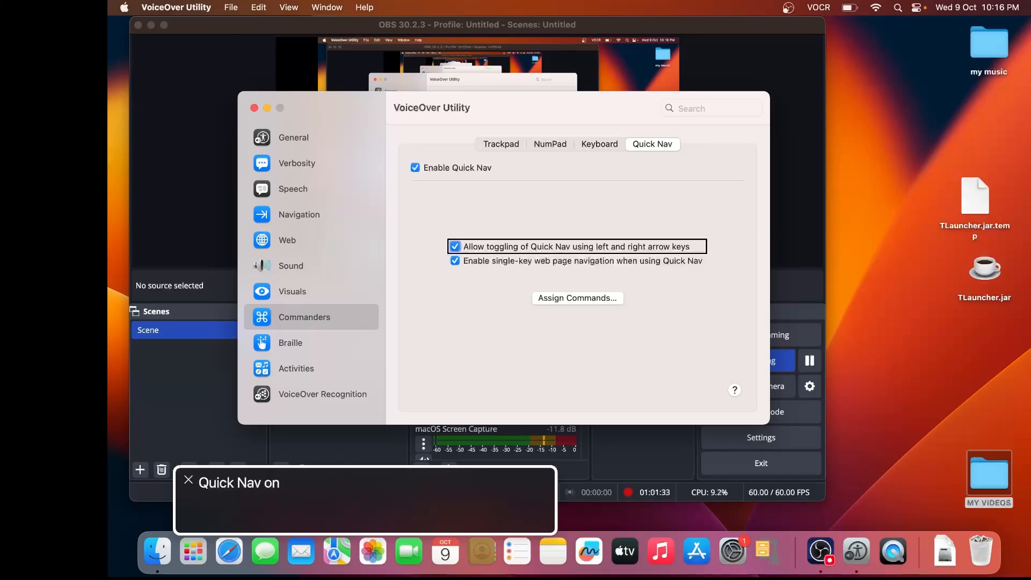
{"action": "key", "text": "Left+Right"}
{"action": "key", "text": "ctrl+alt+Right"}
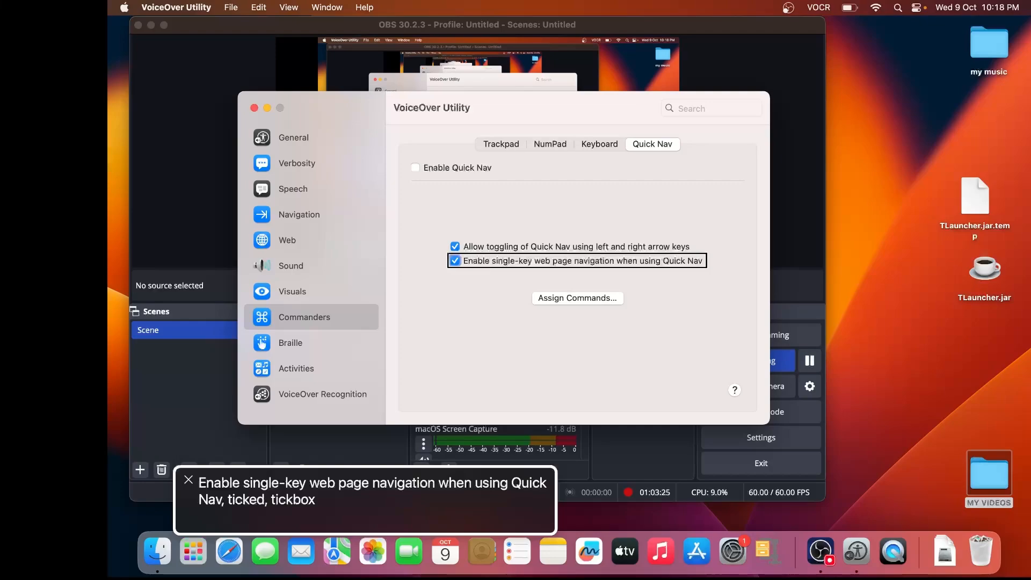
{"action": "key", "text": "Tab"}
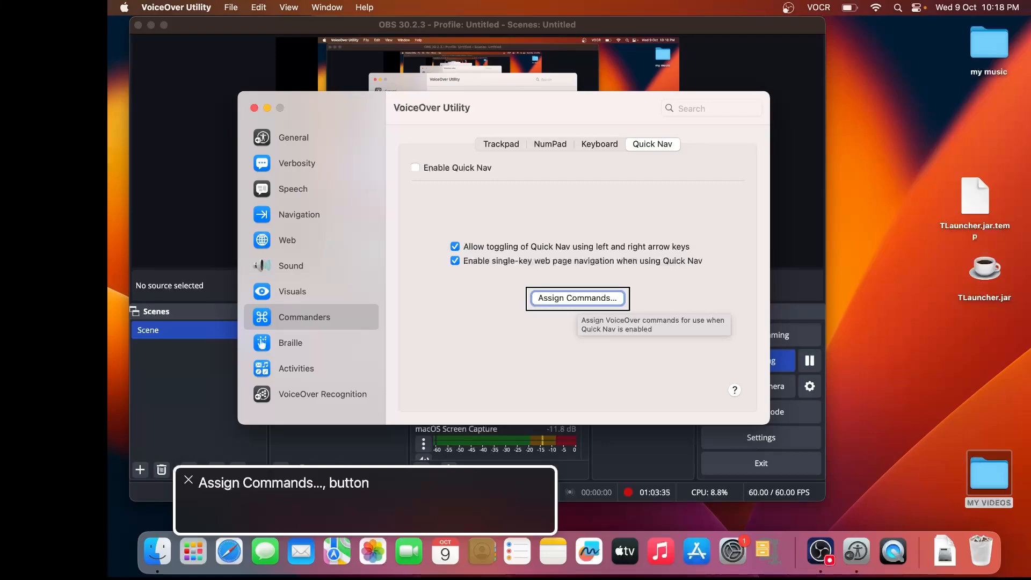
Leave the Quick Nav settings, return to the utility categories list, and show the Braille category.
{"action": "key", "text": "ctrl+alt+Right"}
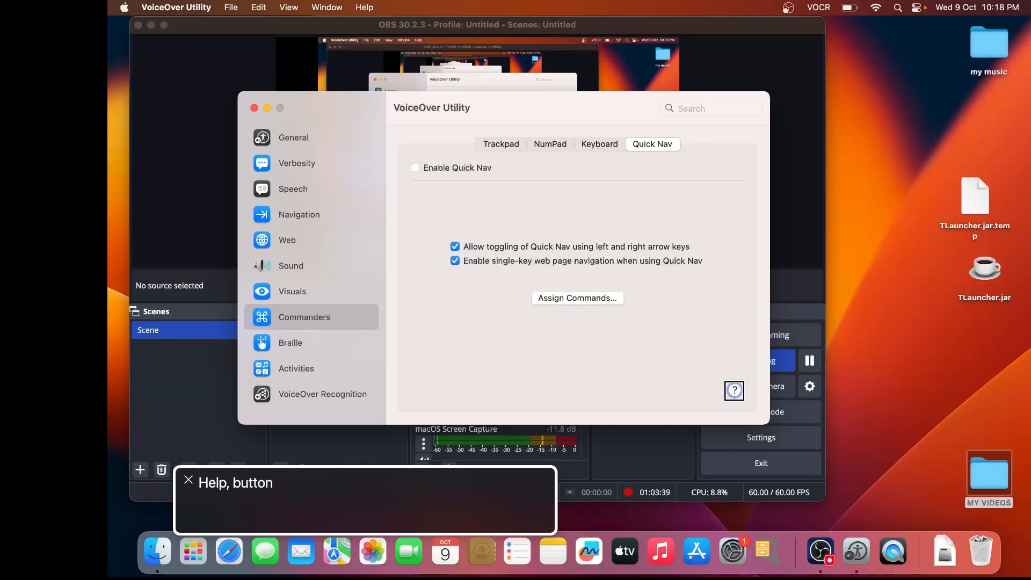
{"action": "key", "text": "ctrl+alt+Right"}
{"action": "key", "text": "ctrl+alt+Right"}
{"action": "key", "text": "ctrl+alt+Right"}
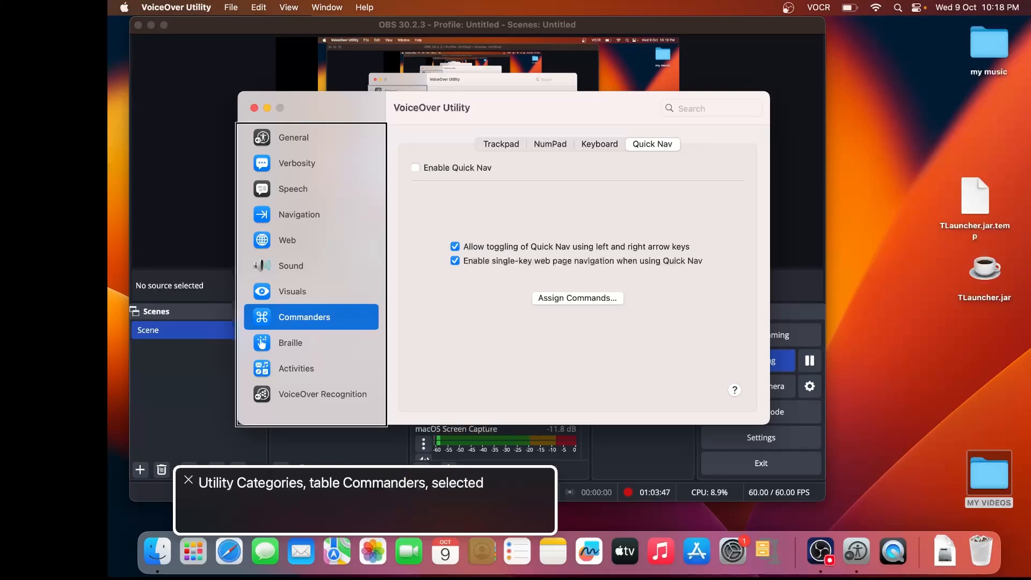
{"action": "key", "text": "Down"}
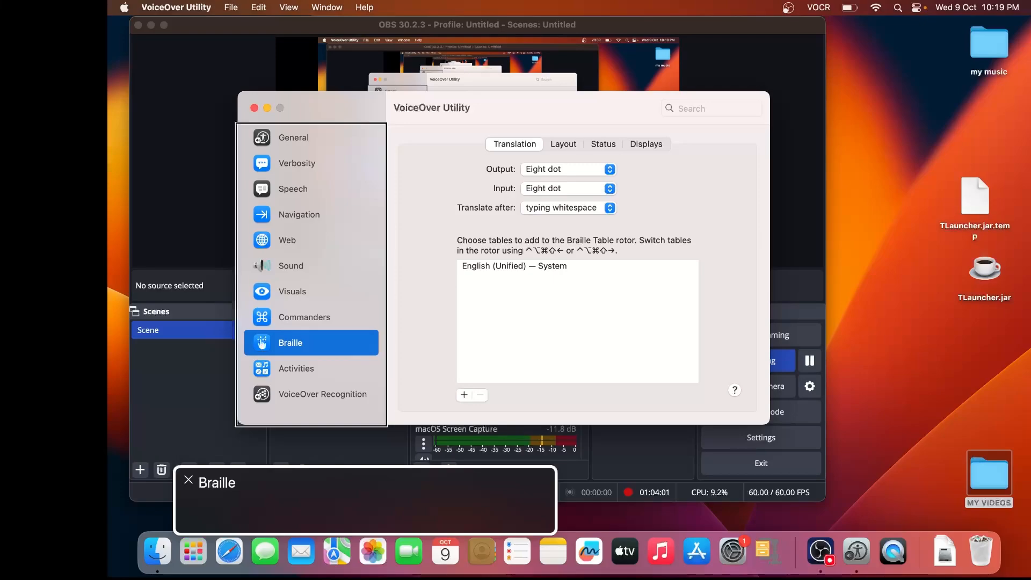
Show the Activities category, examine its activities table and the controls for adding and removing activities, and return to the categories list.
{"action": "key", "text": "Down"}
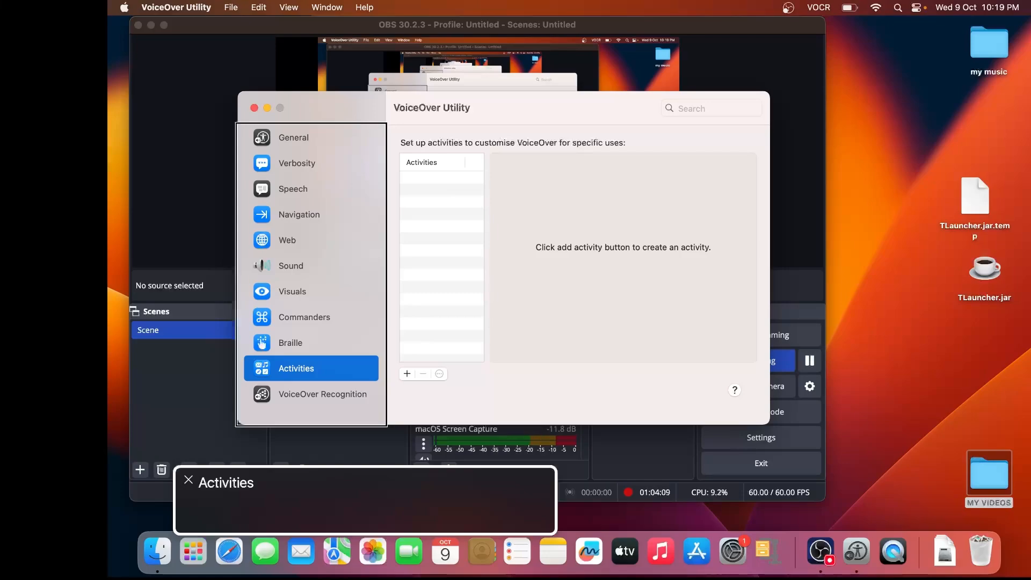
{"action": "key", "text": "ctrl+alt+Right"}
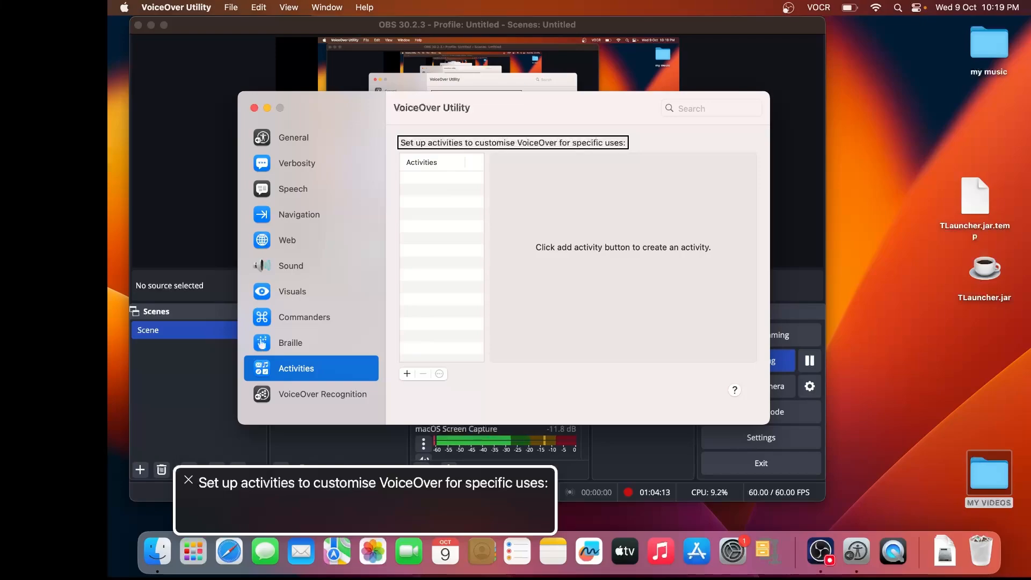
{"action": "key", "text": "ctrl+alt+Right"}
{"action": "key", "text": "ctrl+alt+Right"}
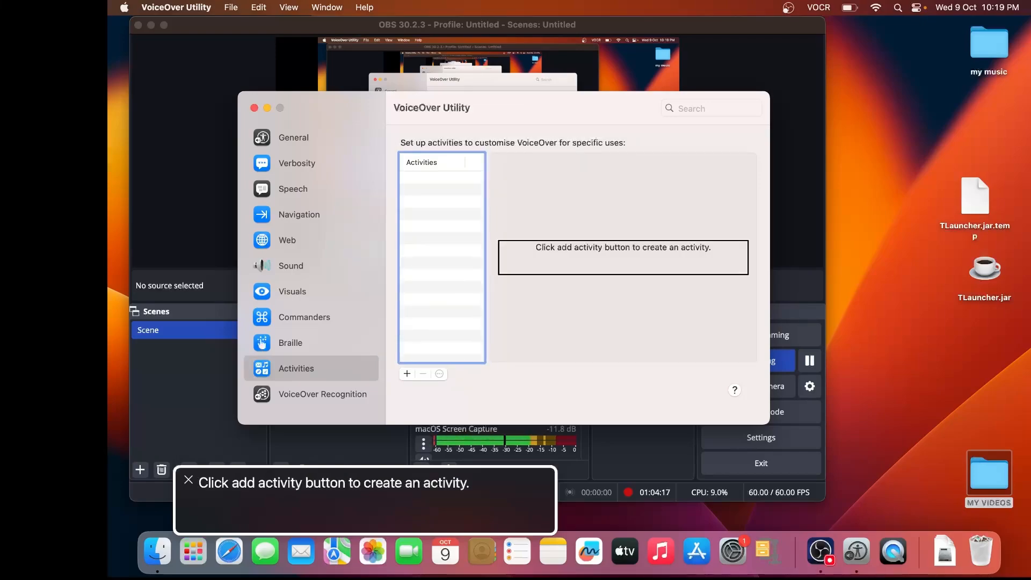
{"action": "key", "text": "ctrl+alt+Right"}
{"action": "key", "text": "ctrl+alt+Right"}
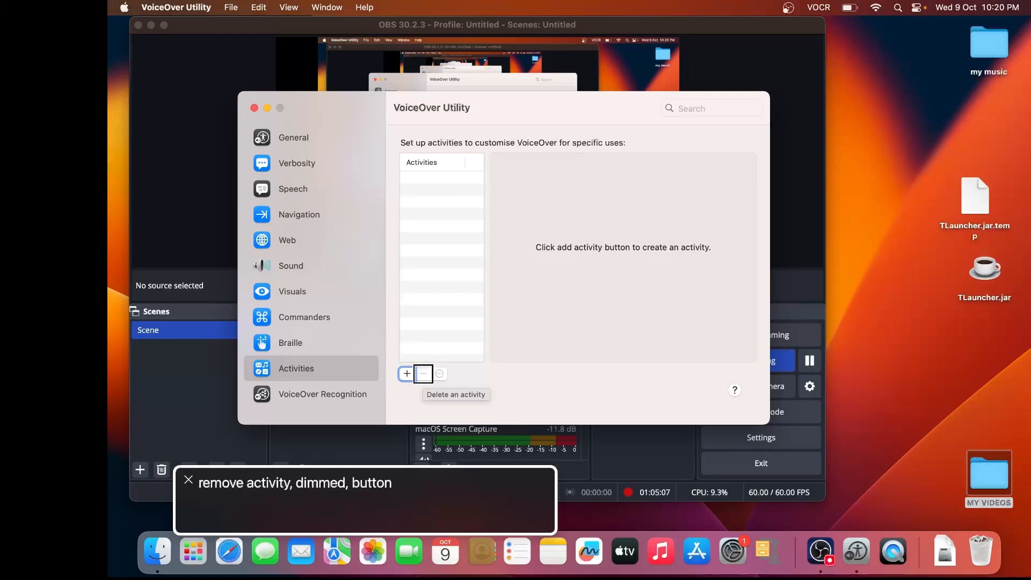
{"action": "key", "text": "ctrl+alt+Left"}
{"action": "key", "text": "ctrl+alt+Left"}
{"action": "key", "text": "ctrl+alt+Left"}
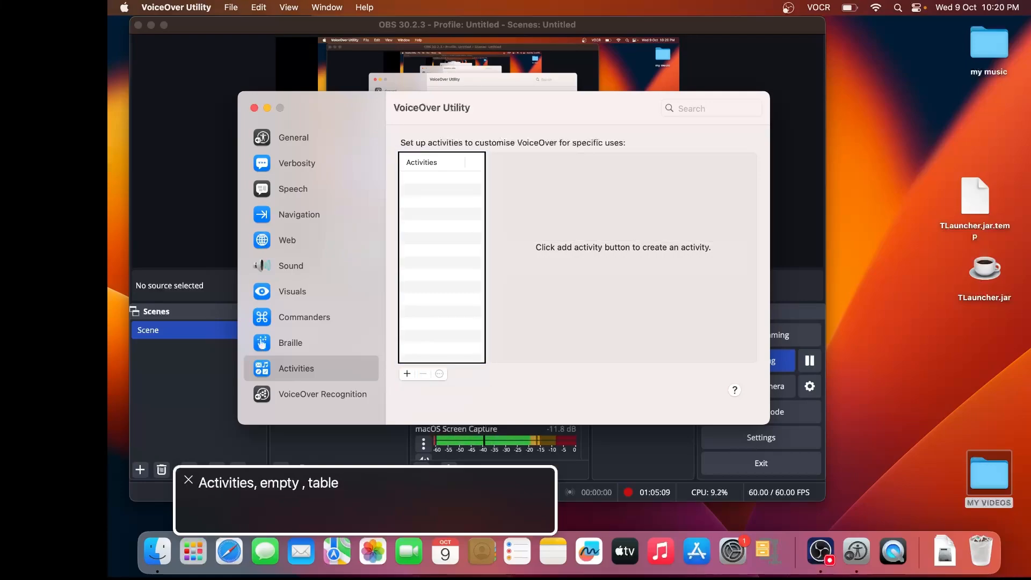
{"action": "key", "text": "ctrl+alt+Left"}
{"action": "key", "text": "ctrl+alt+Left"}
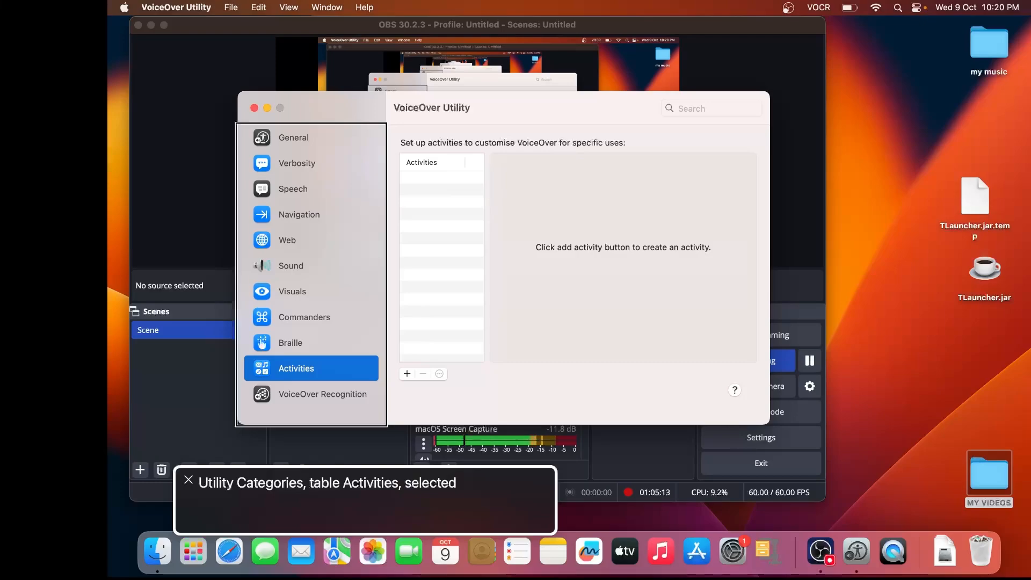
Show the VoiceOver Recognition category and examine its description, the Image Descriptions option and the Download Additional Languages control.
{"action": "key", "text": "Down"}
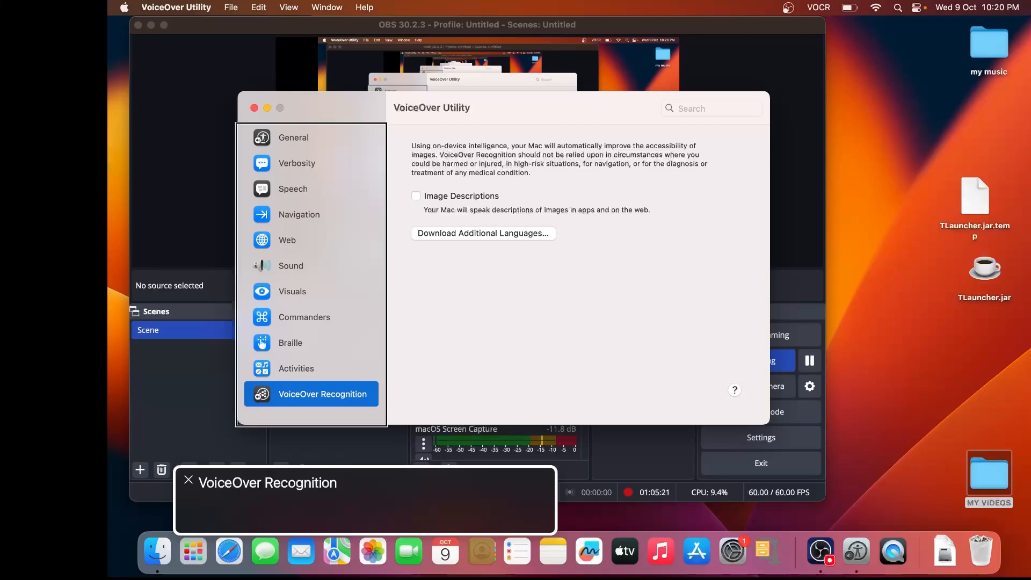
{"action": "key", "text": "ctrl+alt+Right"}
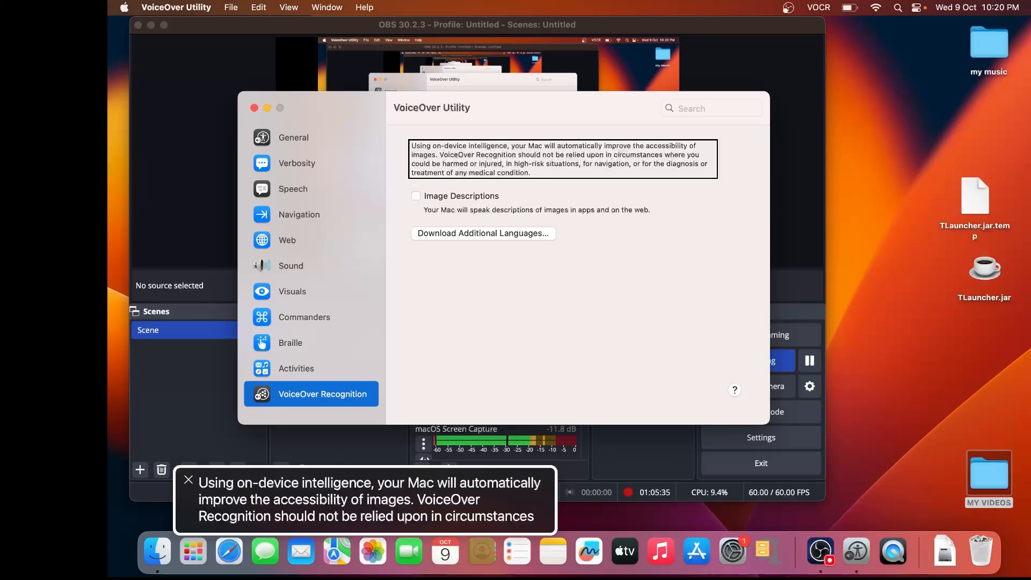
{"action": "key", "text": "ctrl+alt+Right"}
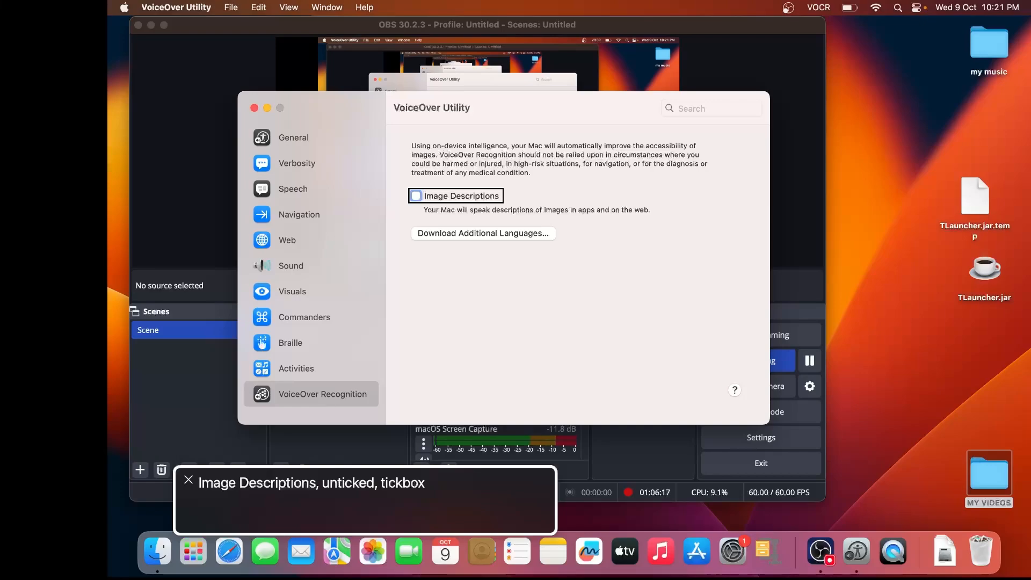
{"action": "key", "text": "ctrl+alt+Right"}
{"action": "key", "text": "ctrl+alt+Right"}
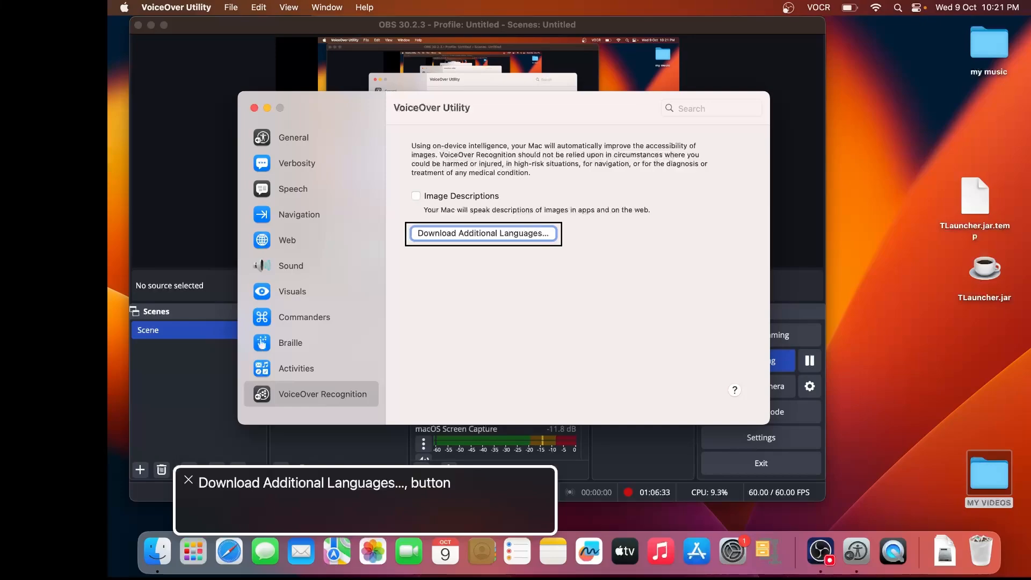
{"action": "key", "text": "Tab"}
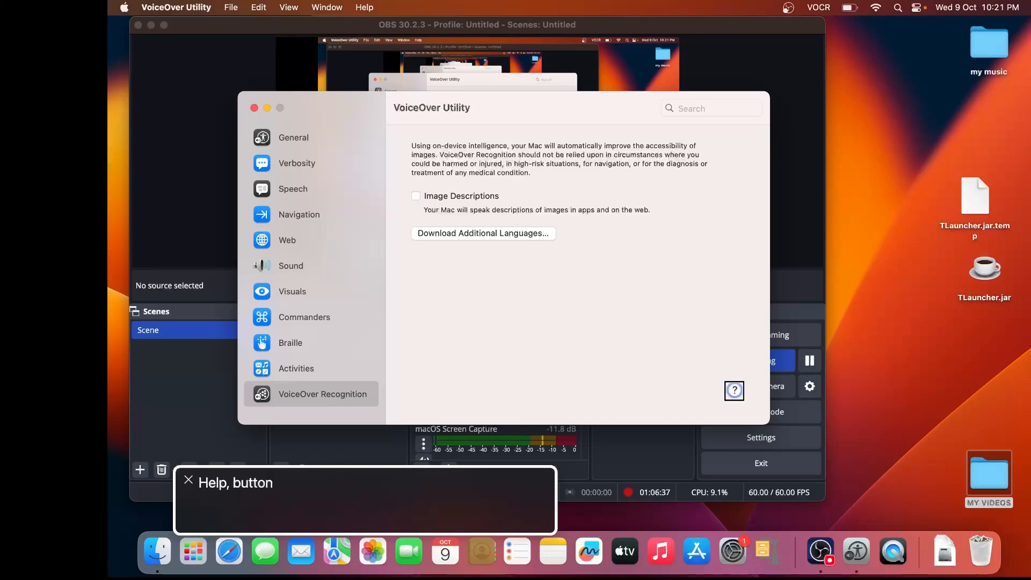
{"action": "key", "text": "ctrl+alt+Right"}
{"action": "key", "text": "ctrl+alt+Right"}
{"action": "key", "text": "ctrl+alt+Right"}
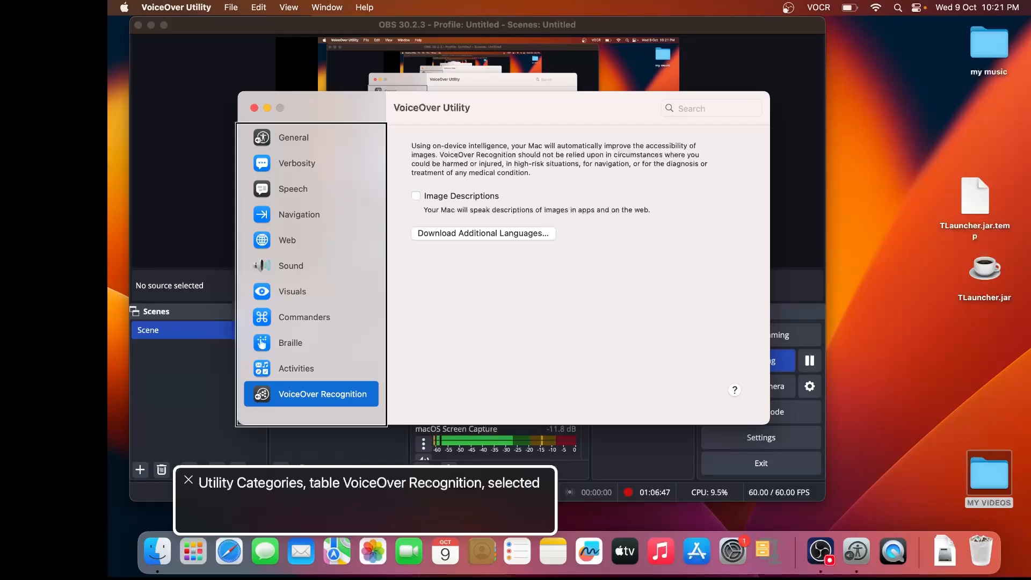
Finish on the VoiceOver Recognition category and quit VoiceOver Utility to return to the Finder desktop.
{"action": "key", "text": "Up"}
{"action": "key", "text": "Down"}
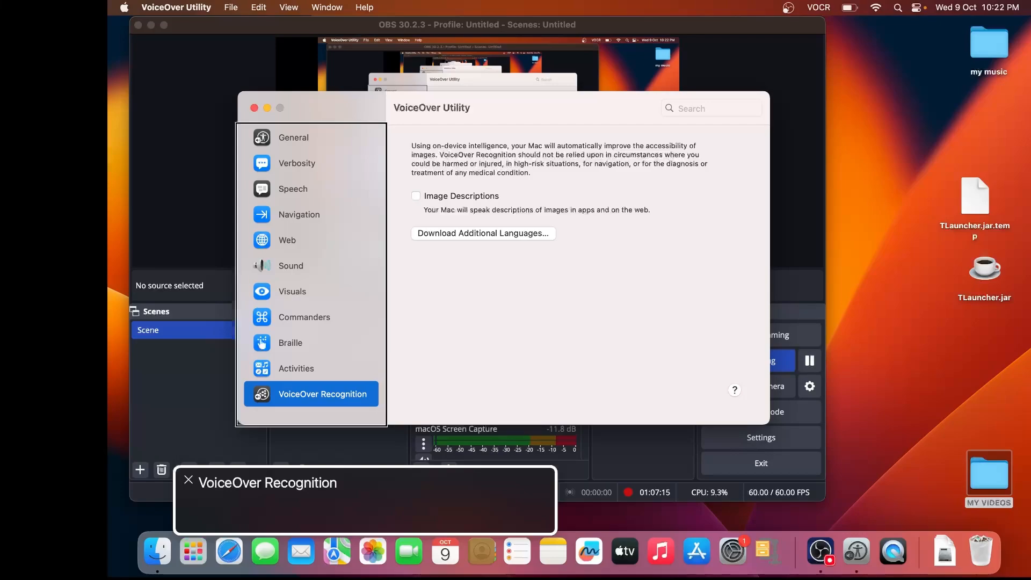
{"action": "key", "text": "super+q"}
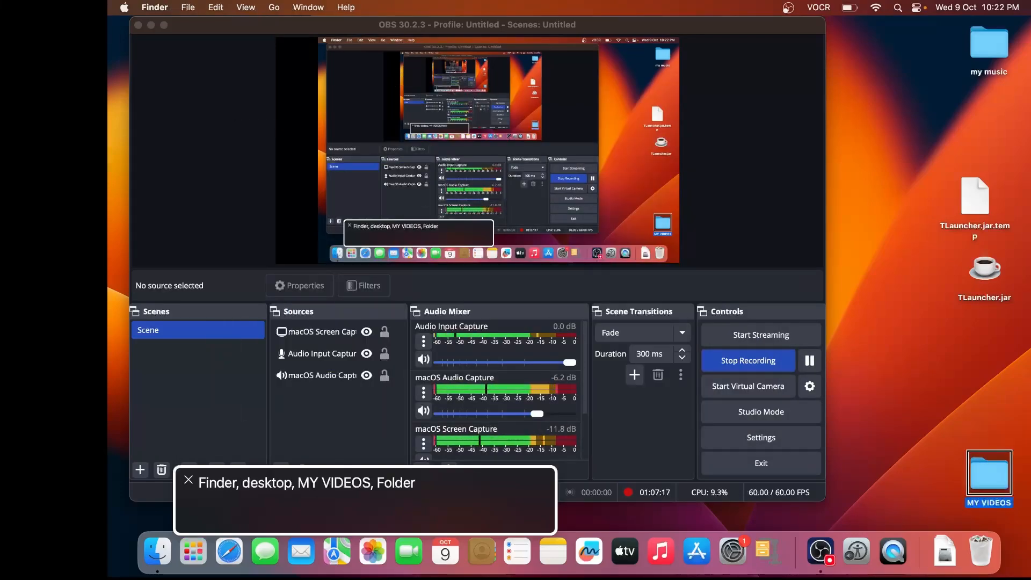